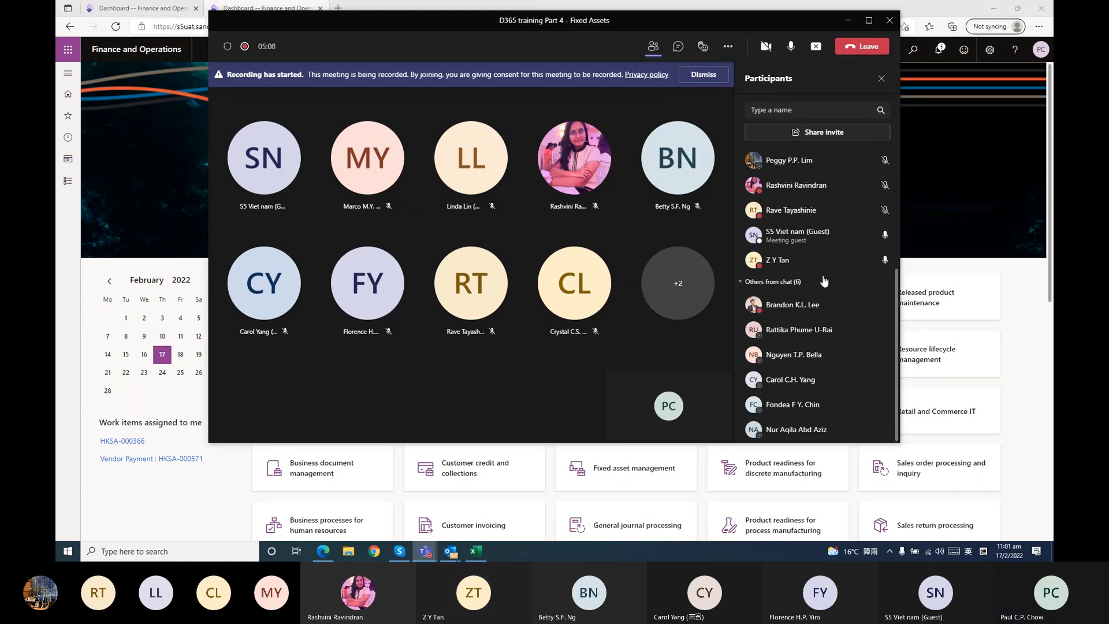
# Review the meeting's full participant list, both those in the meeting and those listed as others from chat
pyautogui.scroll(4, 823, 280)
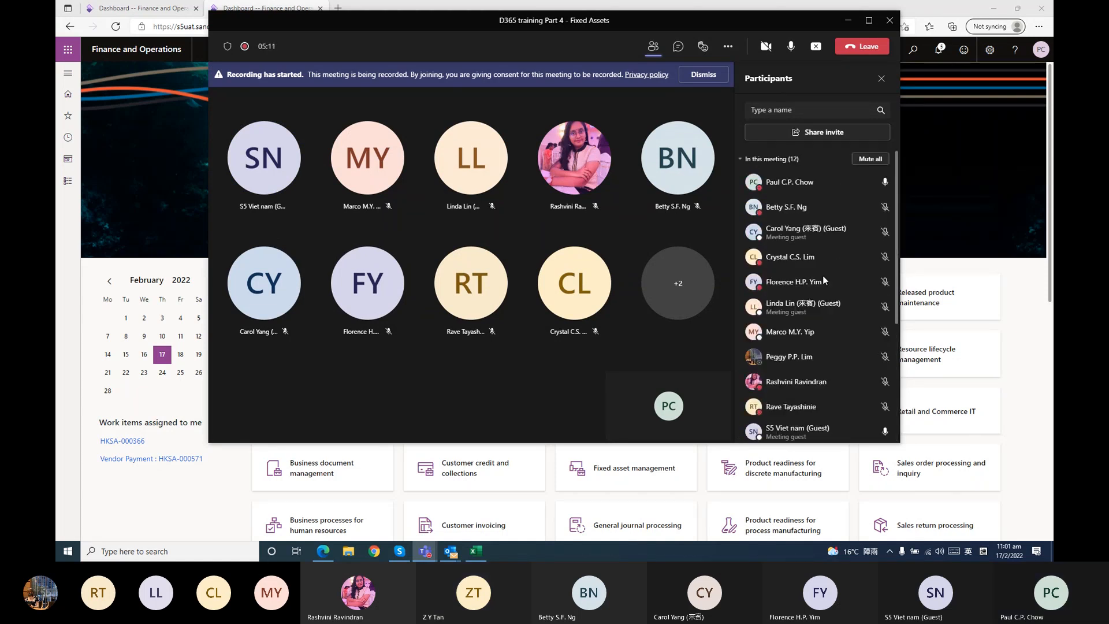
pyautogui.scroll(-2, 823, 276)
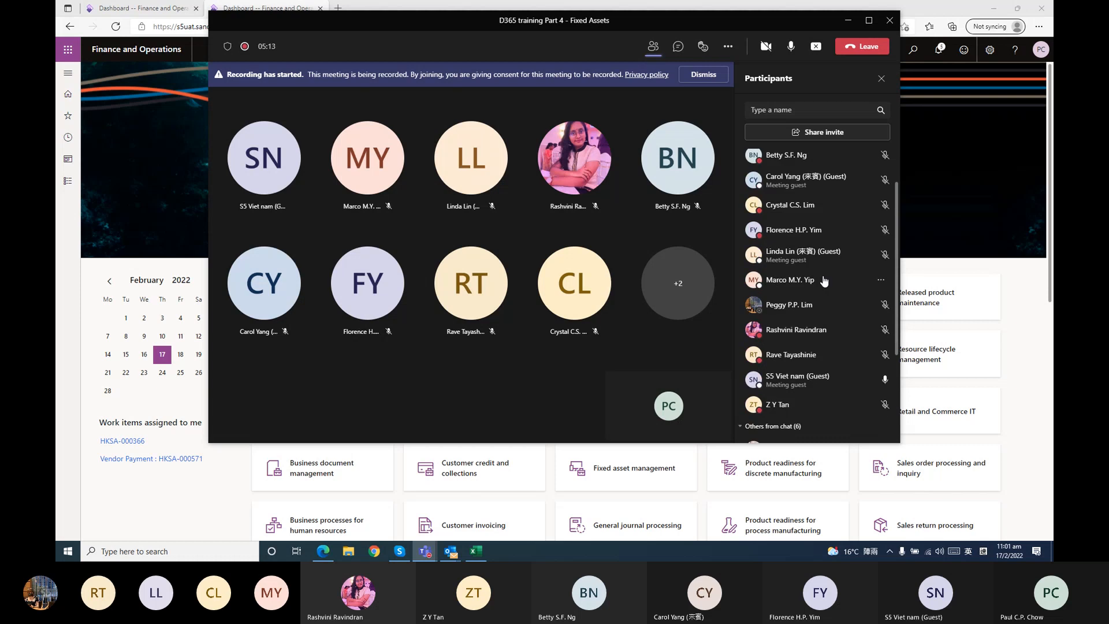
pyautogui.scroll(-5, 823, 281)
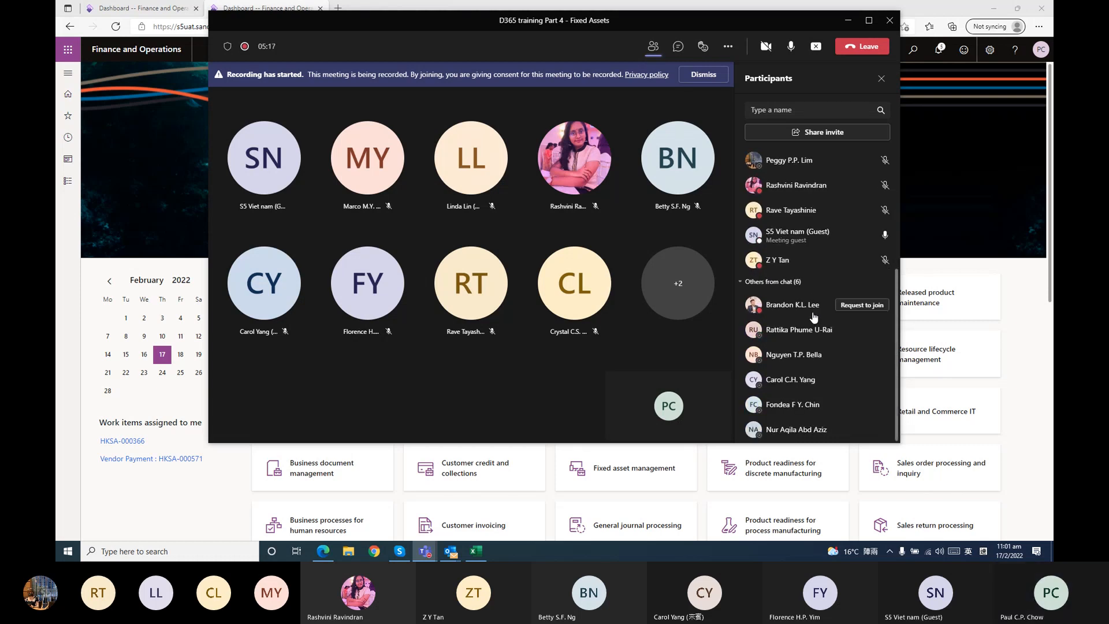
pyautogui.scroll(7, 814, 316)
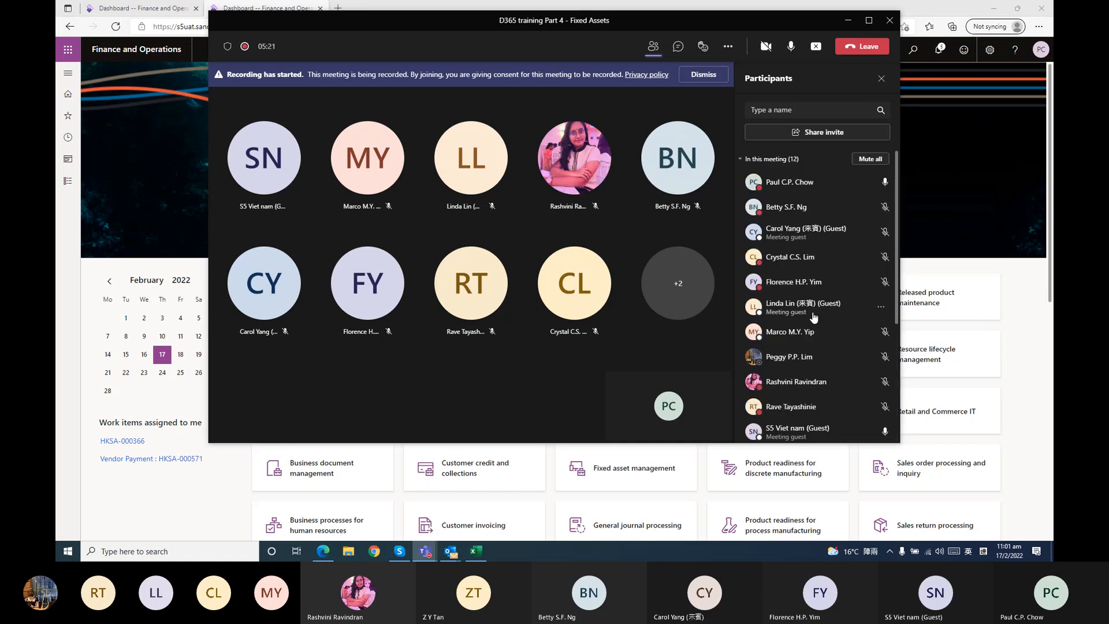
pyautogui.scroll(-2, 813, 317)
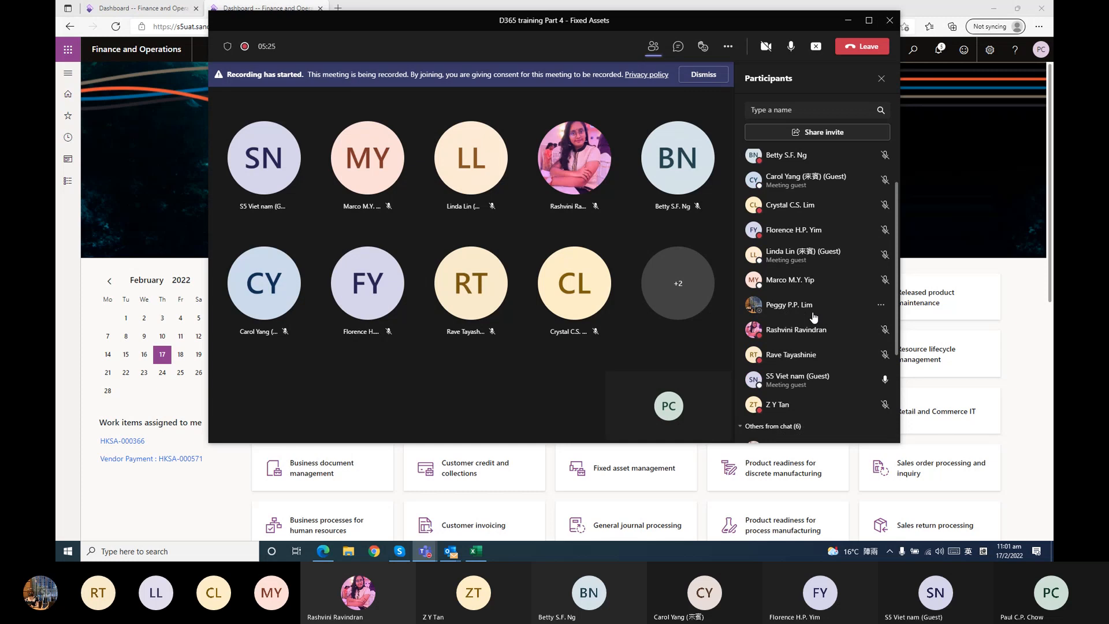
pyautogui.scroll(2, 814, 317)
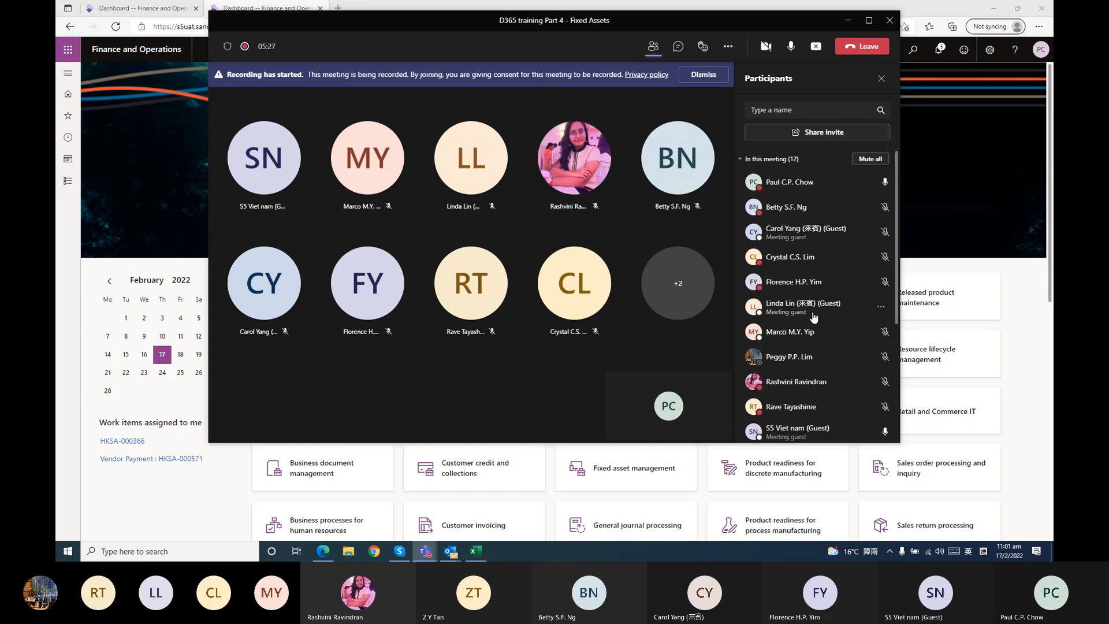
pyautogui.scroll(-5, 813, 316)
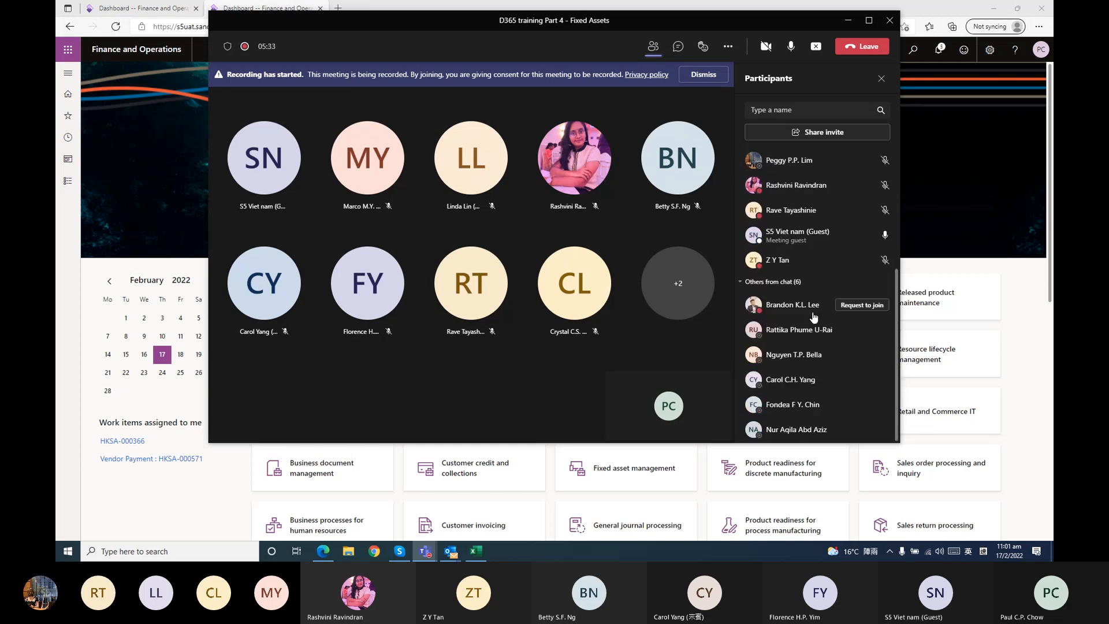
pyautogui.scroll(3, 813, 316)
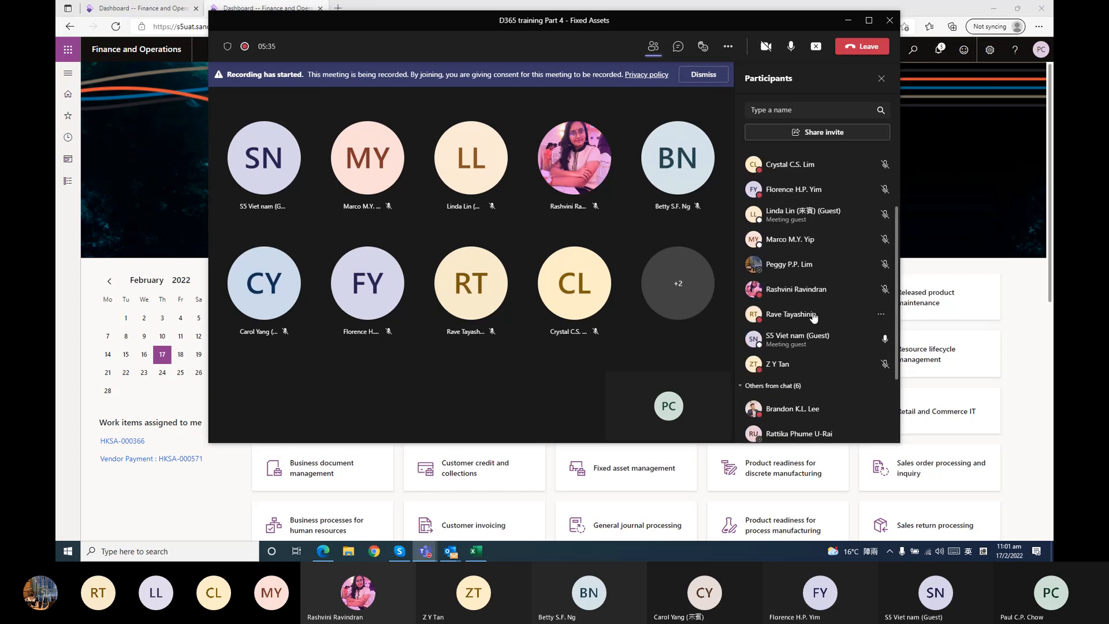
pyautogui.scroll(3, 813, 316)
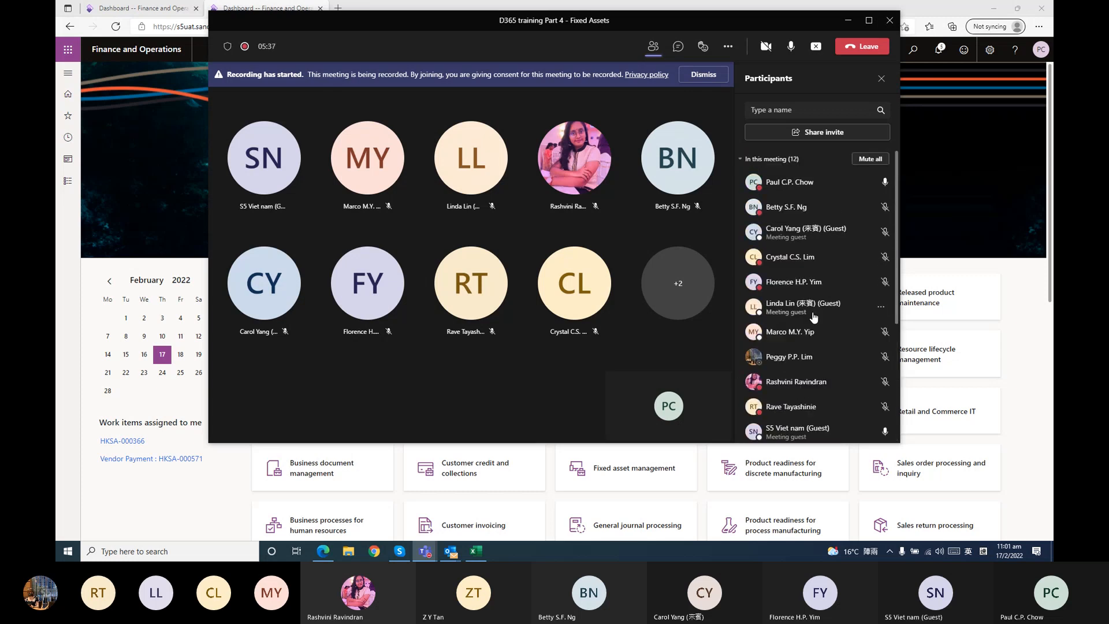
pyautogui.scroll(-5, 813, 317)
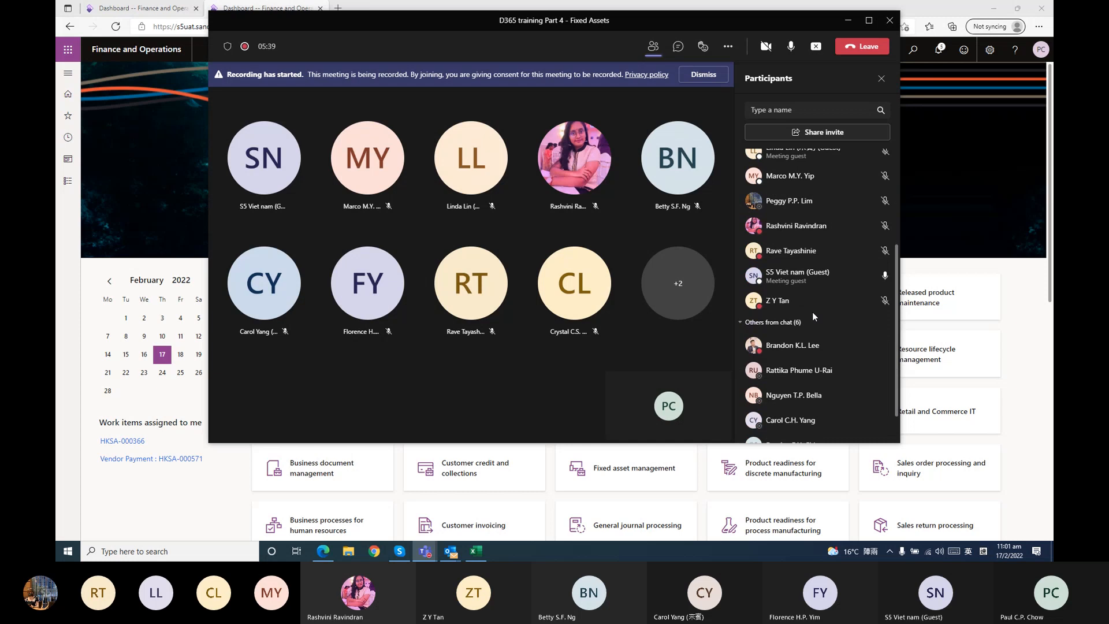
pyautogui.moveTo(812, 312)
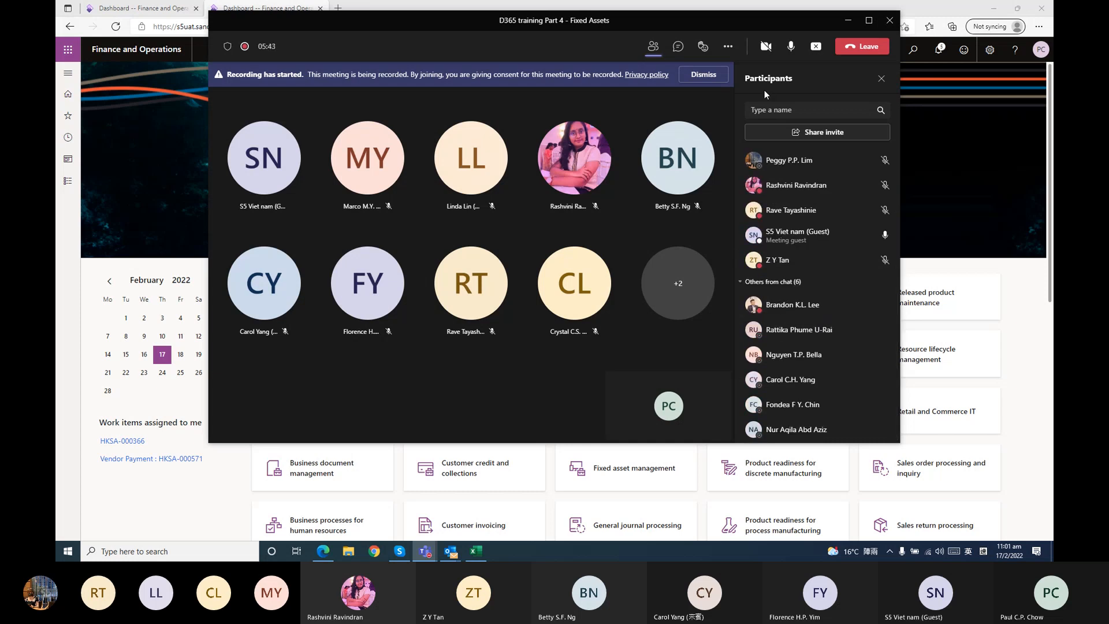
pyautogui.moveTo(254, 138)
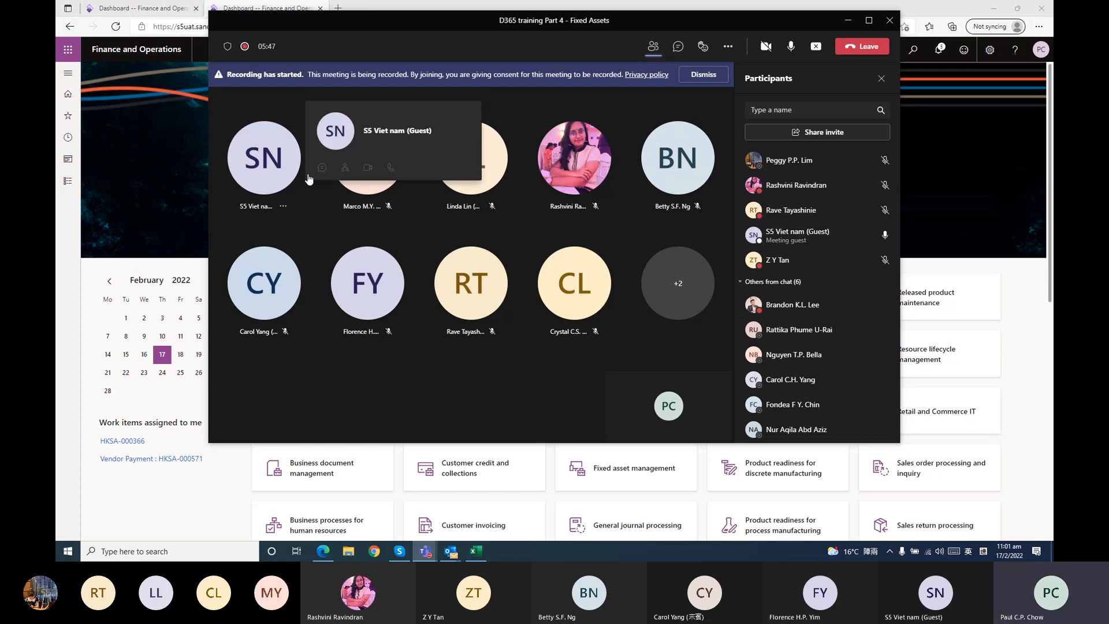
pyautogui.moveTo(790, 346)
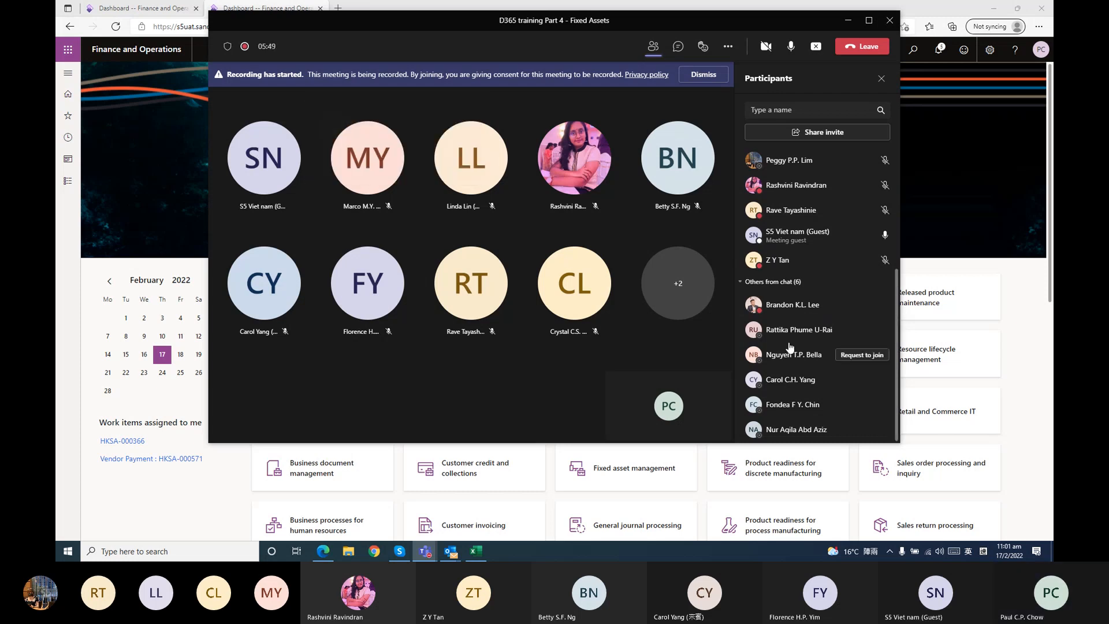
# Mute your own microphone and go through the participant list again to check attendance
pyautogui.click(791, 47)
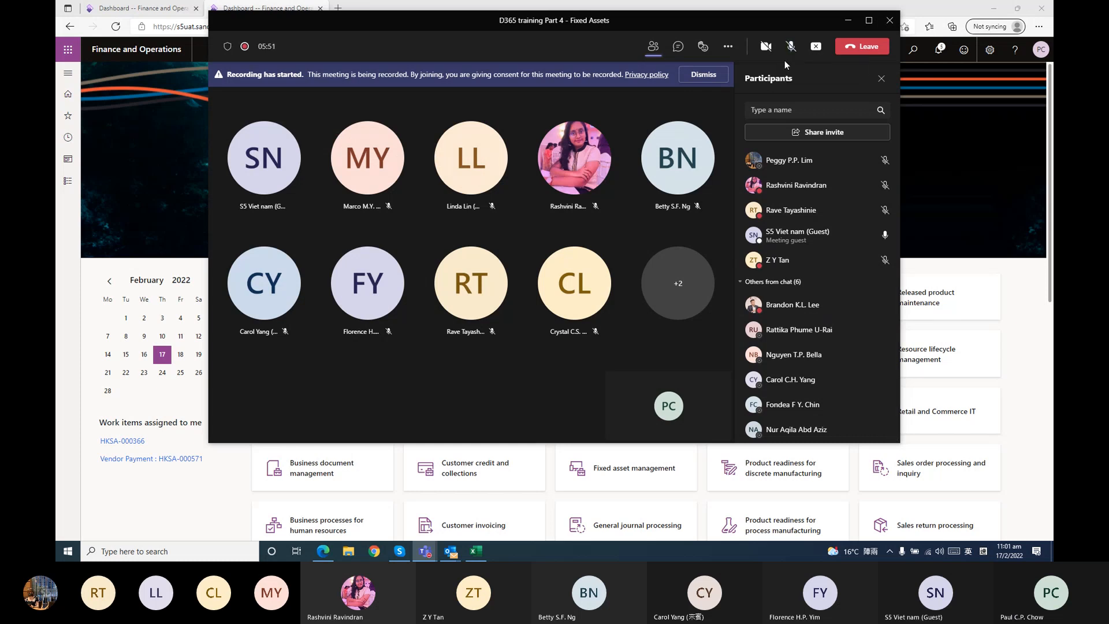
pyautogui.scroll(3, 844, 254)
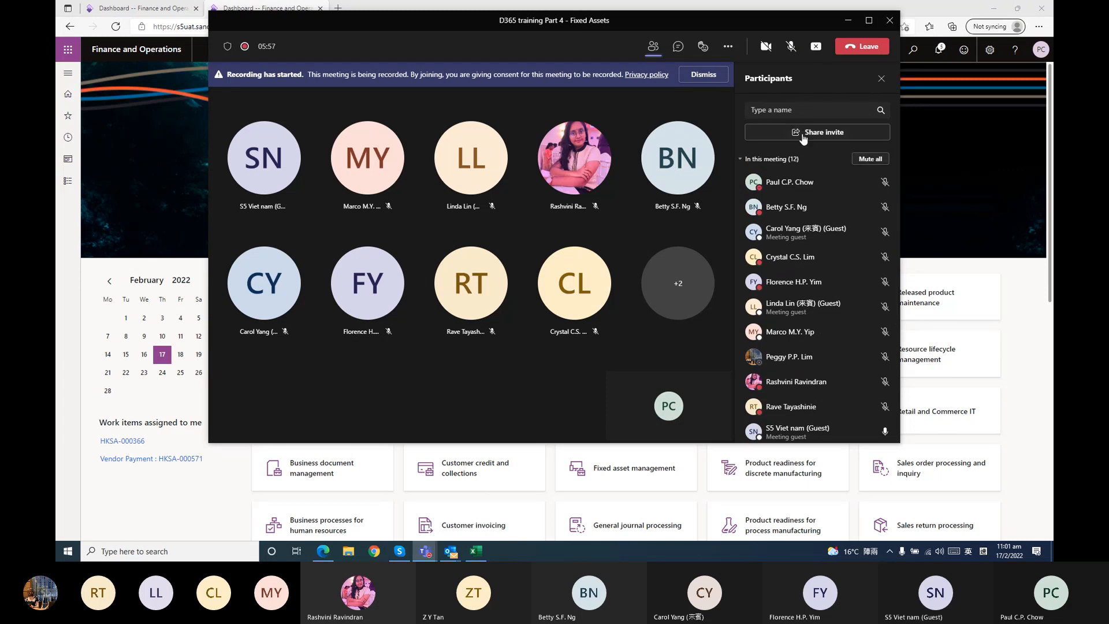
pyautogui.scroll(-3, 796, 307)
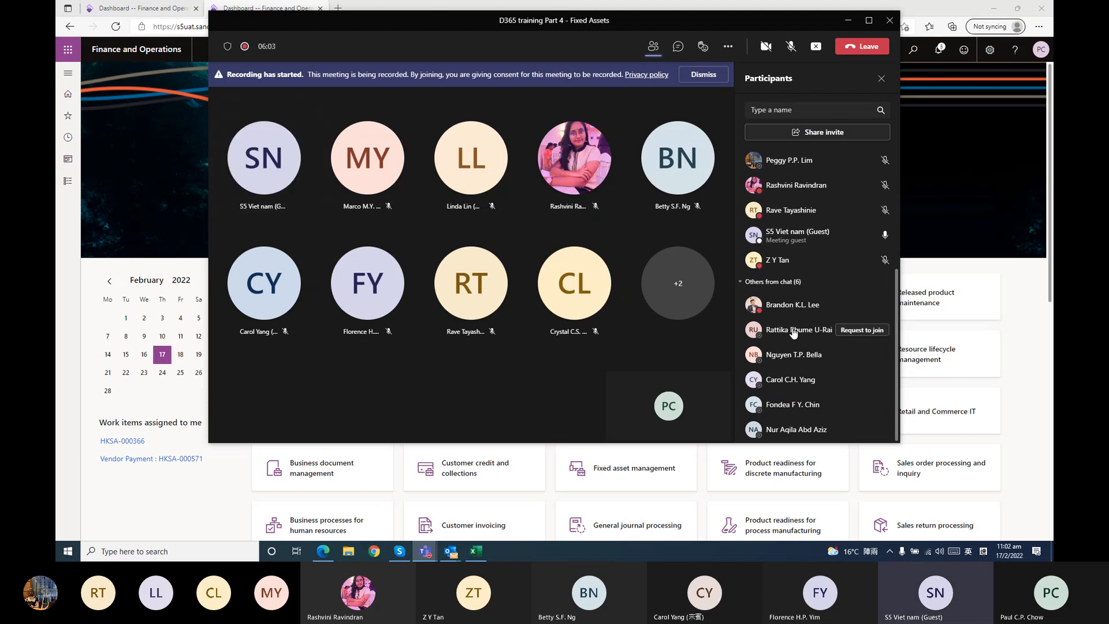
pyautogui.scroll(5, 800, 344)
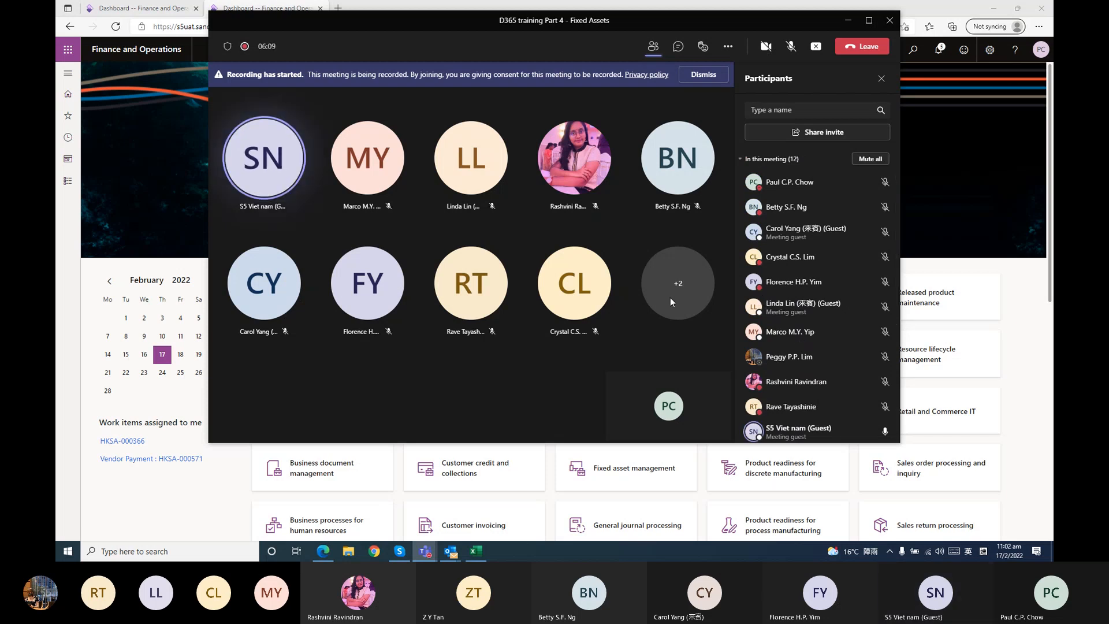
pyautogui.scroll(-5, 827, 324)
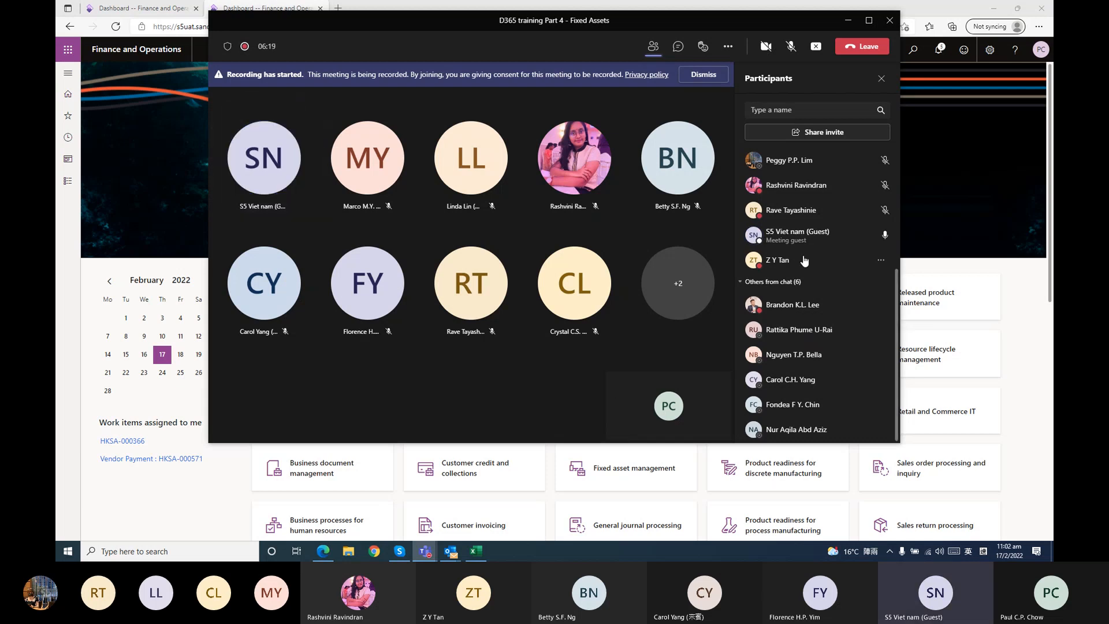
pyautogui.scroll(3, 805, 258)
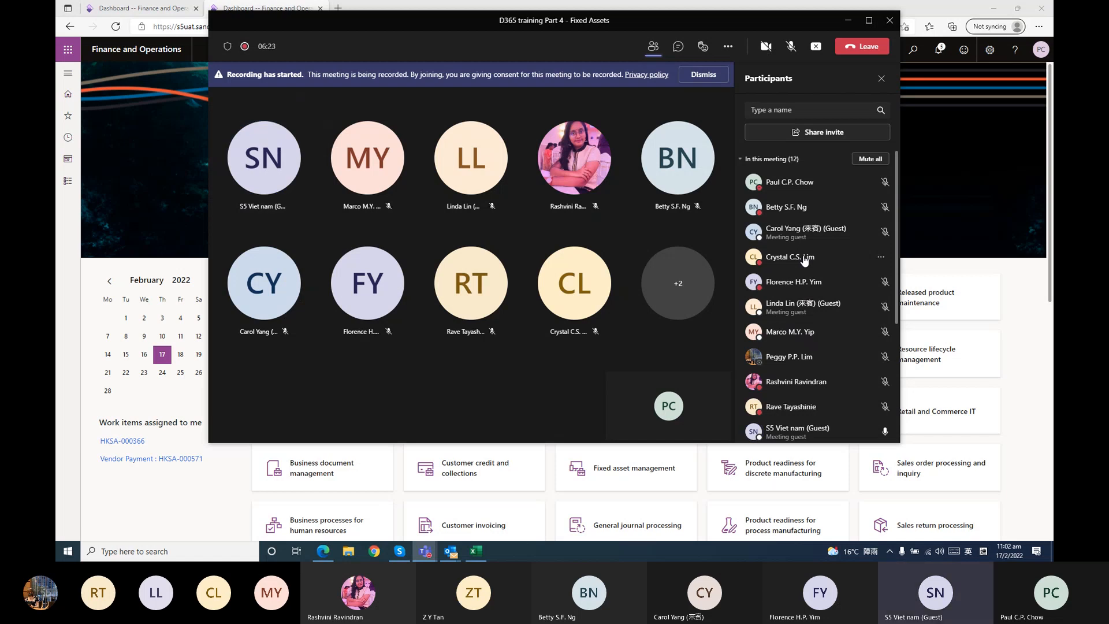
pyautogui.scroll(-1, 805, 260)
pyautogui.scroll(1, 804, 261)
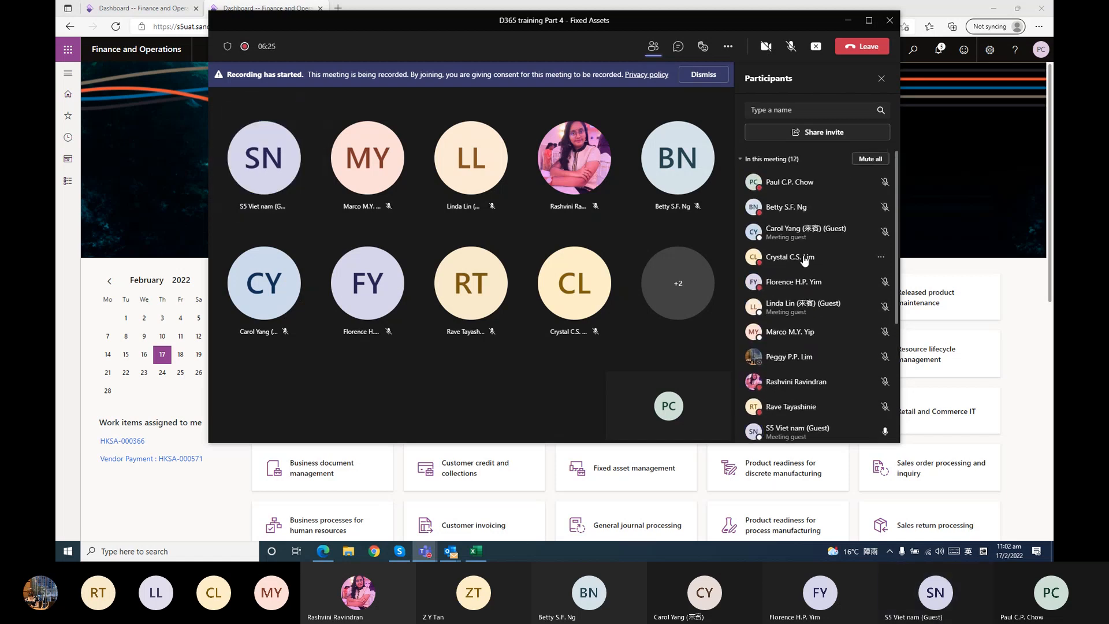
pyautogui.scroll(-1, 804, 259)
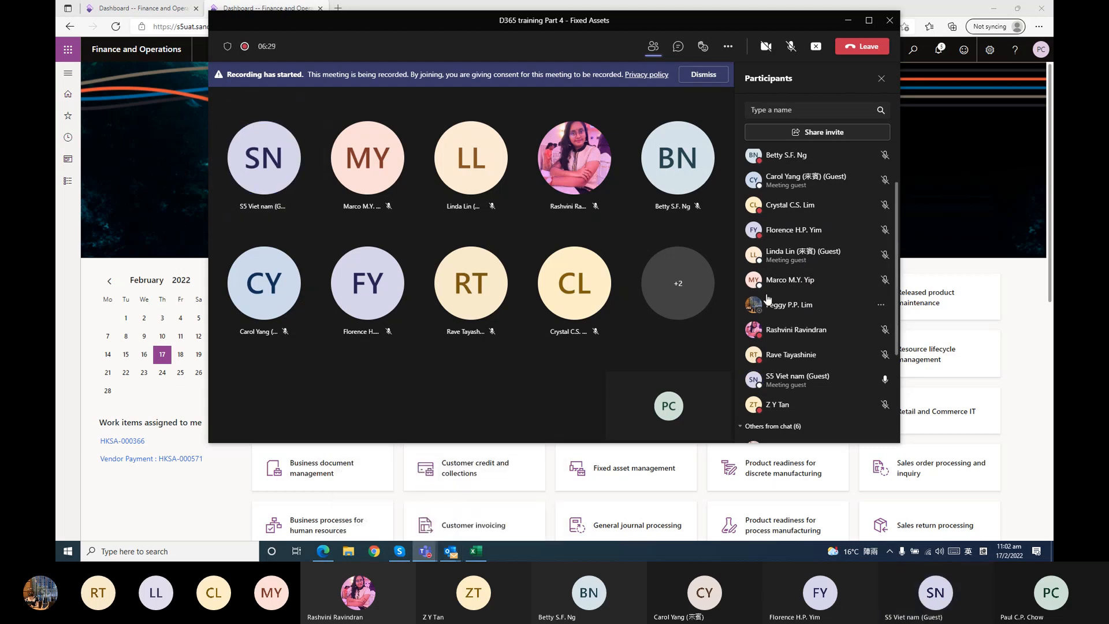
pyautogui.scroll(-3, 767, 298)
pyautogui.scroll(4, 767, 298)
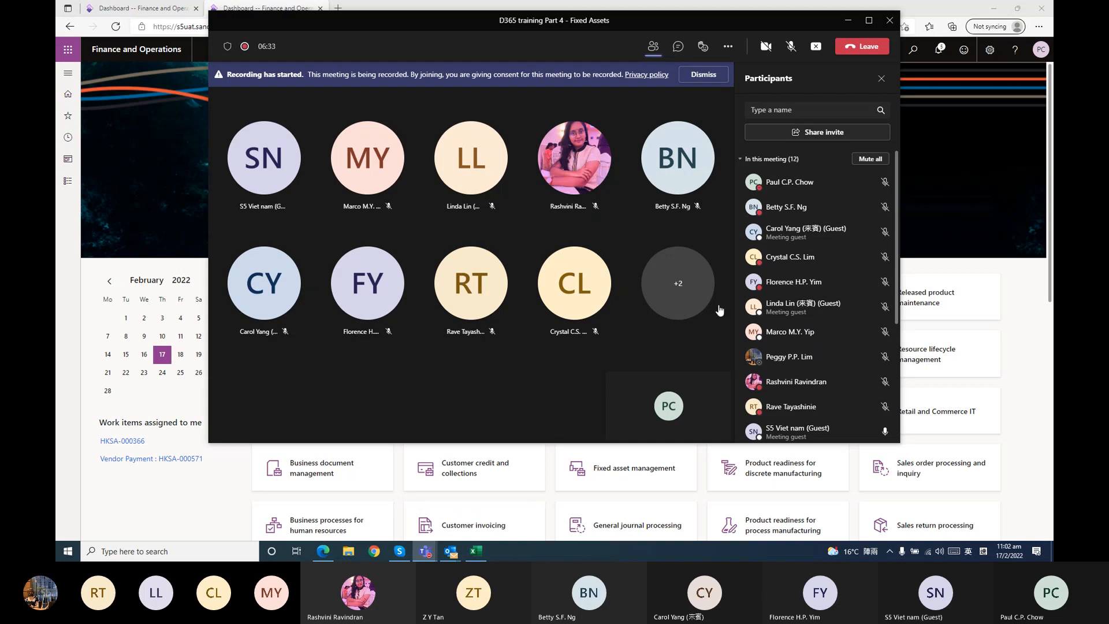
# Bring up the Pre-D365 Meeting chat window to view its latest messages and minimise it again
pyautogui.moveTo(426, 555)
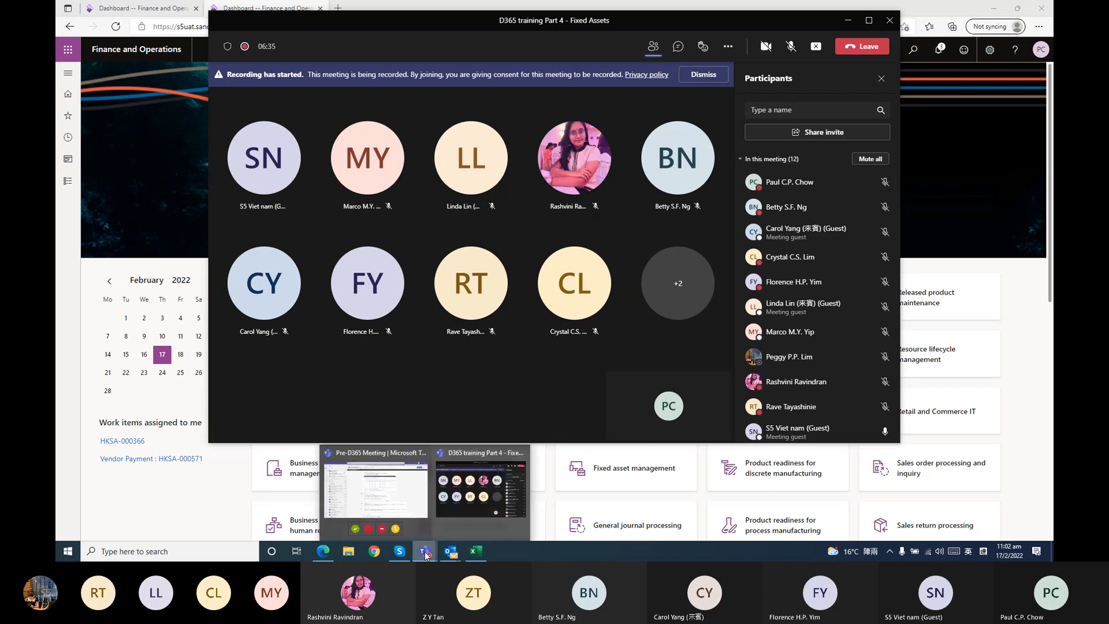
pyautogui.click(382, 495)
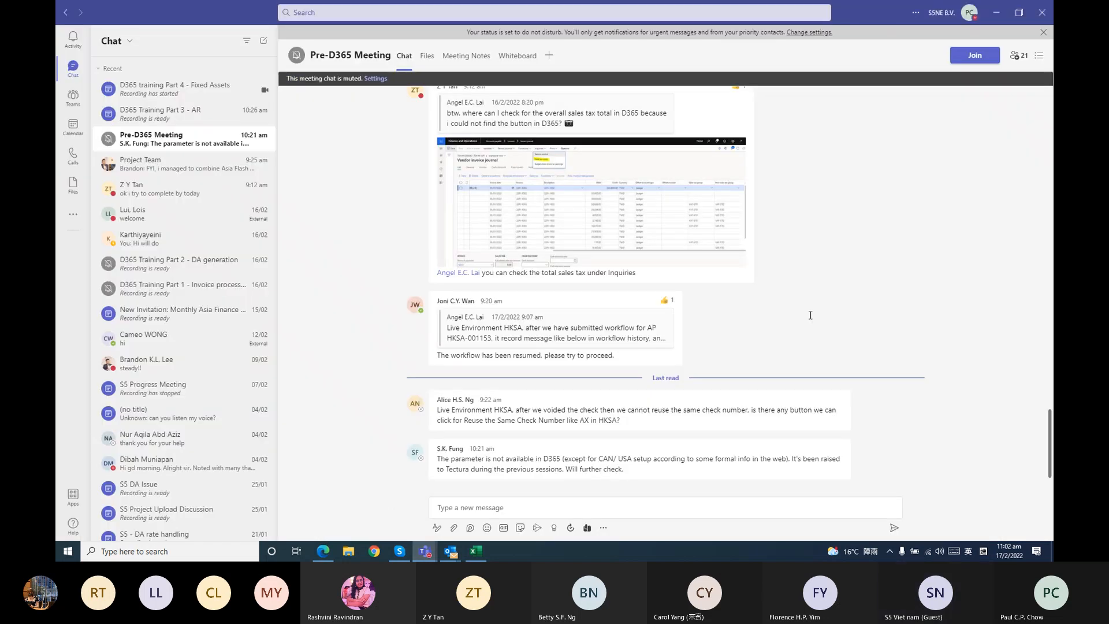
pyautogui.click(998, 12)
# Unmute your own microphone and recheck the participant list for new attendees
pyautogui.scroll(-5, 789, 337)
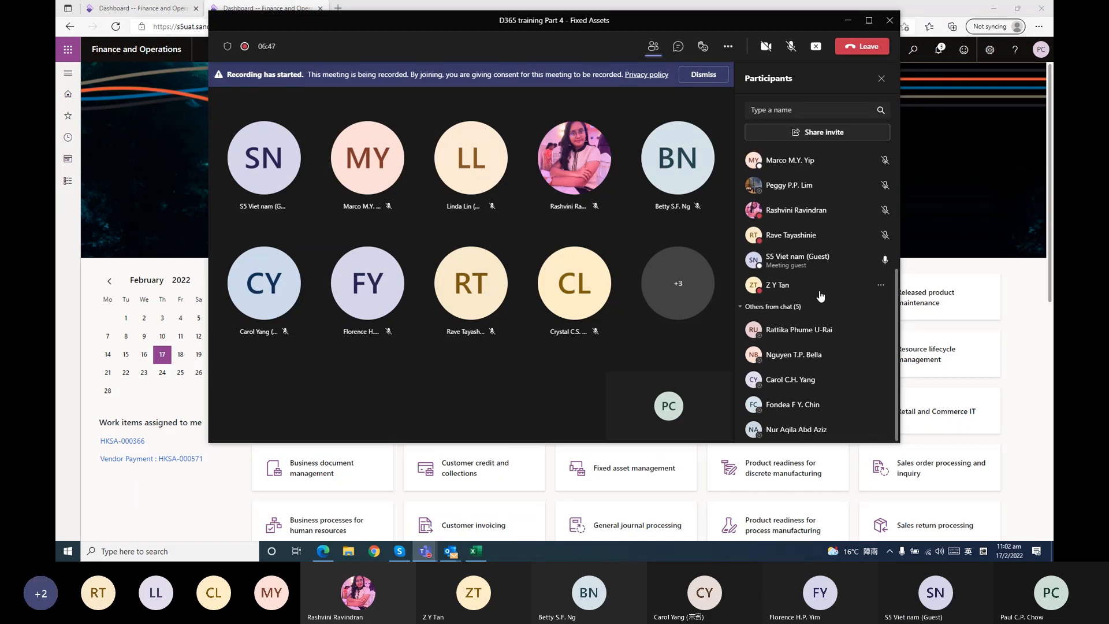
pyautogui.scroll(5, 818, 294)
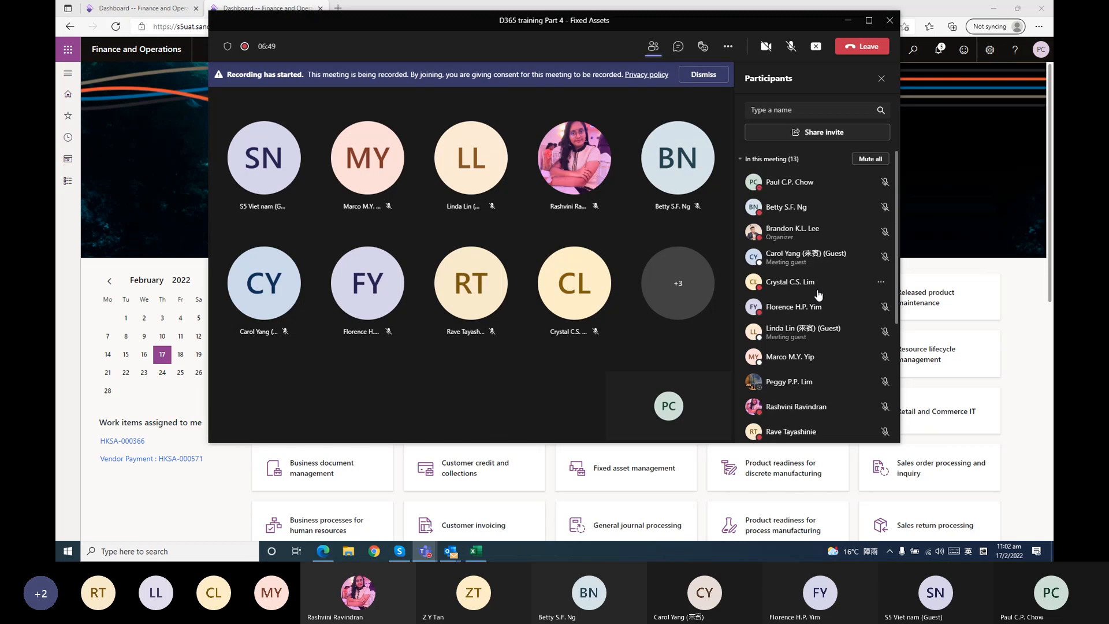
pyautogui.click(791, 57)
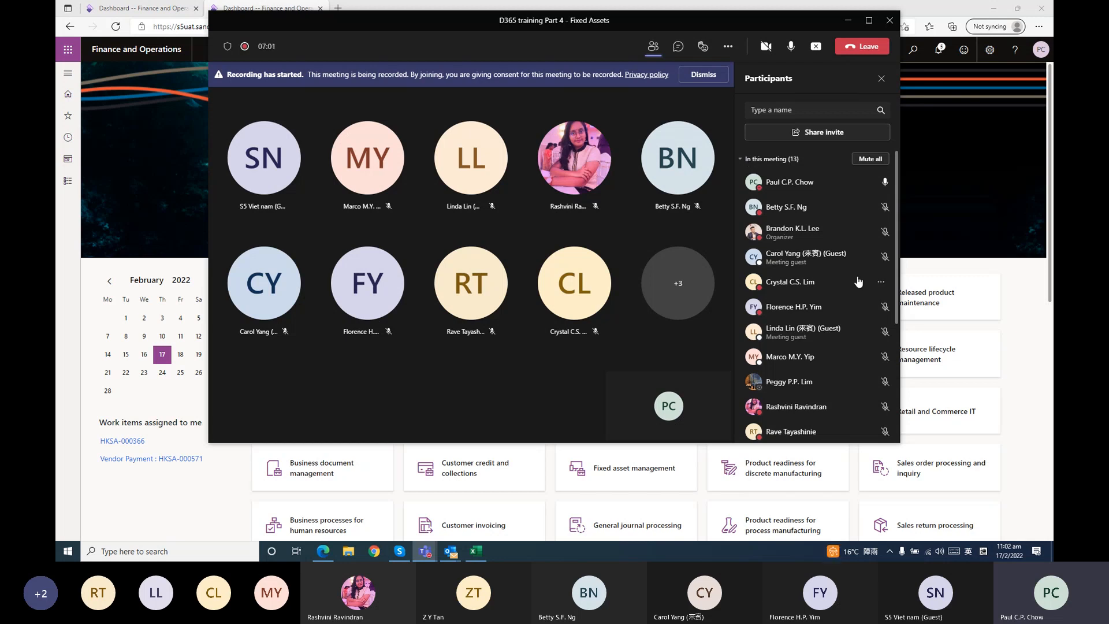
pyautogui.scroll(-3, 846, 273)
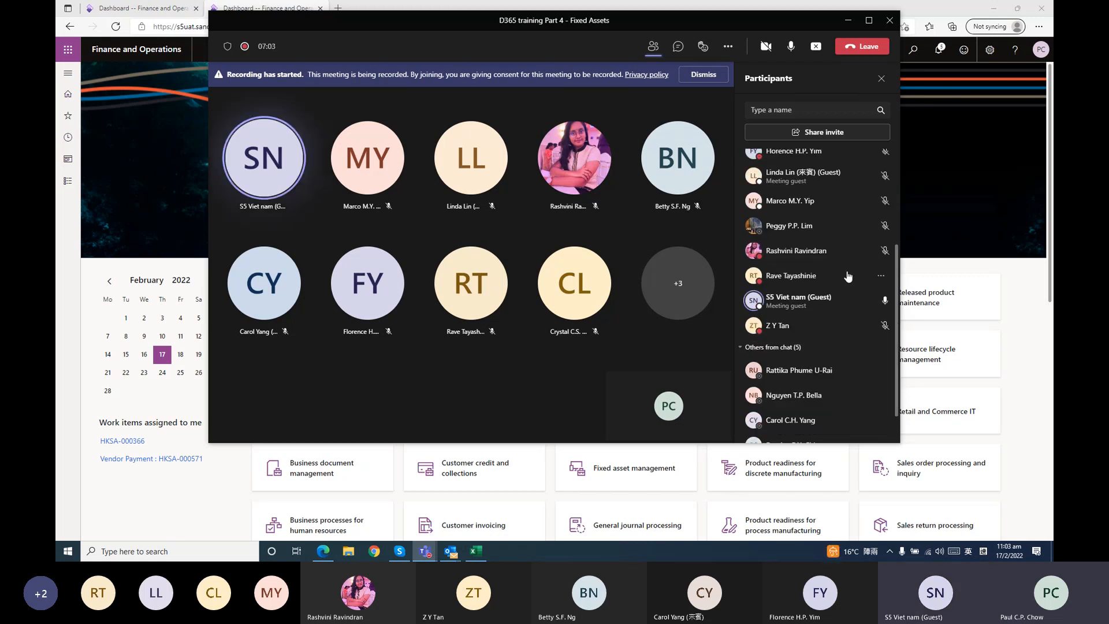
pyautogui.scroll(3, 848, 277)
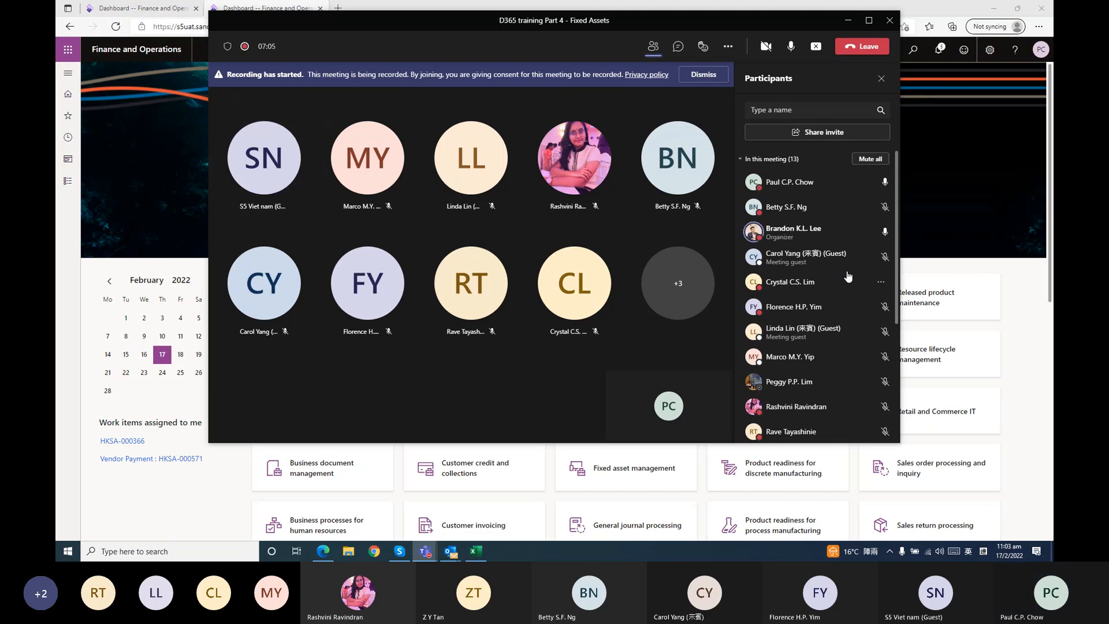
pyautogui.scroll(-2, 848, 276)
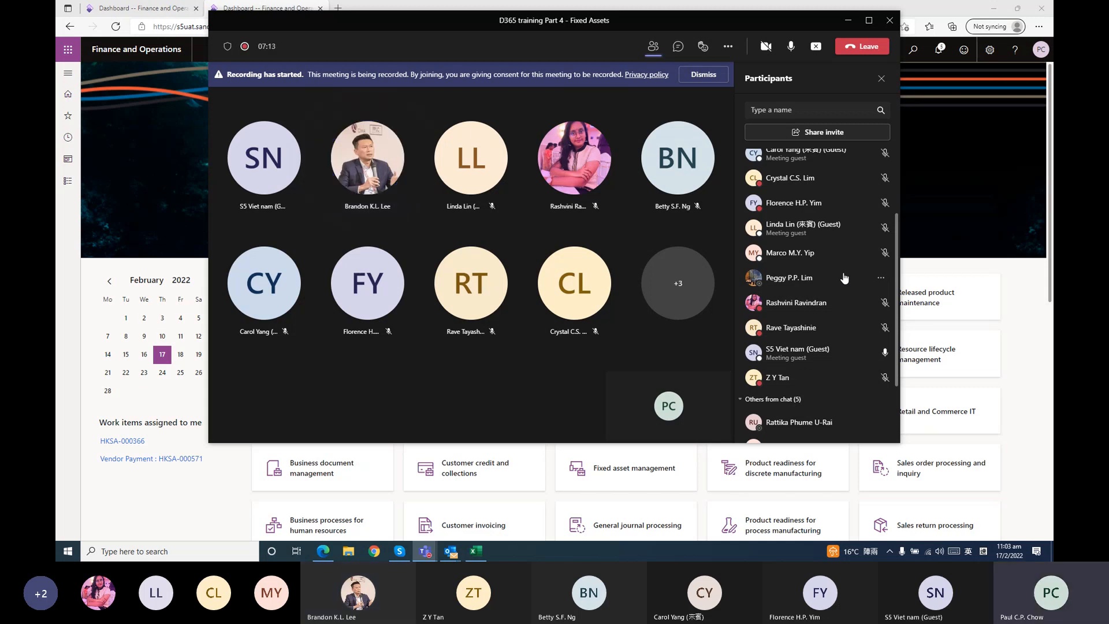
# Switch to Finance and Operations in the browser and open the Depreciation profiles setup page of the Fixed assets module
pyautogui.click(671, 7)
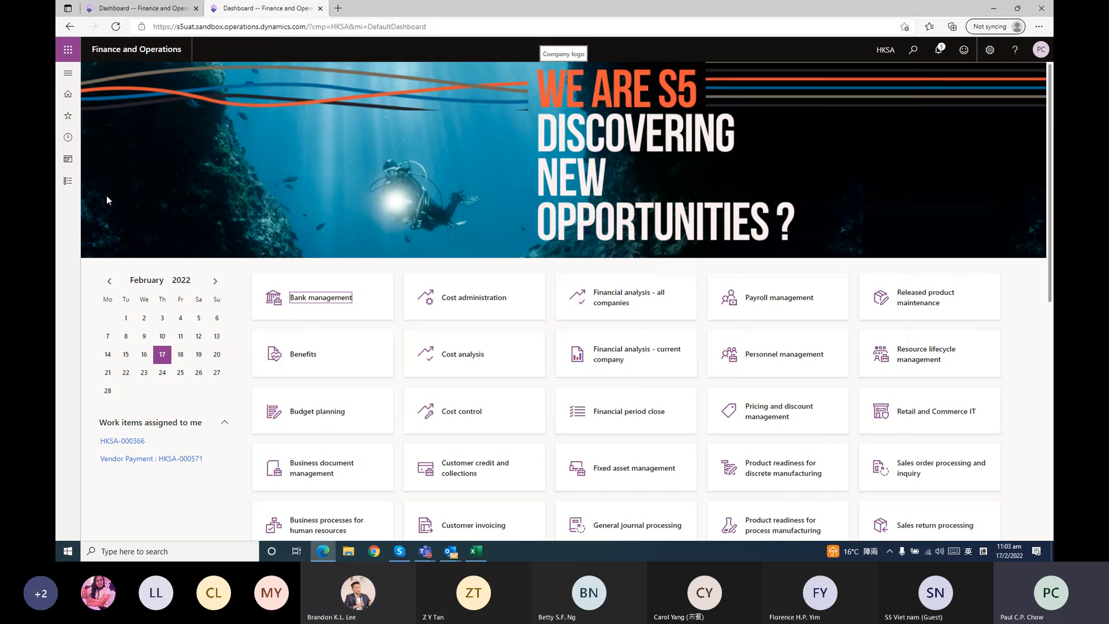
pyautogui.click(67, 182)
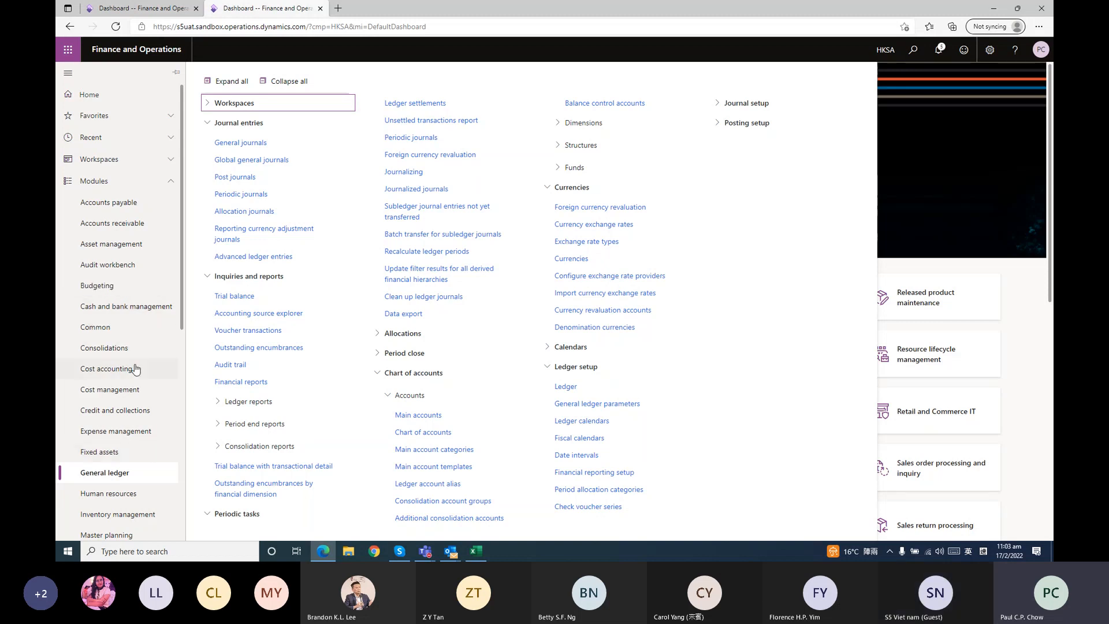
pyautogui.scroll(-2, 134, 369)
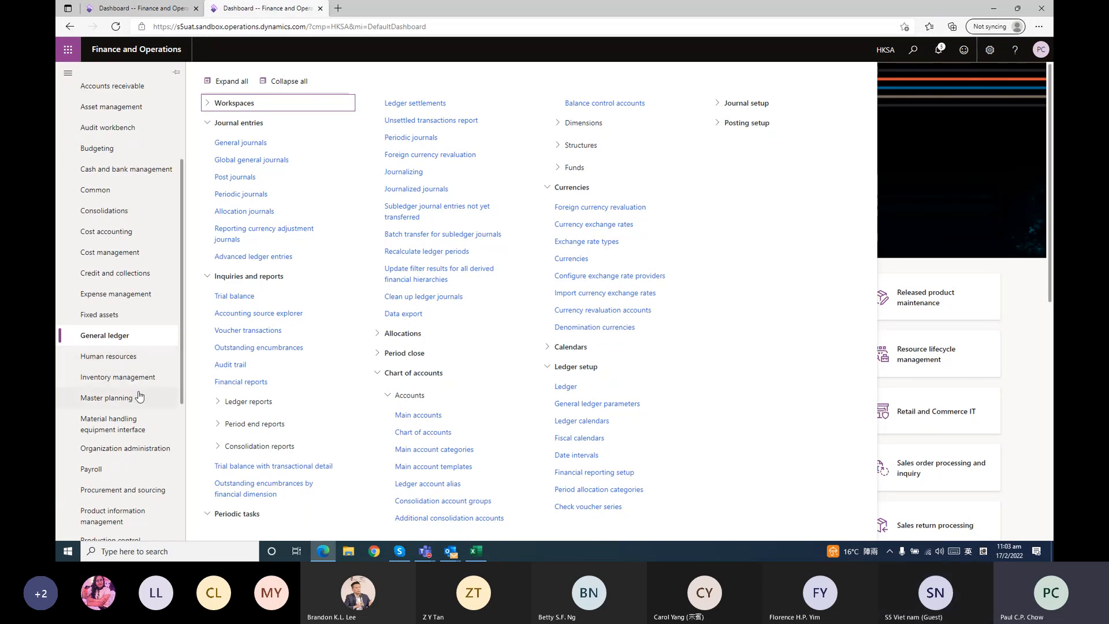
pyautogui.click(124, 318)
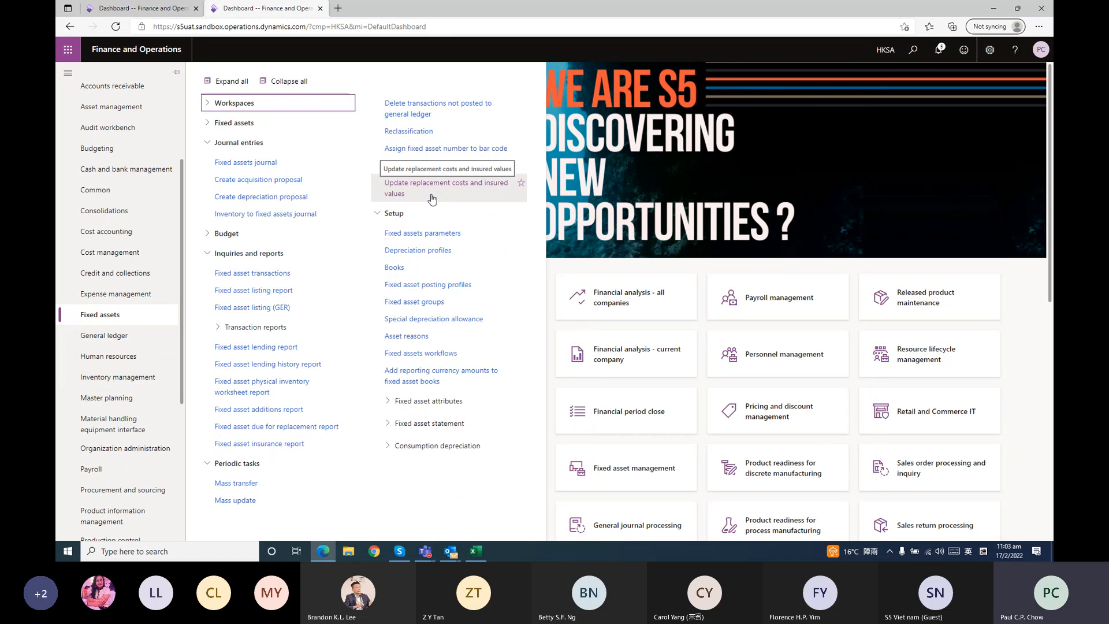
pyautogui.click(462, 255)
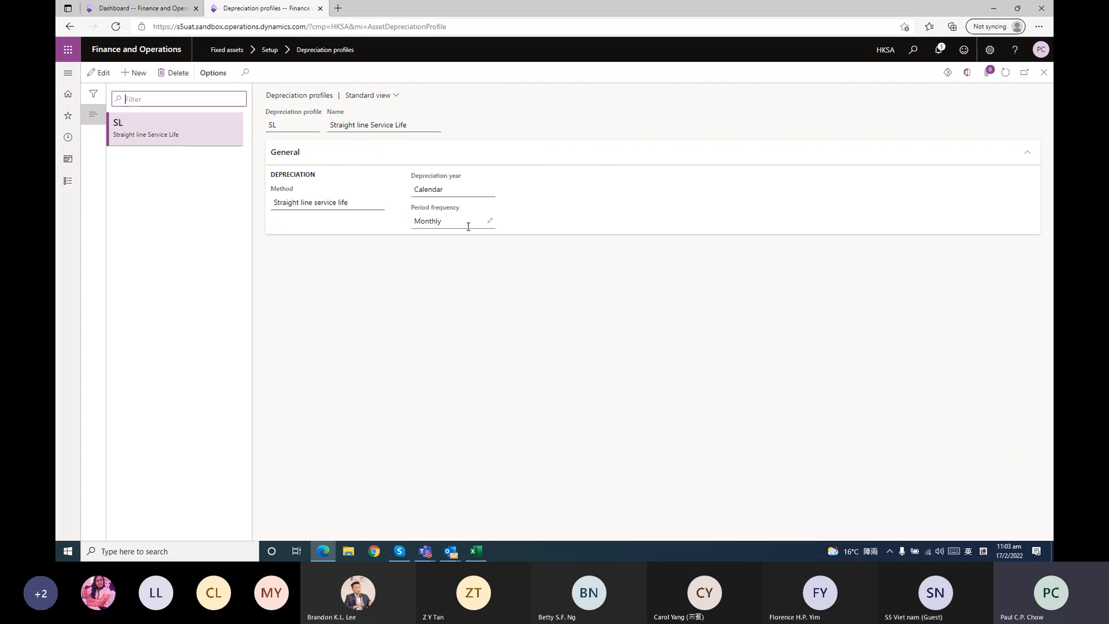
# Close the depreciation profiles page and open the Books setup page of the Fixed assets module to review the 3Y book
pyautogui.click(1043, 76)
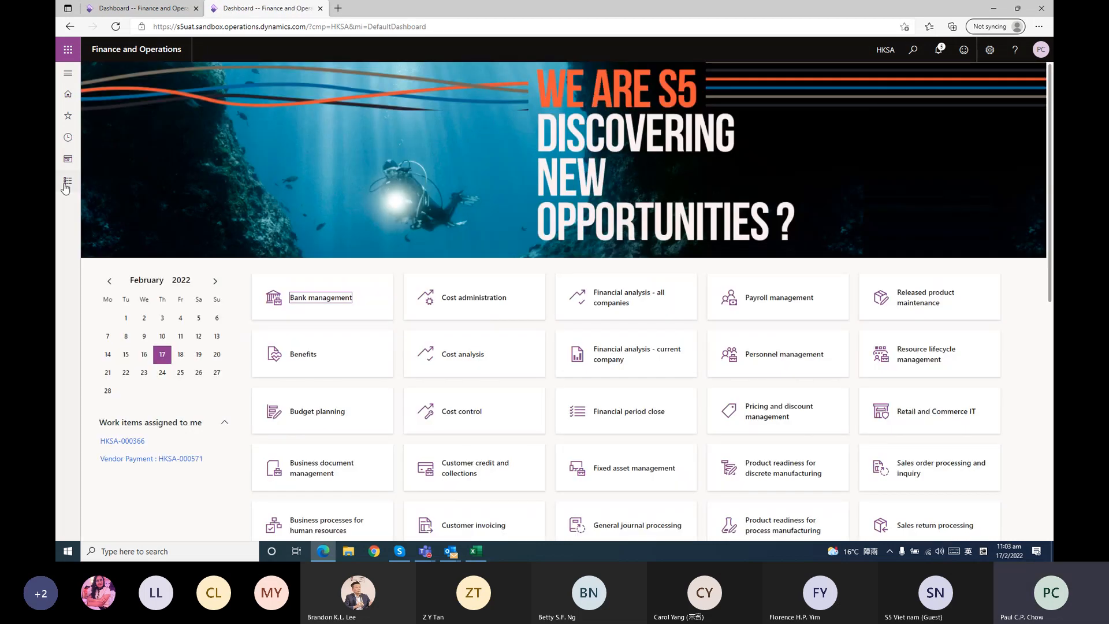
pyautogui.click(67, 184)
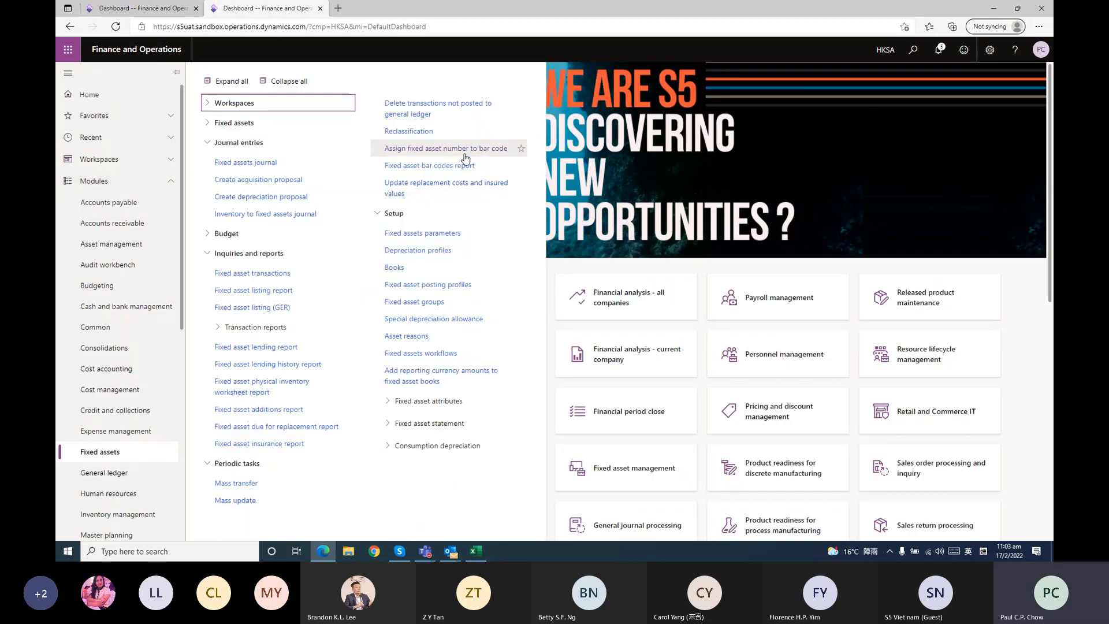
pyautogui.click(435, 267)
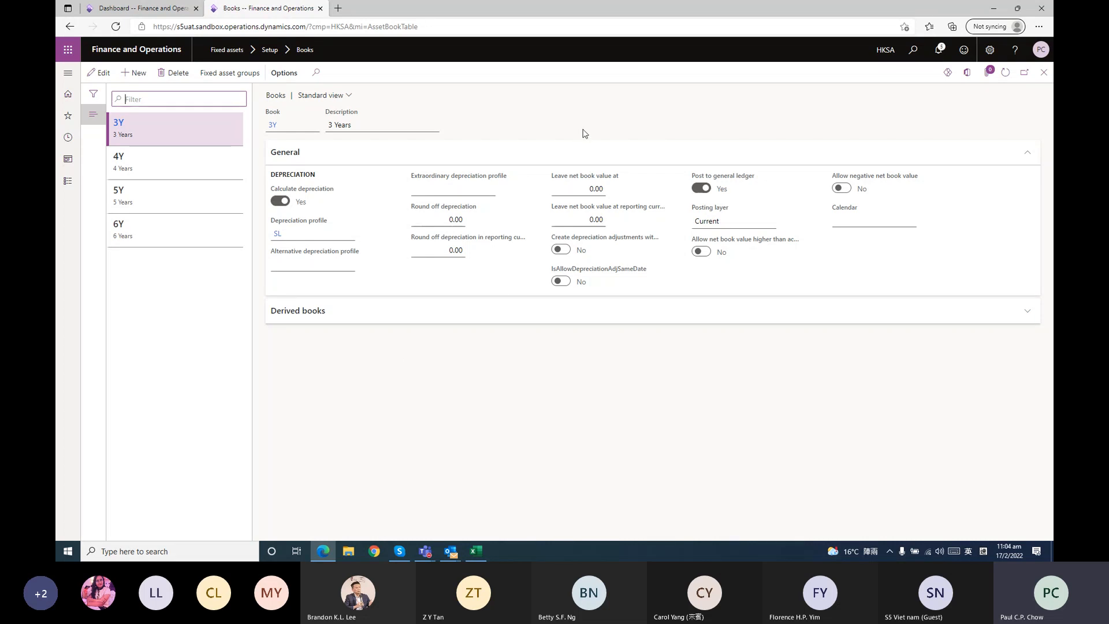
# Leave the Books setup page and view the books assigned to the CE Computer Equipment fixed asset group
pyautogui.click(1044, 72)
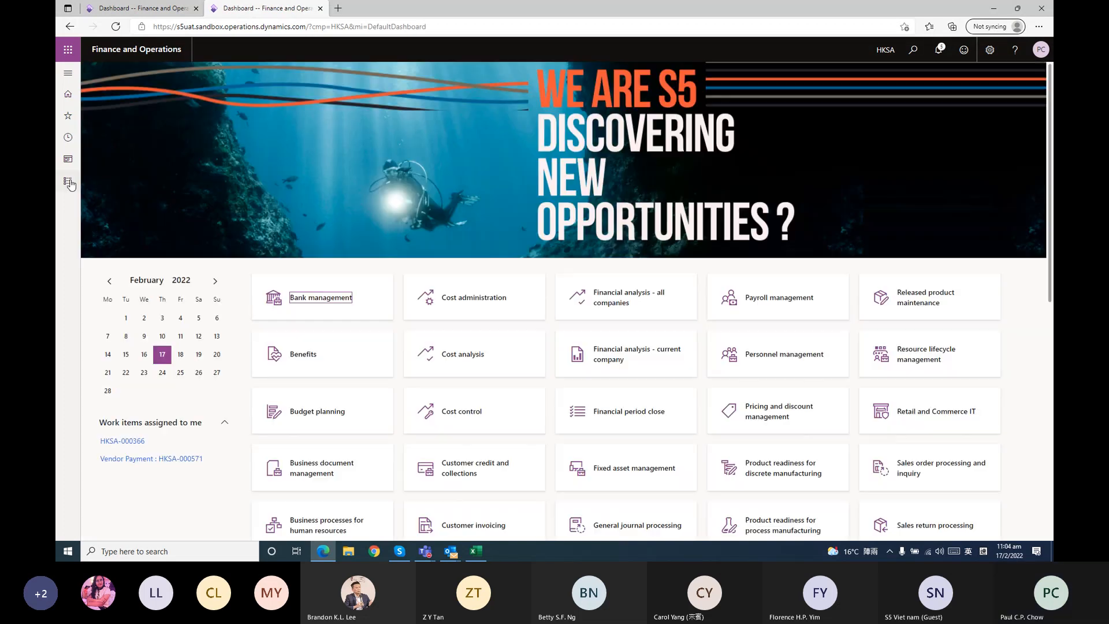
pyautogui.click(68, 183)
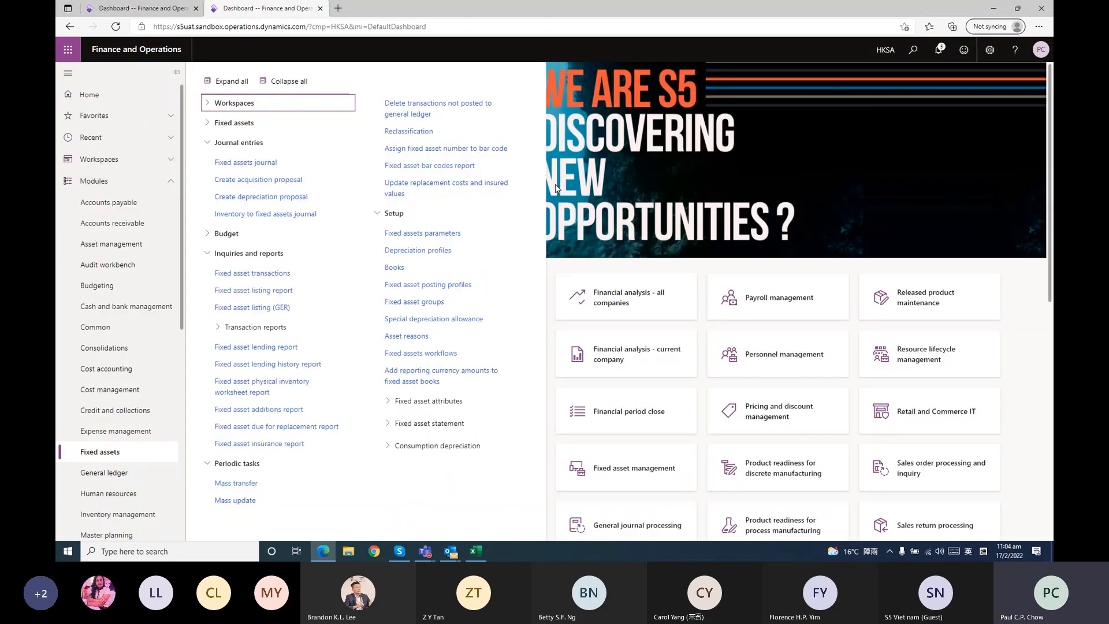
pyautogui.click(456, 285)
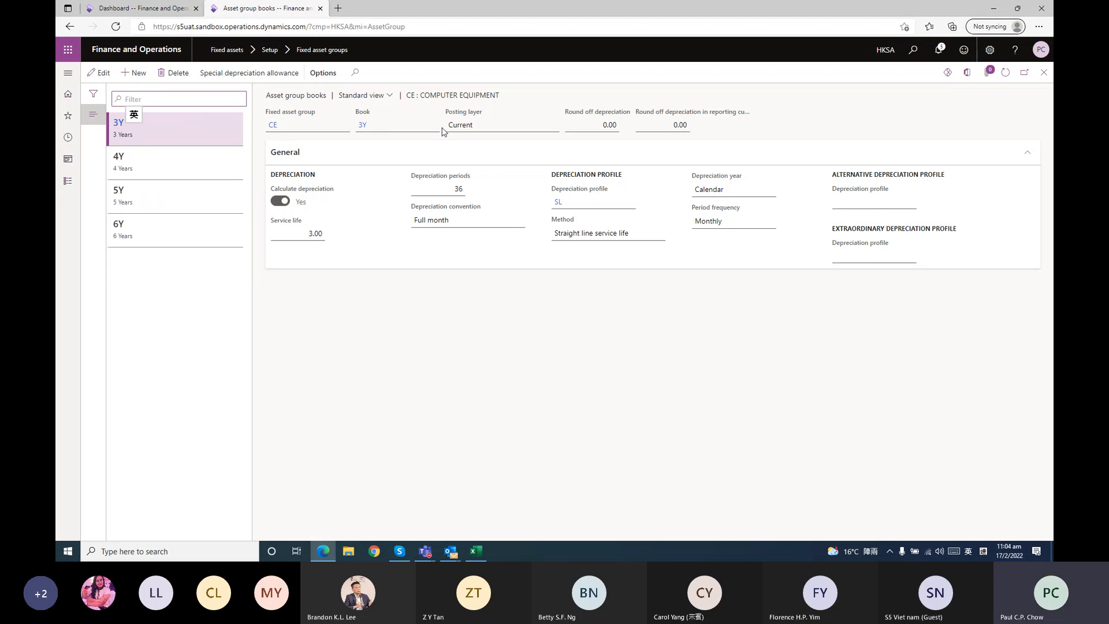
# View the books assigned to the FF Furniture and Fixture group, and return to the fixed asset groups page
pyautogui.click(1044, 73)
pyautogui.click(173, 165)
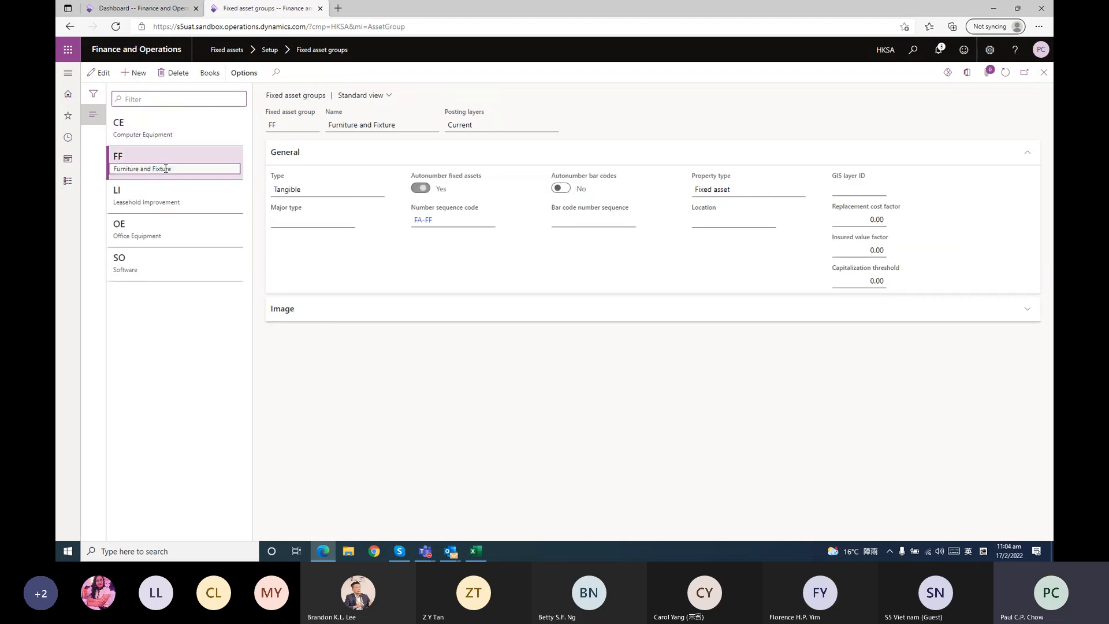
pyautogui.click(211, 80)
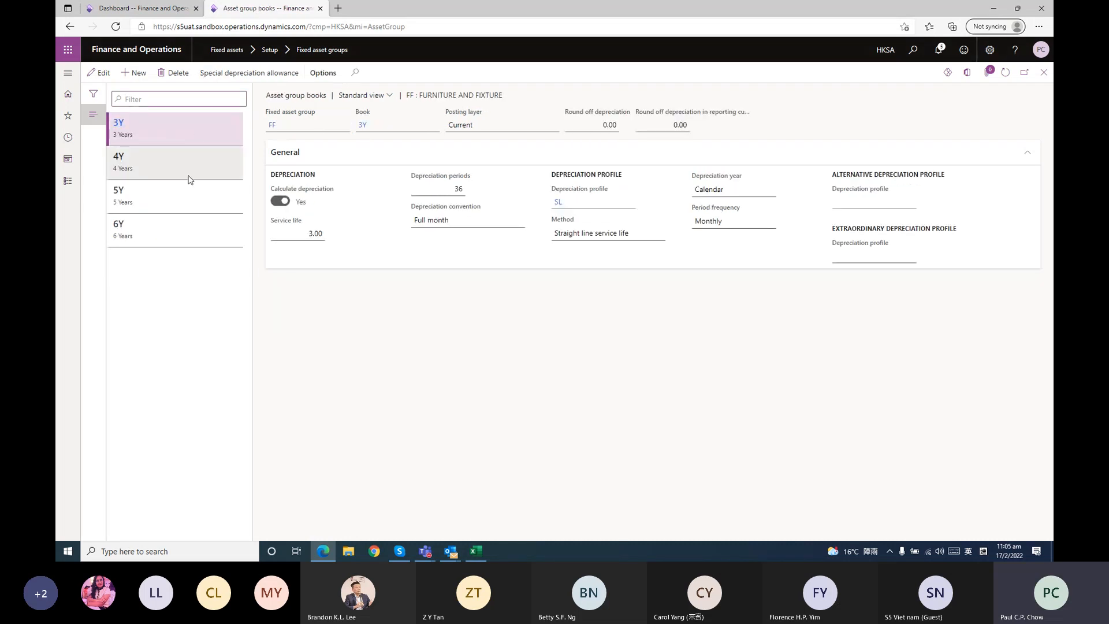
pyautogui.click(1043, 78)
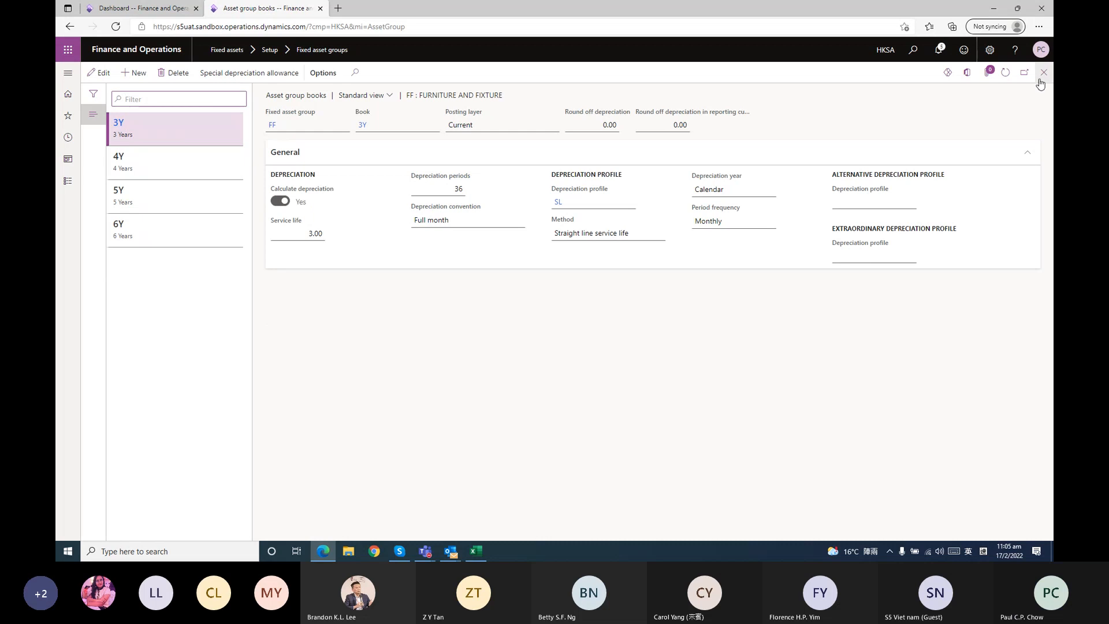
# Open the Fixed asset posting profiles setup page and review the acquisition main accounts for each asset group
pyautogui.click(68, 182)
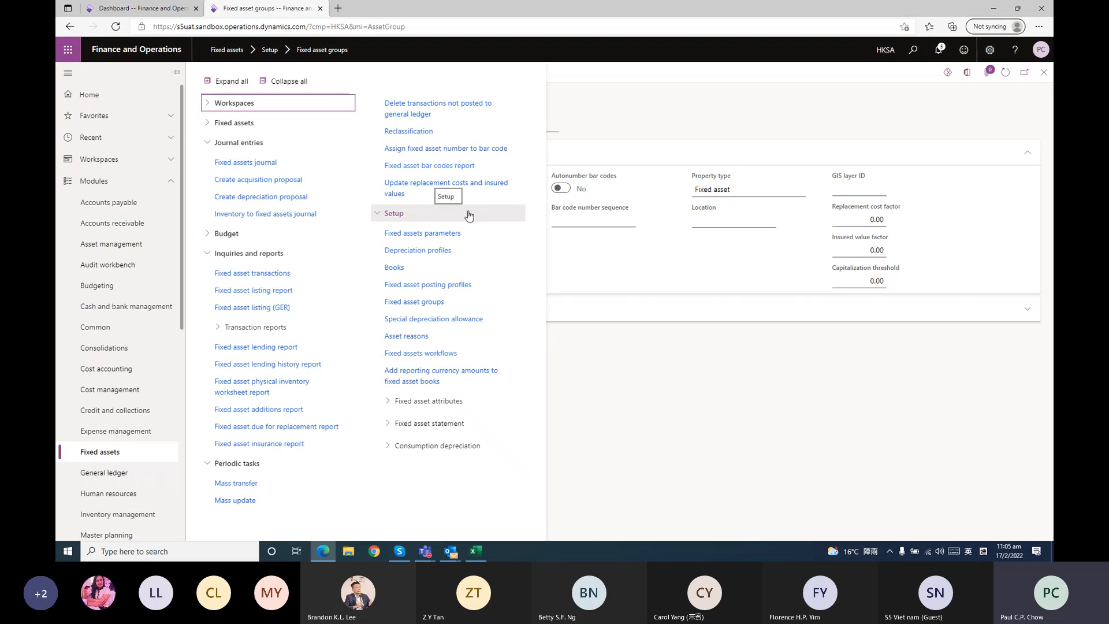
pyautogui.click(470, 291)
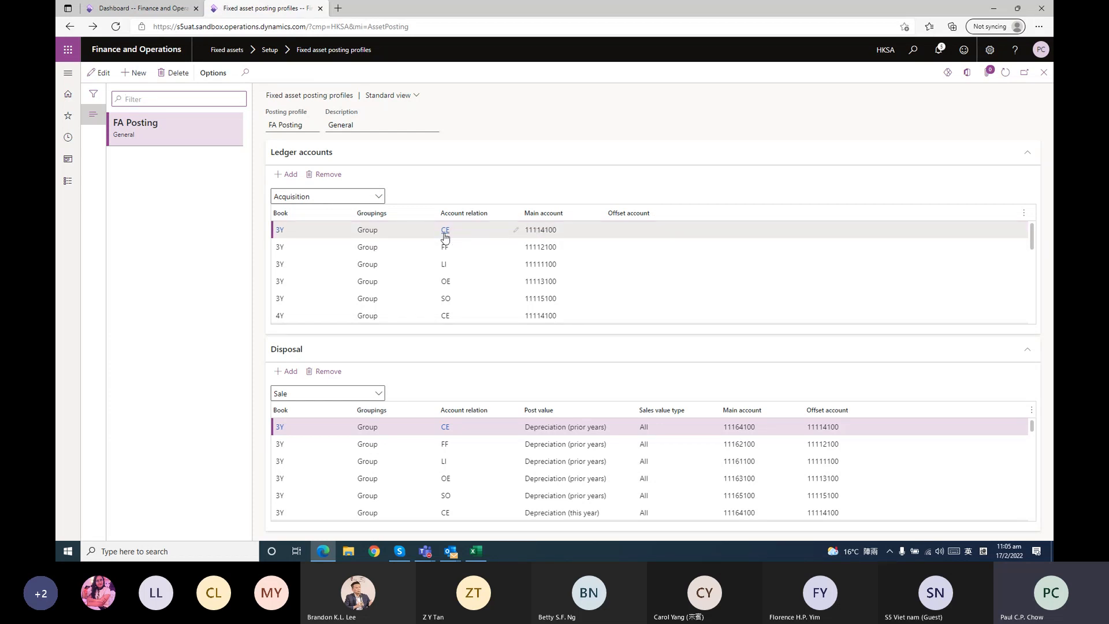
pyautogui.moveTo(446, 236)
pyautogui.moveTo(559, 230)
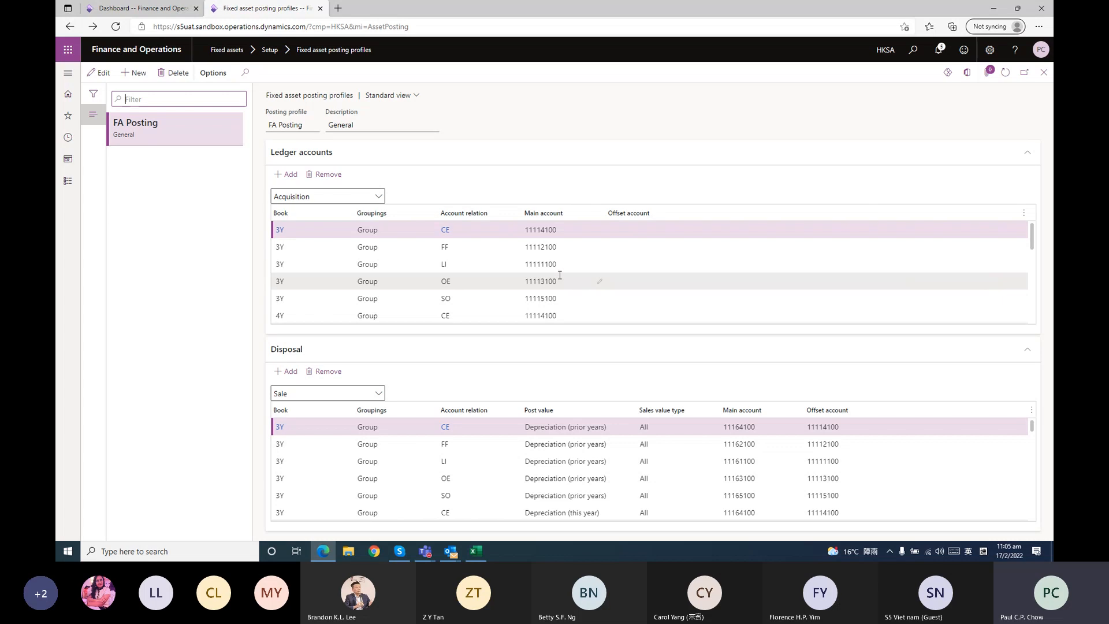
# Leave the posting profiles, reopen the Books setup page to review the available books, and close it again
pyautogui.click(1042, 75)
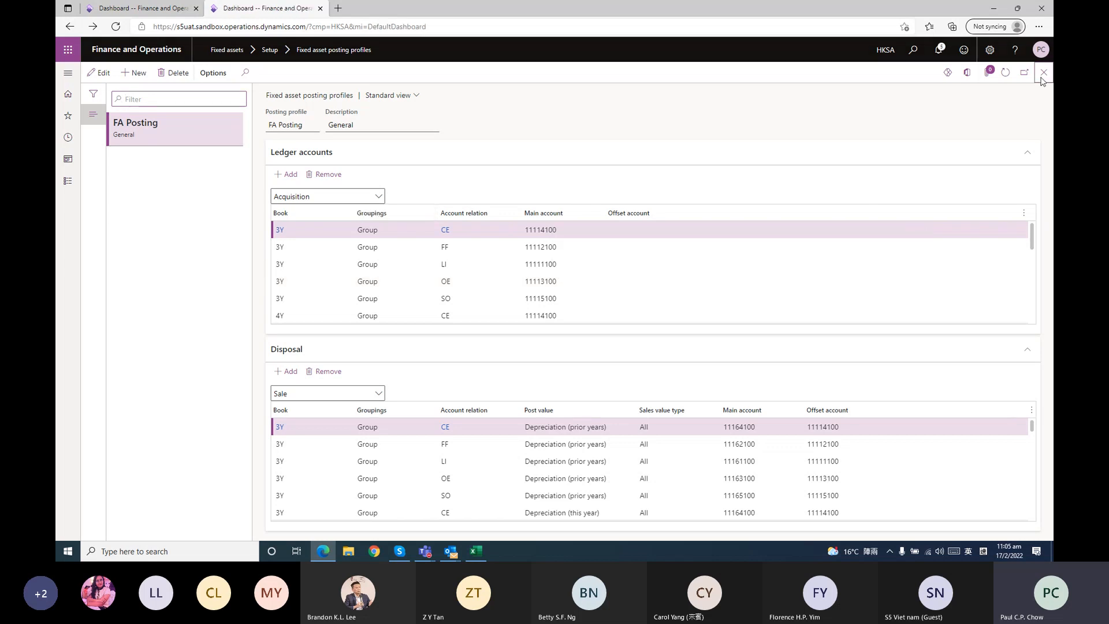
pyautogui.click(62, 182)
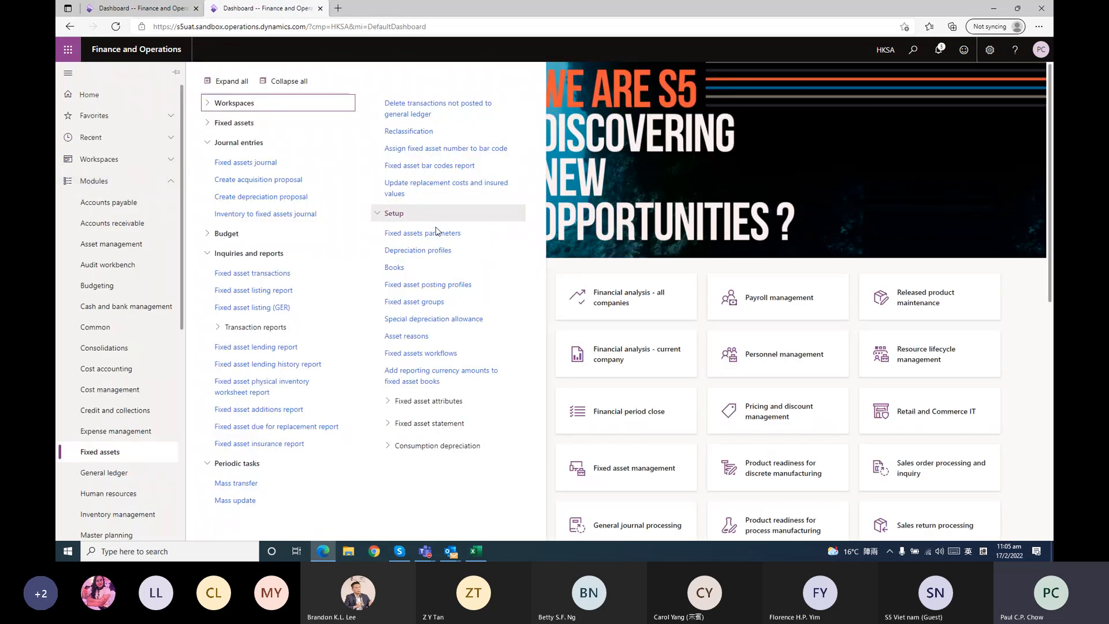
pyautogui.click(419, 276)
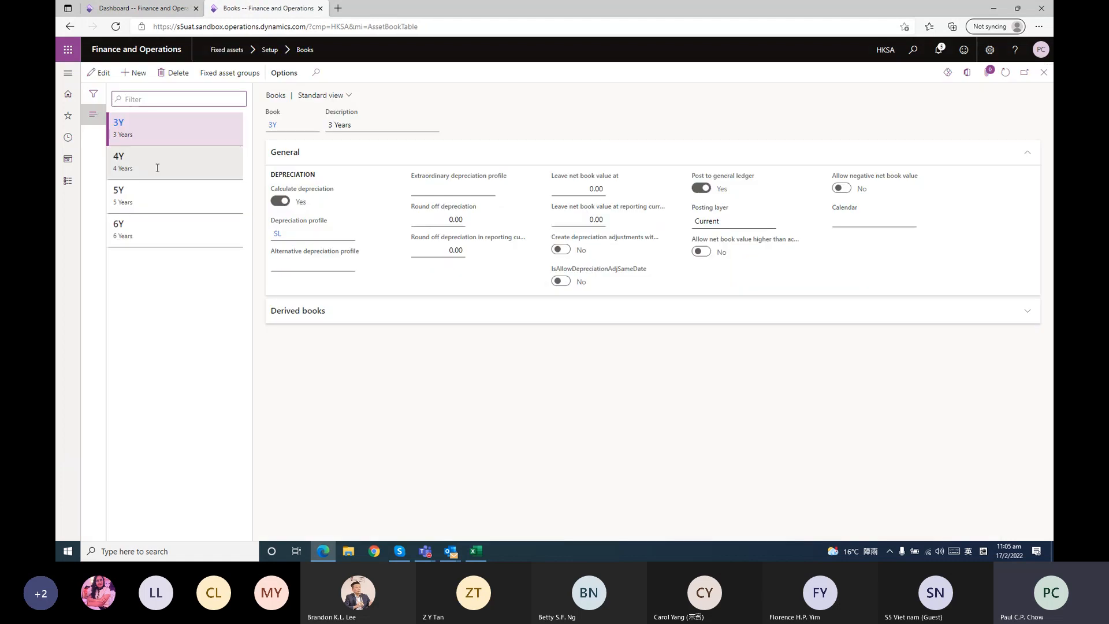
pyautogui.click(1024, 72)
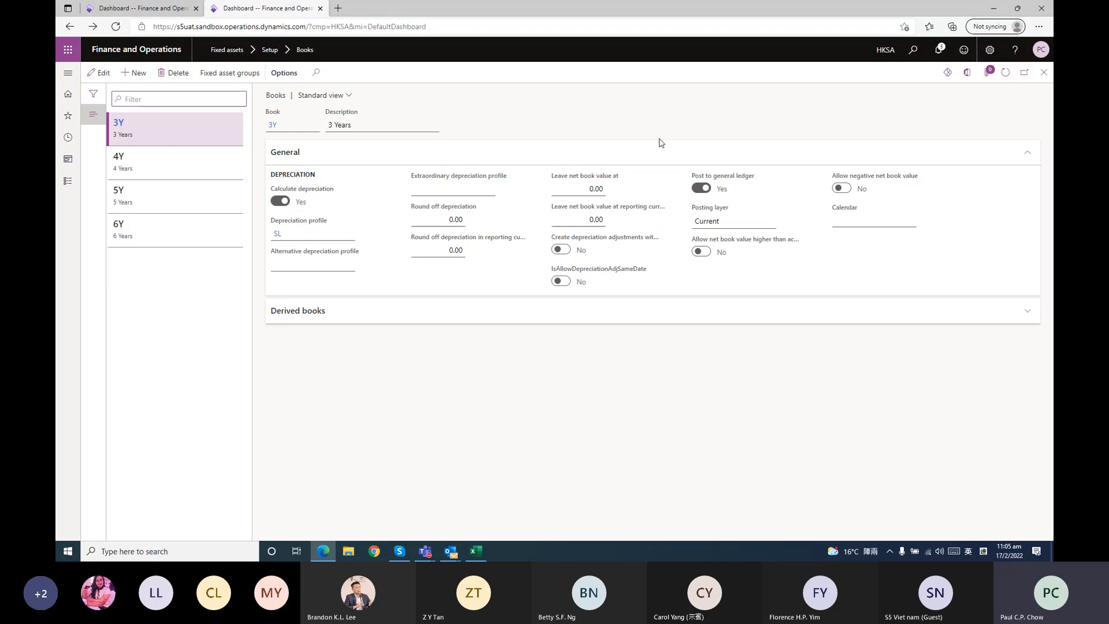
# Open the list of all fixed assets in the Fixed assets module
pyautogui.click(66, 182)
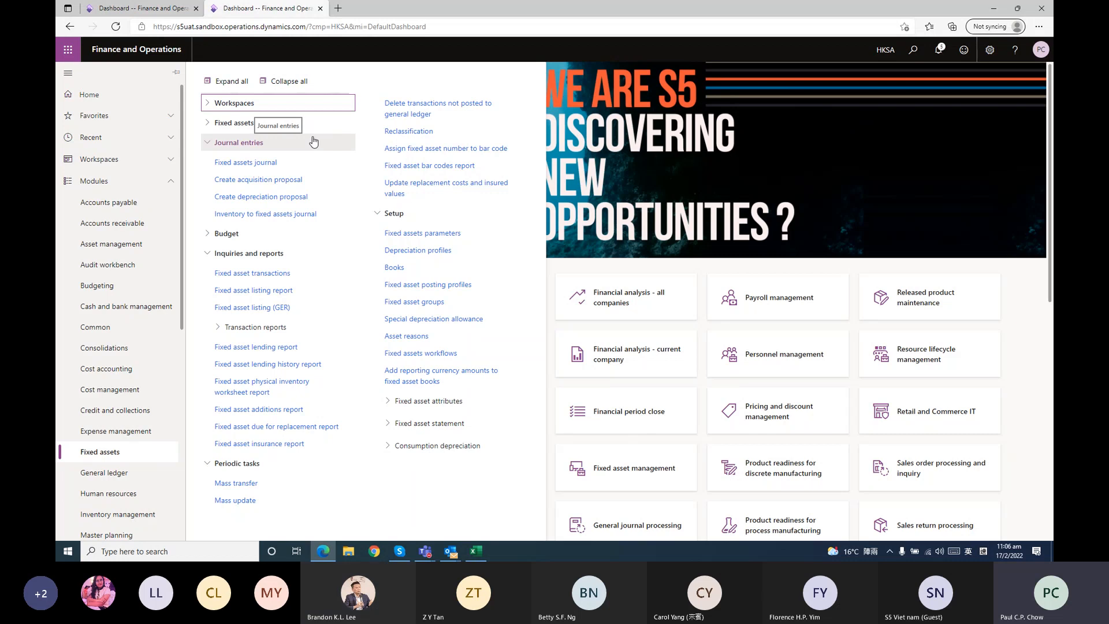
pyautogui.click(245, 124)
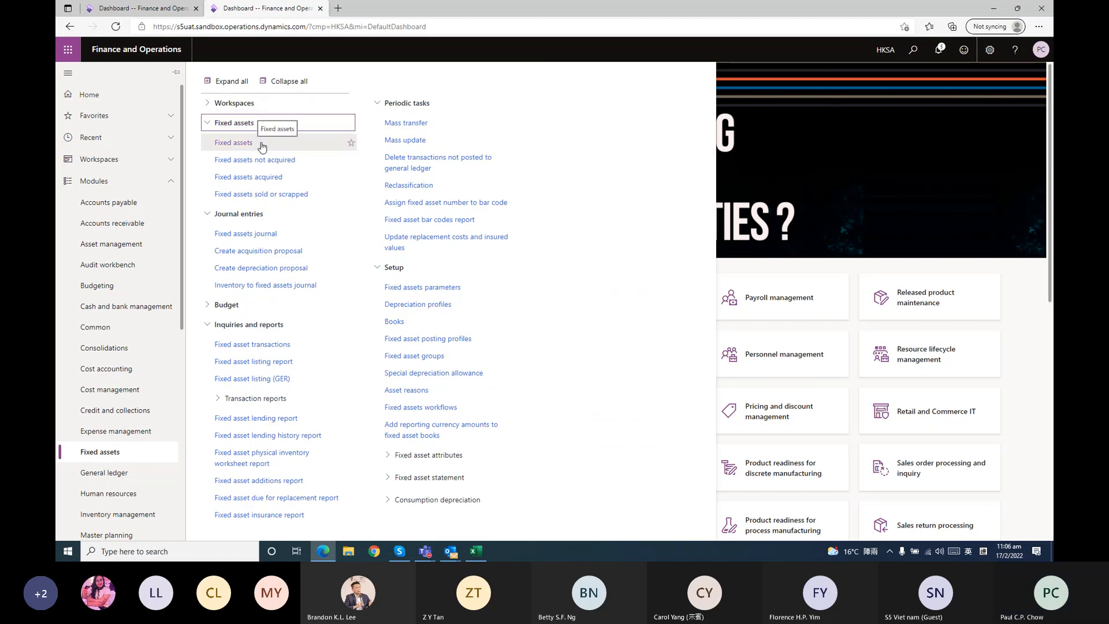
pyautogui.click(243, 143)
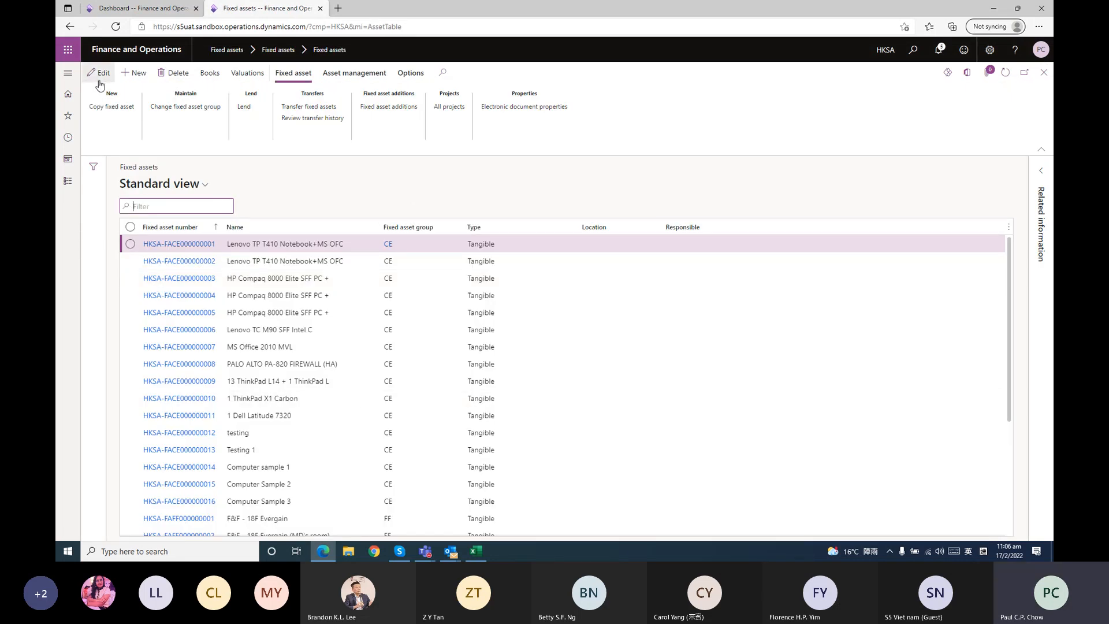
# Create a new fixed asset in the CE Computer Equipment group and name it "Computer Sample 5"
pyautogui.click(140, 80)
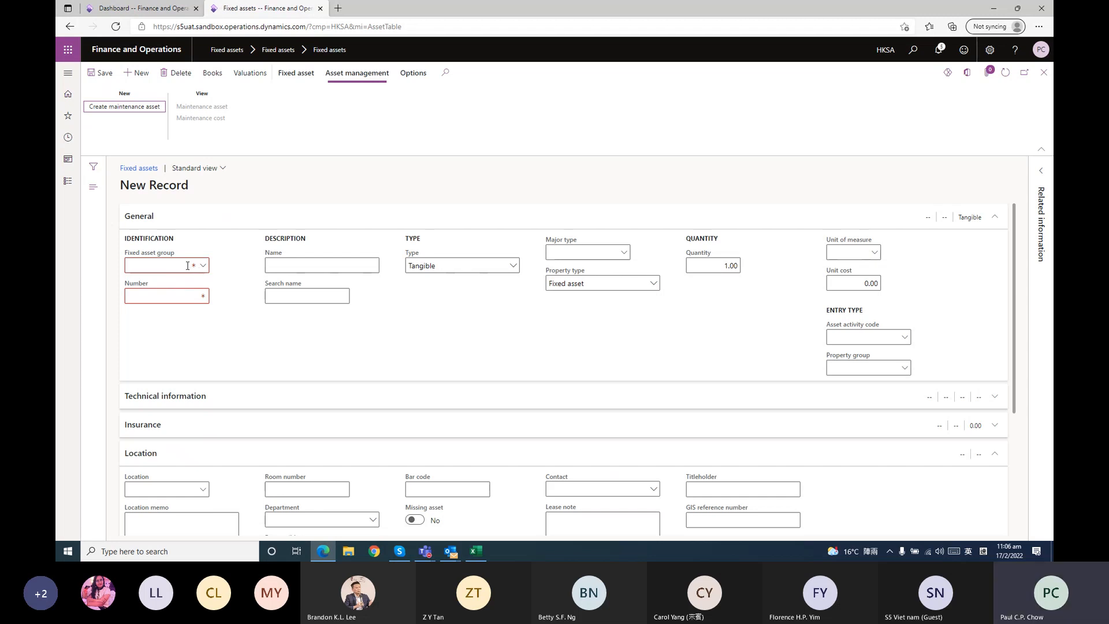
pyautogui.click(203, 266)
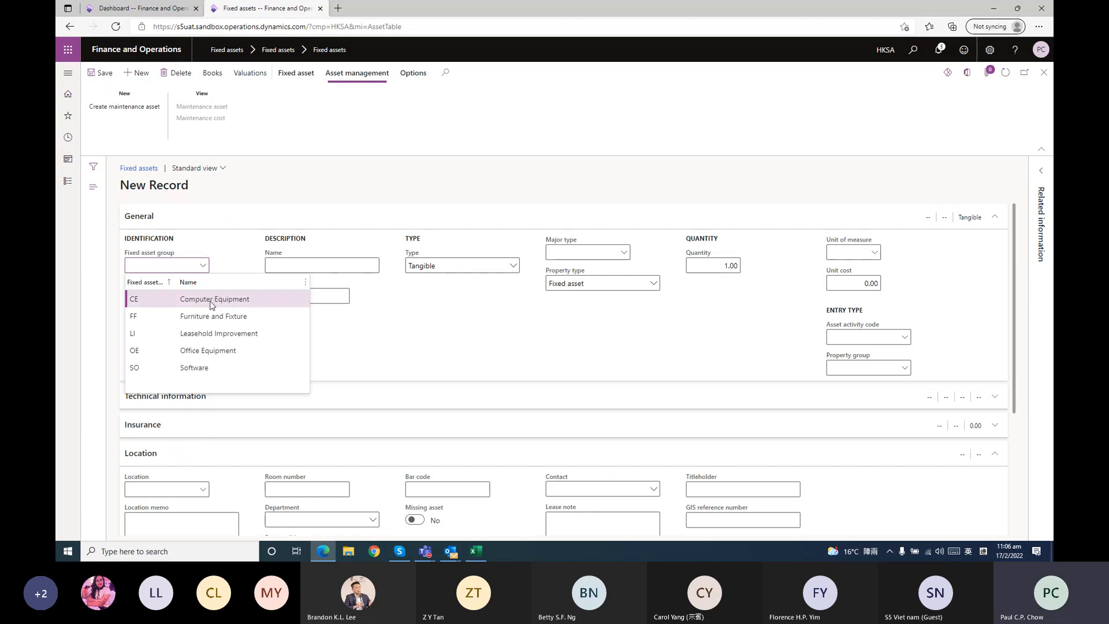
pyautogui.click(212, 303)
pyautogui.click(324, 266)
pyautogui.write('Computer Sample')
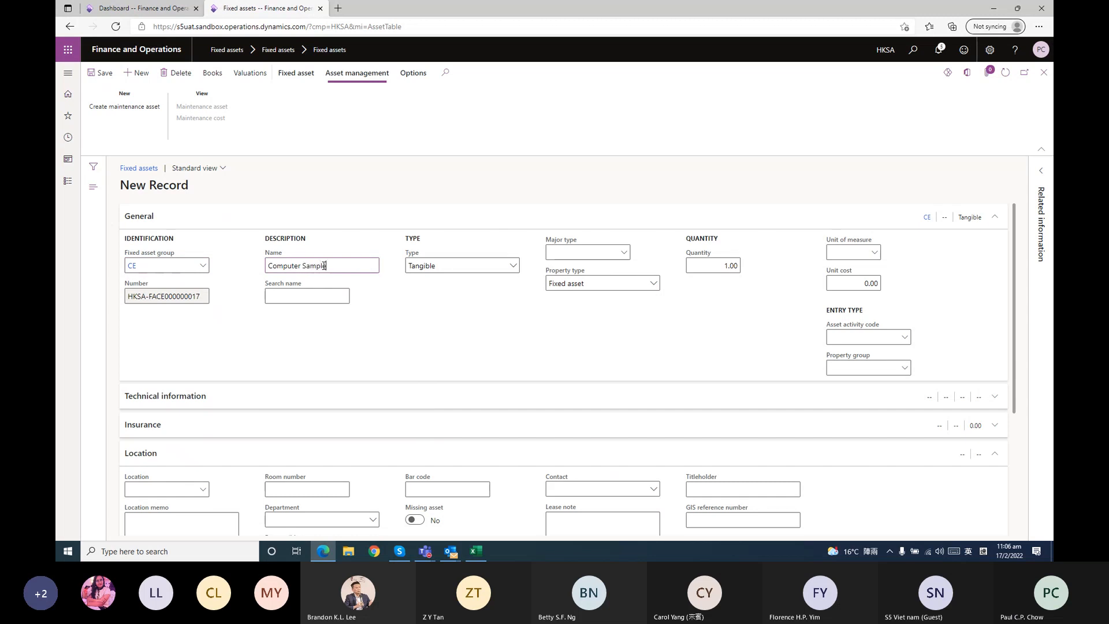
pyautogui.write(' 5')
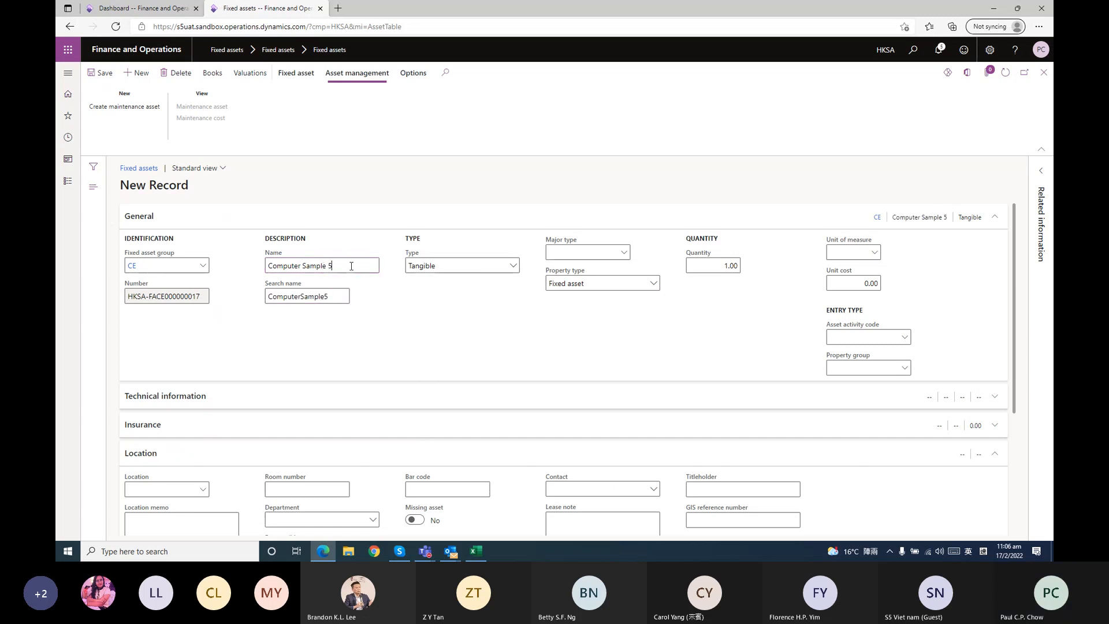
pyautogui.moveTo(351, 266); pyautogui.dragTo(252, 298)
pyautogui.click(374, 313)
# Set the new asset's unit of measure to UN and its unit cost to 10,000
pyautogui.click(849, 253)
pyautogui.write('UN')
pyautogui.click(852, 283)
pyautogui.write('10,0')
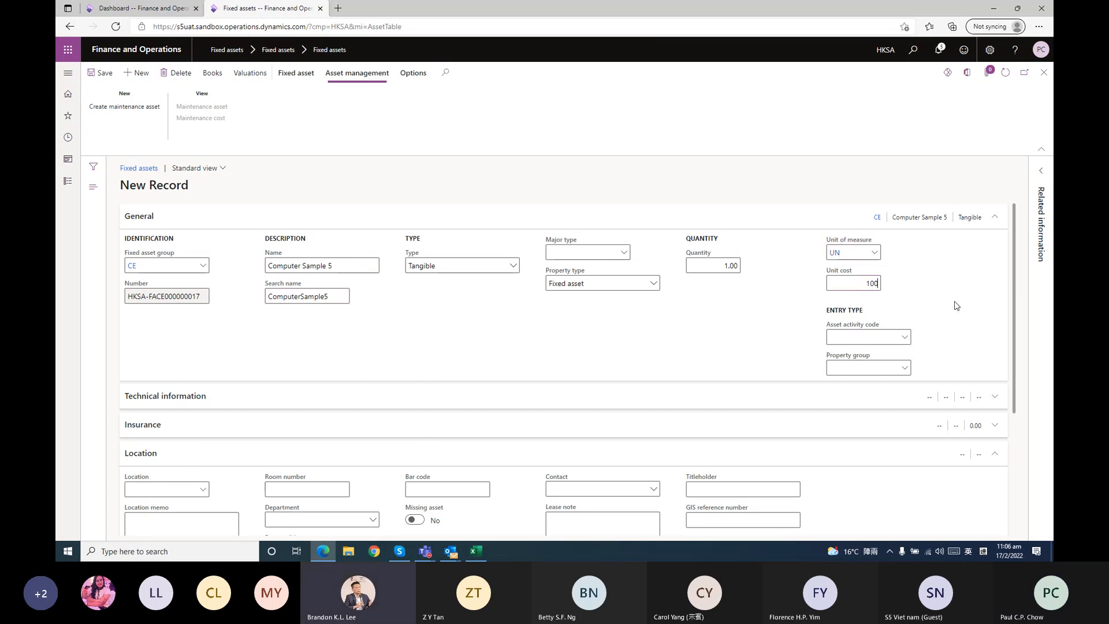
pyautogui.write('00')
pyautogui.press('Return')
pyautogui.click(757, 356)
# Append a hyphen and the presenter's first name to the new asset's name, and look over the record's remaining sections
pyautogui.moveTo(342, 265); pyautogui.dragTo(63, 269)
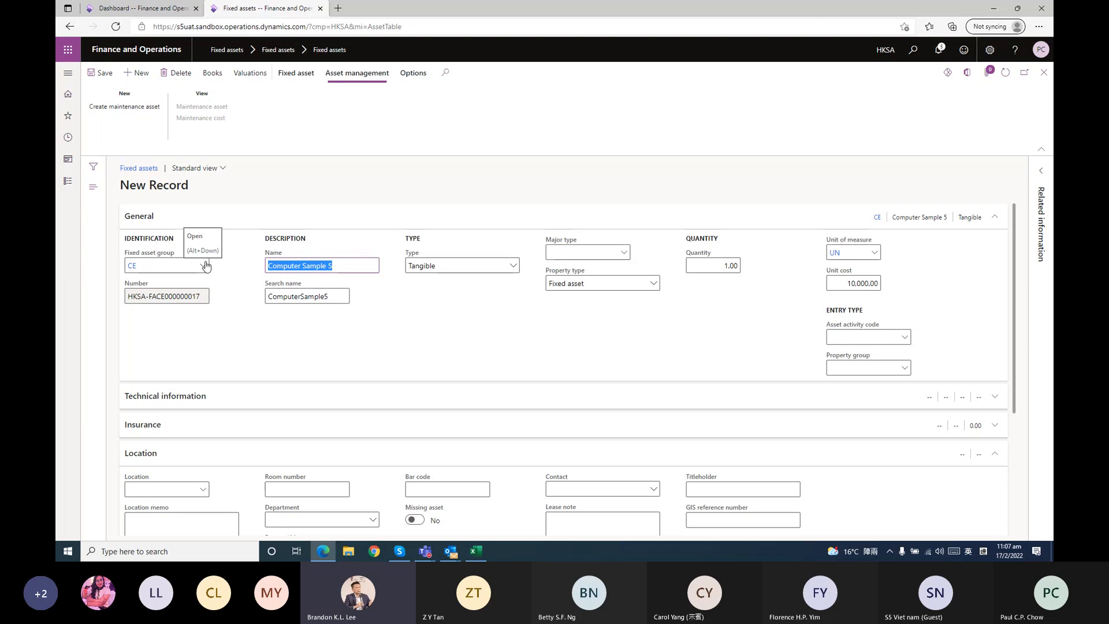
pyautogui.press('Right')
pyautogui.write('-')
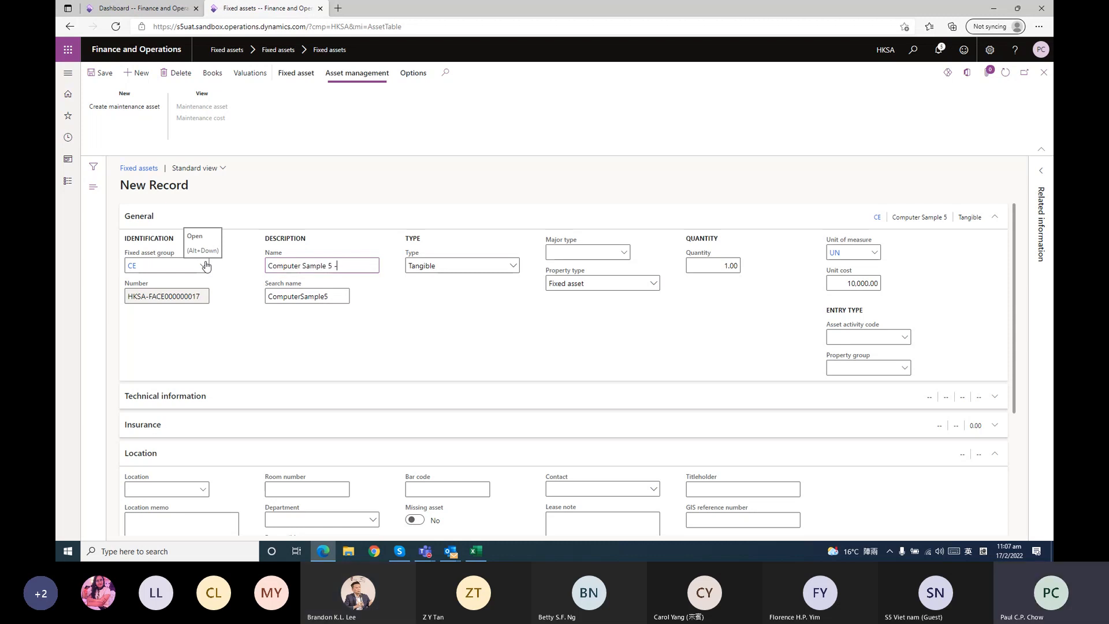
pyautogui.write('Ppaul')
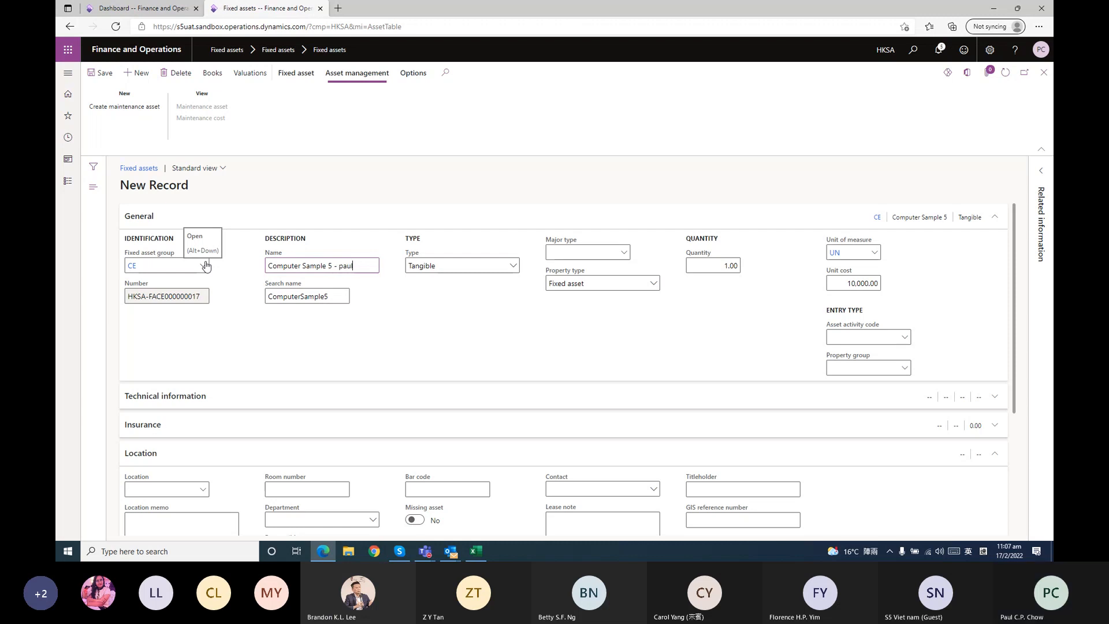
pyautogui.click(552, 362)
pyautogui.scroll(-2, 584, 342)
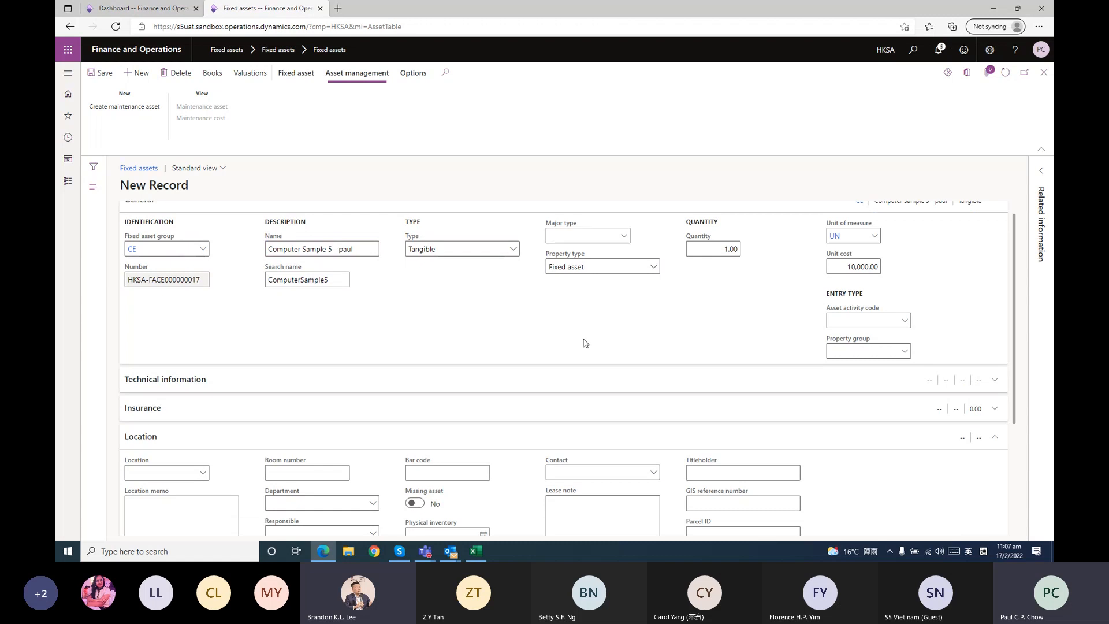
pyautogui.scroll(2, 584, 342)
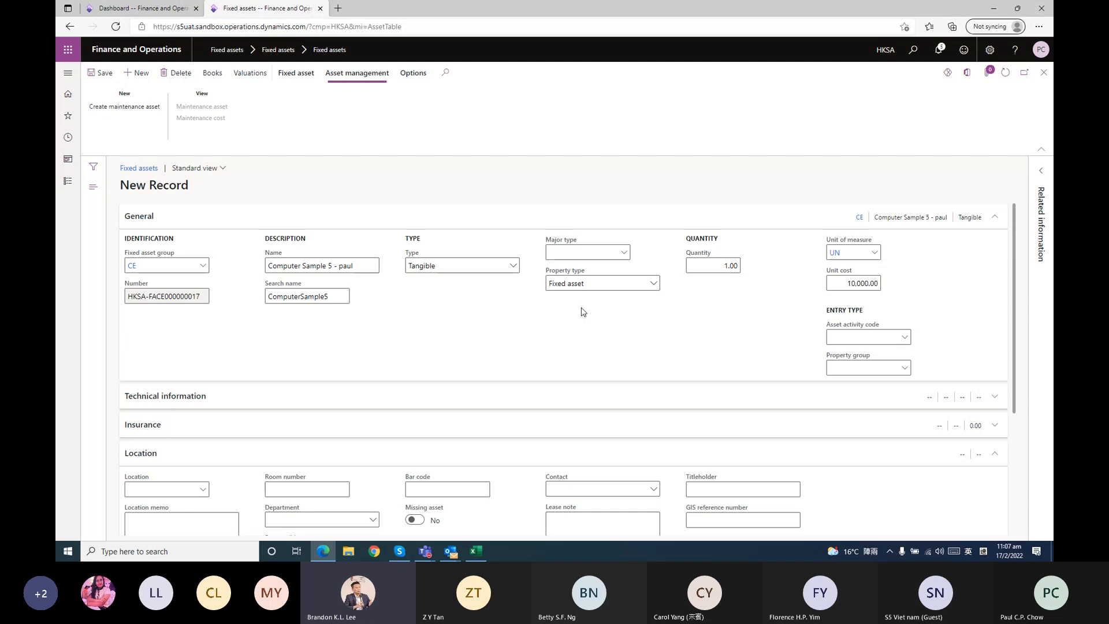
# Switch to the D365 Fixed asset module workbook in Excel, review the "6. Fixed asset" sheet, and minimise the workbook
pyautogui.click(476, 551)
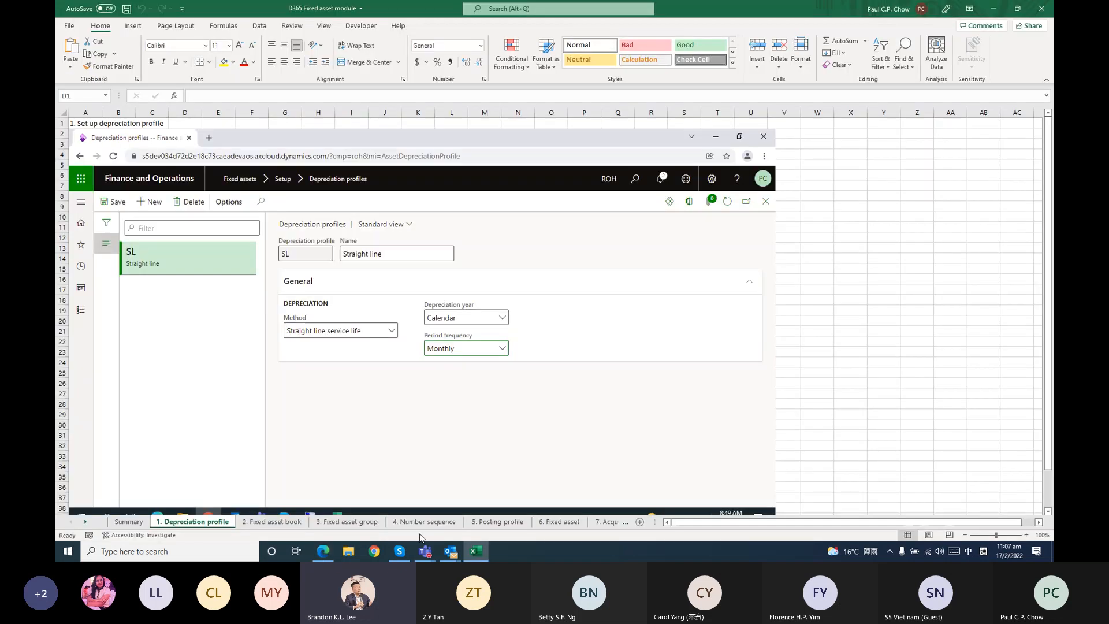
pyautogui.click(510, 524)
pyautogui.click(560, 522)
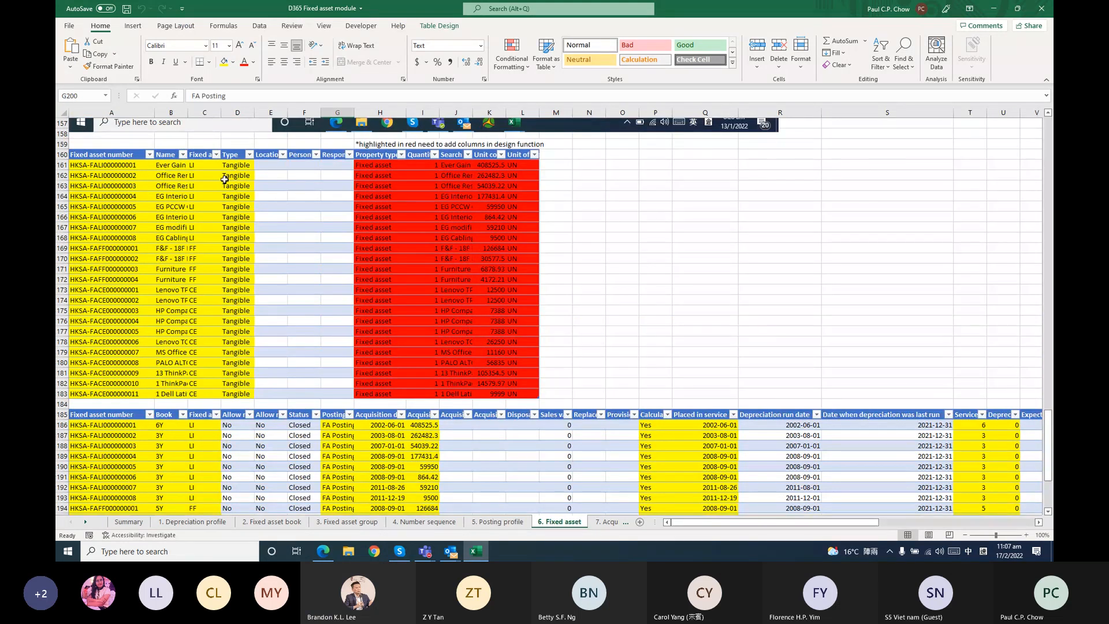
pyautogui.click(995, 8)
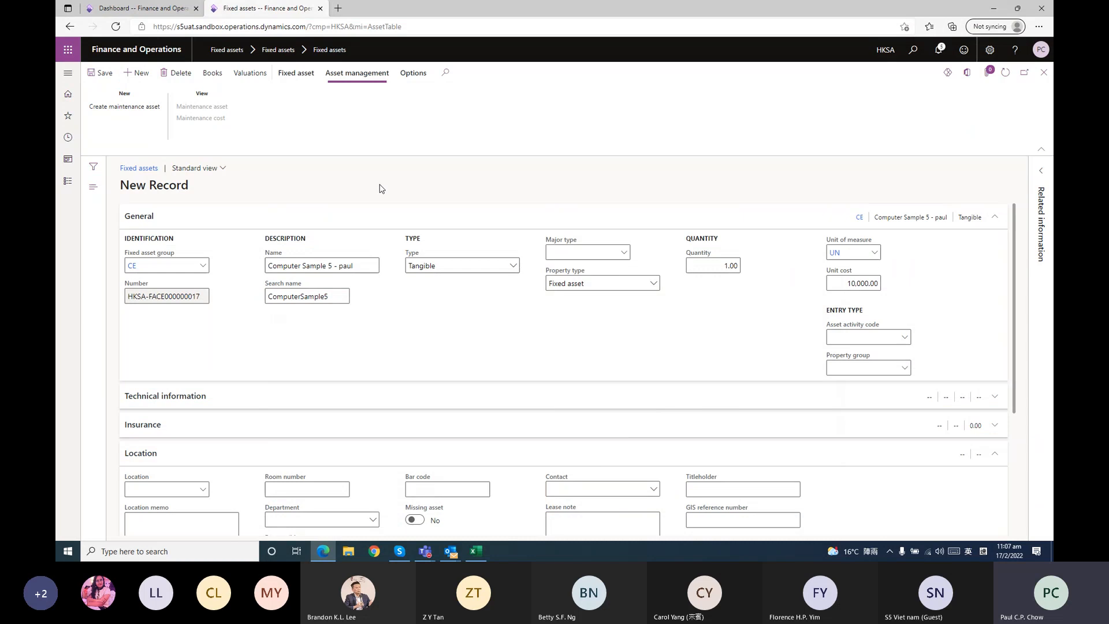
# Open the books of the new Computer Sample 5 asset and delete its 4Y book, confirming the deletion
pyautogui.click(211, 82)
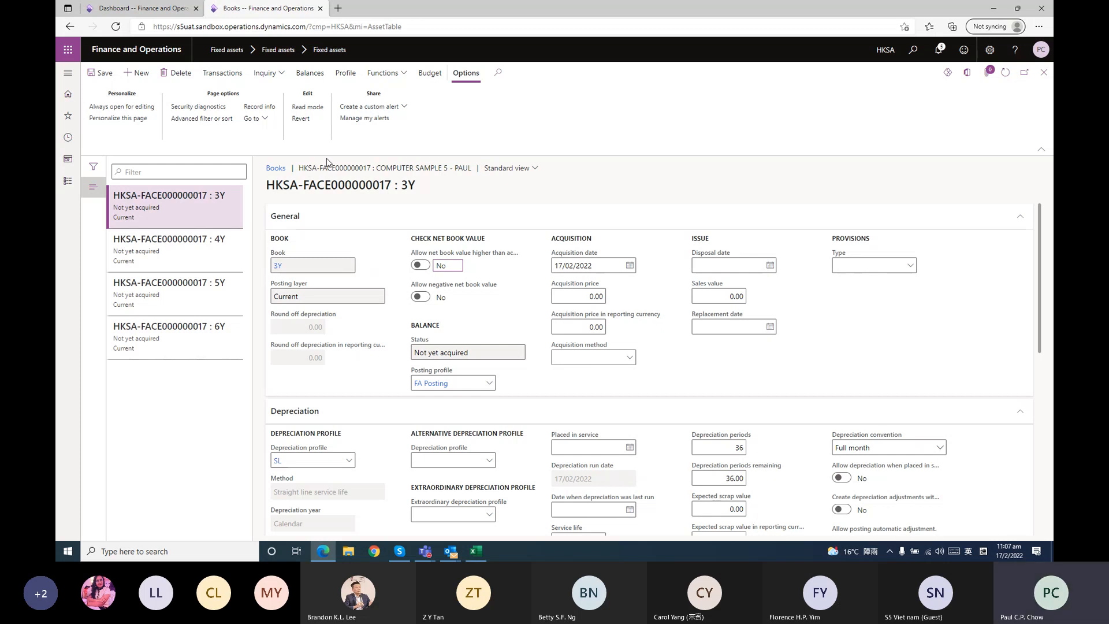
pyautogui.click(213, 253)
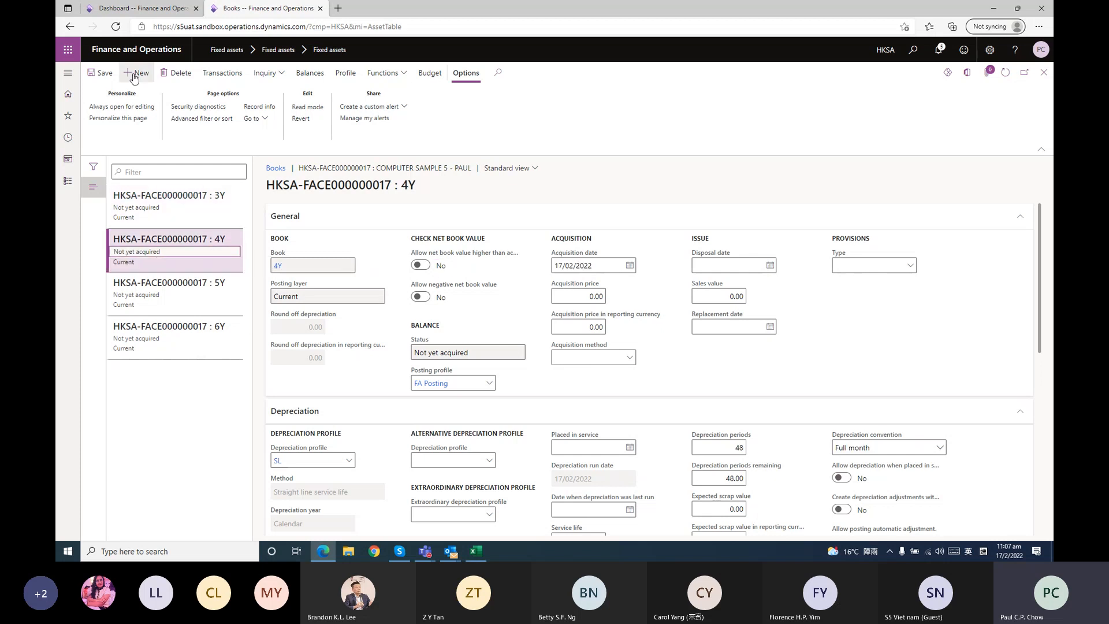
pyautogui.click(176, 73)
pyautogui.click(618, 278)
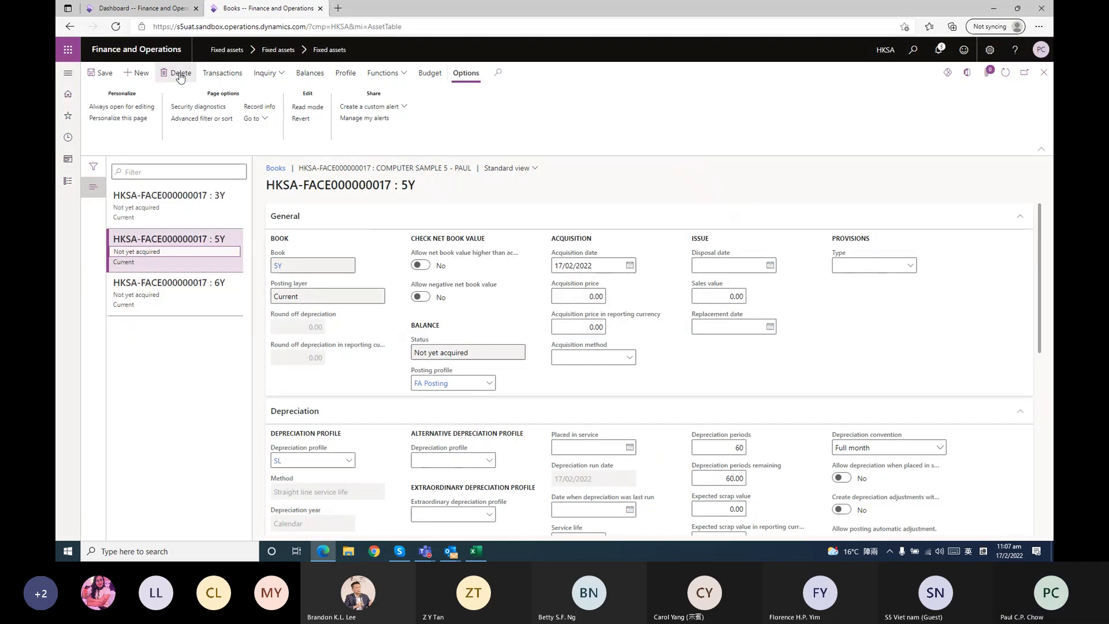
# Delete the 5Y and 6Y books of the Computer Sample 5 asset, confirming each deletion
pyautogui.click(179, 77)
pyautogui.click(619, 346)
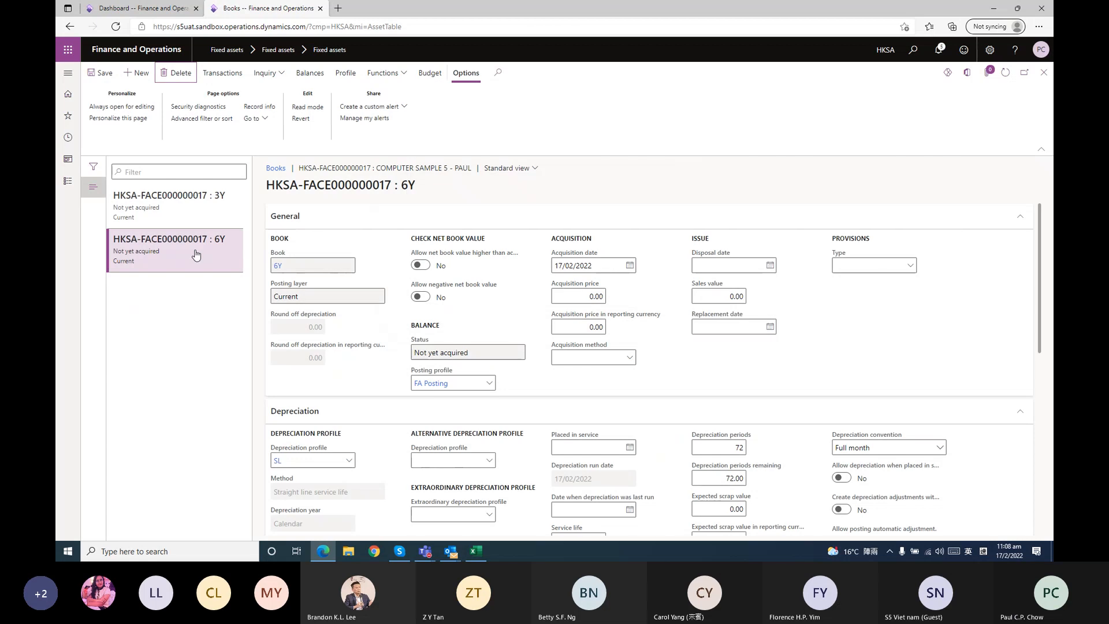
pyautogui.hotkey('alt', 'Delete')
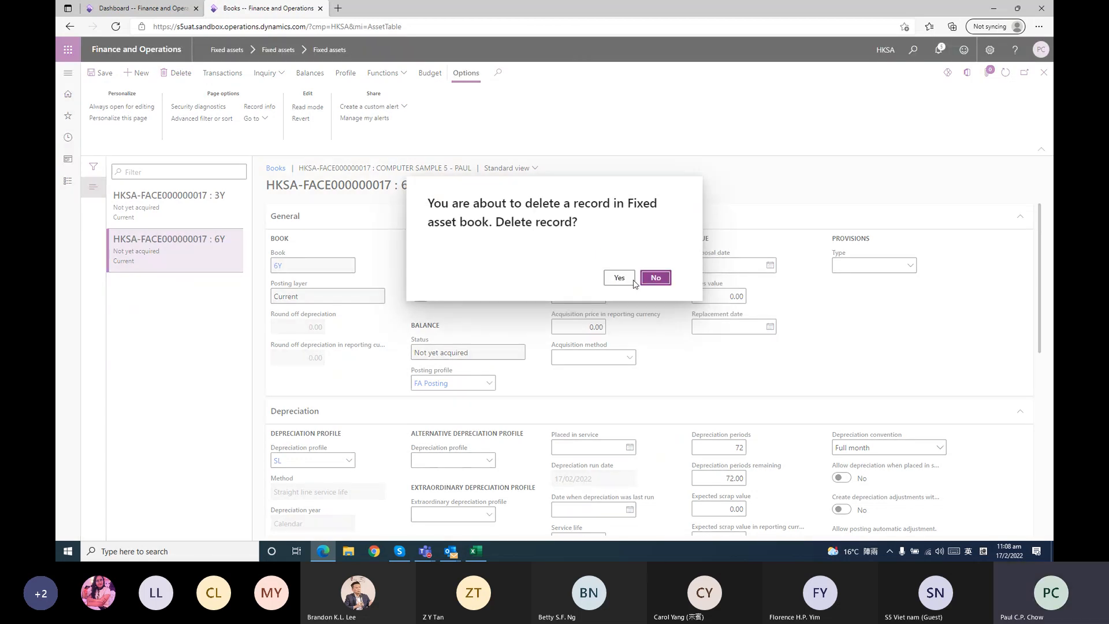
pyautogui.click(618, 278)
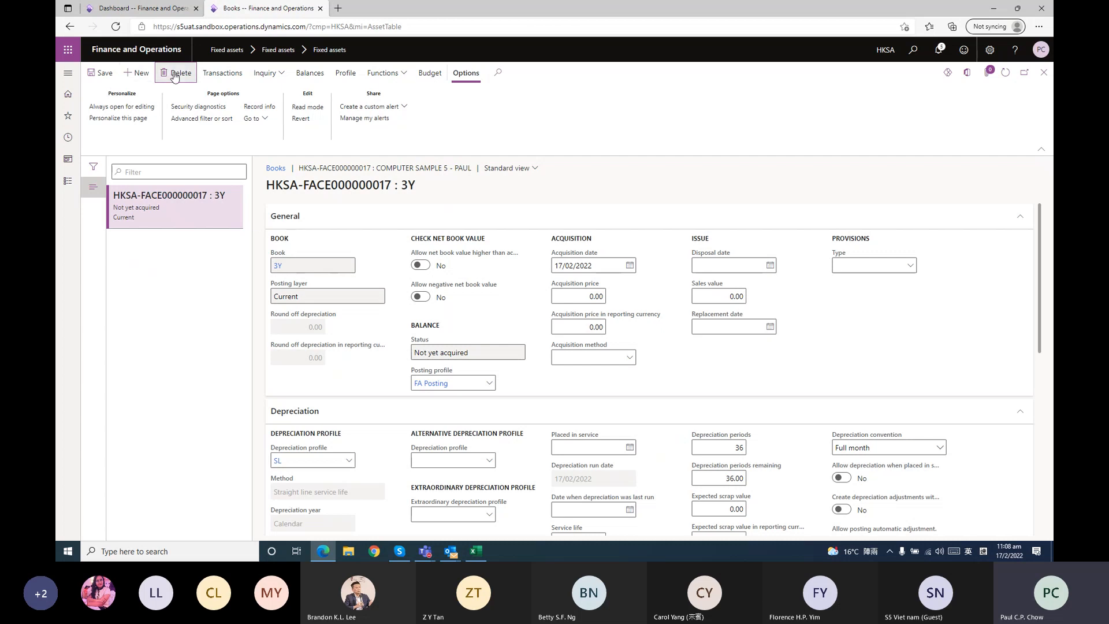
# Glance at the D365 Fixed asset module workbook in Excel, minimise it, and set the 3Y book's acquisition price to 10,000
pyautogui.scroll(-1, 528, 306)
pyautogui.scroll(1, 574, 287)
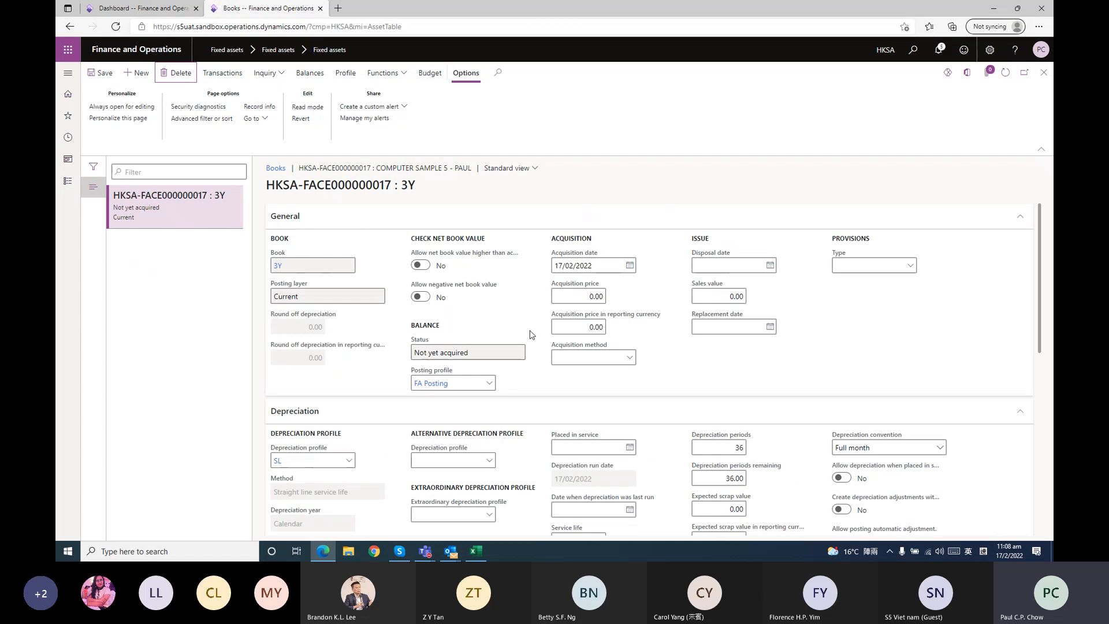
pyautogui.click(477, 553)
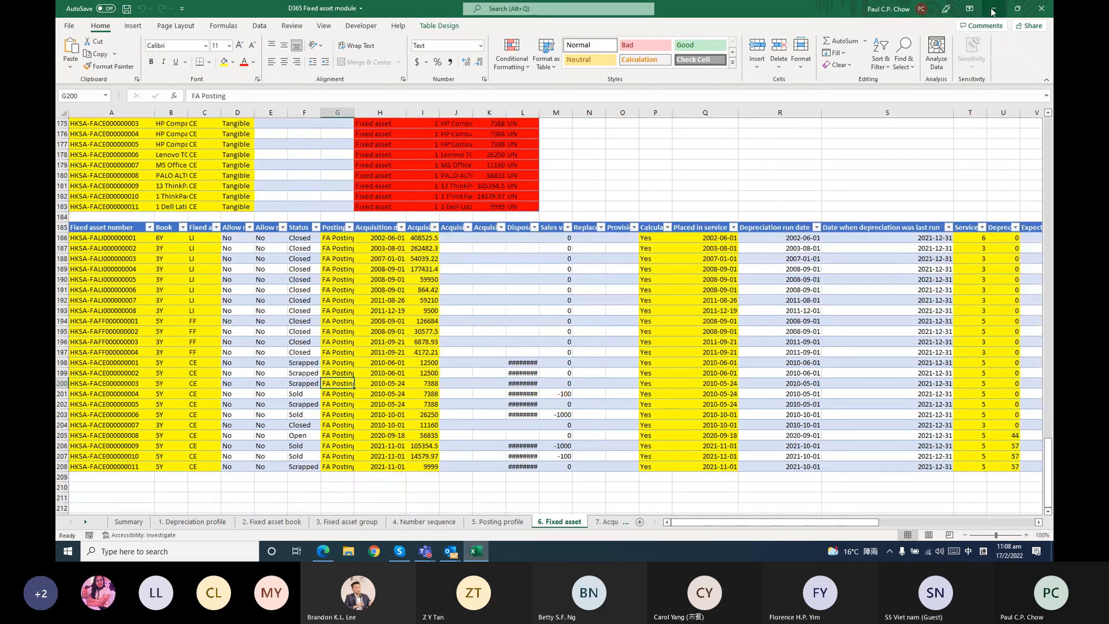
pyautogui.click(993, 9)
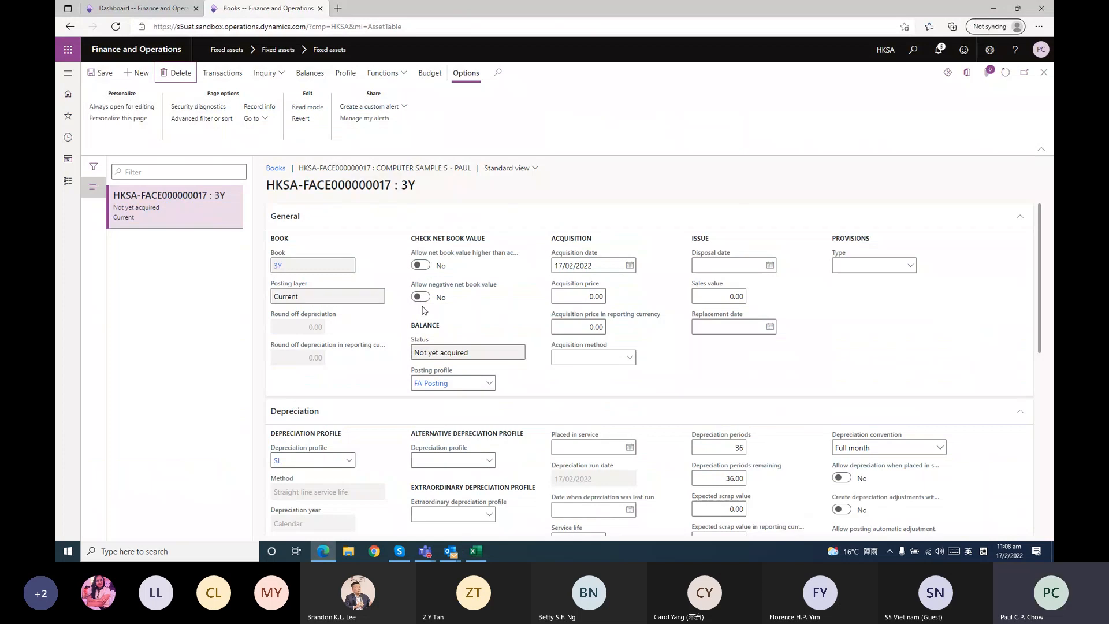
pyautogui.click(595, 295)
pyautogui.write('10000')
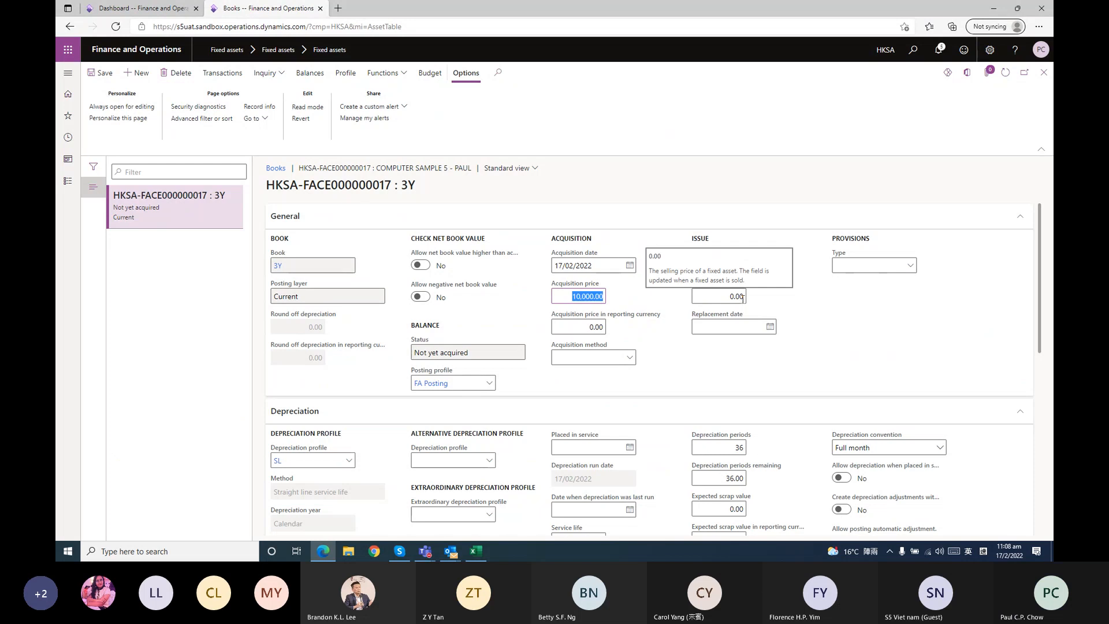
# Set the 3Y book's acquisition price in reporting currency to 1,290.32
pyautogui.click(577, 328)
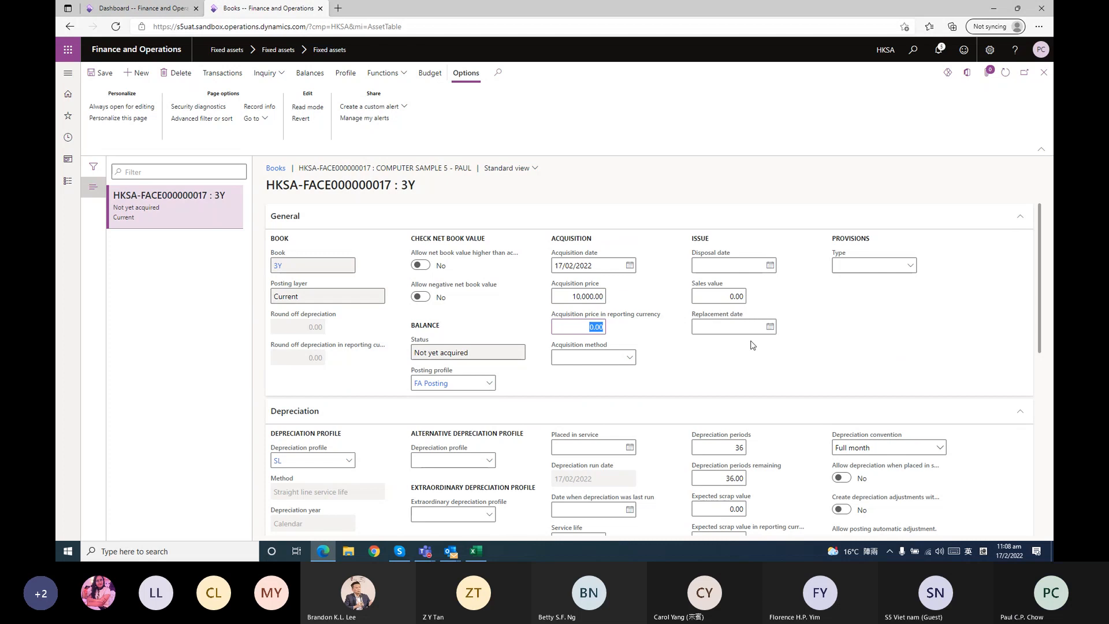
pyautogui.write('1,290.32')
pyautogui.press('Return')
pyautogui.scroll(-2, 839, 327)
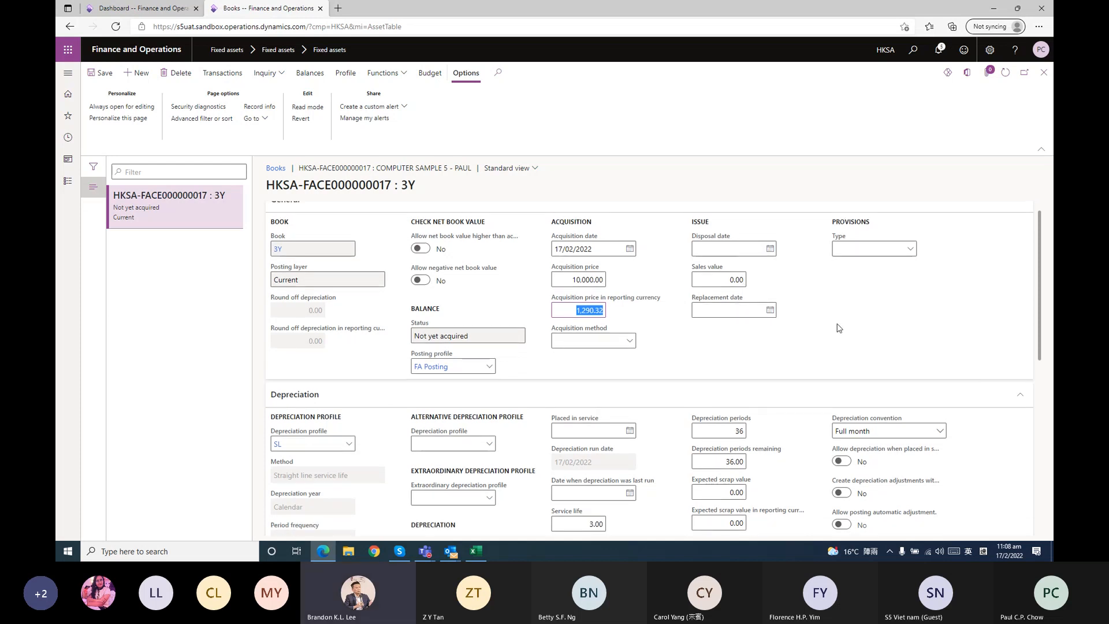
pyautogui.scroll(2, 839, 328)
pyautogui.click(725, 354)
# Choose SL as the 3Y book's alternative depreciation profile
pyautogui.scroll(-1, 613, 381)
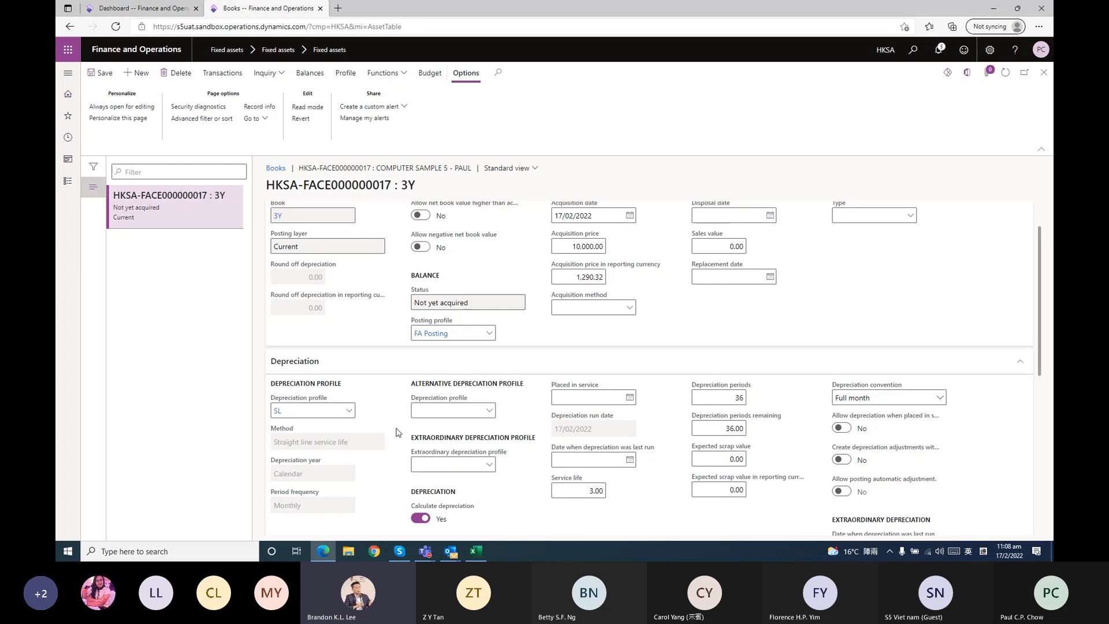
pyautogui.scroll(-1, 523, 382)
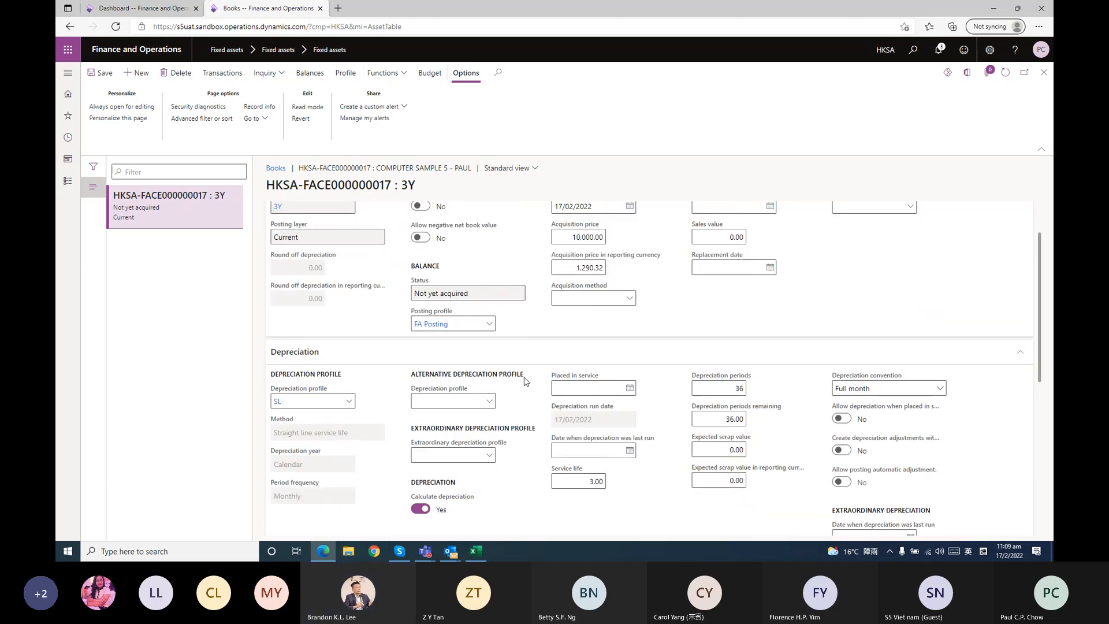
pyautogui.scroll(1, 525, 381)
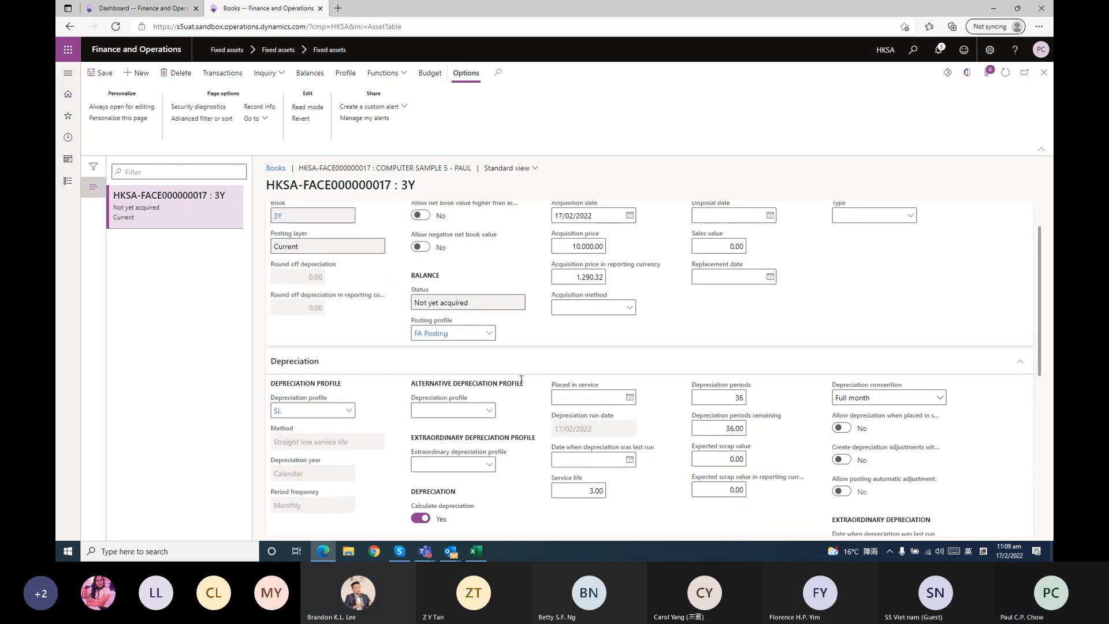
pyautogui.scroll(-1, 521, 379)
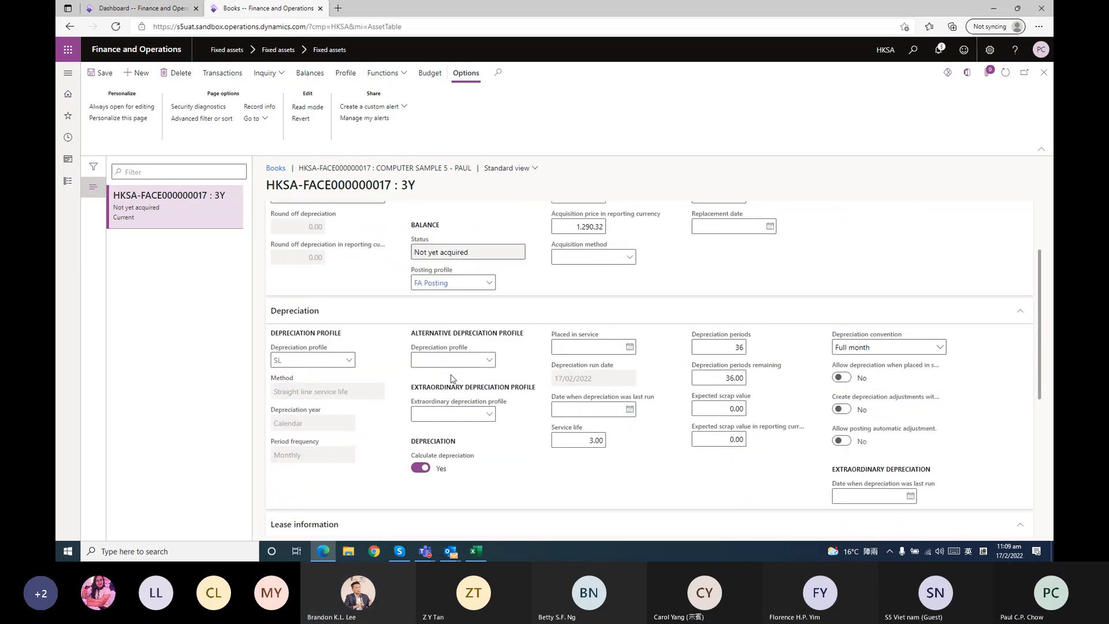
pyautogui.click(488, 361)
pyautogui.click(474, 400)
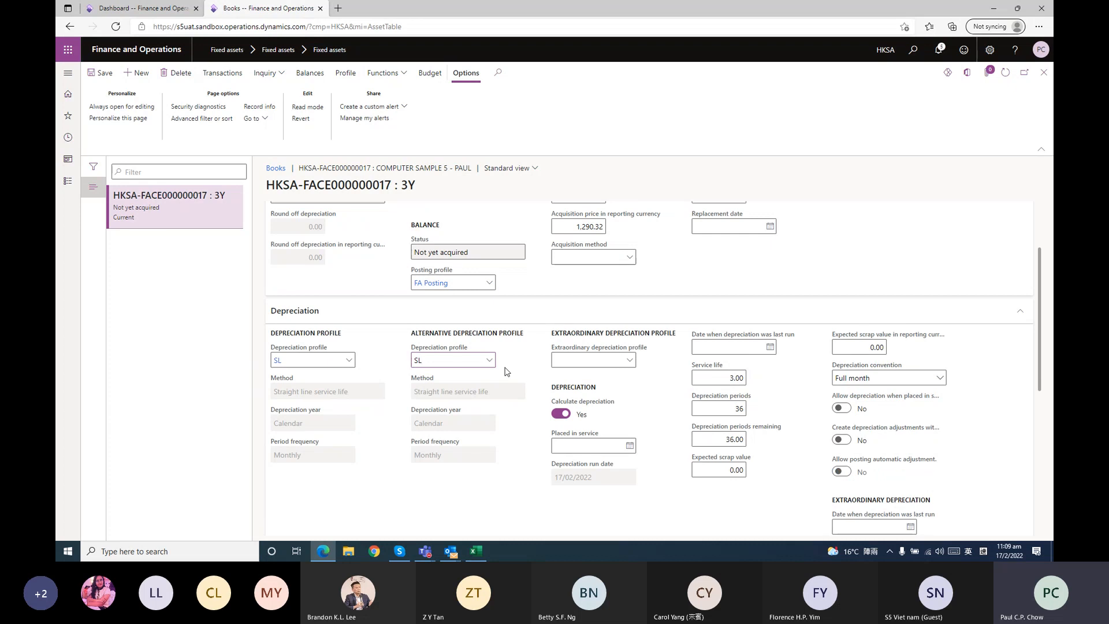
# Set the 3Y book's placed in service date to 17/02/2022, matching its acquisition date
pyautogui.scroll(-1, 506, 371)
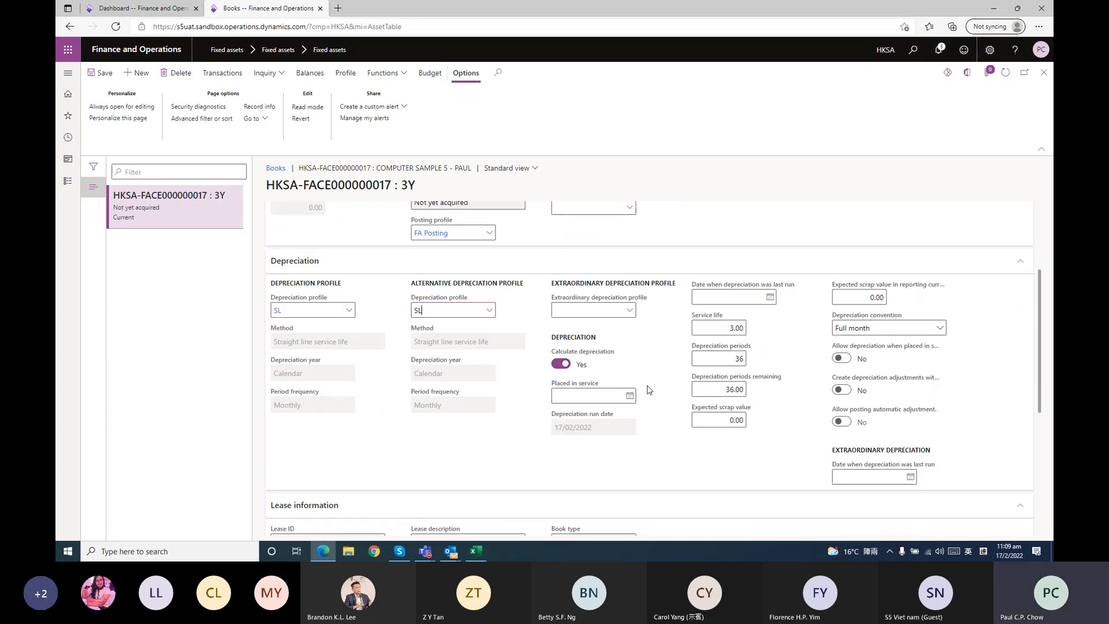
pyautogui.click(600, 397)
pyautogui.scroll(3, 600, 397)
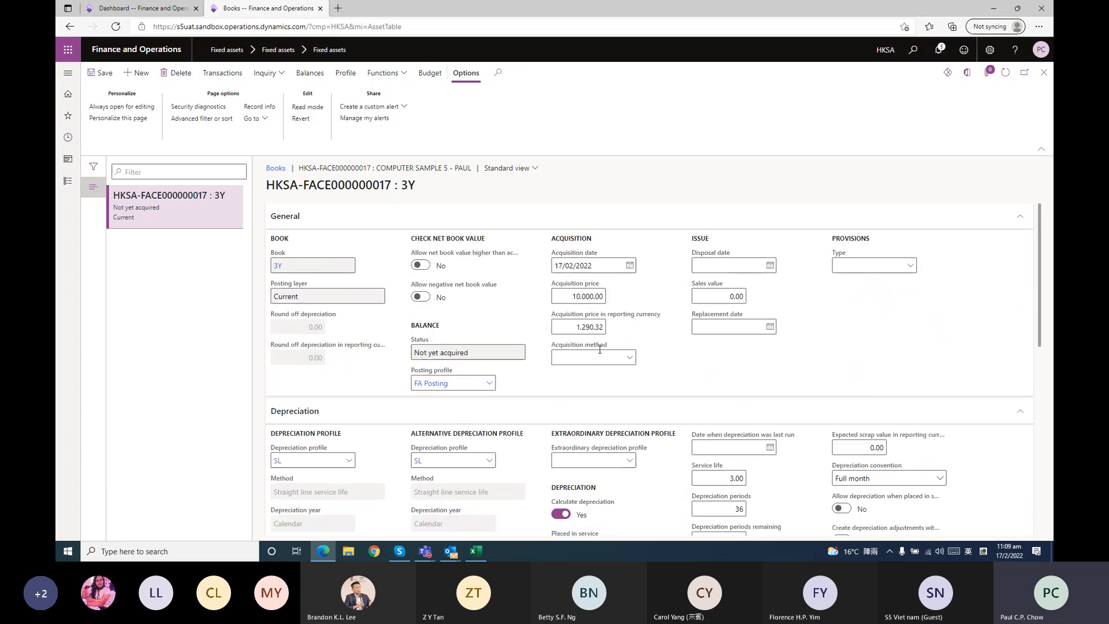
pyautogui.scroll(-4, 590, 379)
pyautogui.click(586, 295)
pyautogui.write('17/02/2022')
pyautogui.scroll(3, 661, 273)
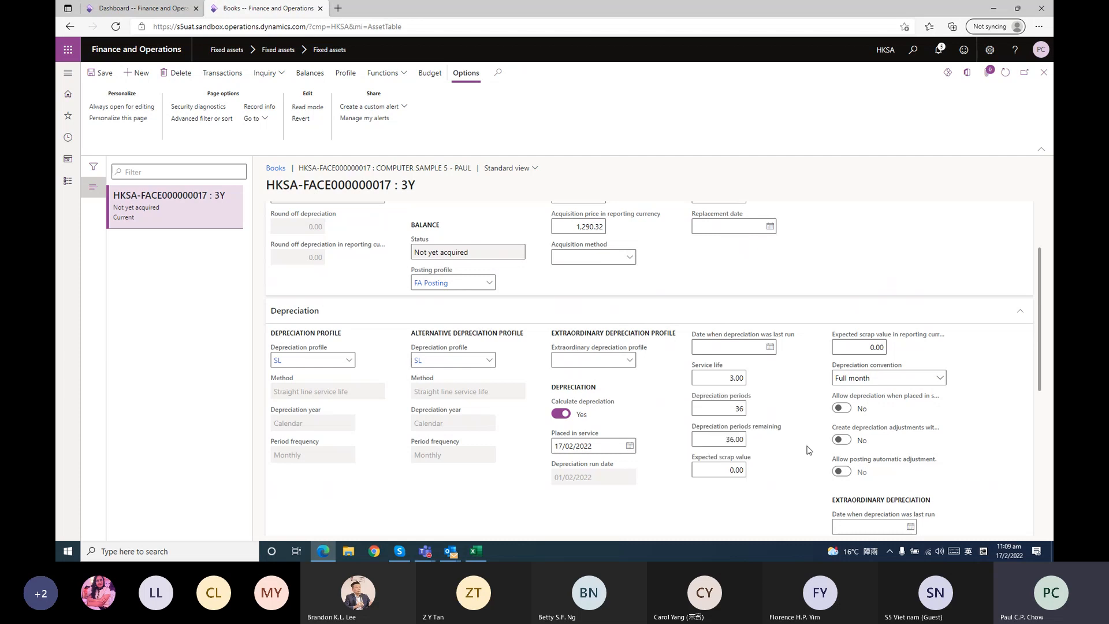
# Set the Branch default financial dimension of the 3Y book to hkg
pyautogui.scroll(-1, 808, 450)
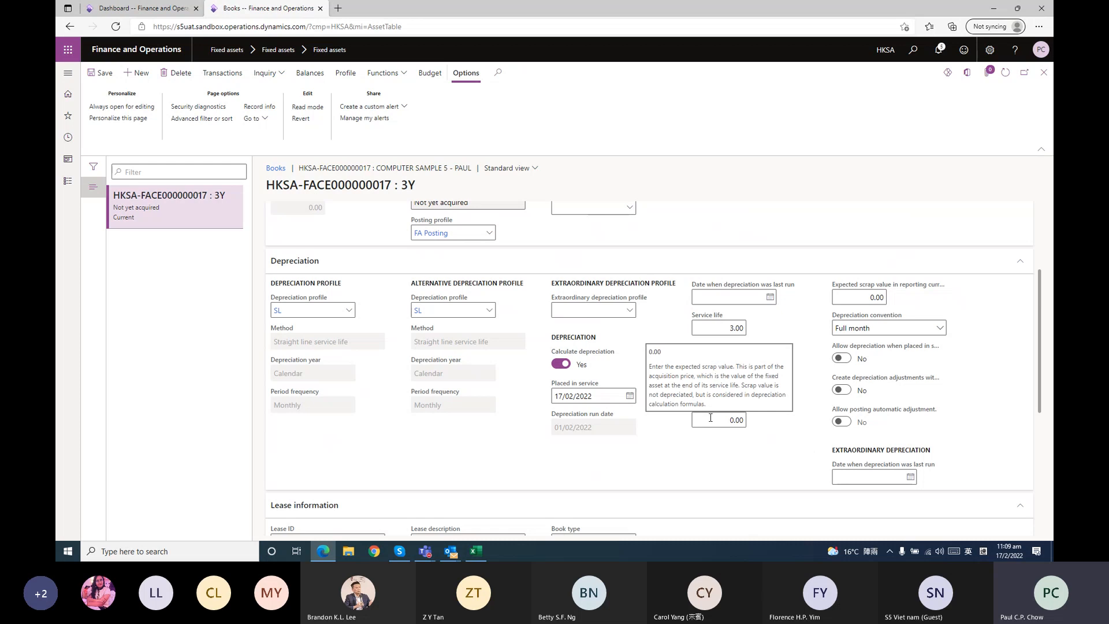
pyautogui.scroll(-5, 780, 435)
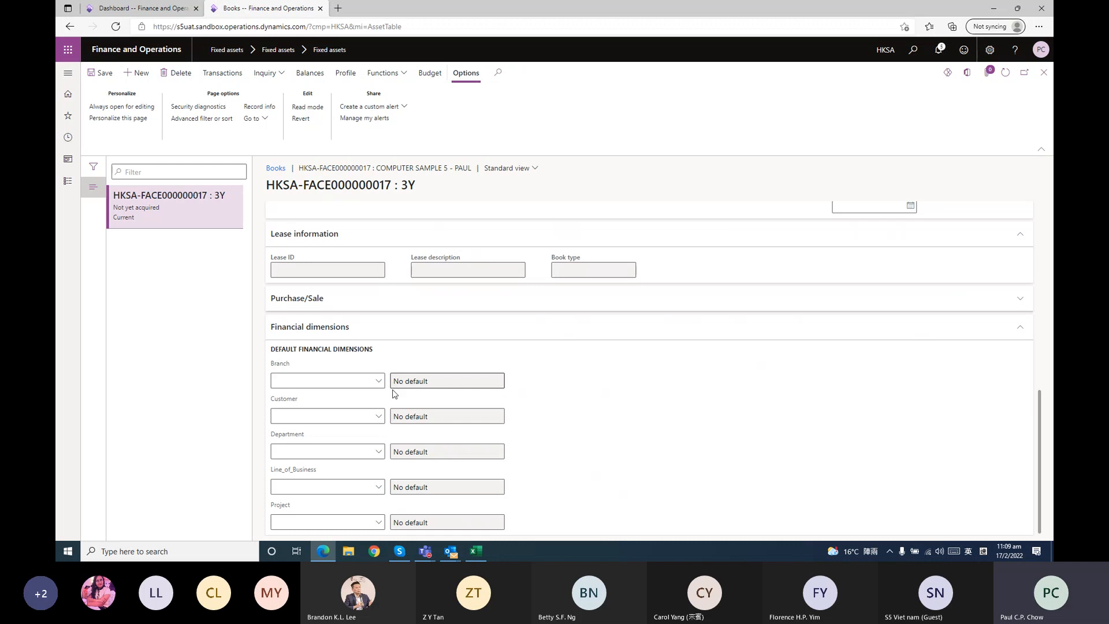
pyautogui.scroll(2, 595, 416)
pyautogui.scroll(-2, 594, 416)
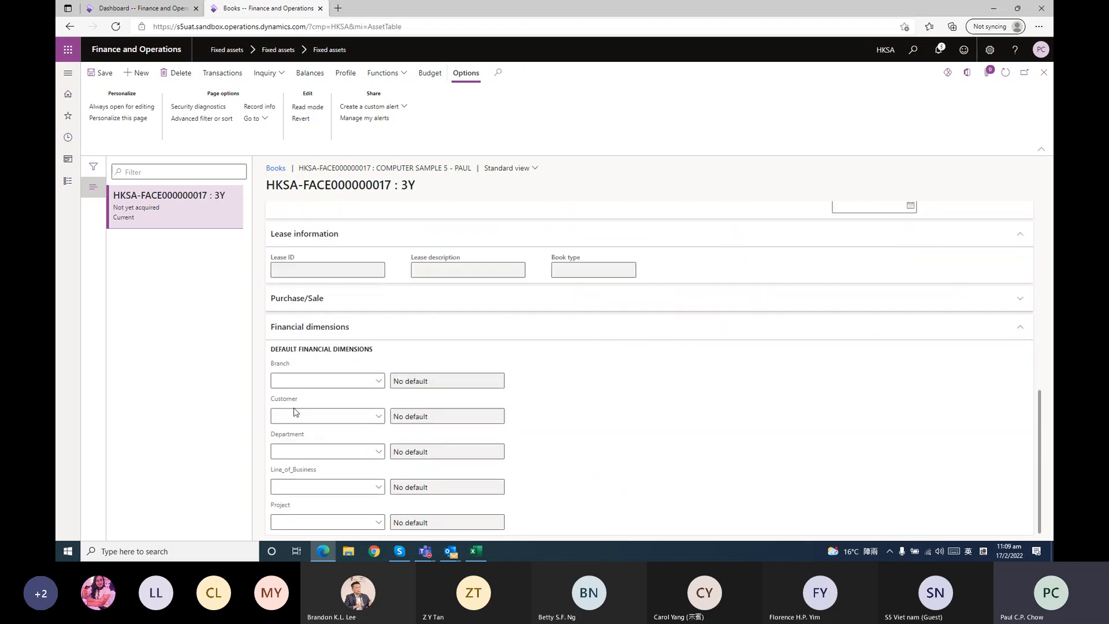
pyautogui.click(379, 384)
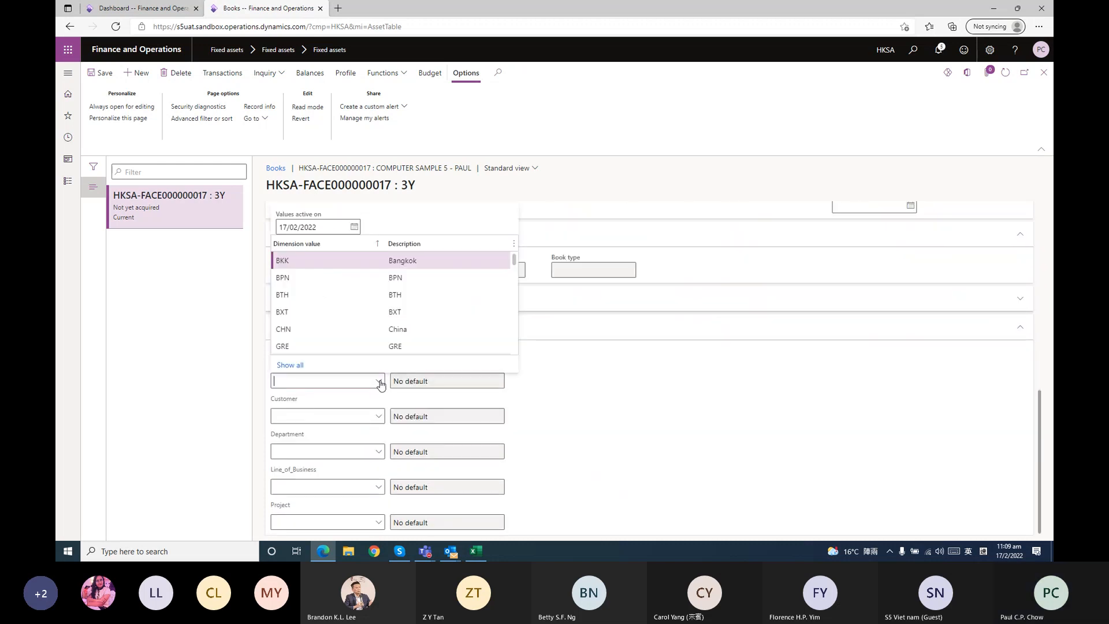
pyautogui.scroll(-1, 321, 293)
pyautogui.scroll(1, 323, 264)
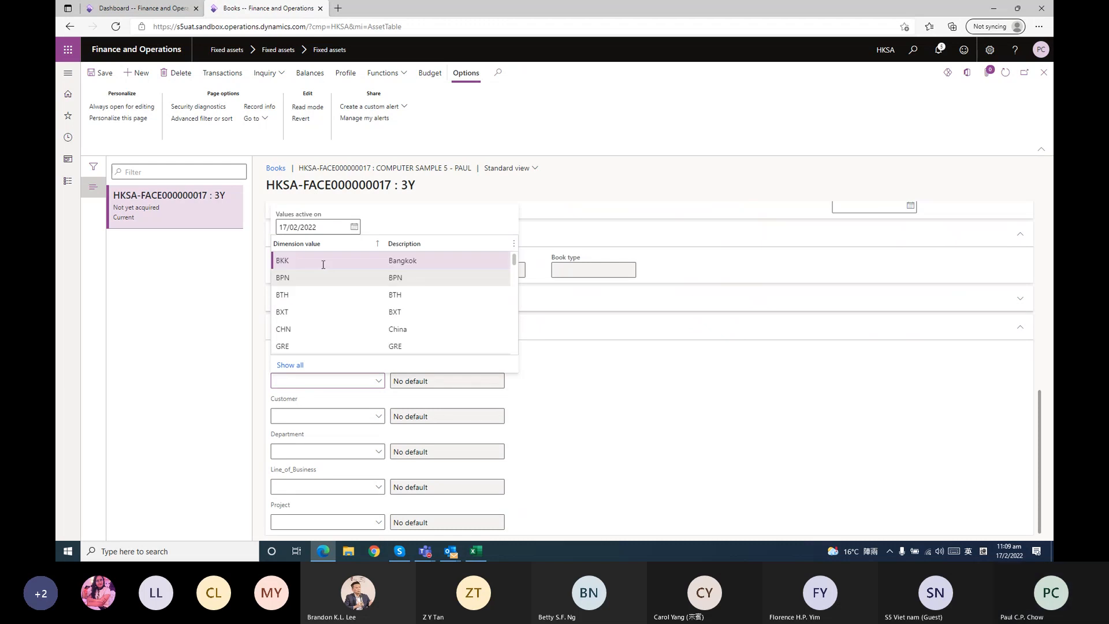
pyautogui.click(316, 381)
pyautogui.write('hkg')
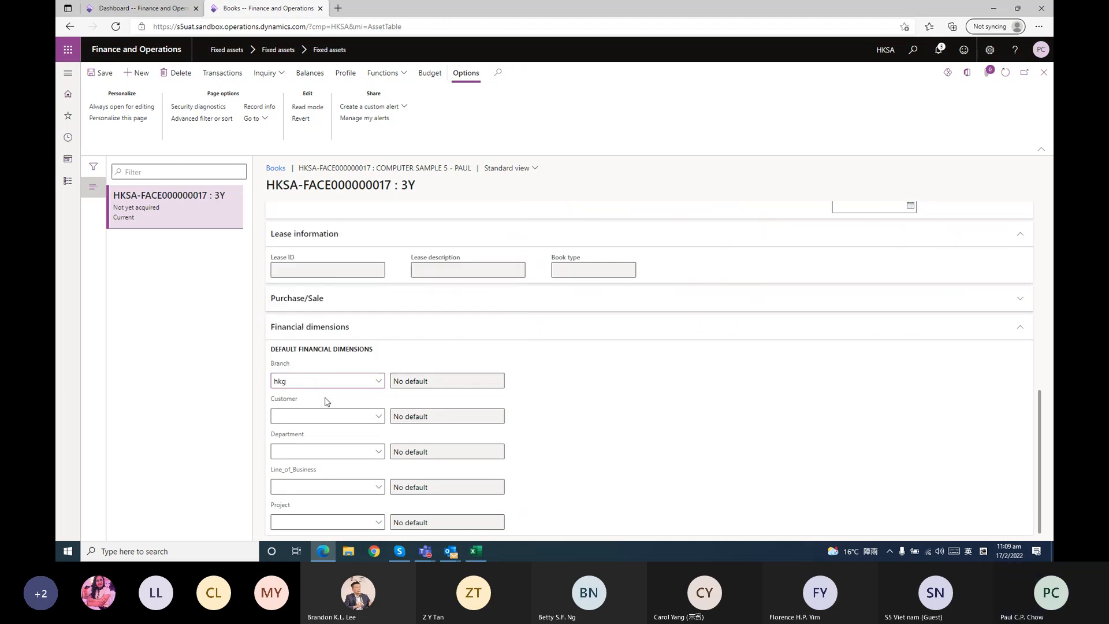
# Set the Department dimension to FIN and the Line_of_Business dimension to PA, and save the 3Y book
pyautogui.click(302, 451)
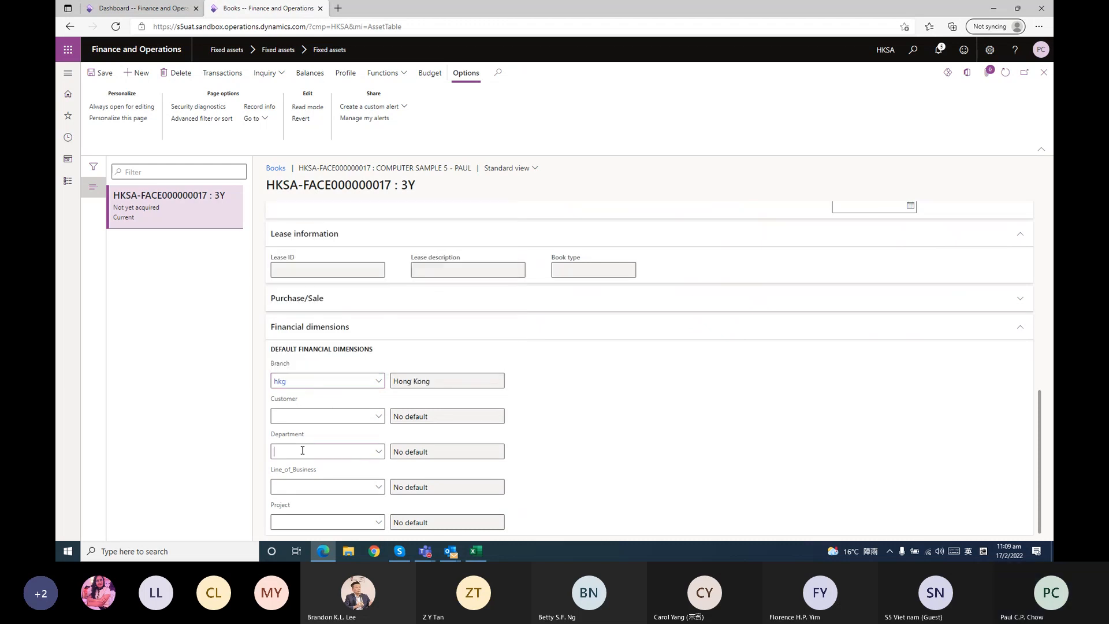
pyautogui.click(378, 452)
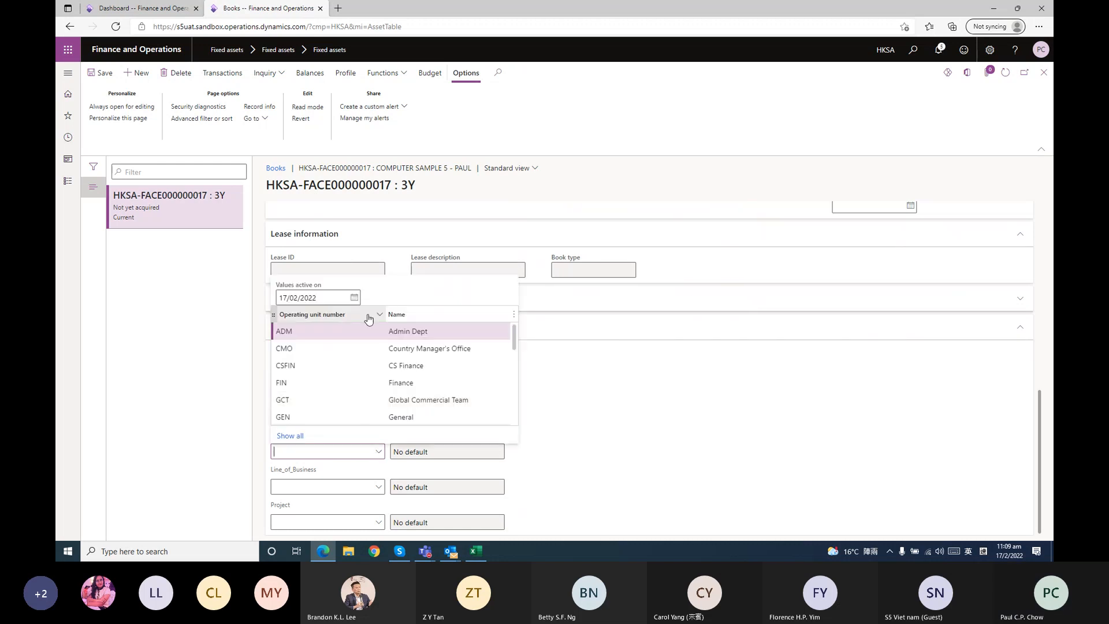
pyautogui.click(312, 384)
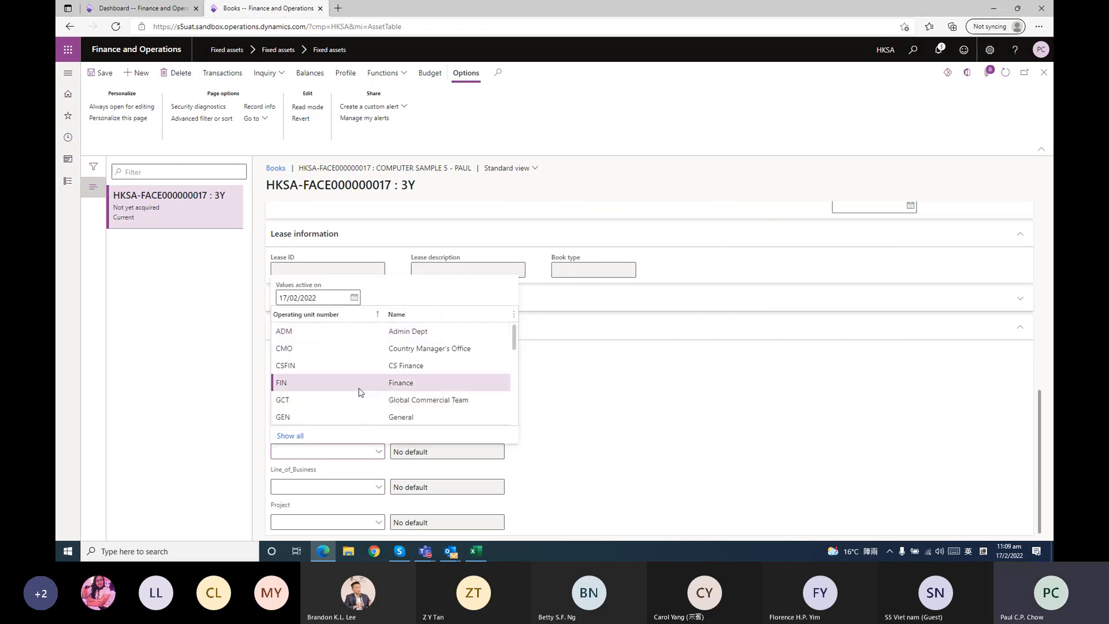
pyautogui.click(379, 487)
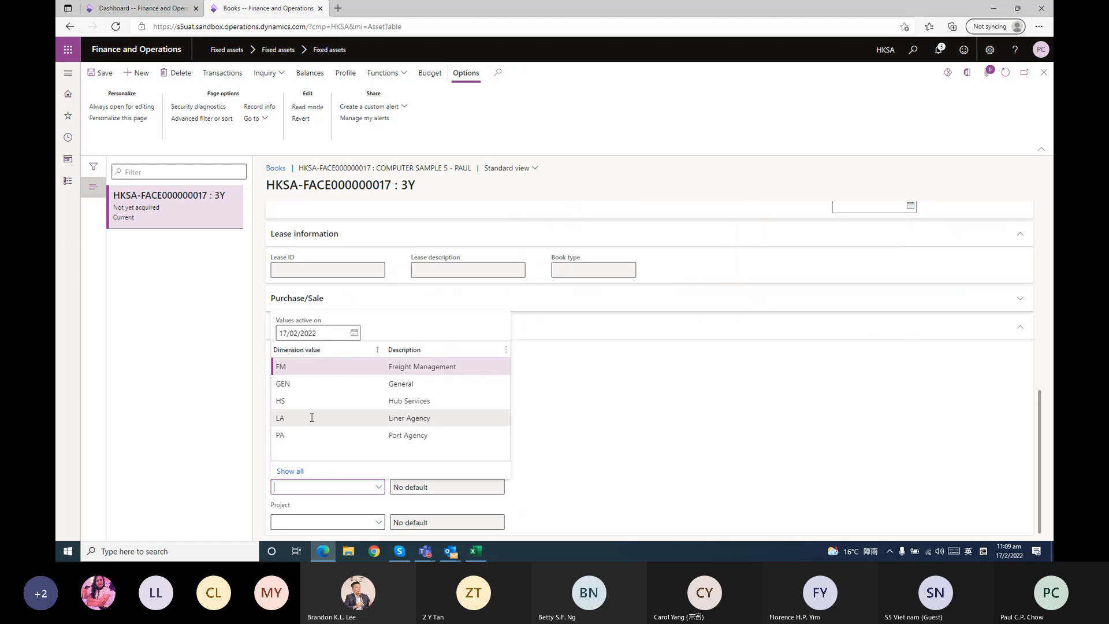
pyautogui.click(312, 435)
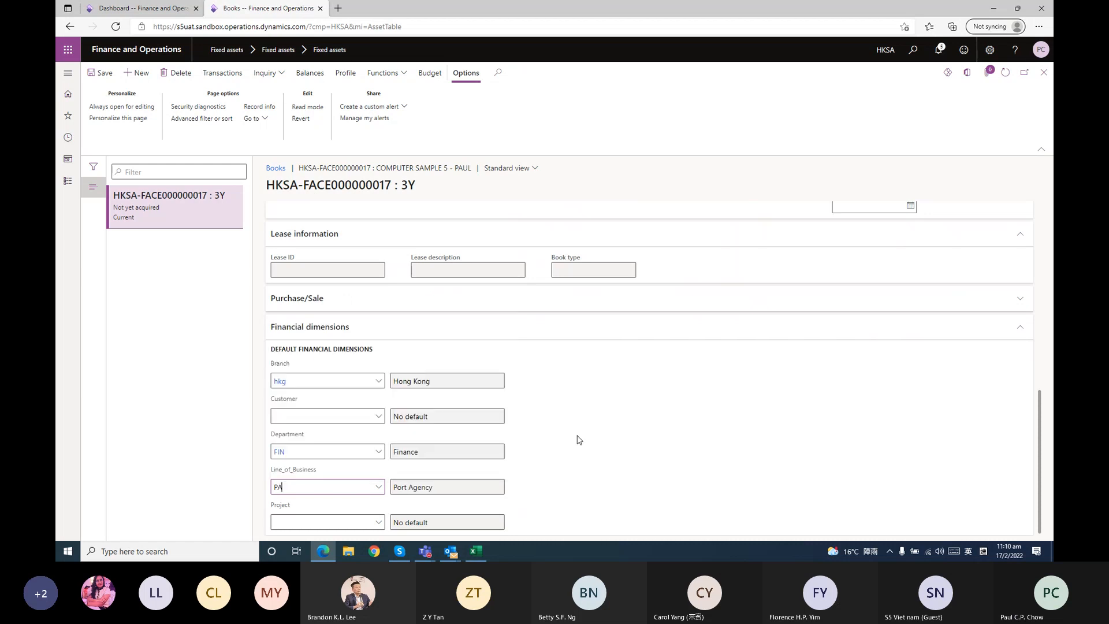
pyautogui.scroll(5, 626, 438)
pyautogui.scroll(2, 626, 438)
pyautogui.click(106, 79)
# Review the completed 3Y book's general, depreciation, lease and financial dimension sections
pyautogui.scroll(8, 527, 335)
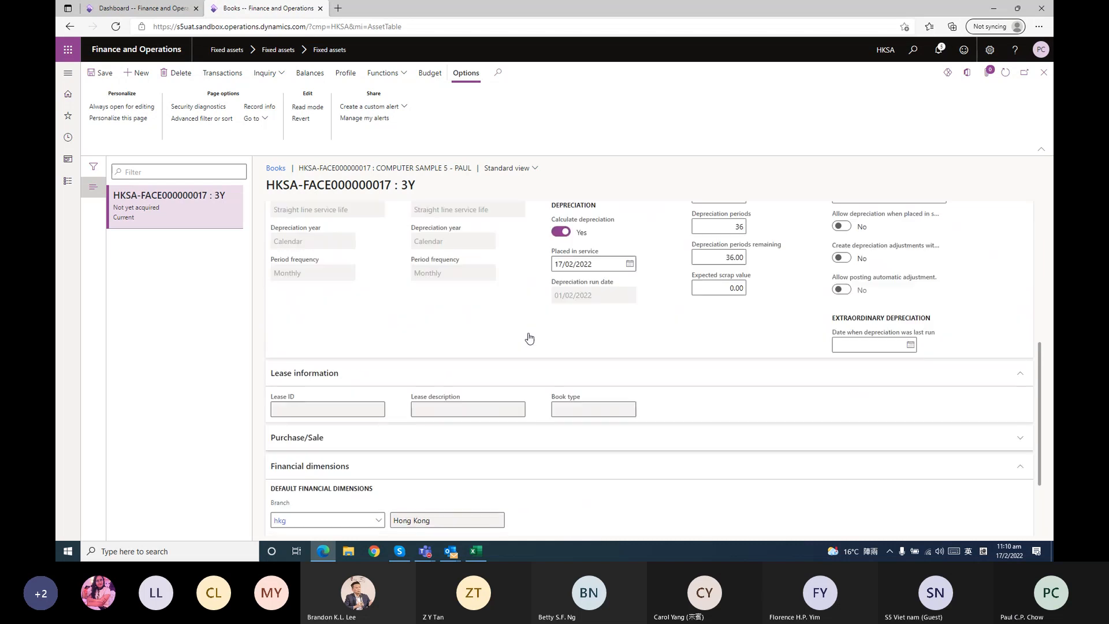
pyautogui.scroll(2, 801, 333)
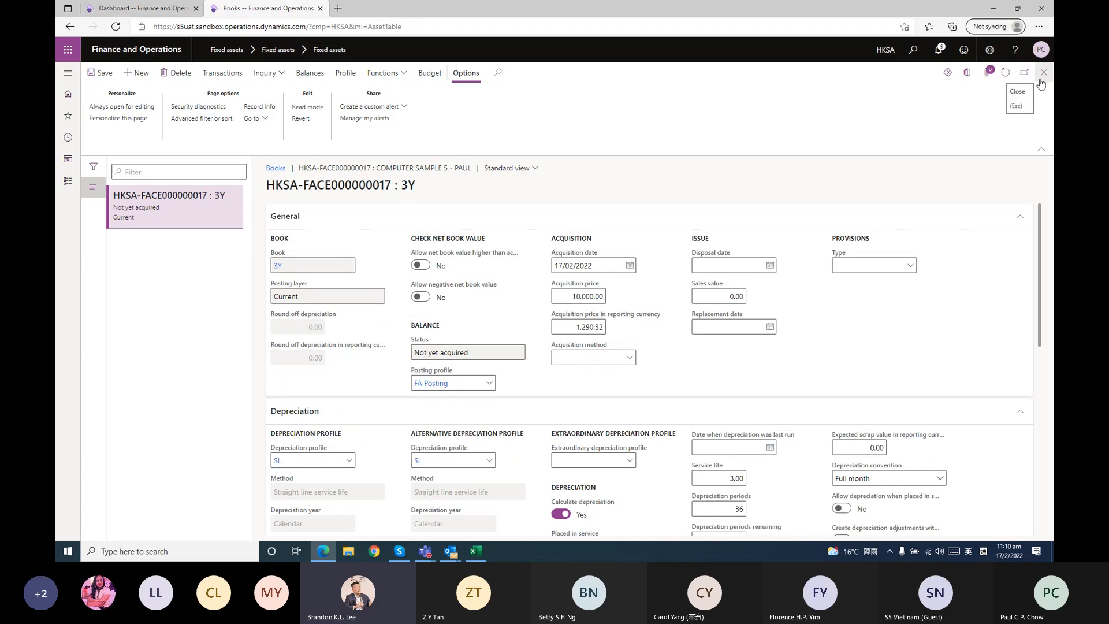
pyautogui.scroll(-10, 848, 313)
pyautogui.scroll(8, 848, 313)
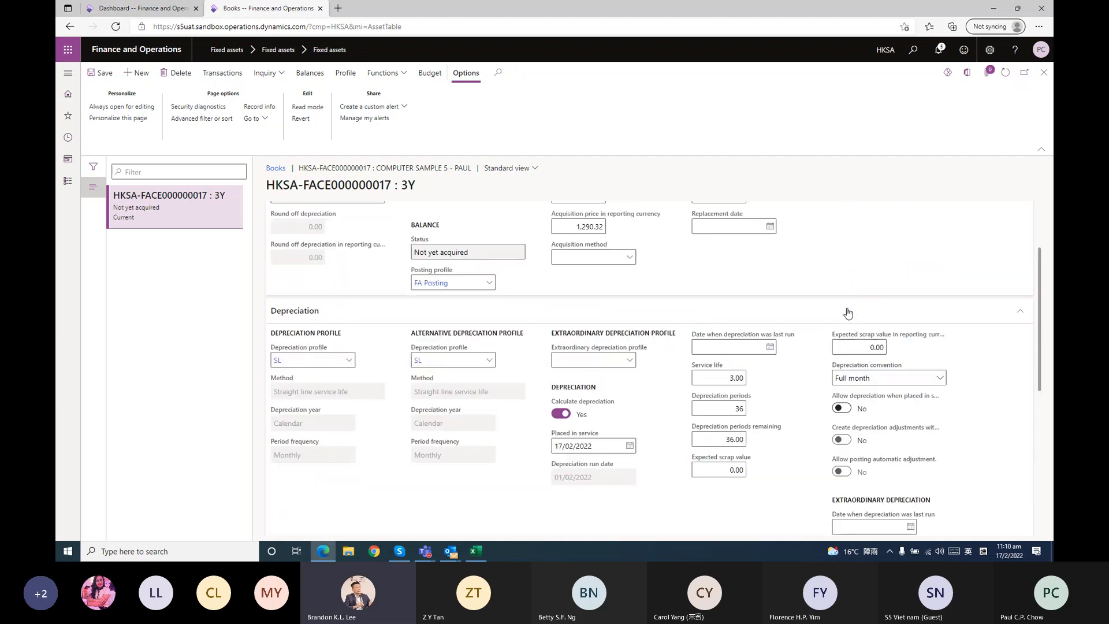
pyautogui.scroll(-8, 848, 313)
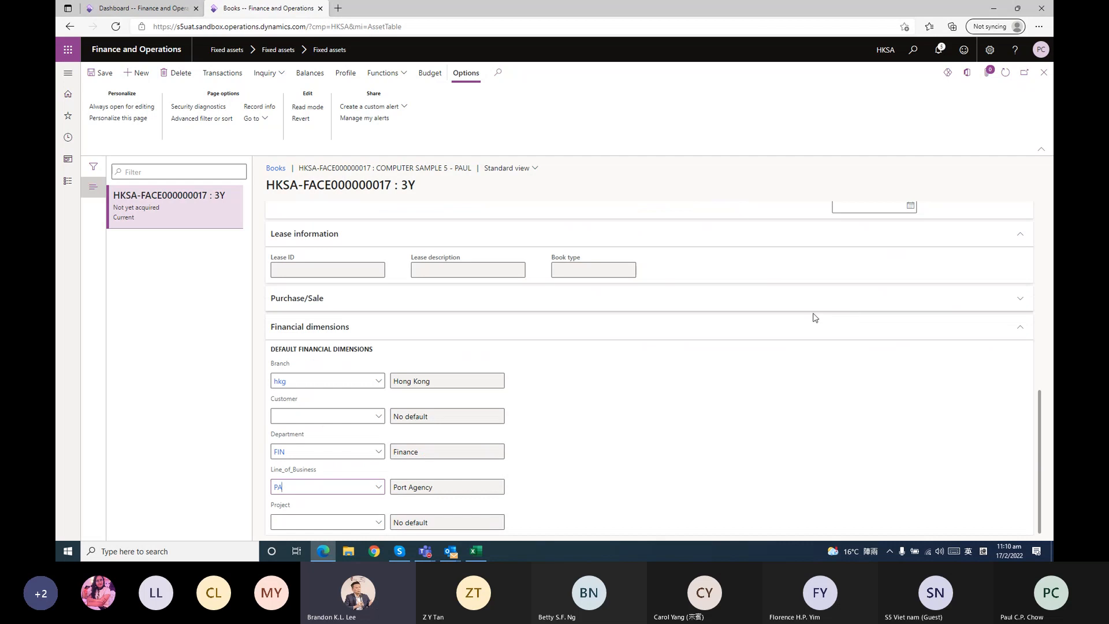
pyautogui.scroll(10, 813, 319)
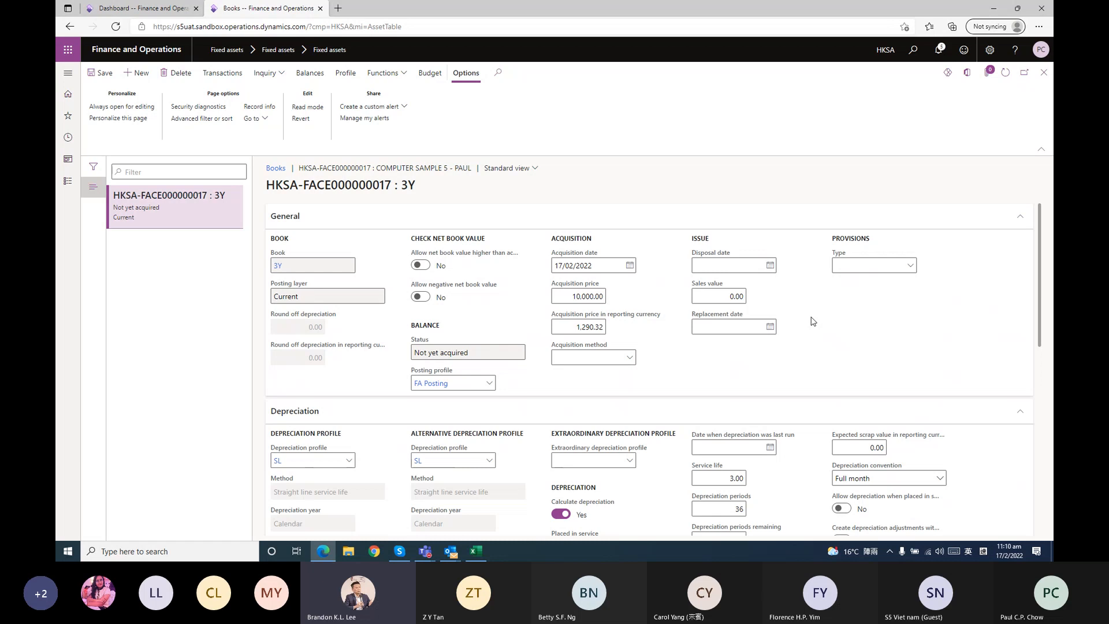
pyautogui.scroll(-3, 585, 453)
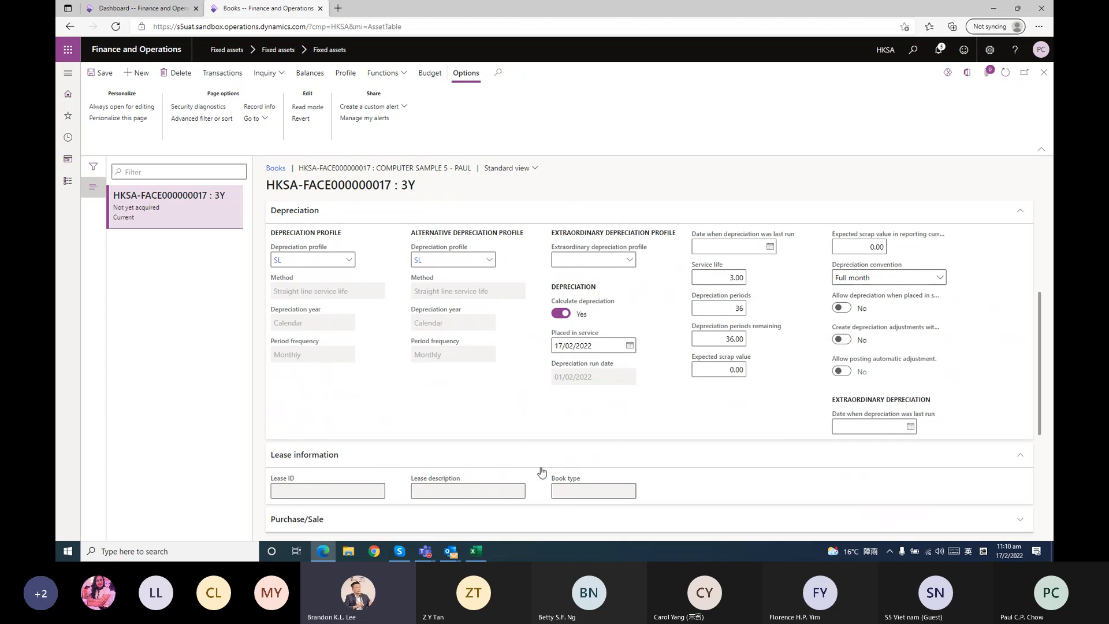
pyautogui.scroll(3, 541, 471)
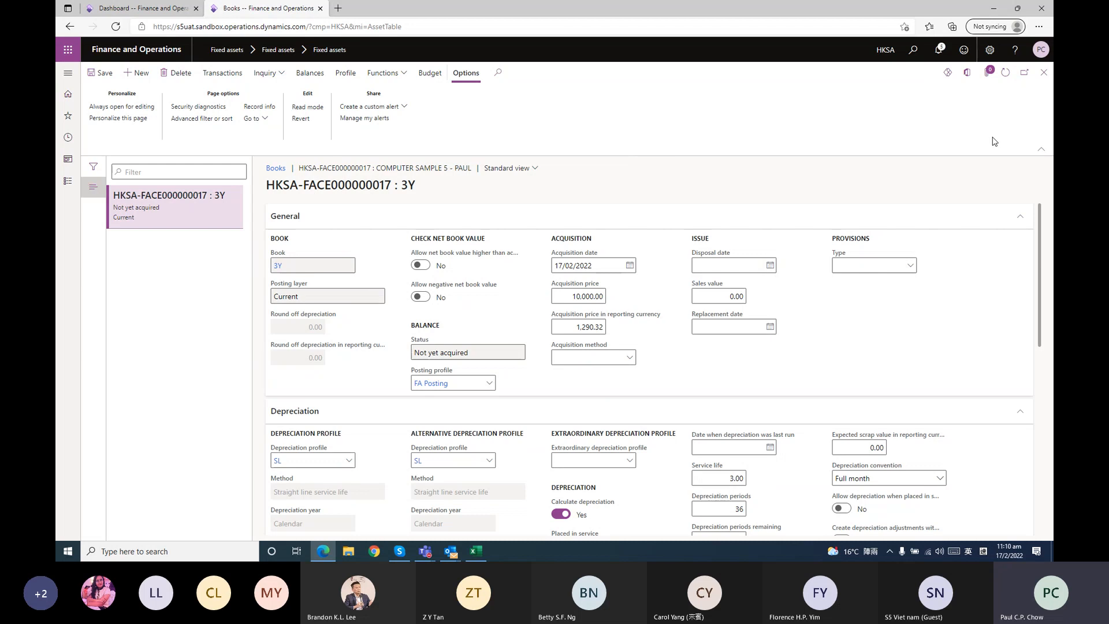
# Close the book and fixed asset pages back to the dashboard, and open the Fixed assets journal page
pyautogui.click(1044, 72)
pyautogui.click(1044, 73)
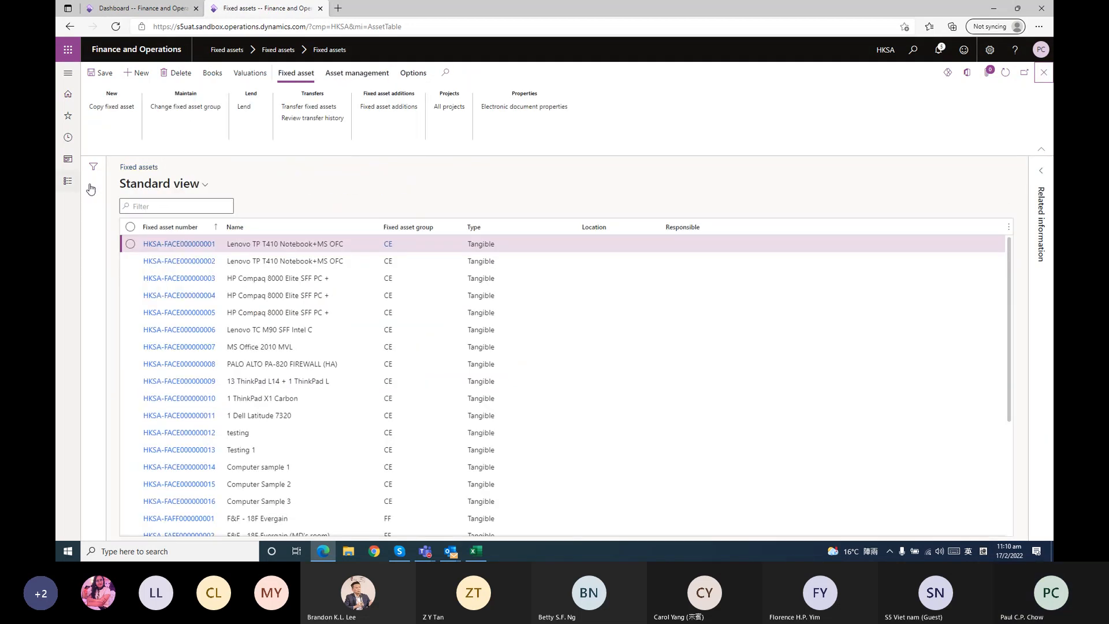
pyautogui.click(1045, 80)
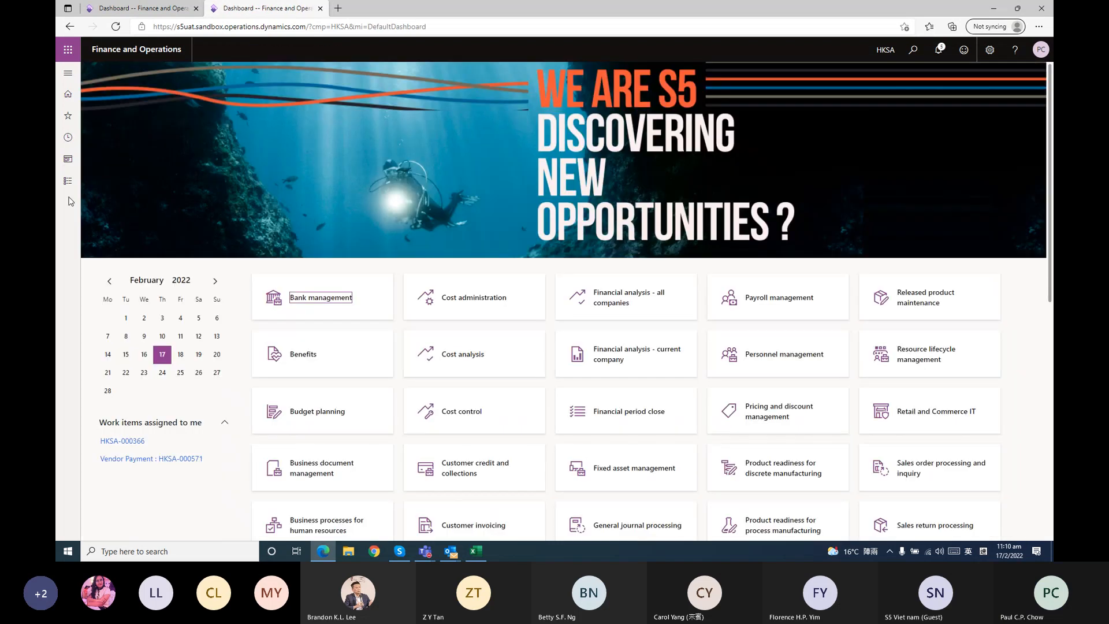
pyautogui.click(68, 183)
pyautogui.click(282, 241)
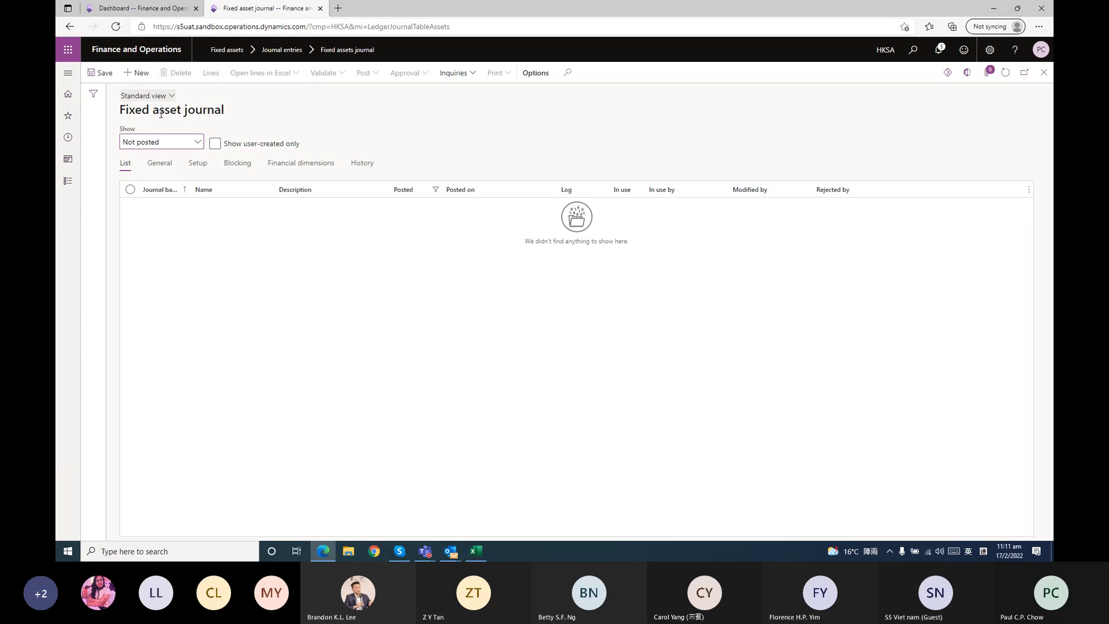
# Create a fixed asset journal with the name HKSA-FAA for fixed asset acquisition
pyautogui.click(197, 142)
pyautogui.click(142, 73)
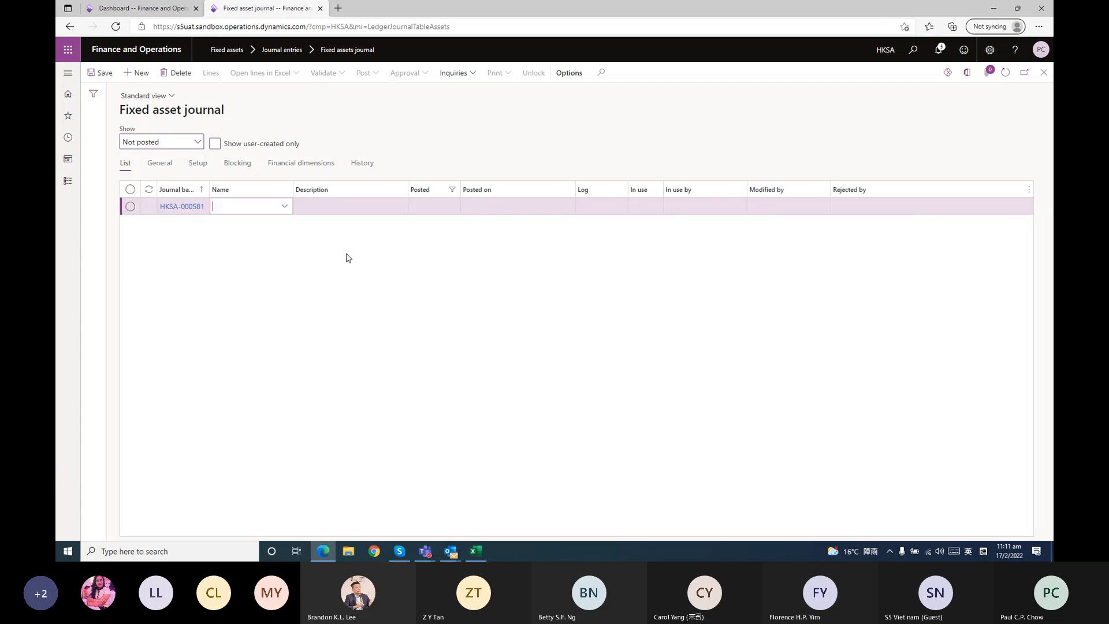
pyautogui.click(285, 207)
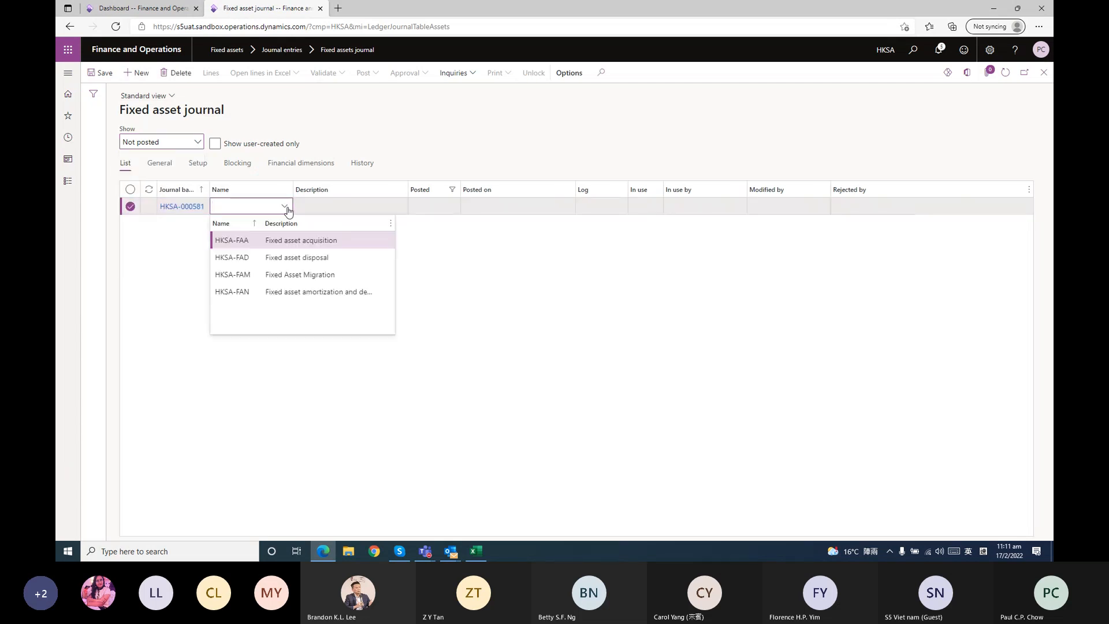
pyautogui.click(295, 242)
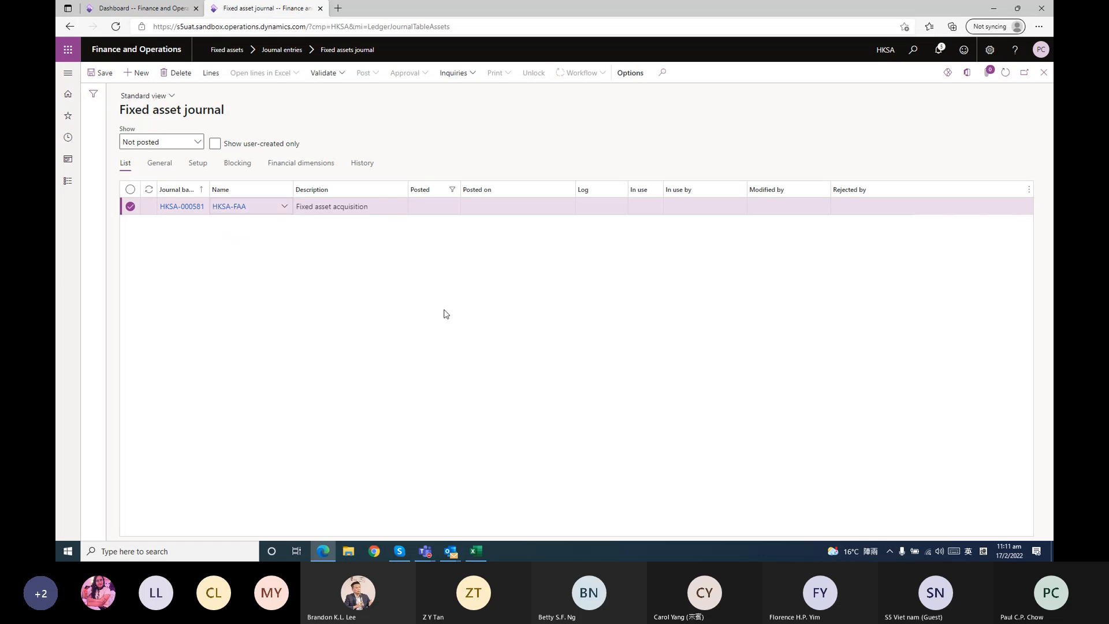
# Open the journal's lines and set the acquisition line's account to the Computer Sample 5 asset, HKSA-FACE000000017
pyautogui.click(209, 74)
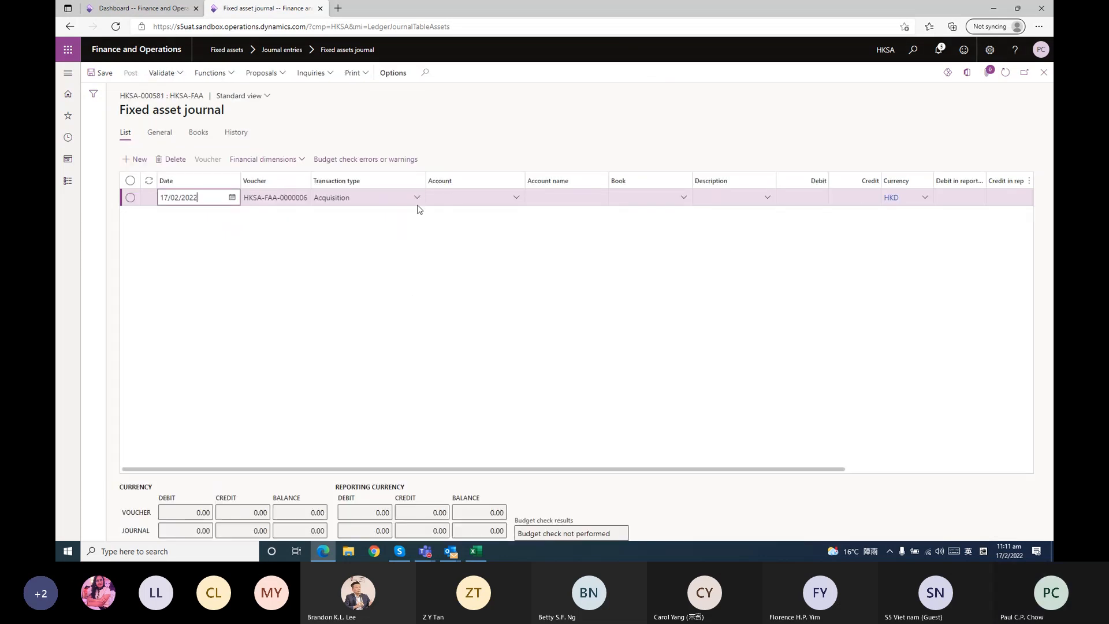
pyautogui.click(514, 197)
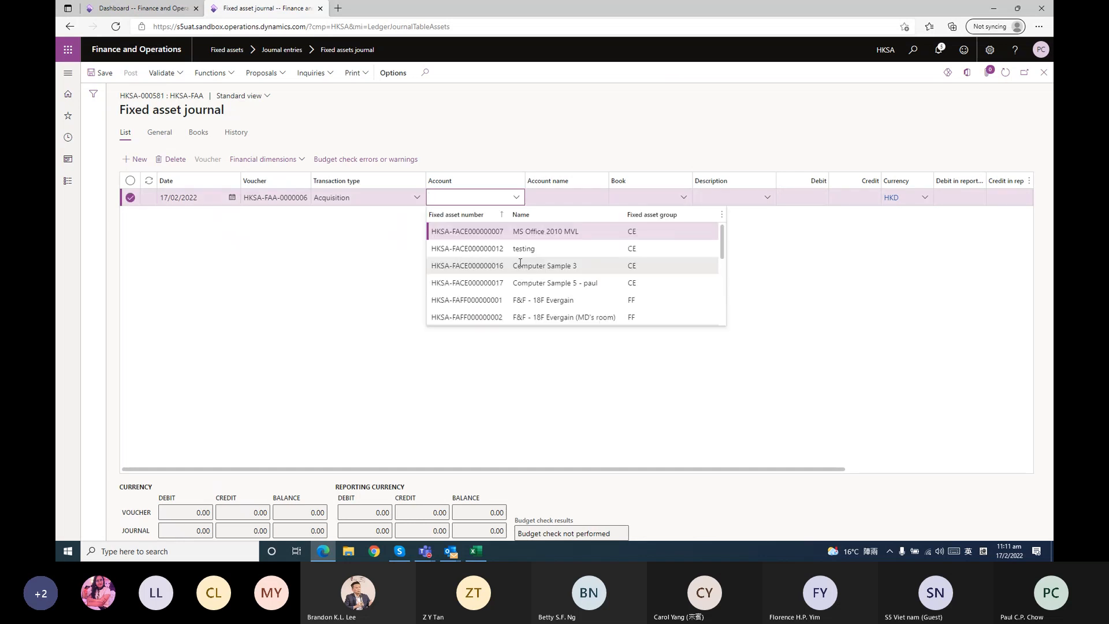
pyautogui.scroll(-1, 522, 269)
pyautogui.scroll(1, 526, 275)
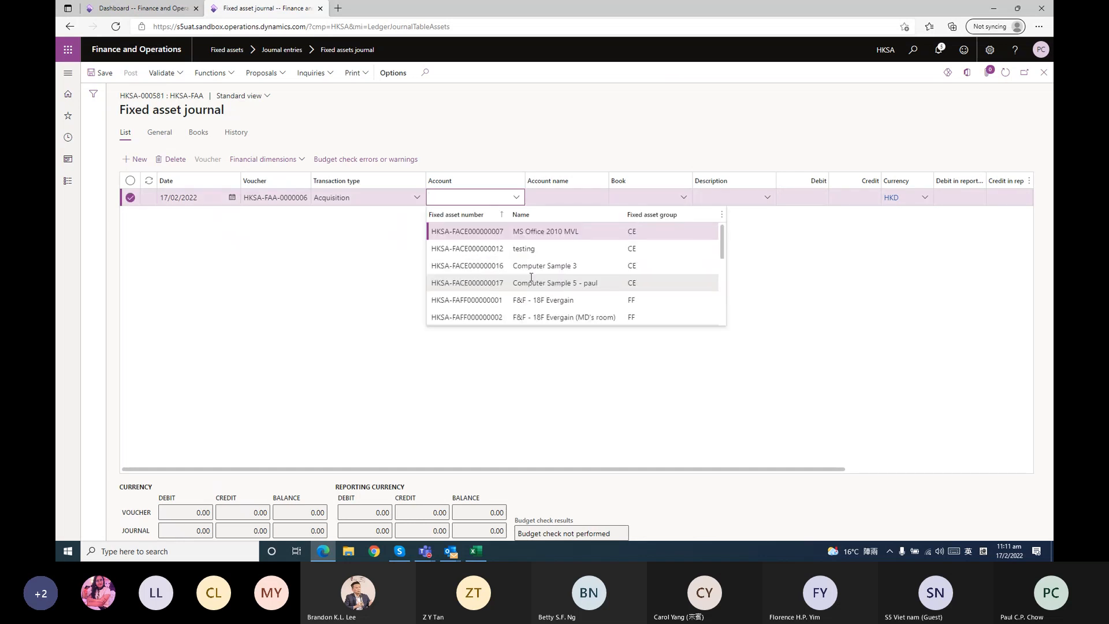
pyautogui.click(490, 286)
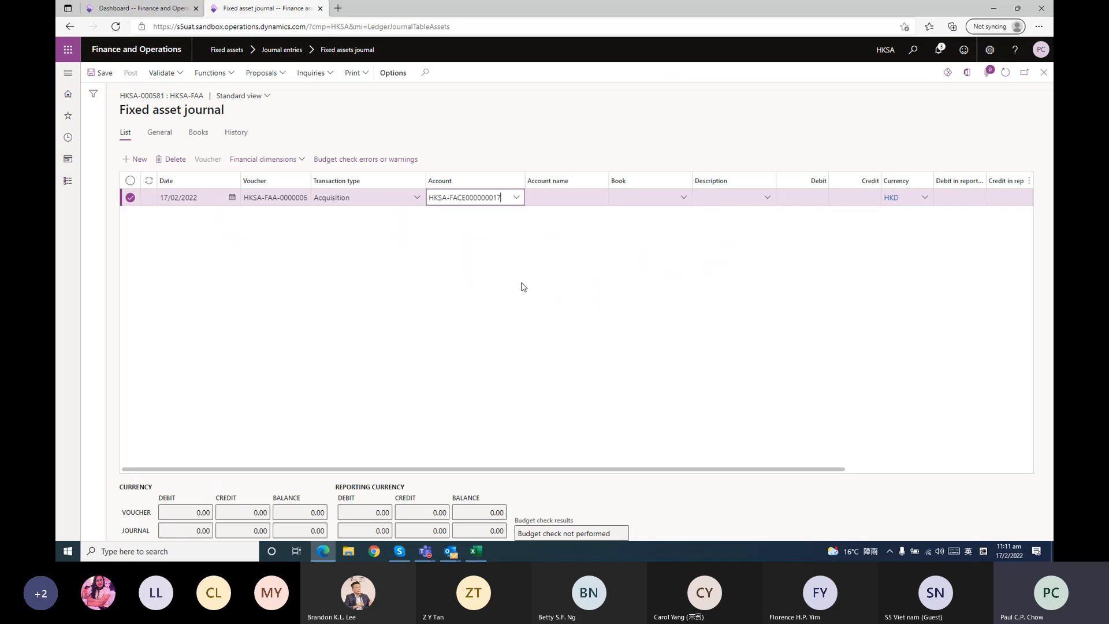
# Enter a debit amount of 10000 on the acquisition line, leaving the description empty
pyautogui.click(722, 198)
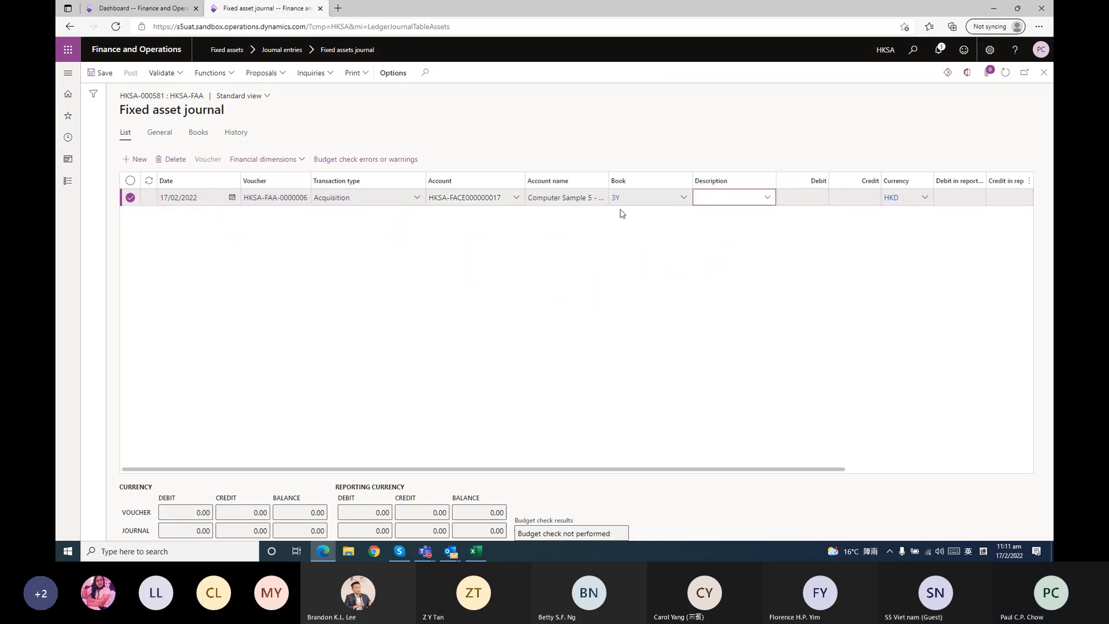
pyautogui.press('Tab')
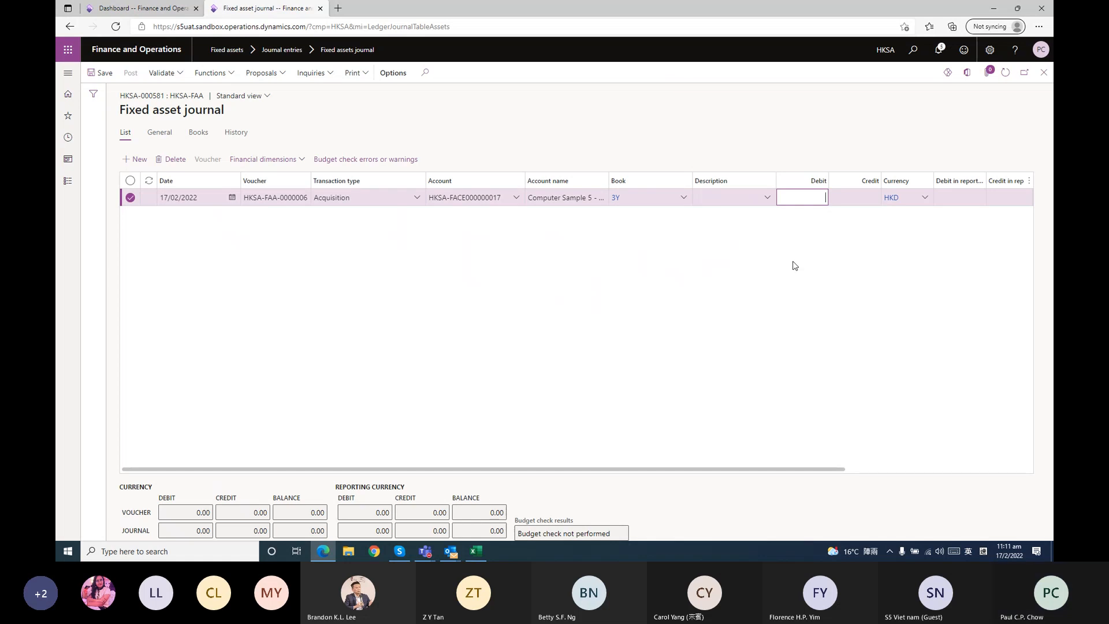
pyautogui.write('10000')
pyautogui.click(814, 416)
# Set the line's offset account type to Bank and choose the HKSA-DB-HKD bank account as the offset account
pyautogui.click(934, 469)
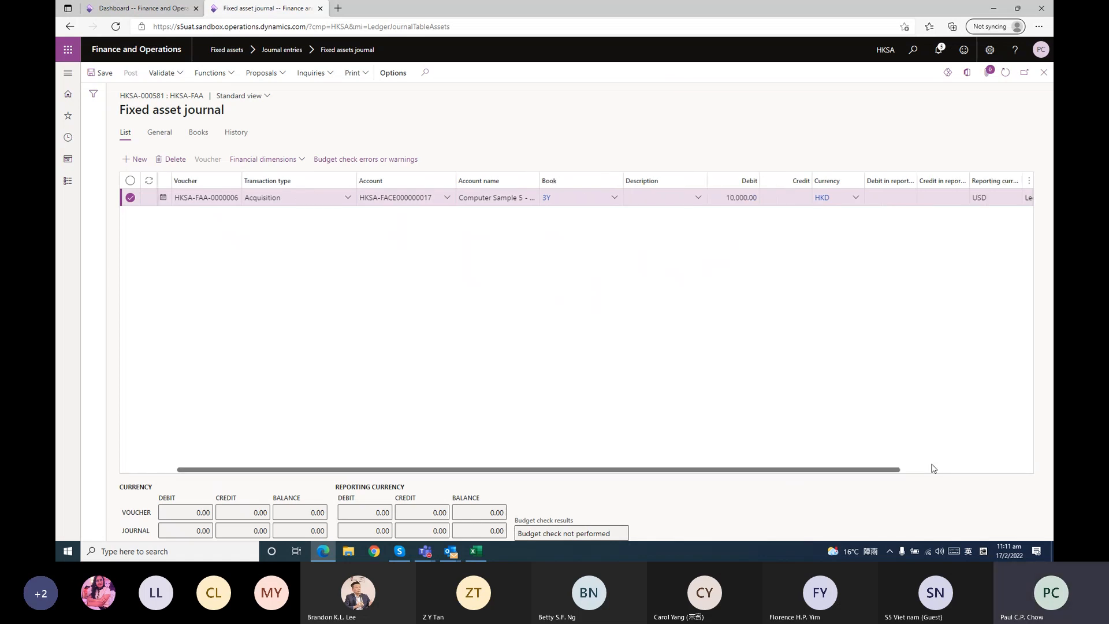
pyautogui.click(933, 468)
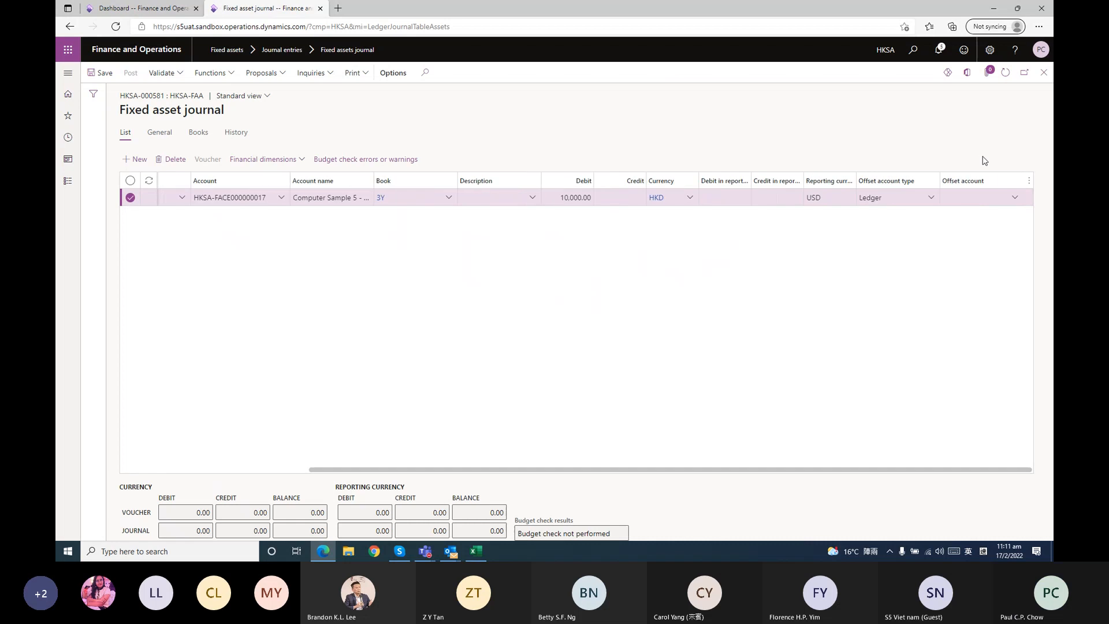
pyautogui.click(932, 198)
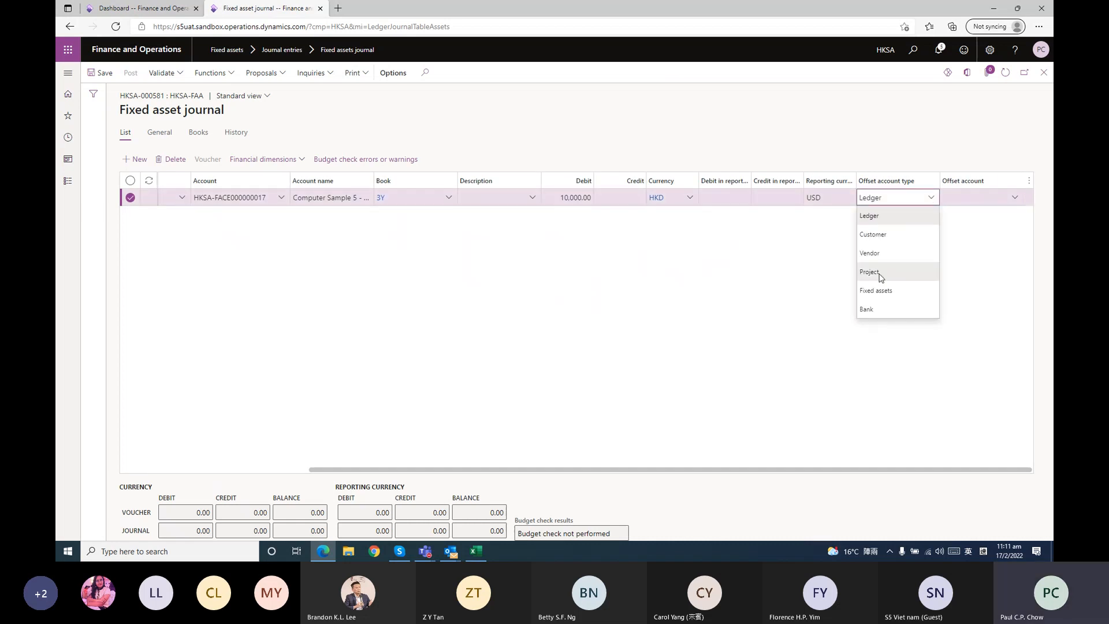
pyautogui.click(869, 309)
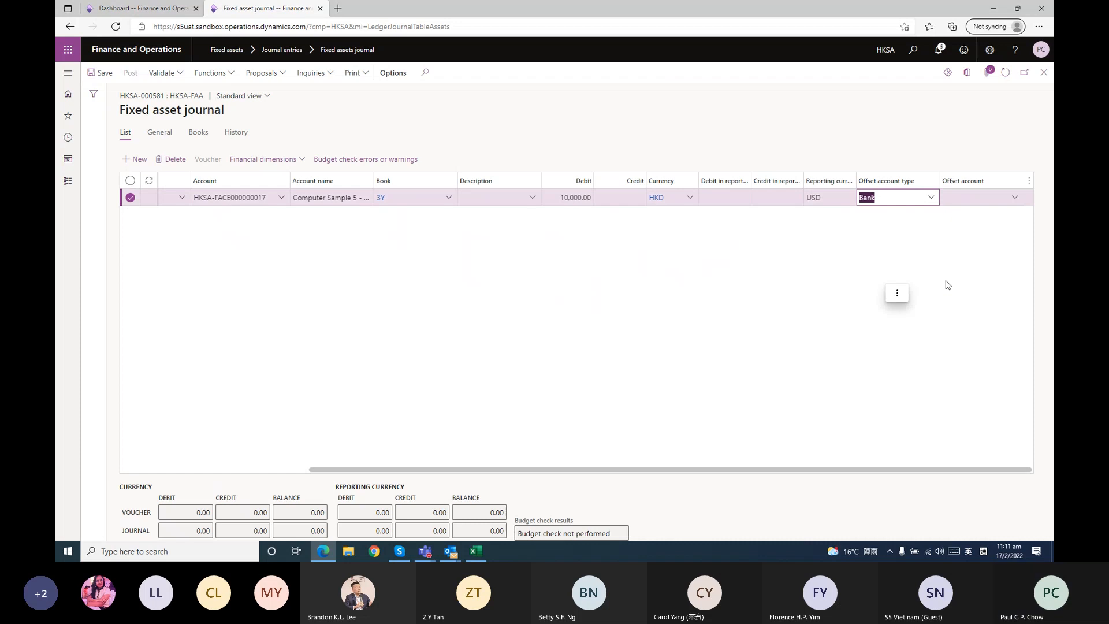
pyautogui.click(1016, 198)
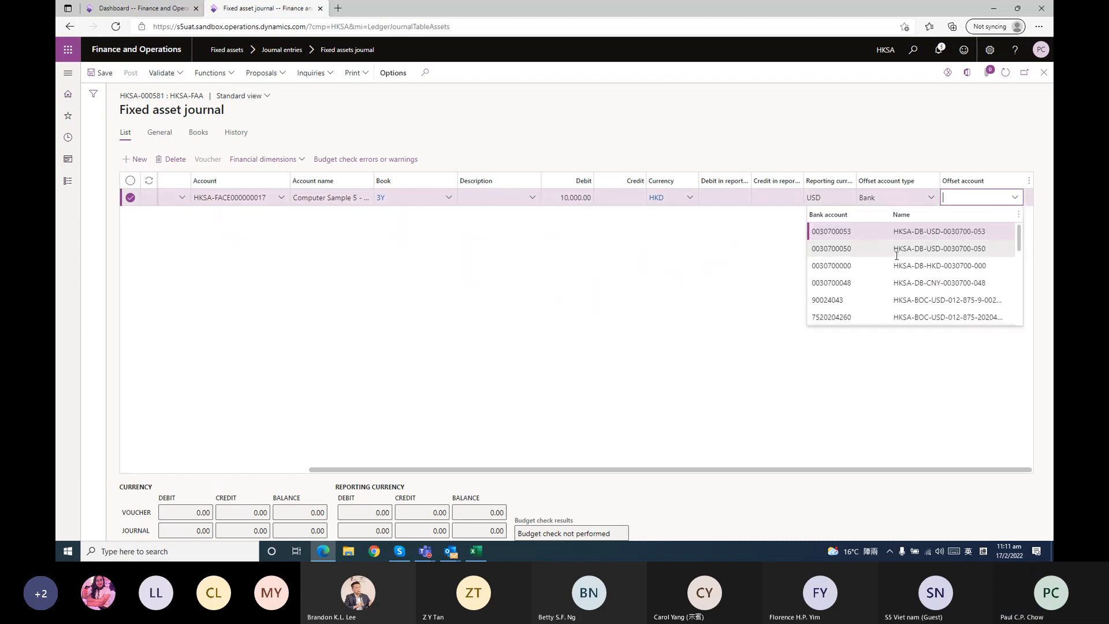
pyautogui.click(848, 266)
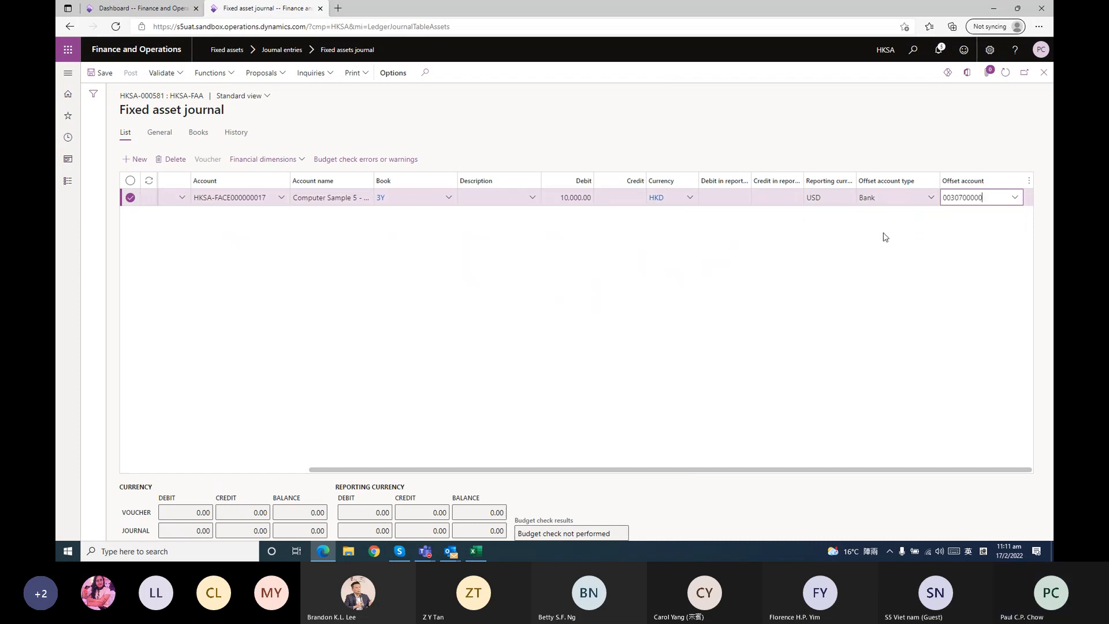
pyautogui.click(840, 196)
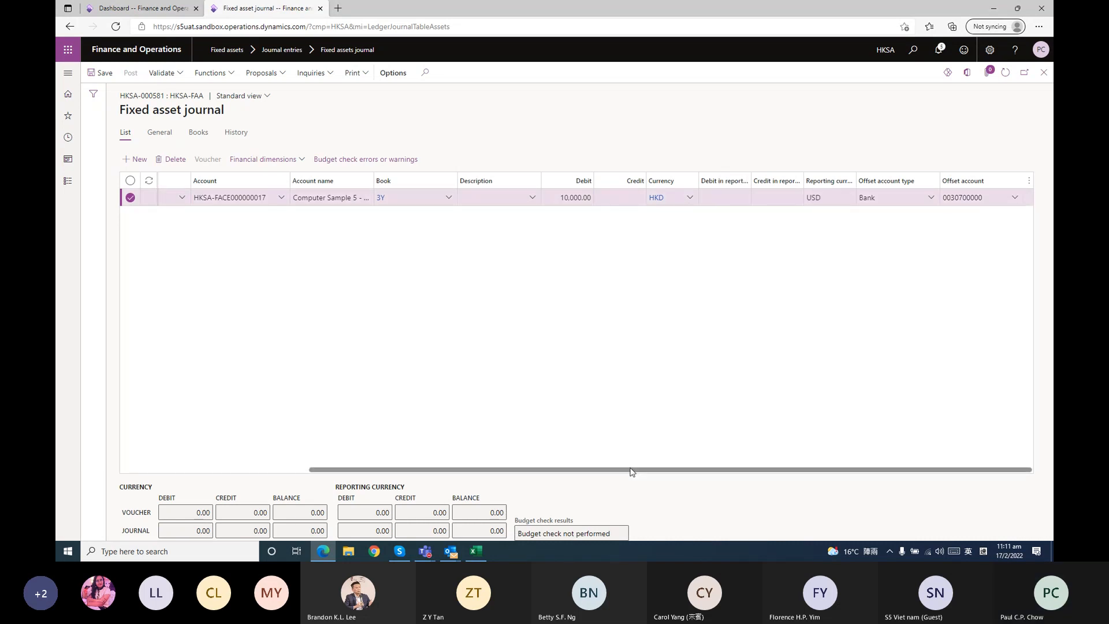
# Close the journal lines and submit the acquisition journal to the workflow
pyautogui.moveTo(629, 471); pyautogui.dragTo(281, 469)
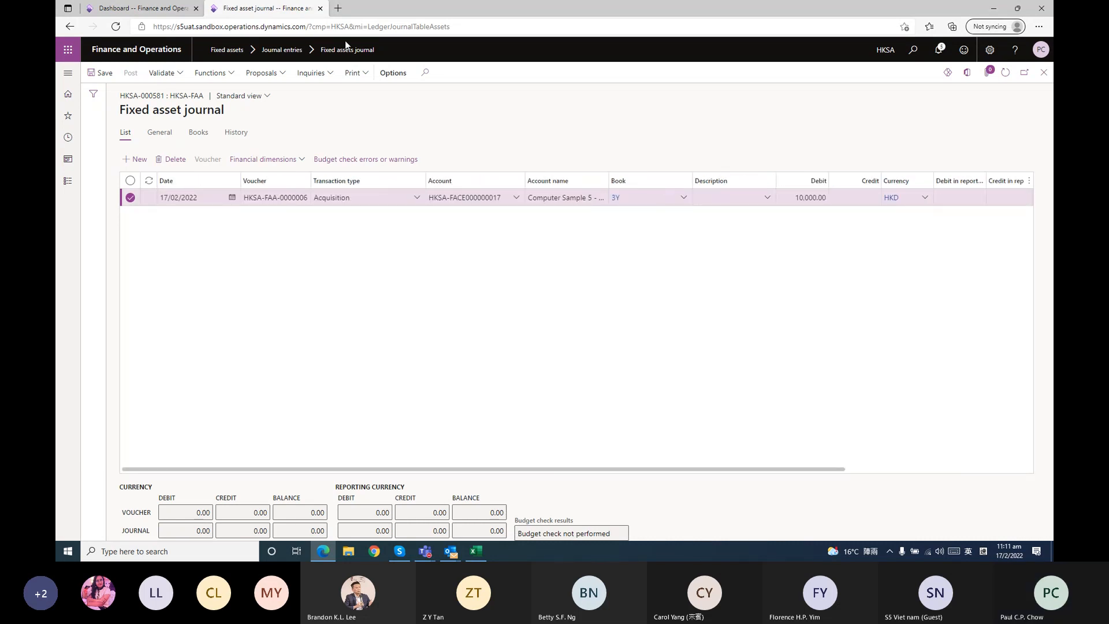
pyautogui.click(1039, 75)
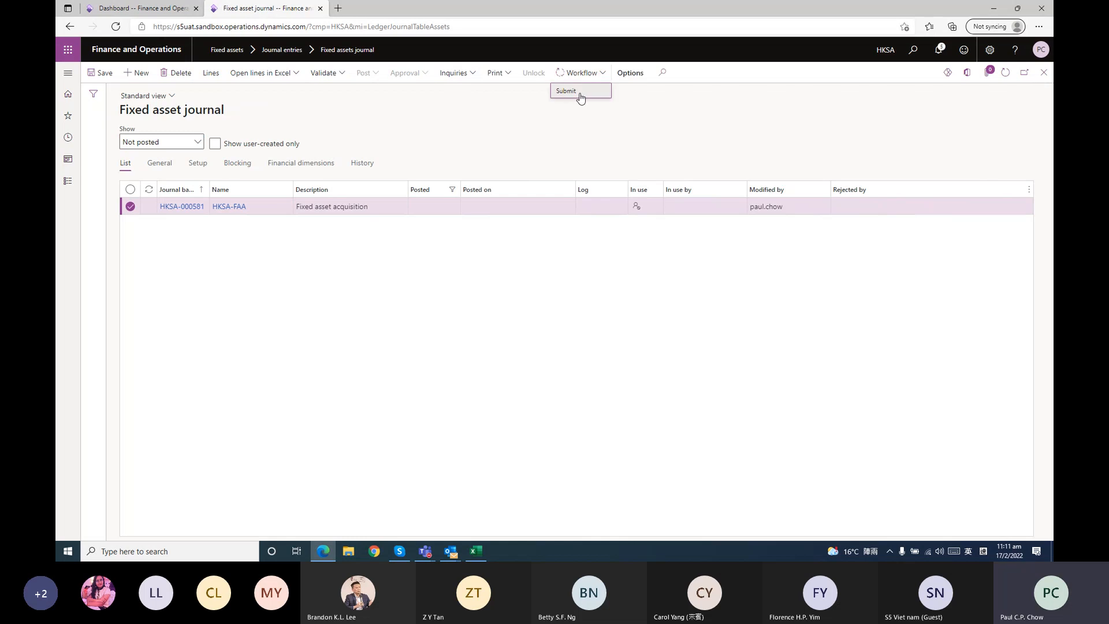
pyautogui.click(986, 517)
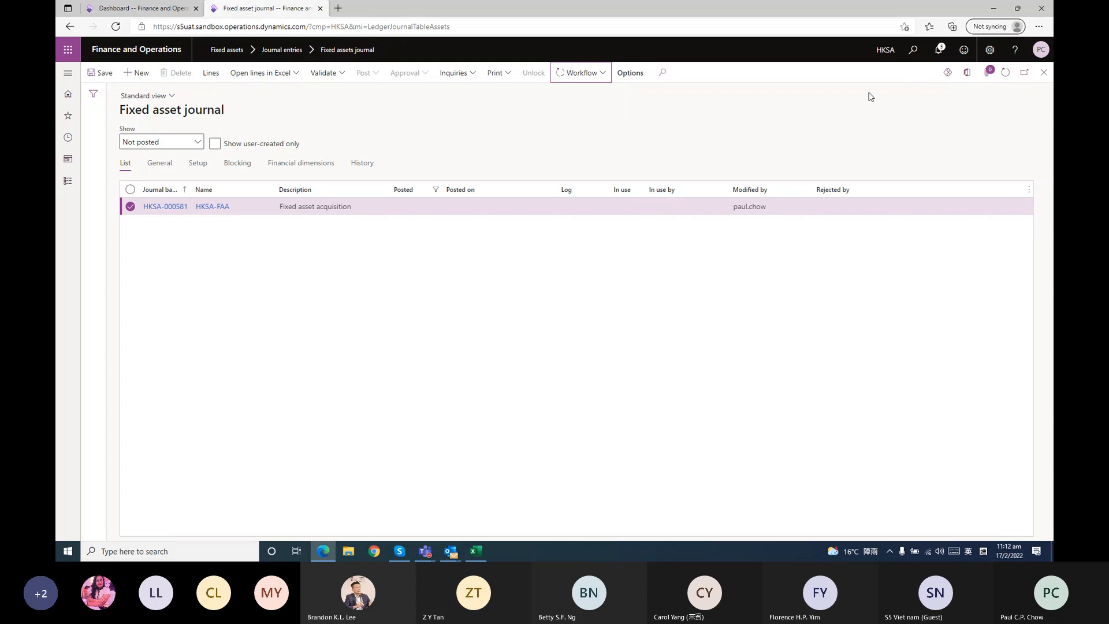
# Refresh the journal list and reopen the Fixed assets journal page to check the submitted journal's workflow status
pyautogui.click(1005, 73)
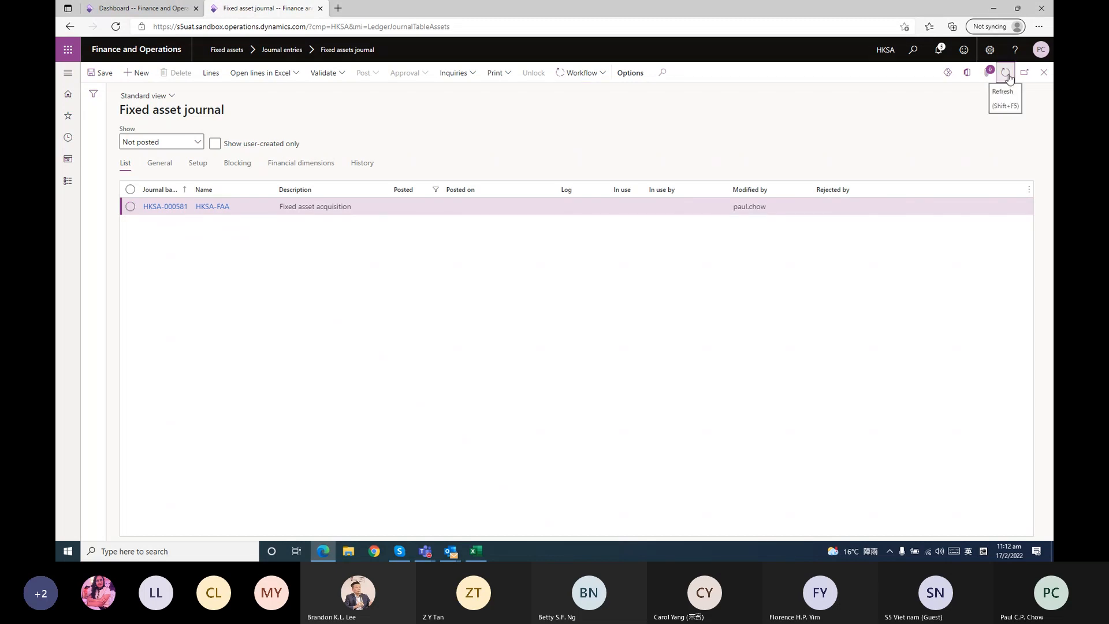
pyautogui.click(1004, 80)
pyautogui.click(1003, 80)
pyautogui.click(1003, 81)
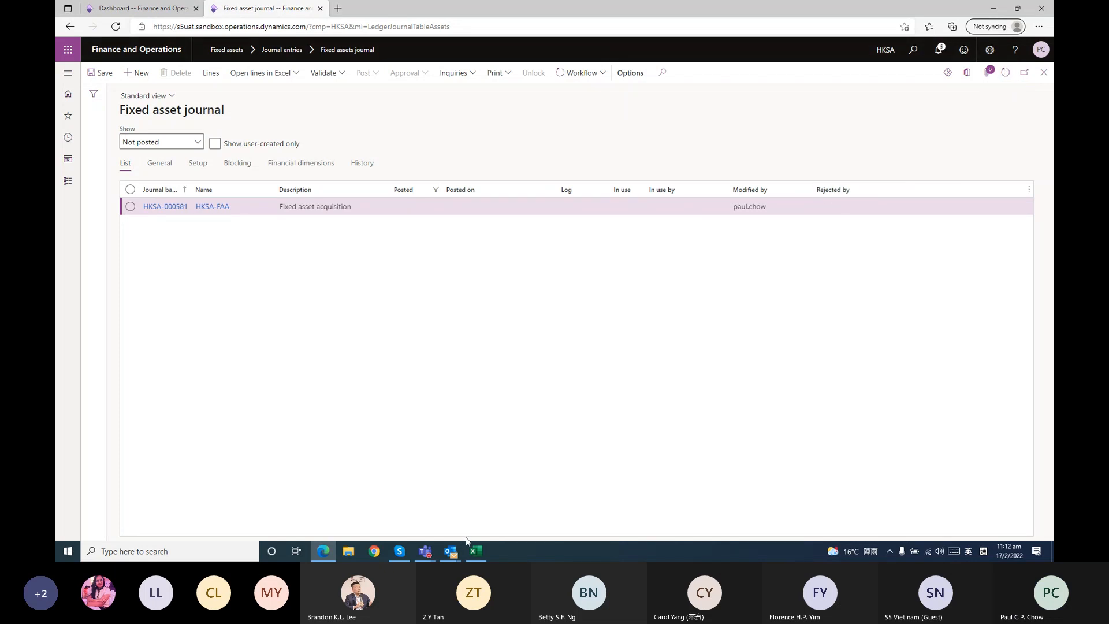
pyautogui.click(1006, 74)
pyautogui.click(1044, 72)
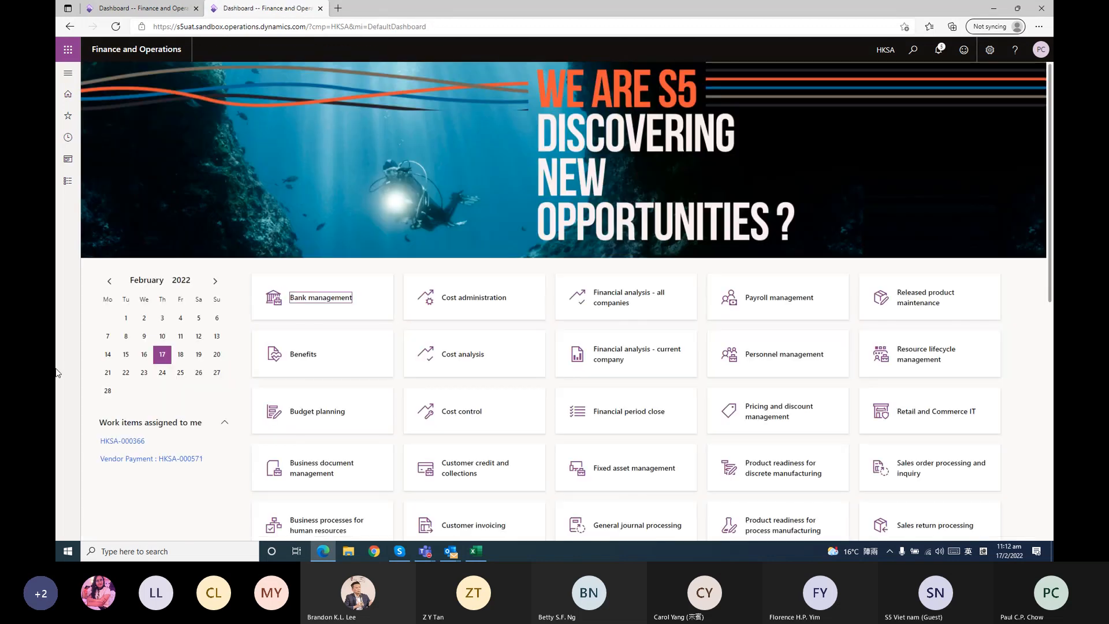
pyautogui.click(68, 181)
pyautogui.click(268, 234)
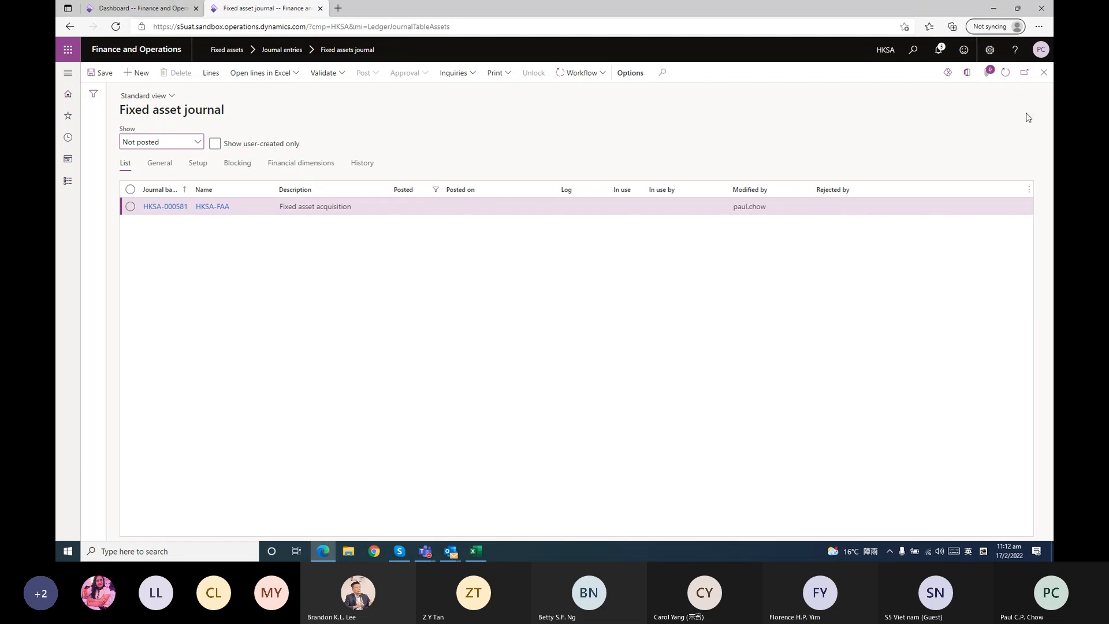
# Refresh the list of unposted journals repeatedly to follow the acquisition journal's approval and posting
pyautogui.click(1006, 74)
pyautogui.click(1005, 72)
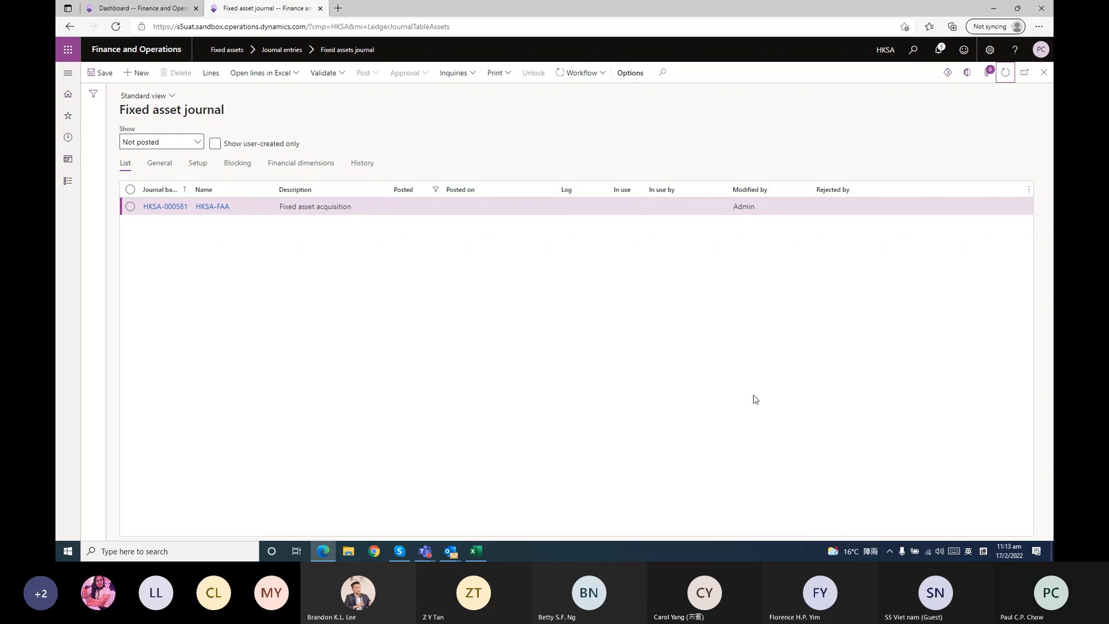
pyautogui.click(1004, 77)
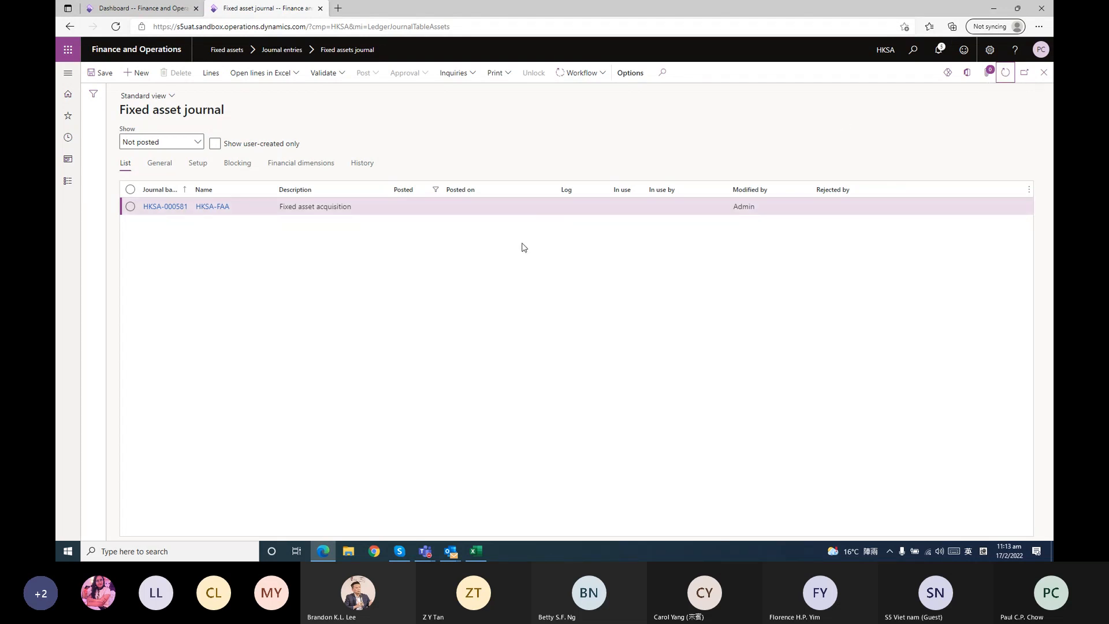
pyautogui.click(571, 81)
pyautogui.click(1006, 74)
pyautogui.click(1003, 71)
pyautogui.click(1006, 73)
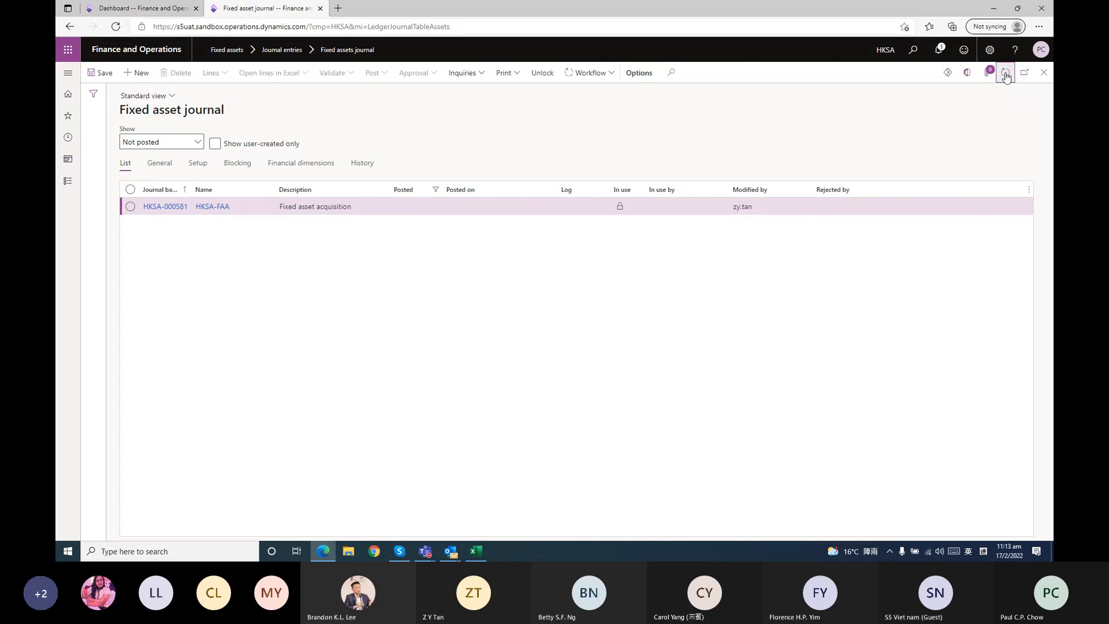
pyautogui.click(1005, 73)
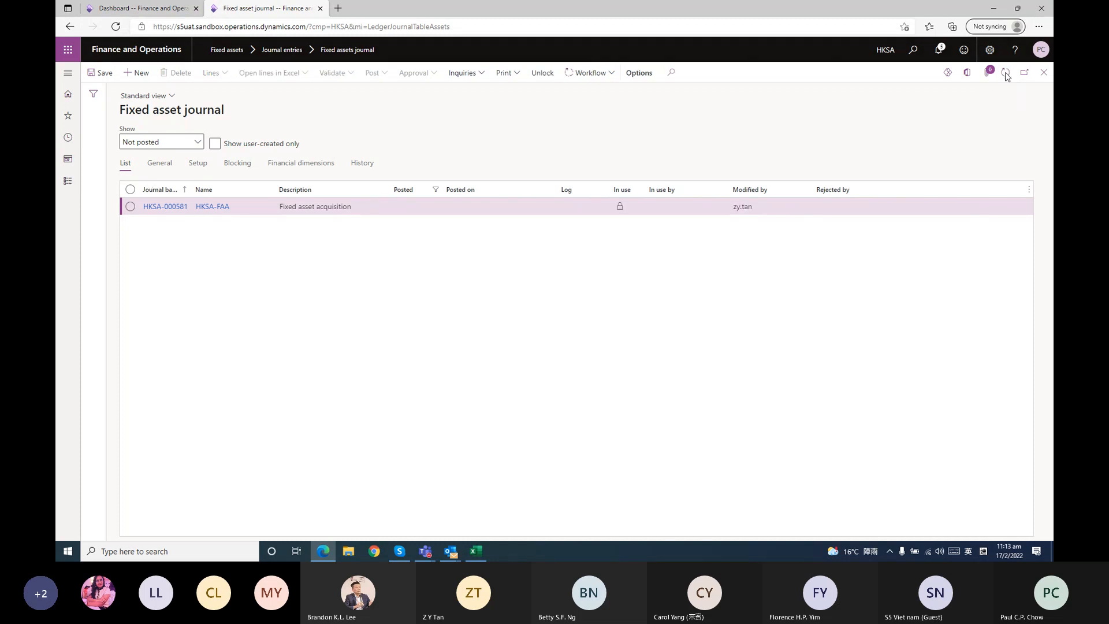
# Inspect the balances of the Computer Sample 5 asset from the fixed assets list, then close back to the dashboard
pyautogui.click(69, 182)
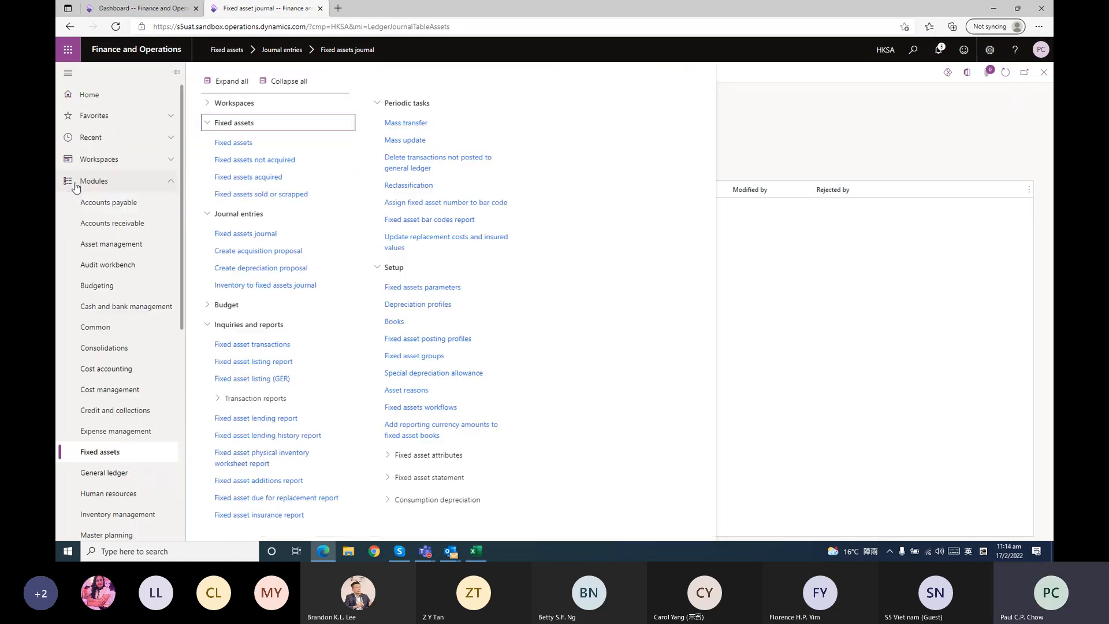
pyautogui.click(265, 142)
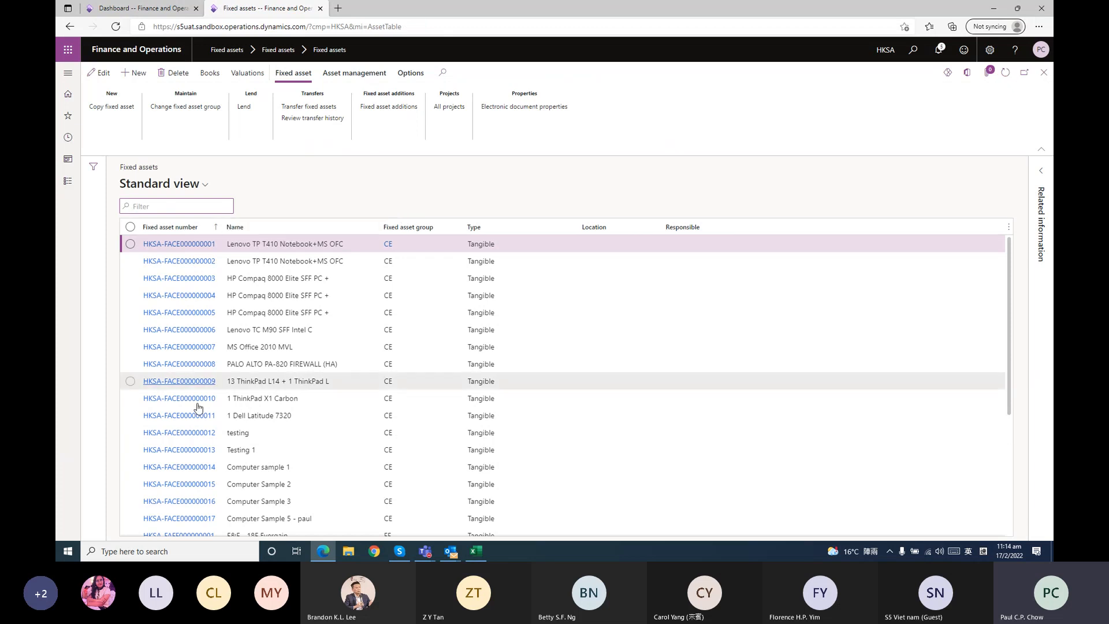
pyautogui.click(200, 519)
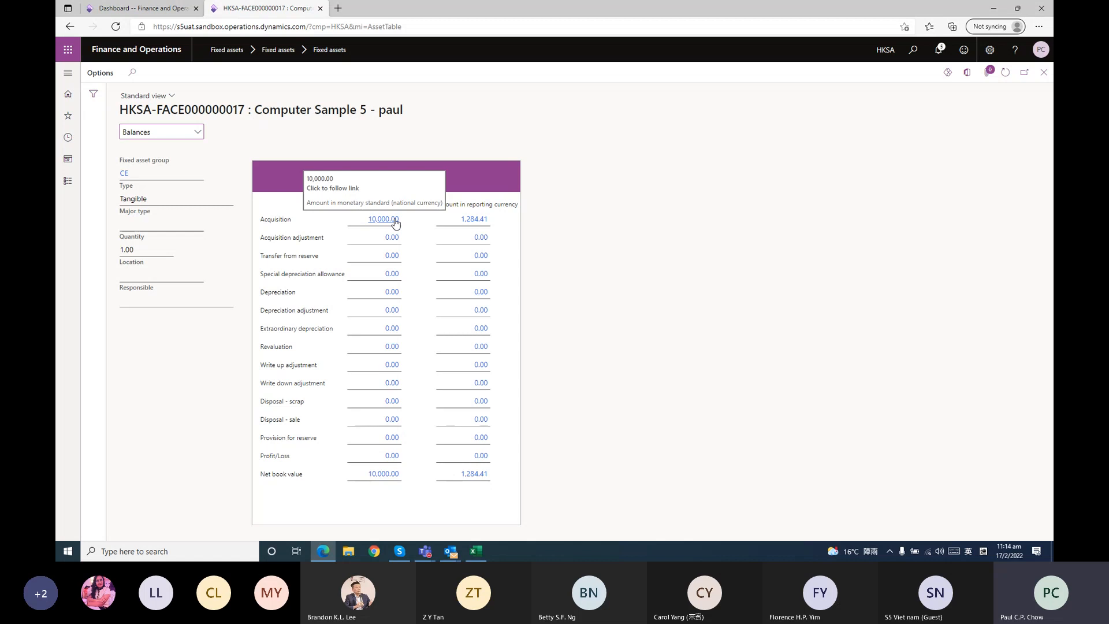
pyautogui.click(1044, 71)
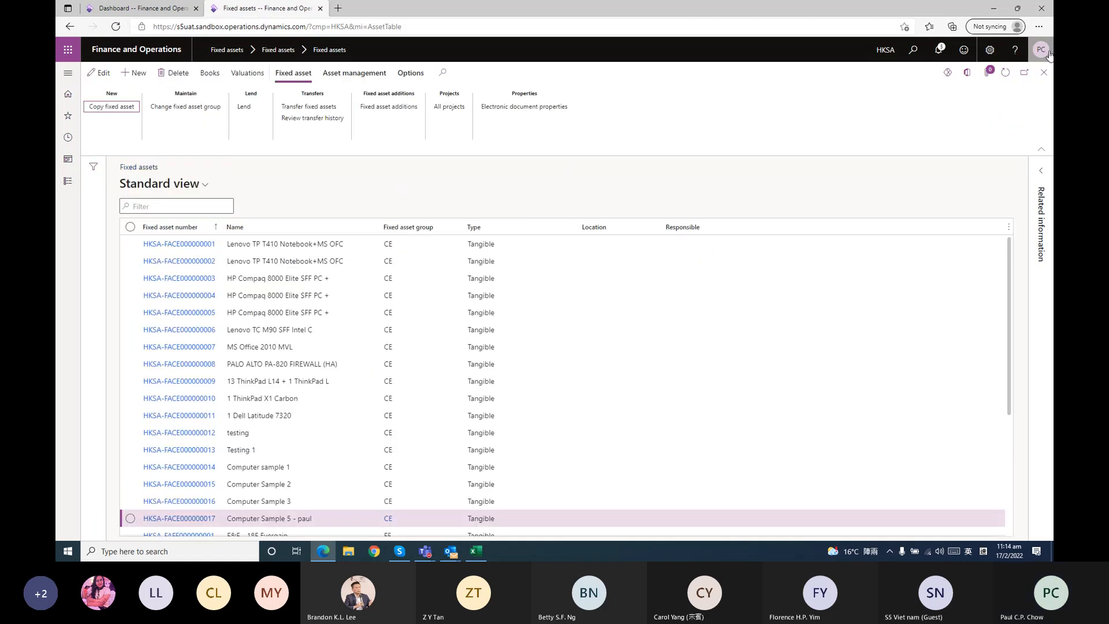
pyautogui.click(1044, 72)
# List the posted fixed asset journals and view the voucher transactions of acquisition journal HKSA-000581
pyautogui.click(69, 181)
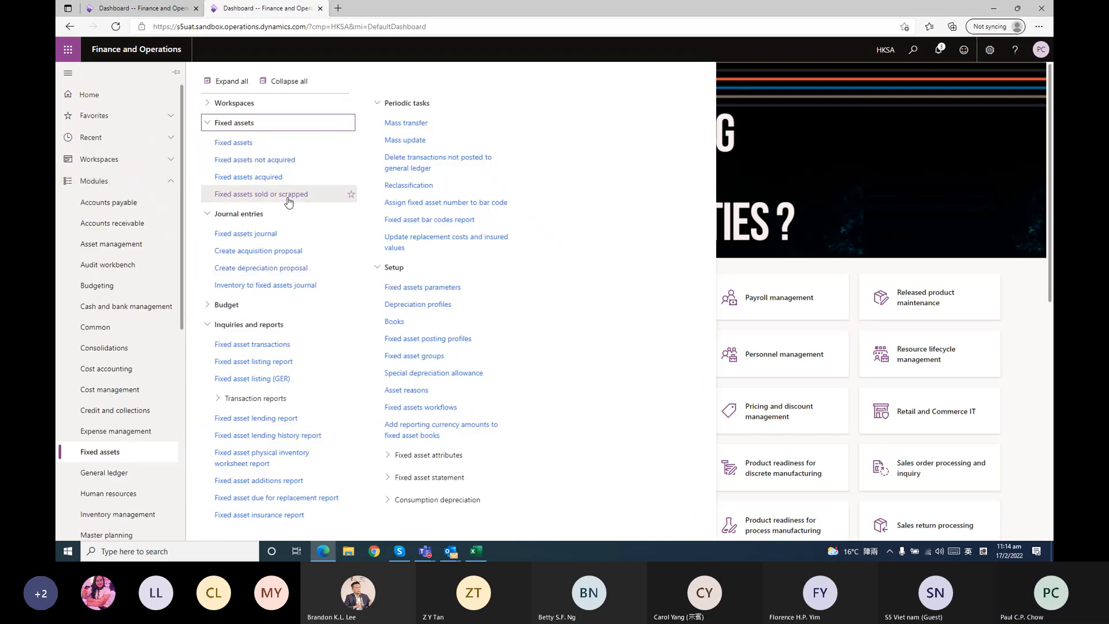
pyautogui.click(280, 234)
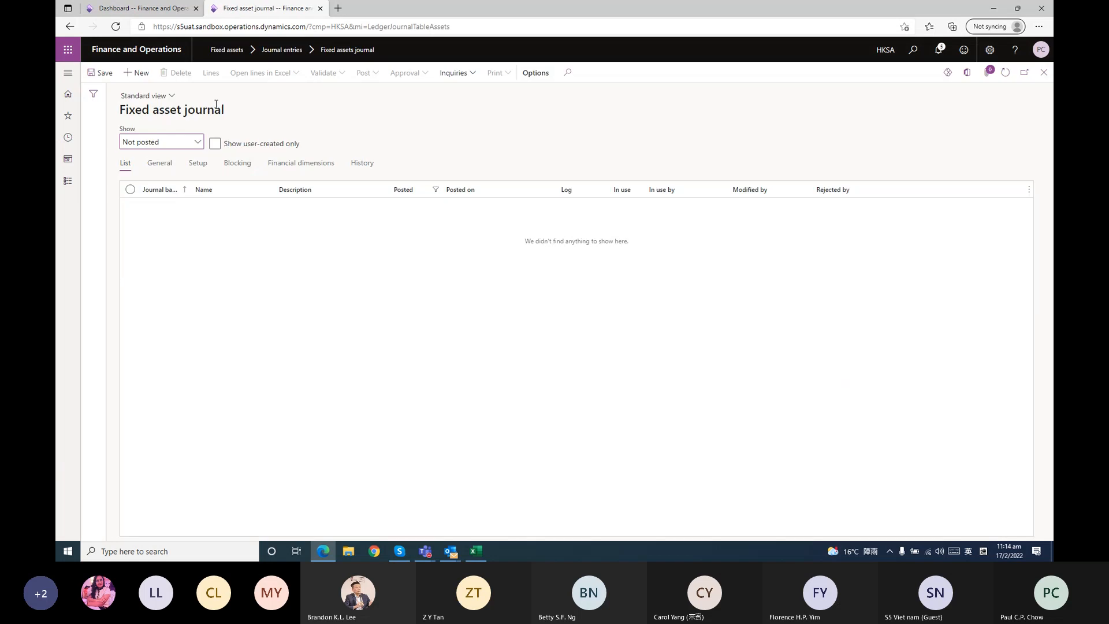
pyautogui.click(196, 145)
pyautogui.click(175, 191)
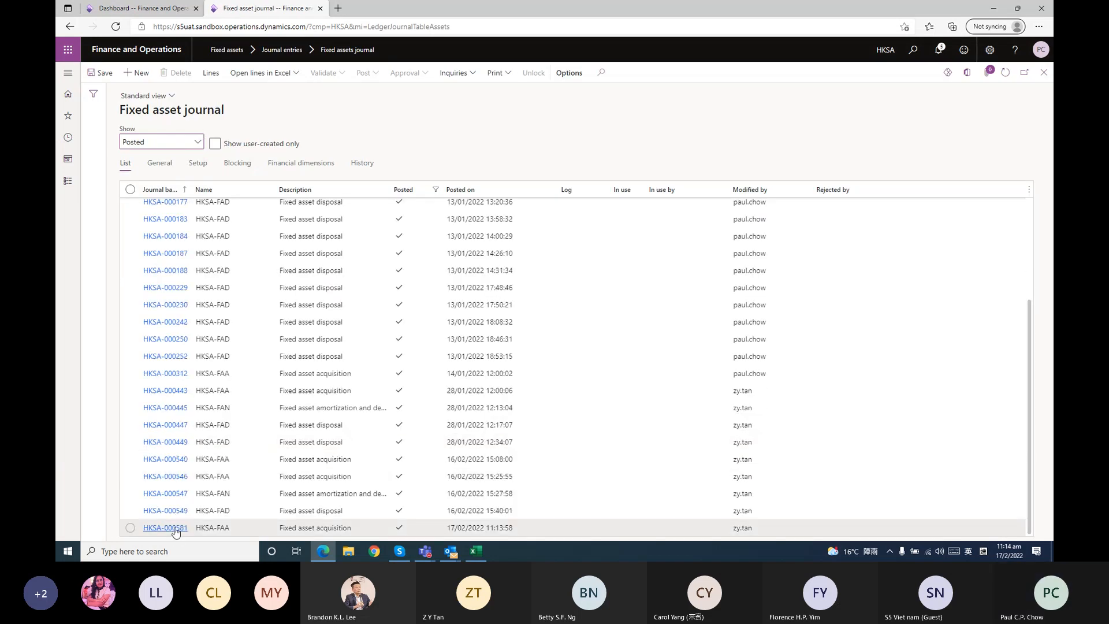
pyautogui.click(176, 530)
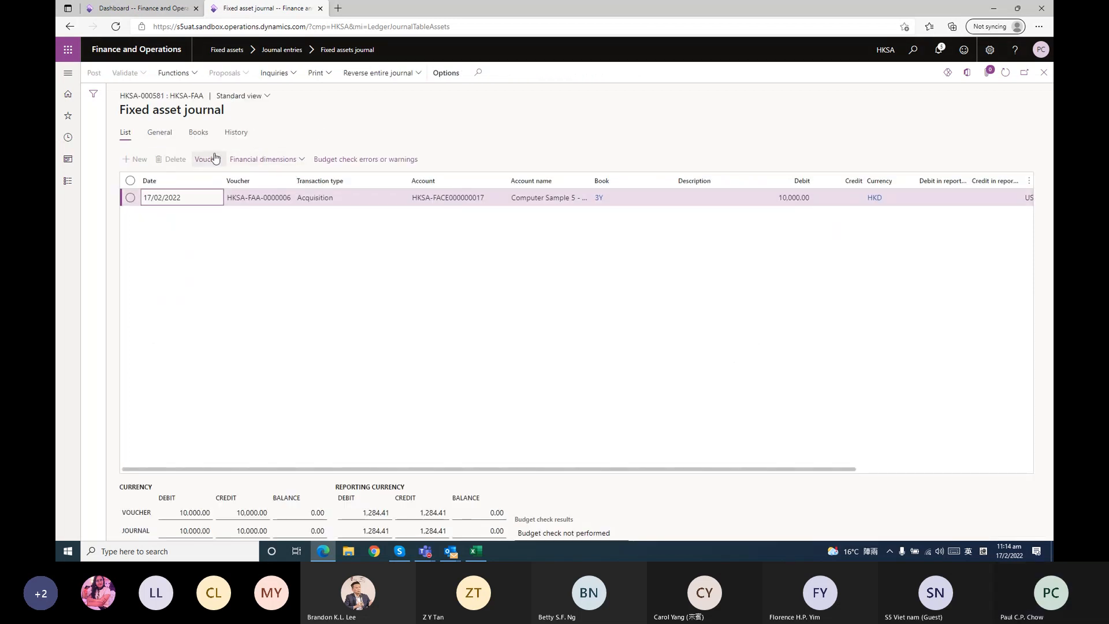
pyautogui.click(215, 159)
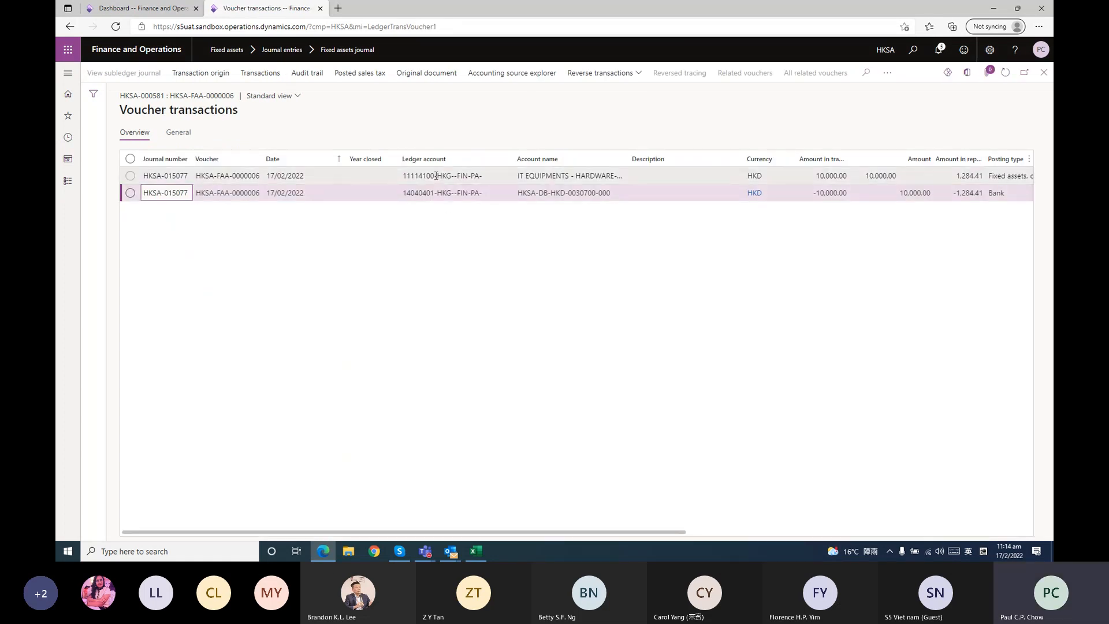
# Review the acquisition voucher's ledger lines, then close the voucher and journal pages back to the dashboard
pyautogui.moveTo(435, 176)
pyautogui.click(1044, 72)
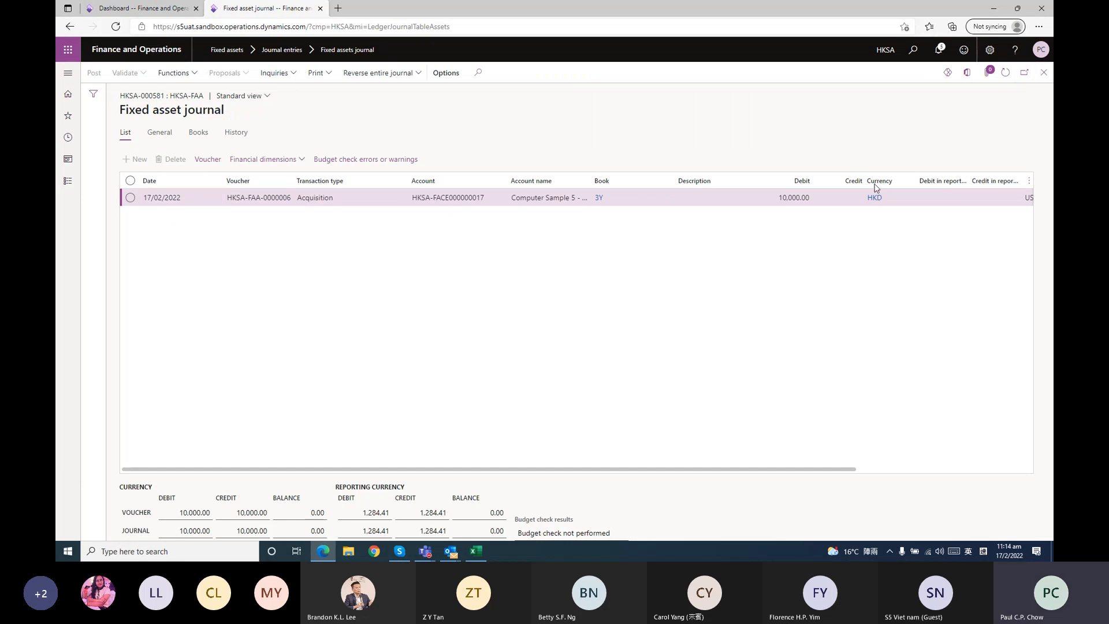
pyautogui.click(1044, 72)
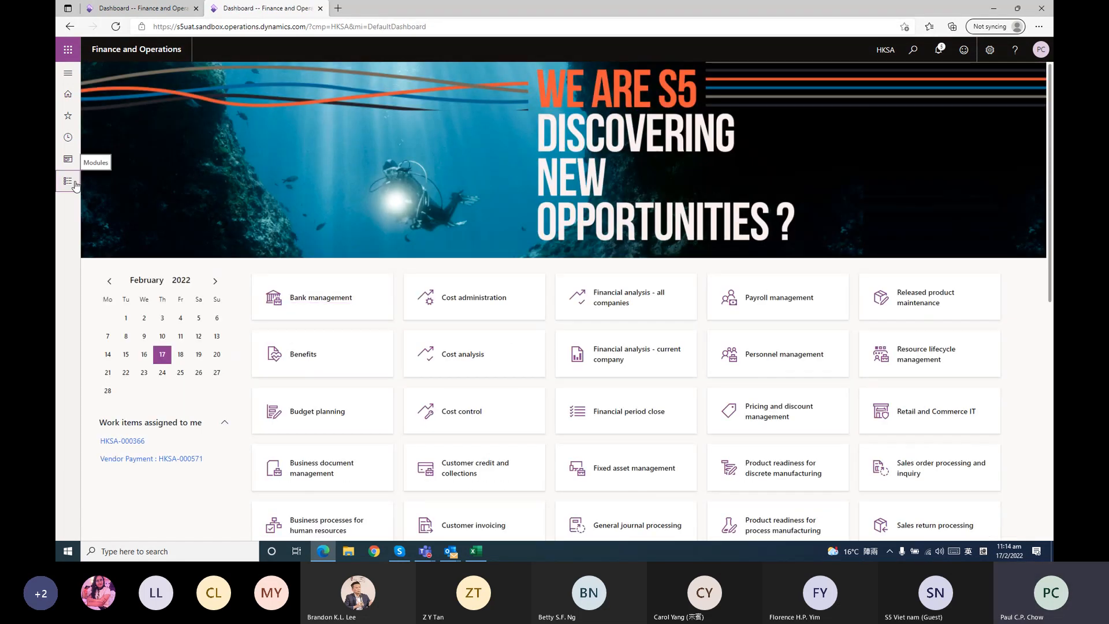
# Try to create a depreciation proposal journal under HKSA-FAN to 28/02/2022 with the prefilled fixed asset number filter
pyautogui.click(68, 181)
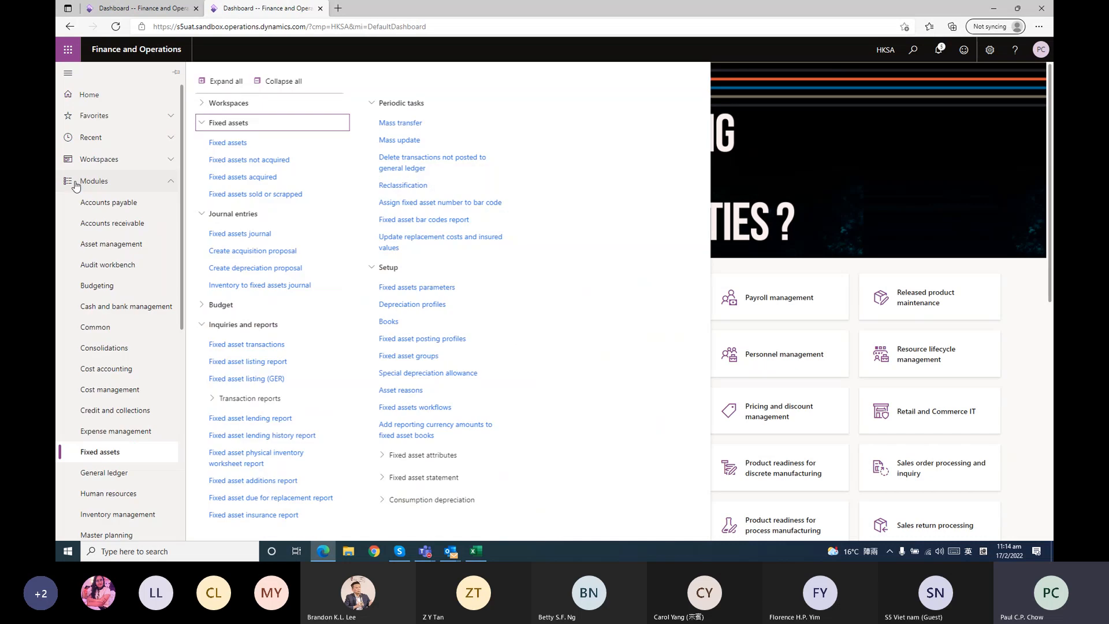
pyautogui.click(285, 270)
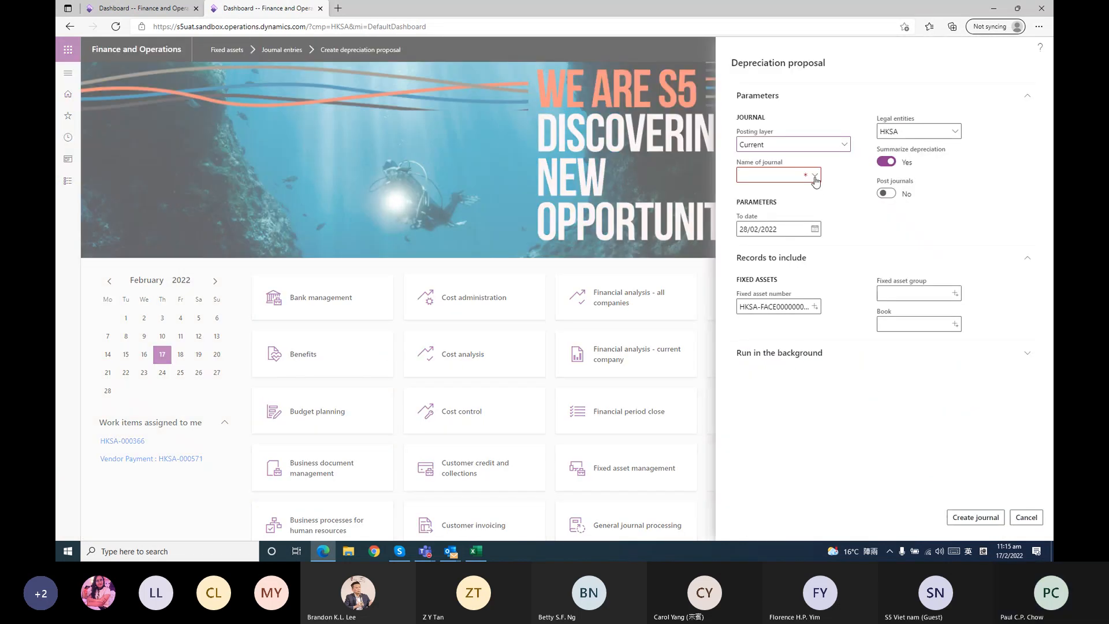
pyautogui.click(815, 178)
pyautogui.click(815, 178)
pyautogui.click(831, 267)
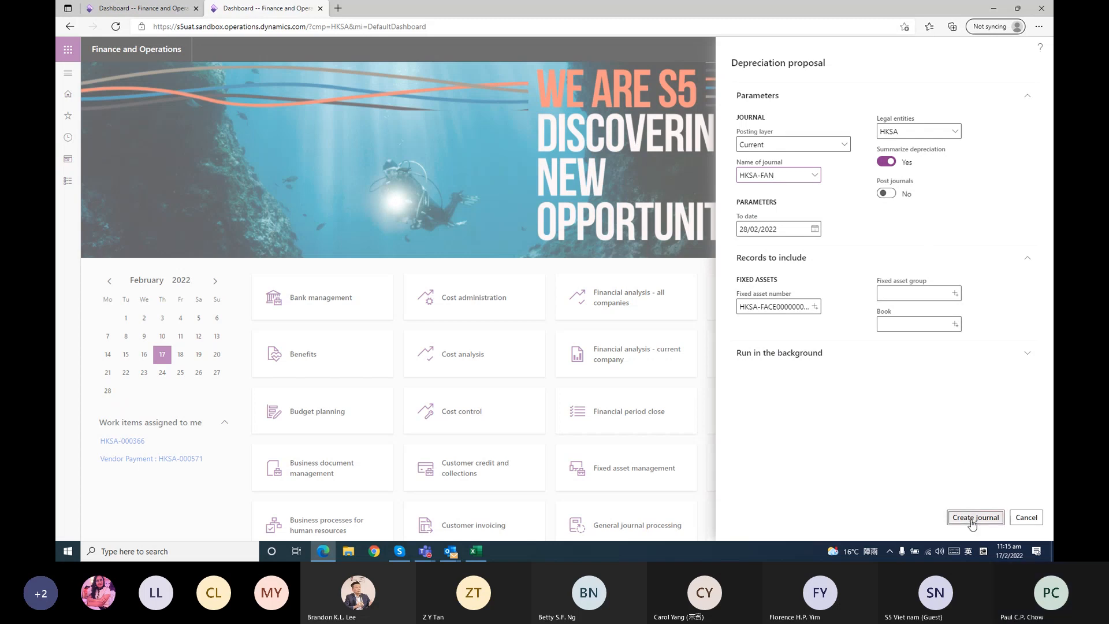
pyautogui.click(950, 518)
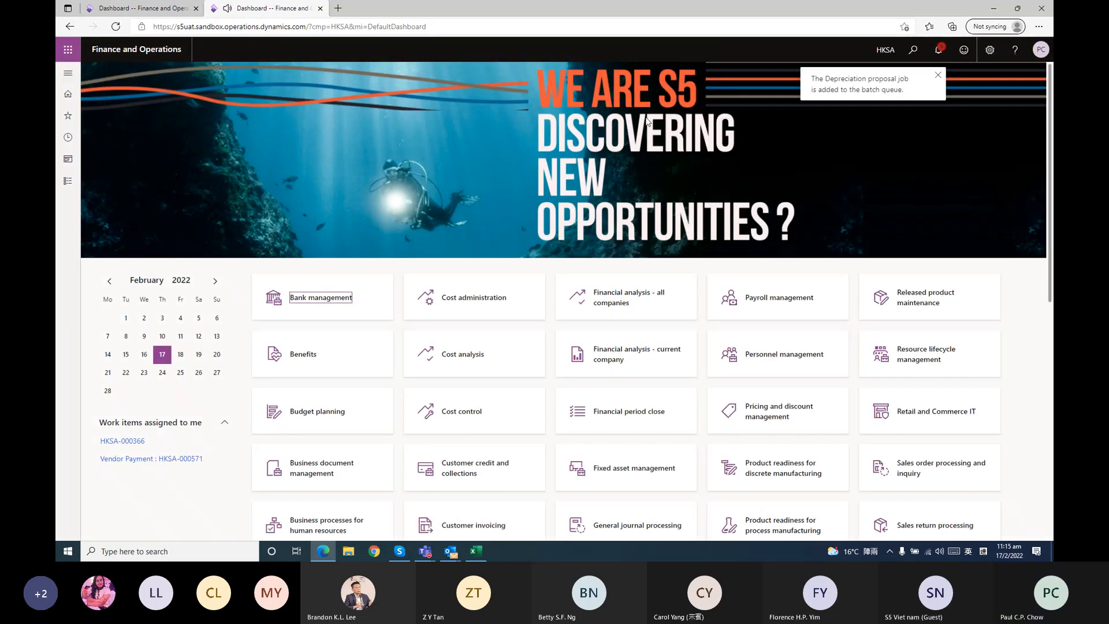
# Look for the depreciation journal among the unposted fixed asset journals and check the proposal job's notification
pyautogui.click(67, 181)
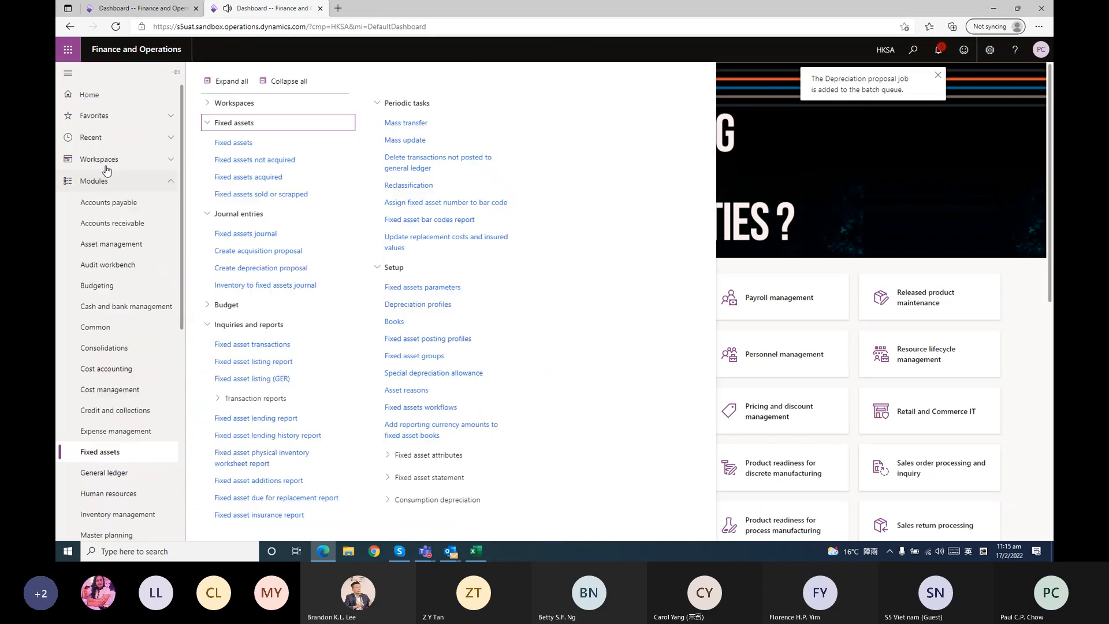
pyautogui.click(274, 233)
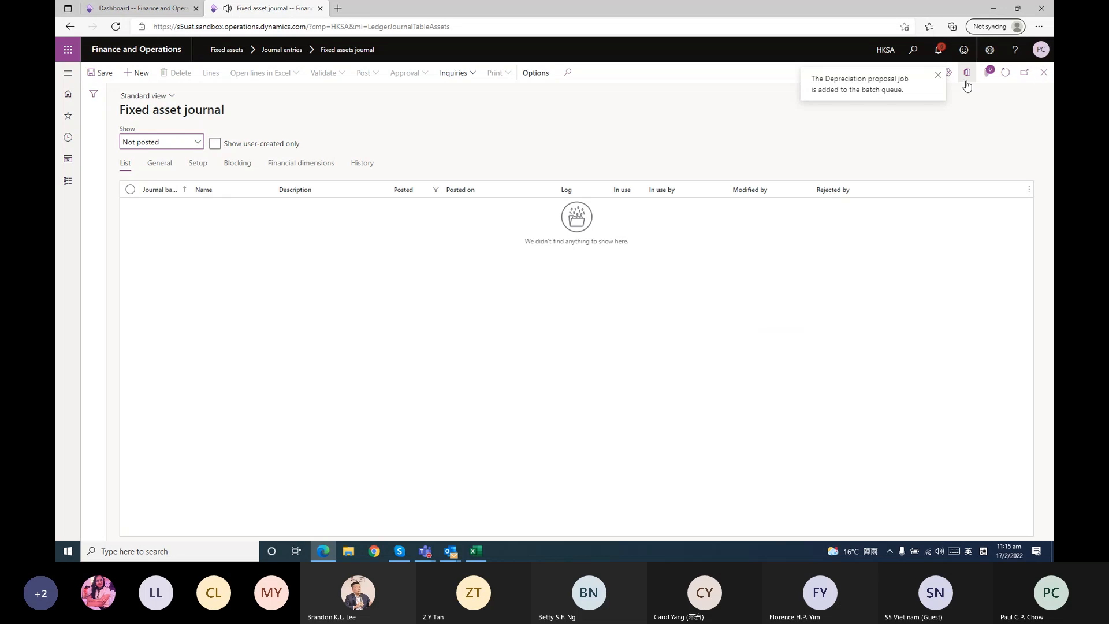
pyautogui.click(1004, 75)
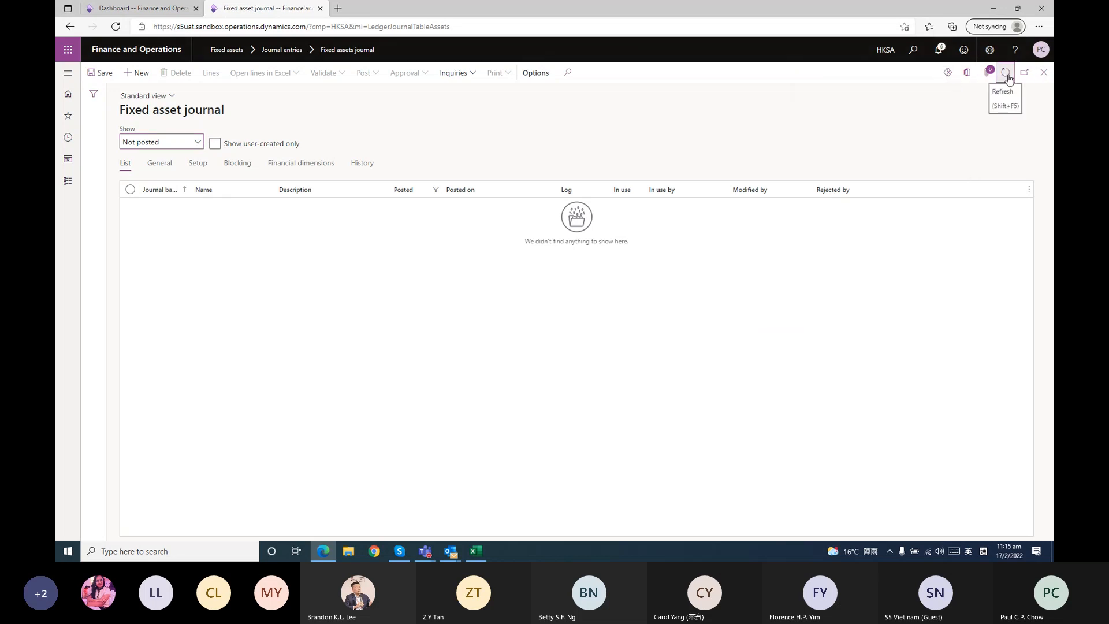
pyautogui.click(942, 52)
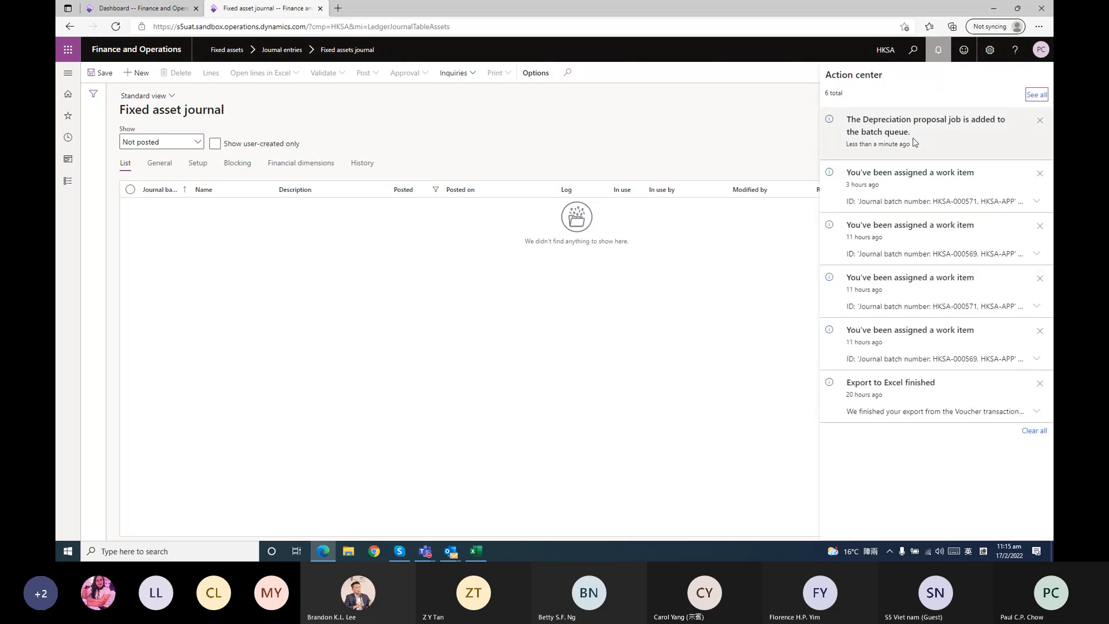
pyautogui.click(768, 141)
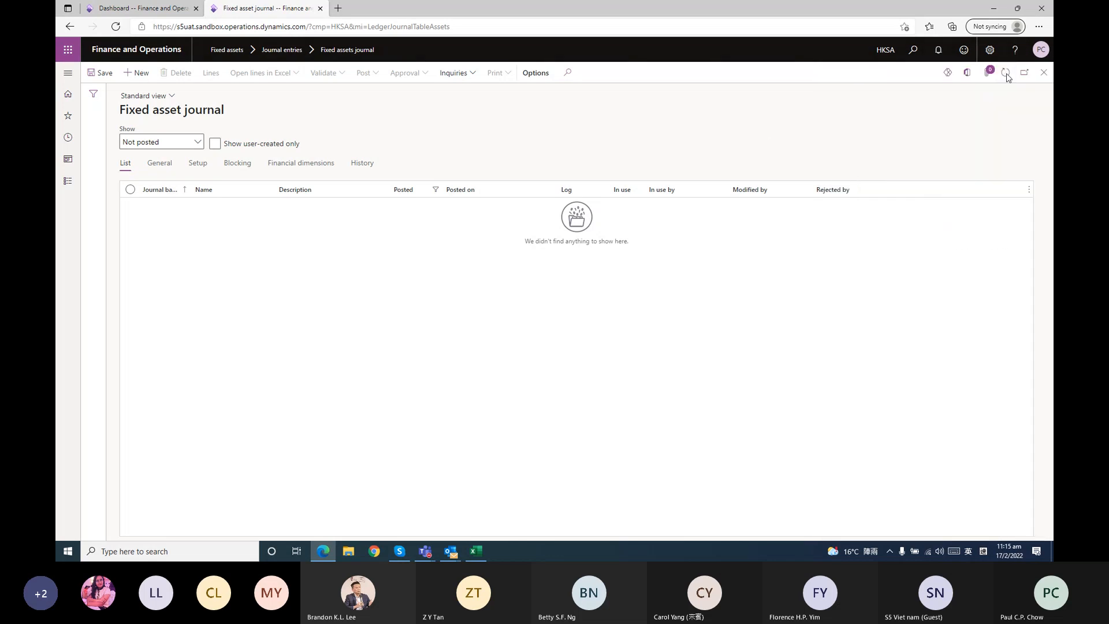
pyautogui.click(1006, 73)
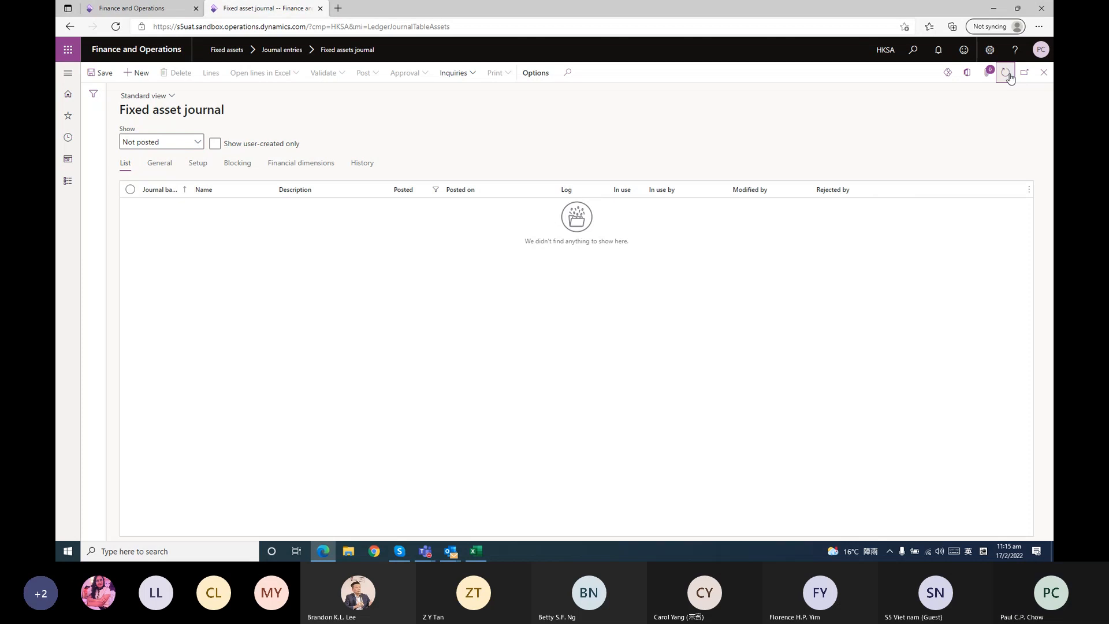
# Keep refreshing the unposted journal list and recheck the notifications for the depreciation proposal job's progress
pyautogui.click(67, 180)
pyautogui.click(821, 171)
pyautogui.click(1006, 73)
pyautogui.click(69, 182)
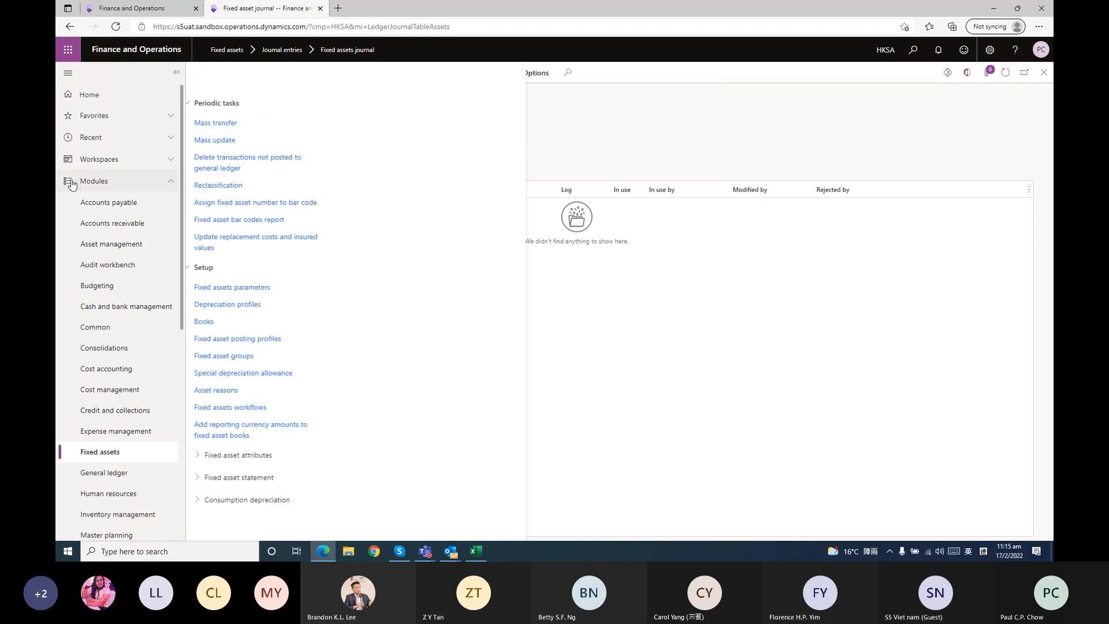
pyautogui.click(826, 144)
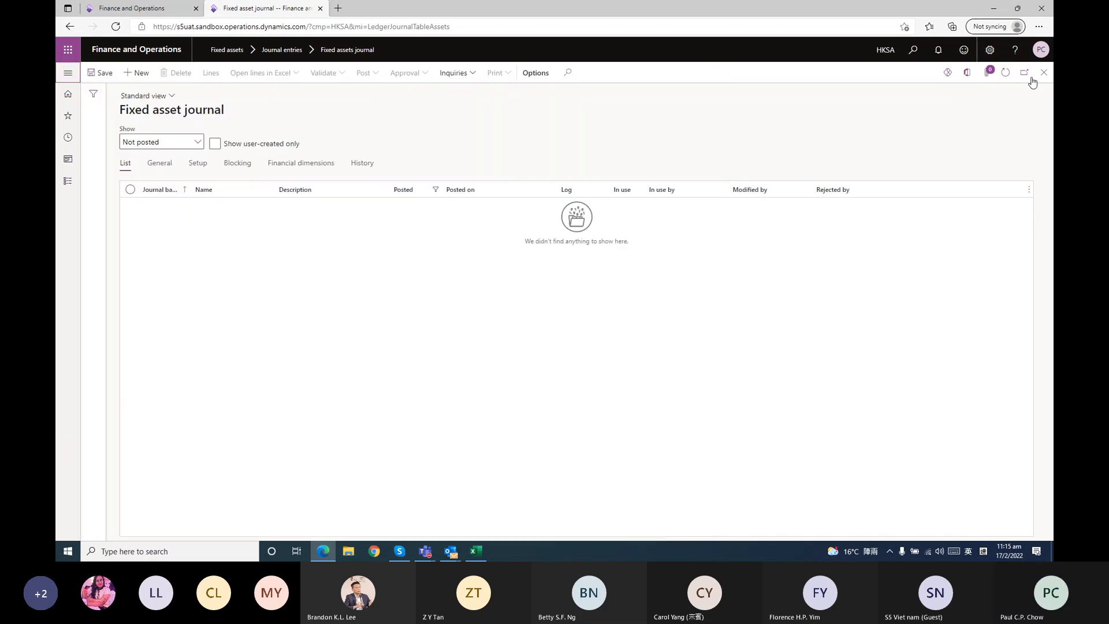
pyautogui.click(1005, 74)
pyautogui.click(68, 184)
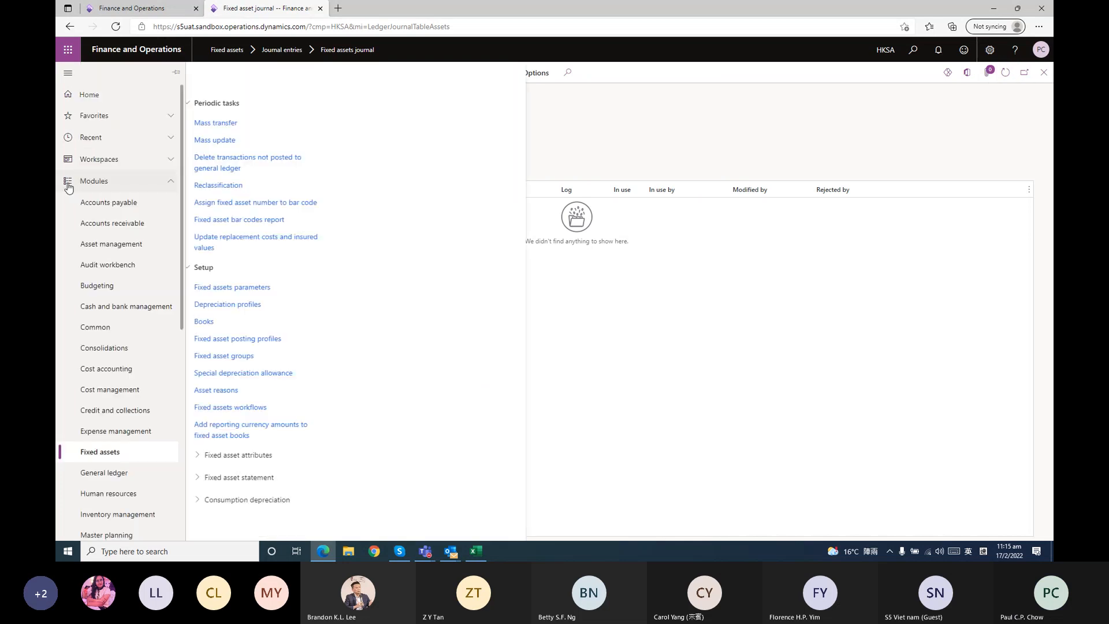
pyautogui.click(939, 57)
pyautogui.click(940, 60)
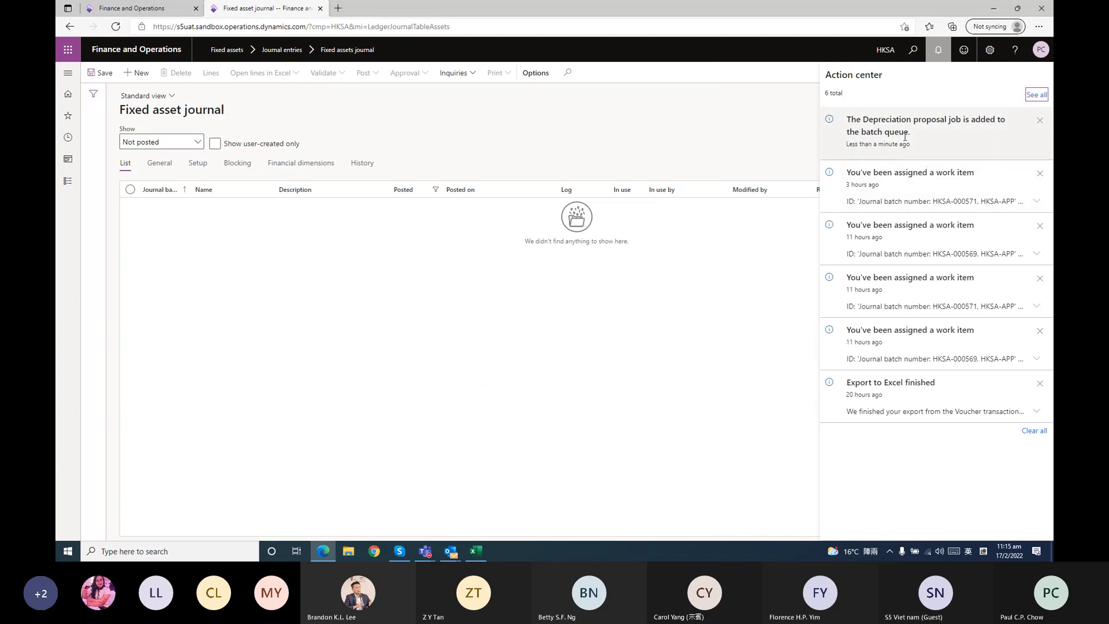
pyautogui.click(627, 129)
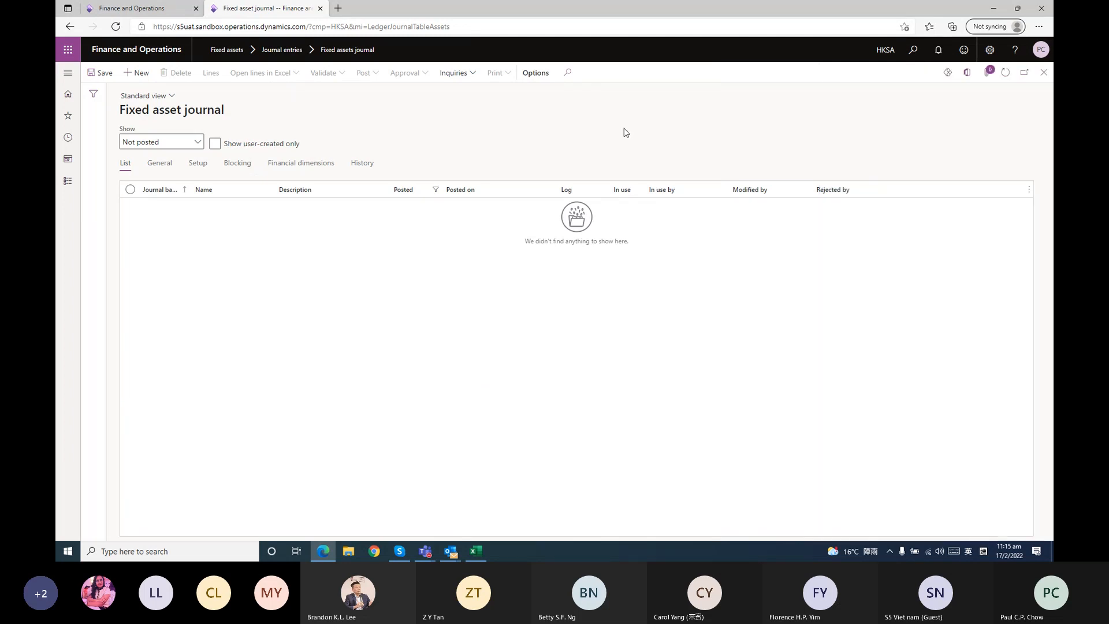
pyautogui.click(1004, 75)
# Start a new depreciation proposal and replace its fixed asset number filter with HKSA-FACE000000017
pyautogui.click(67, 181)
pyautogui.click(262, 270)
pyautogui.click(804, 306)
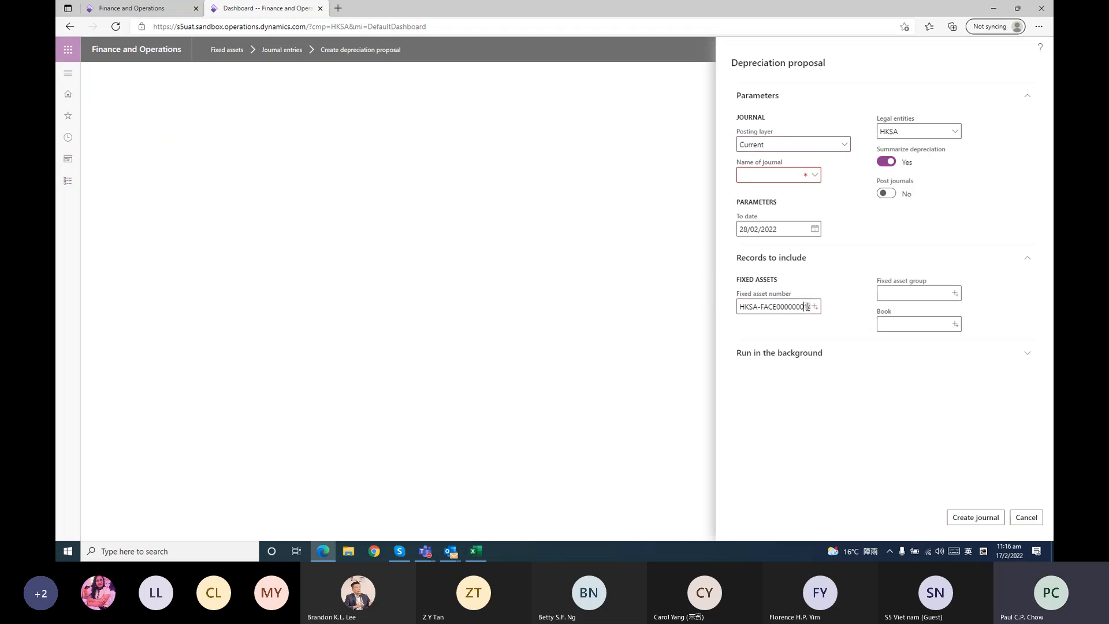
pyautogui.moveTo(807, 306); pyautogui.dragTo(739, 306)
pyautogui.click(807, 309)
pyautogui.hotkey('ctrl', 'a')
pyautogui.press('BackSpace')
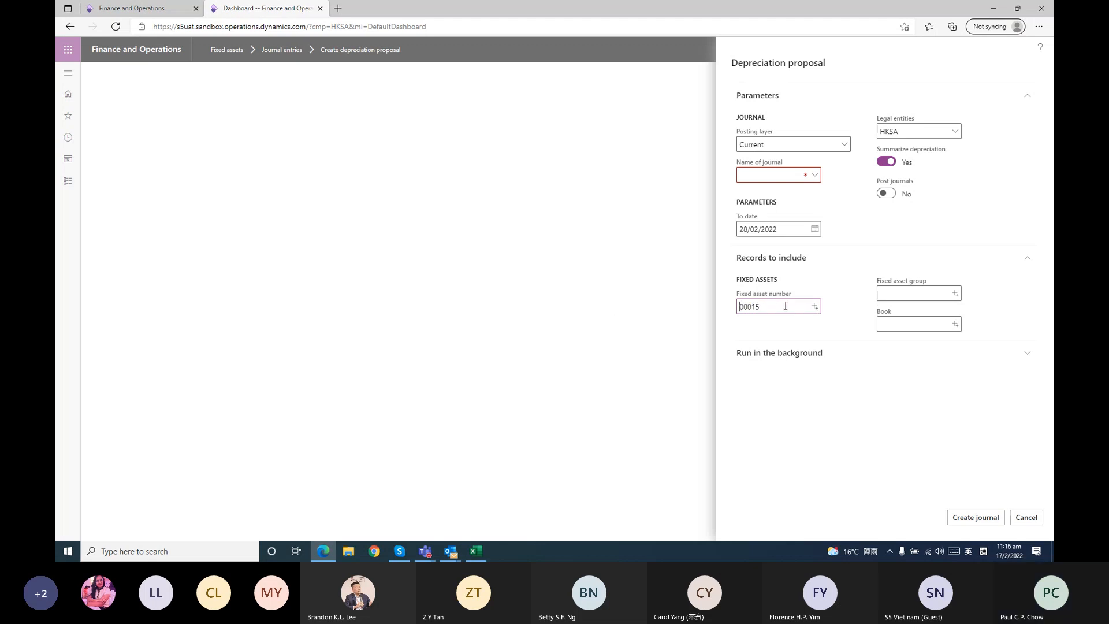
pyautogui.click(815, 307)
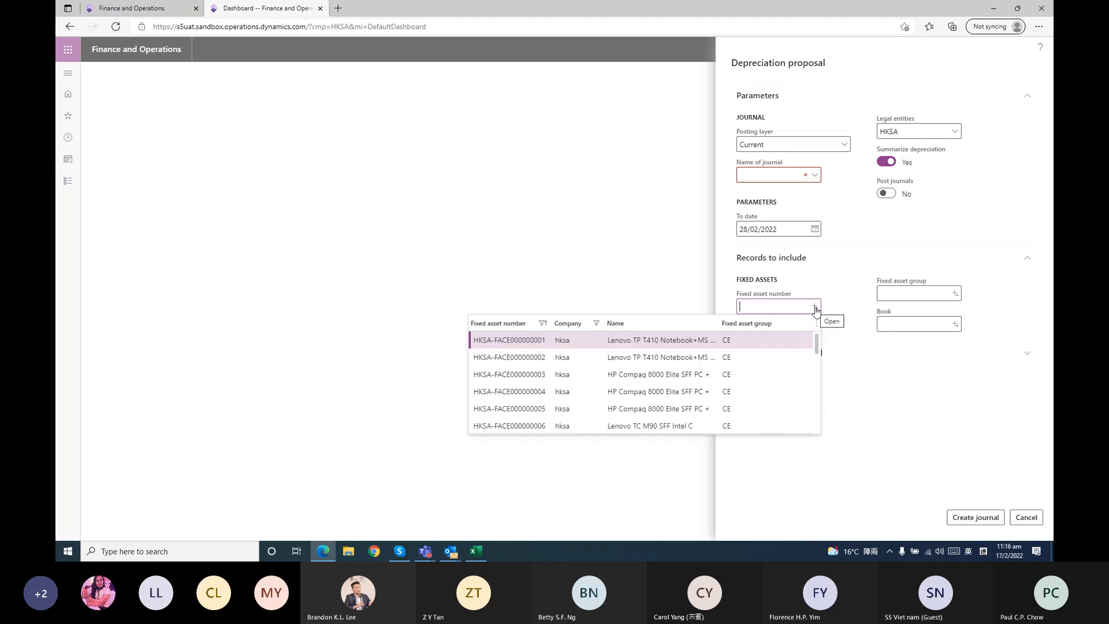
pyautogui.scroll(-3, 677, 366)
pyautogui.scroll(-1, 677, 366)
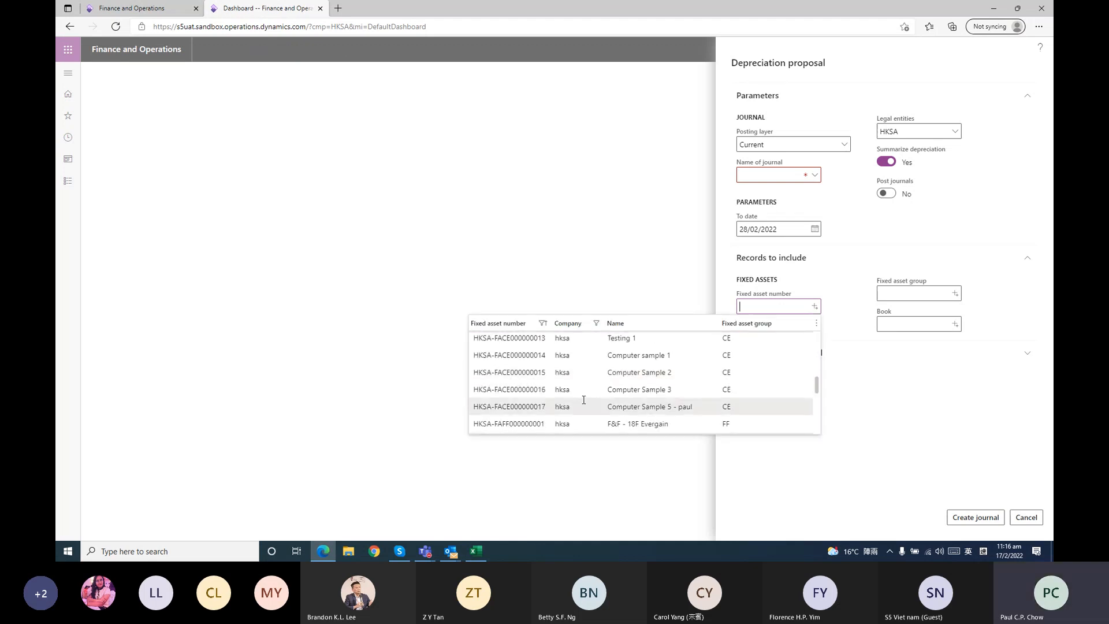
pyautogui.click(546, 408)
pyautogui.click(852, 326)
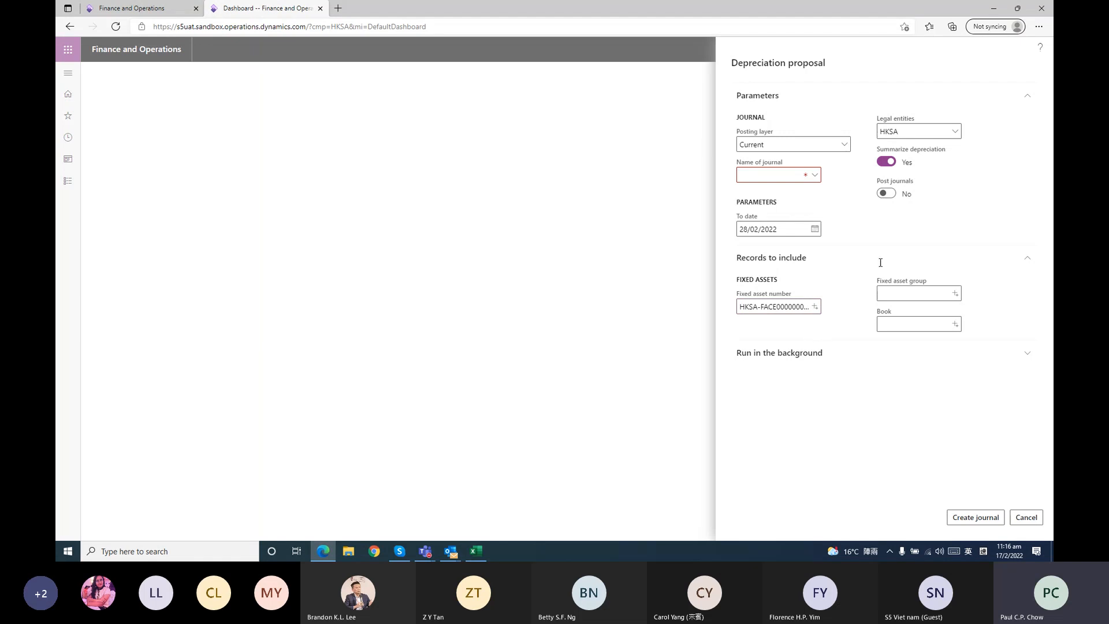
# Choose HKSA-FAN as the journal name and create the depreciation journal to 28/02/2022
pyautogui.click(814, 175)
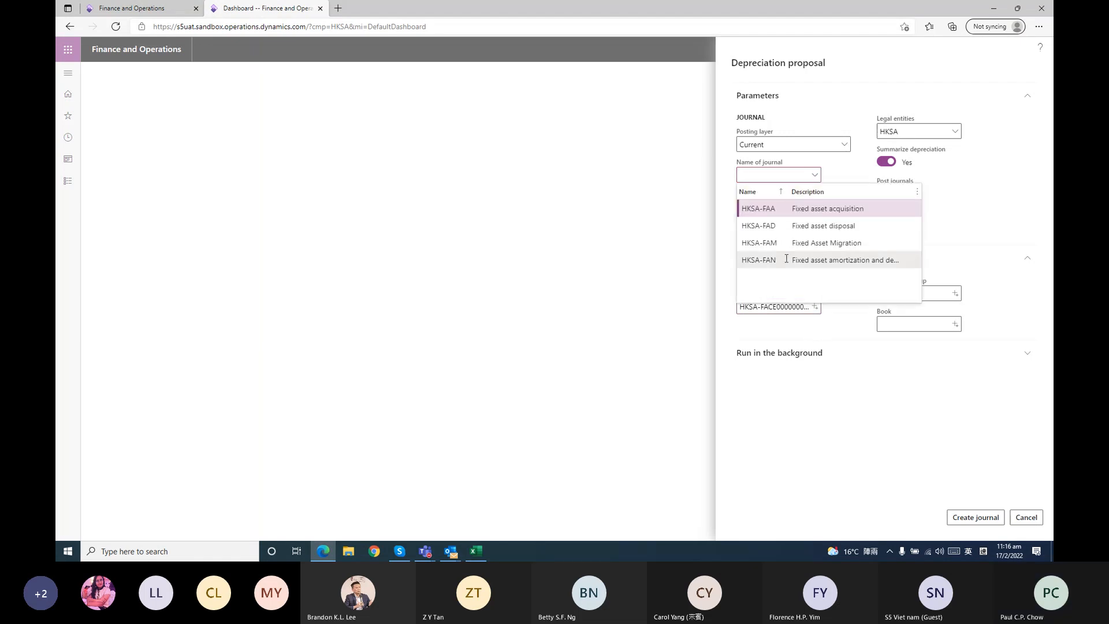
pyautogui.click(786, 259)
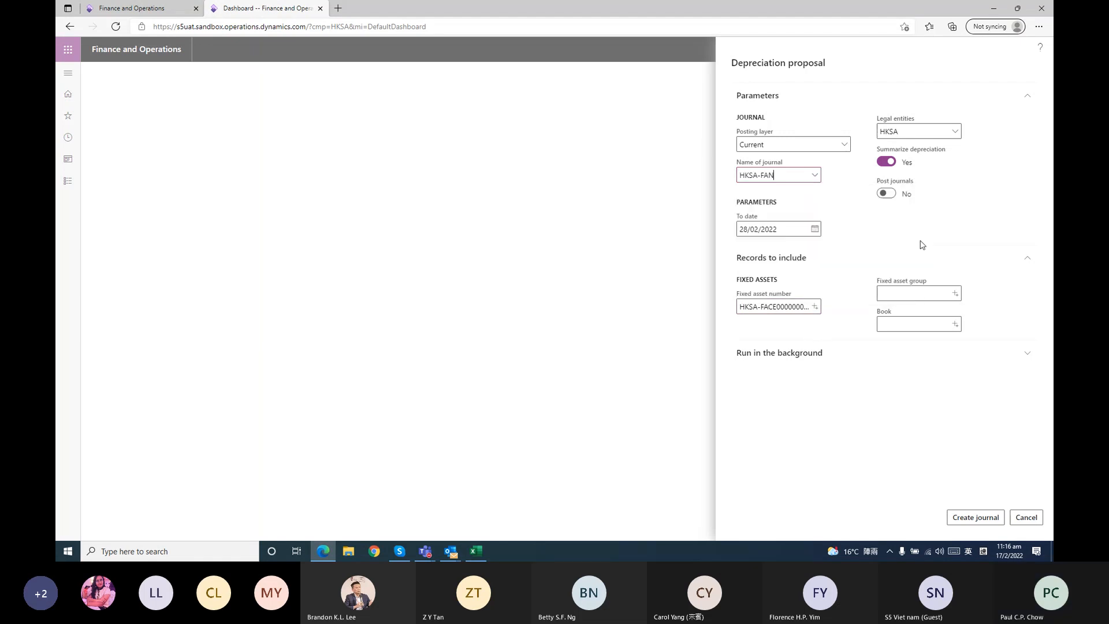
pyautogui.click(962, 515)
# Open the fixed assets journal page, refresh the unposted list for the depreciation journal, and check its in-use lock
pyautogui.click(67, 181)
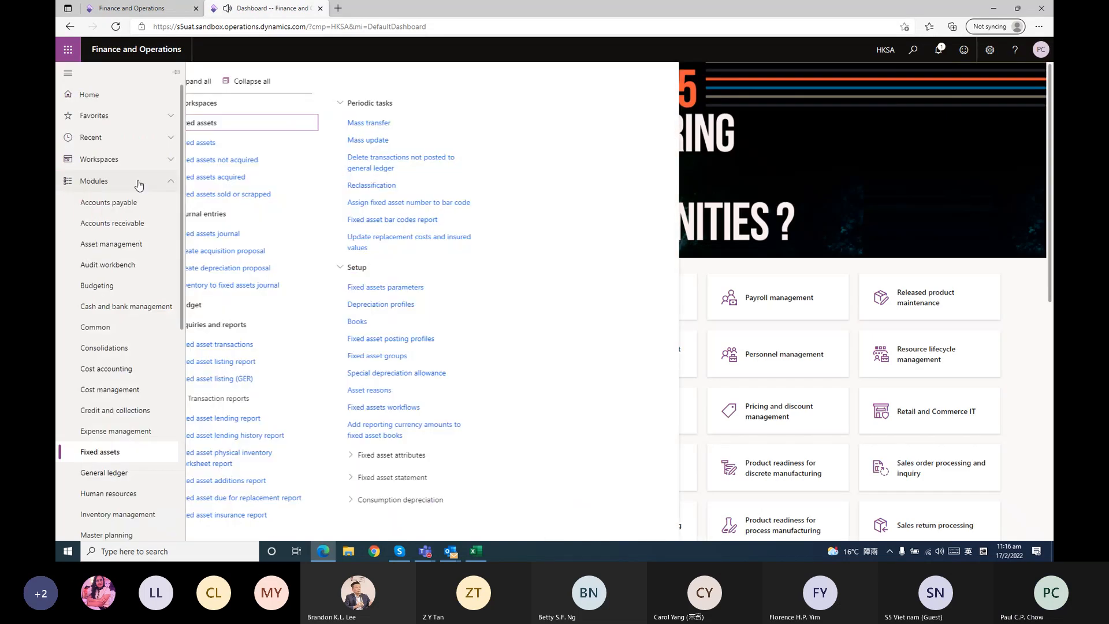
pyautogui.click(262, 231)
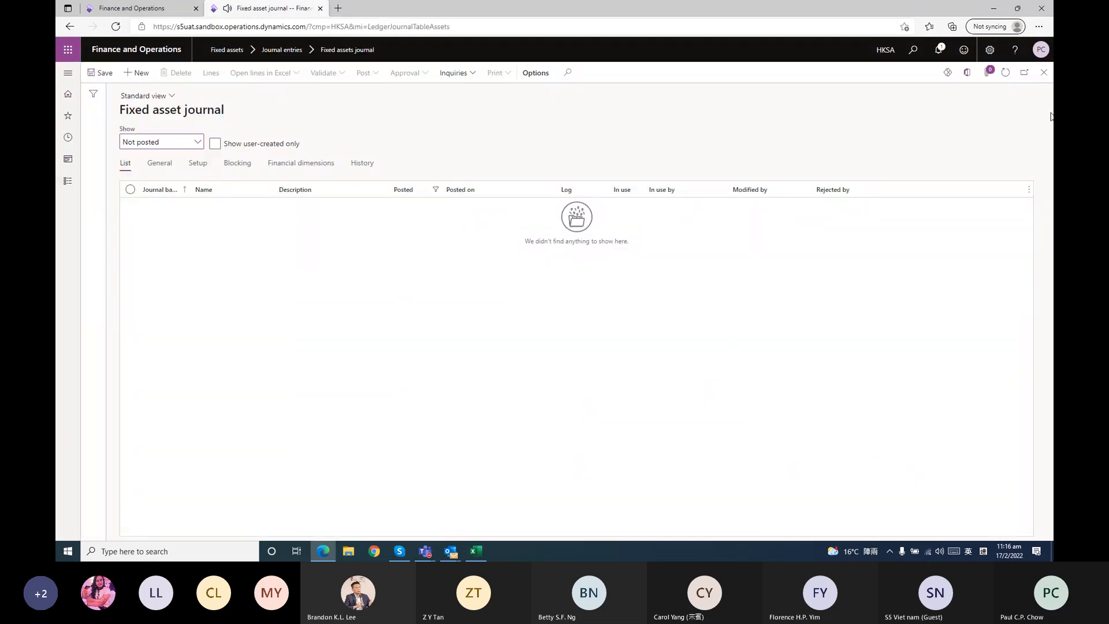
pyautogui.click(1006, 73)
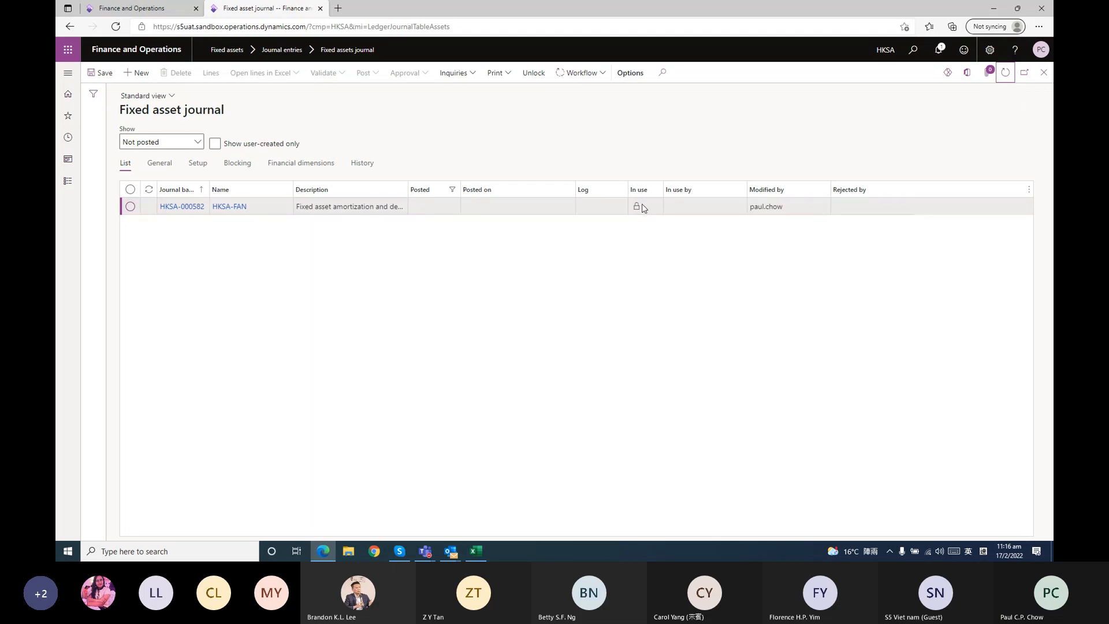
pyautogui.click(1009, 77)
pyautogui.moveTo(643, 207)
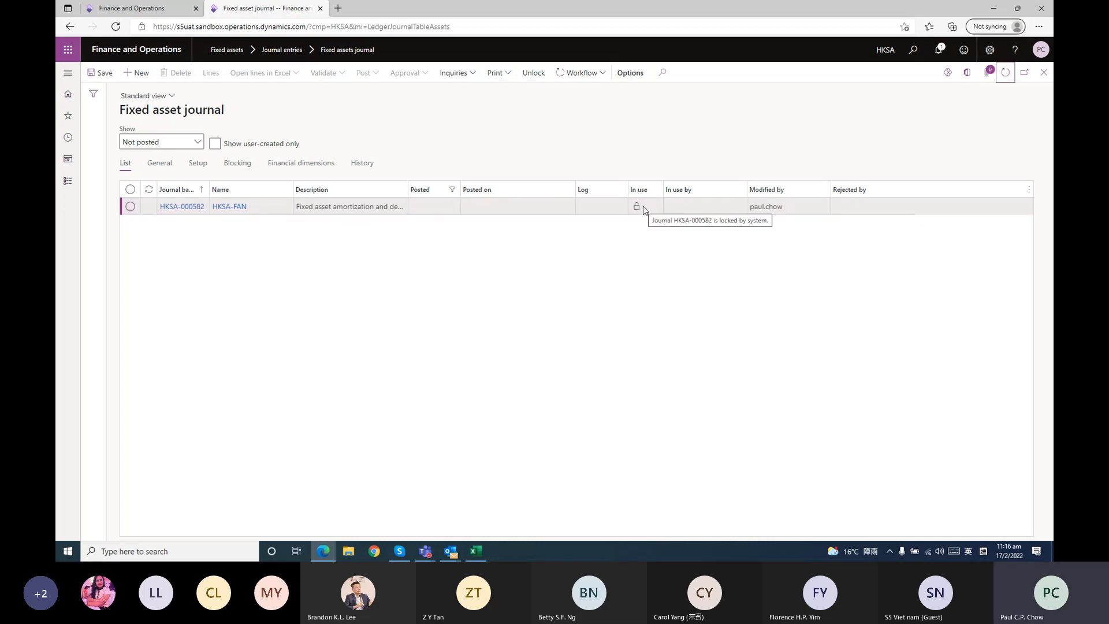
# View the depreciation line of journal HKSA-000582 through to its offset account, then return to the journal list
pyautogui.click(643, 206)
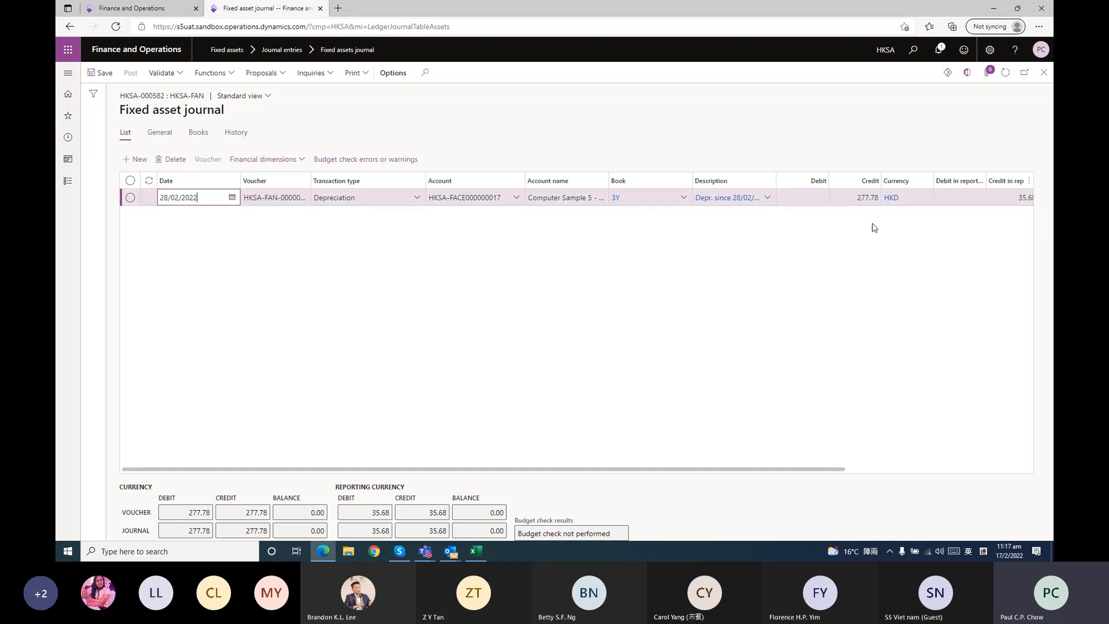
pyautogui.moveTo(761, 470); pyautogui.dragTo(1045, 471)
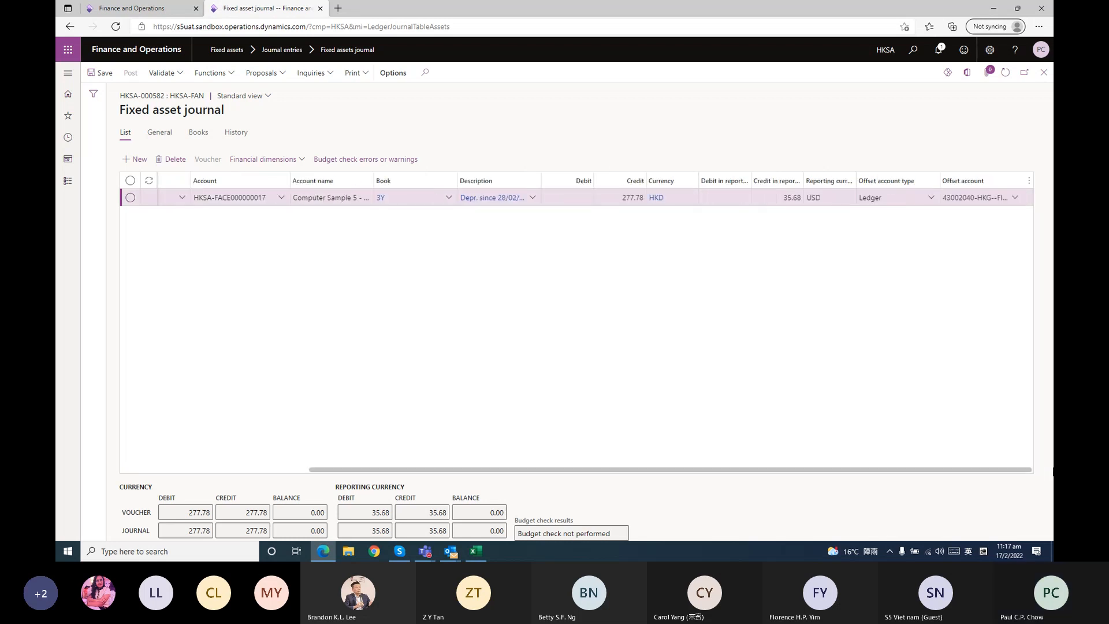
pyautogui.moveTo(554, 470); pyautogui.dragTo(266, 470)
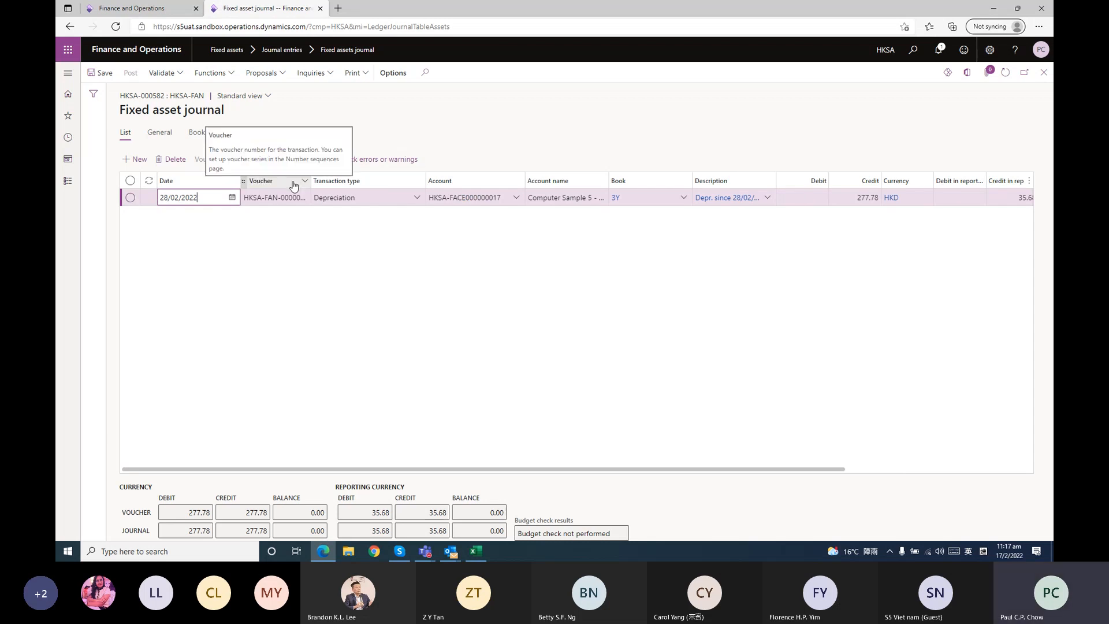
pyautogui.click(1045, 74)
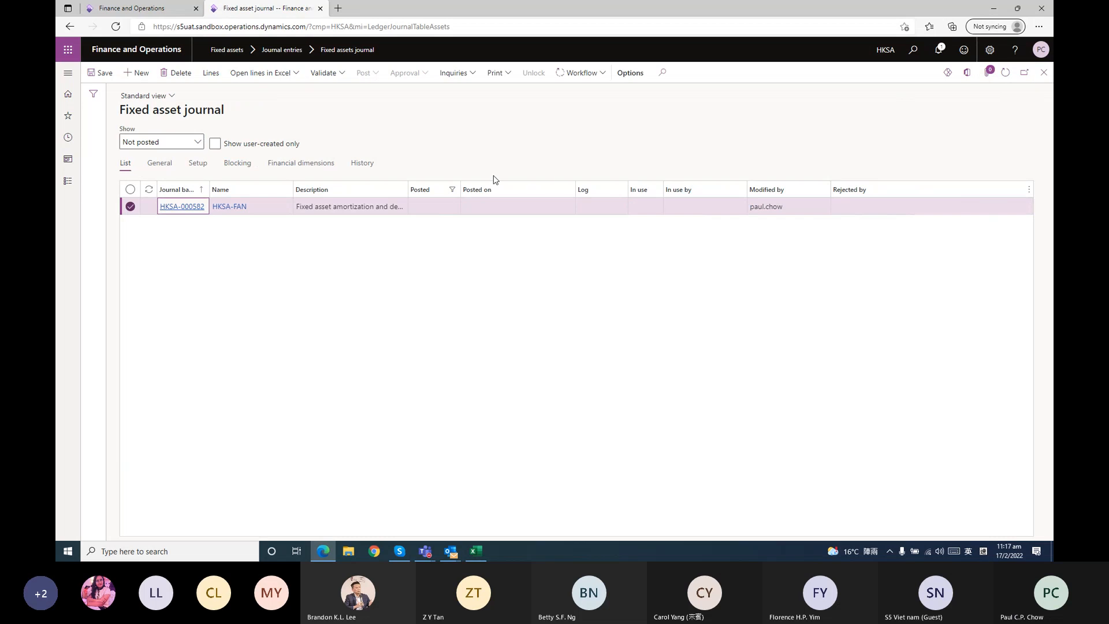
# Submit the depreciation journal HKSA-000582 to the fixed assets journal posting workflow without a comment
pyautogui.click(580, 72)
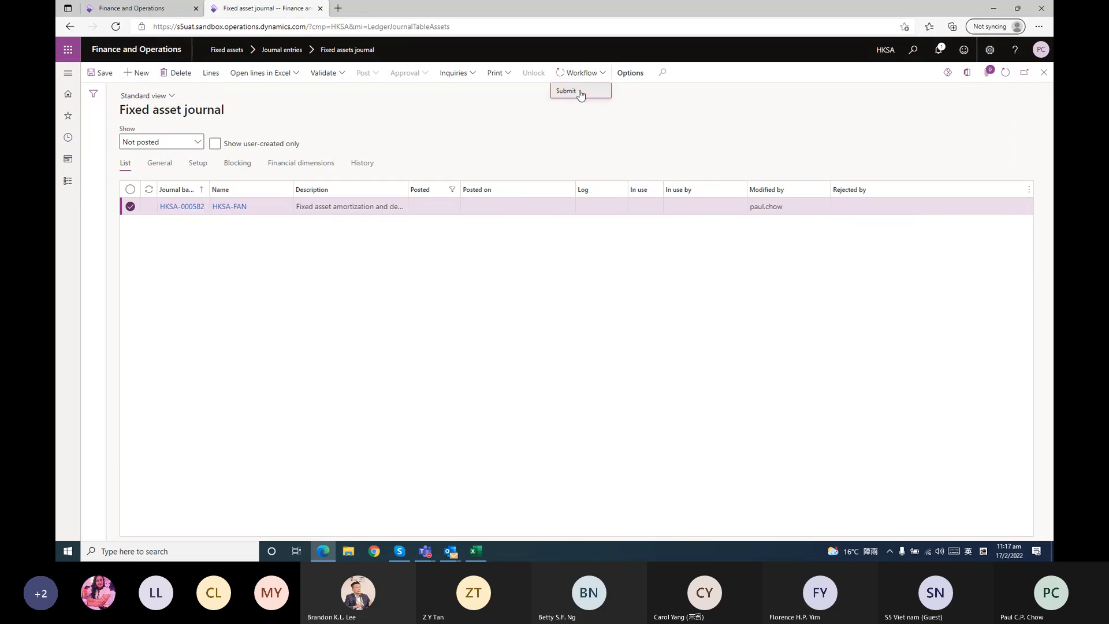
pyautogui.click(583, 92)
pyautogui.click(986, 517)
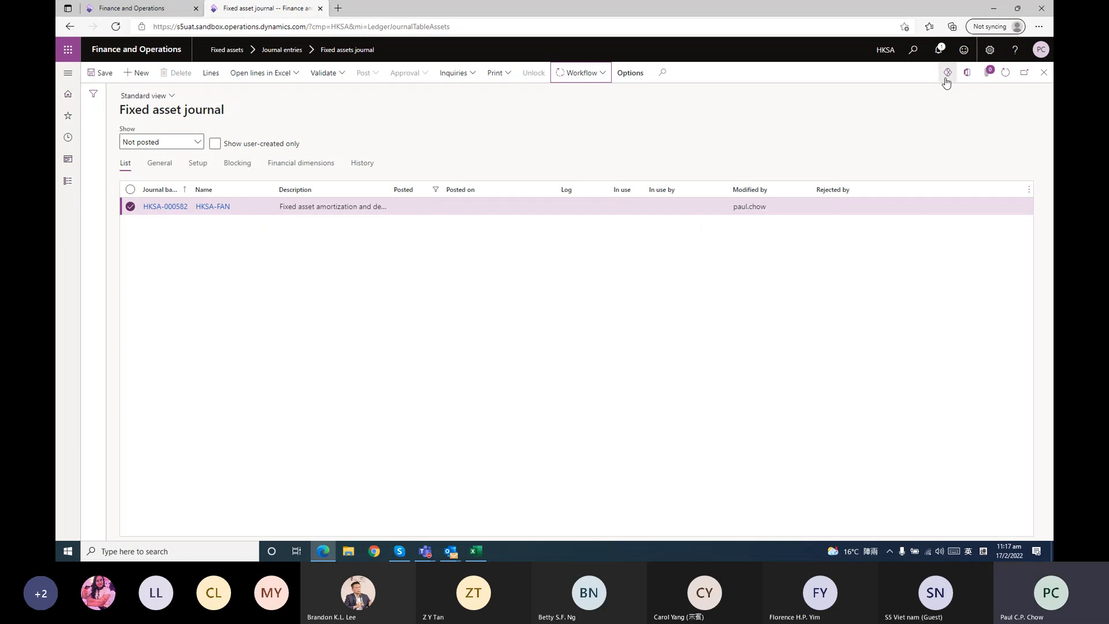
# Check the workflow options of journal HKSA-000582 and keep refreshing the unposted journal list to follow its approval and posting
pyautogui.click(1001, 72)
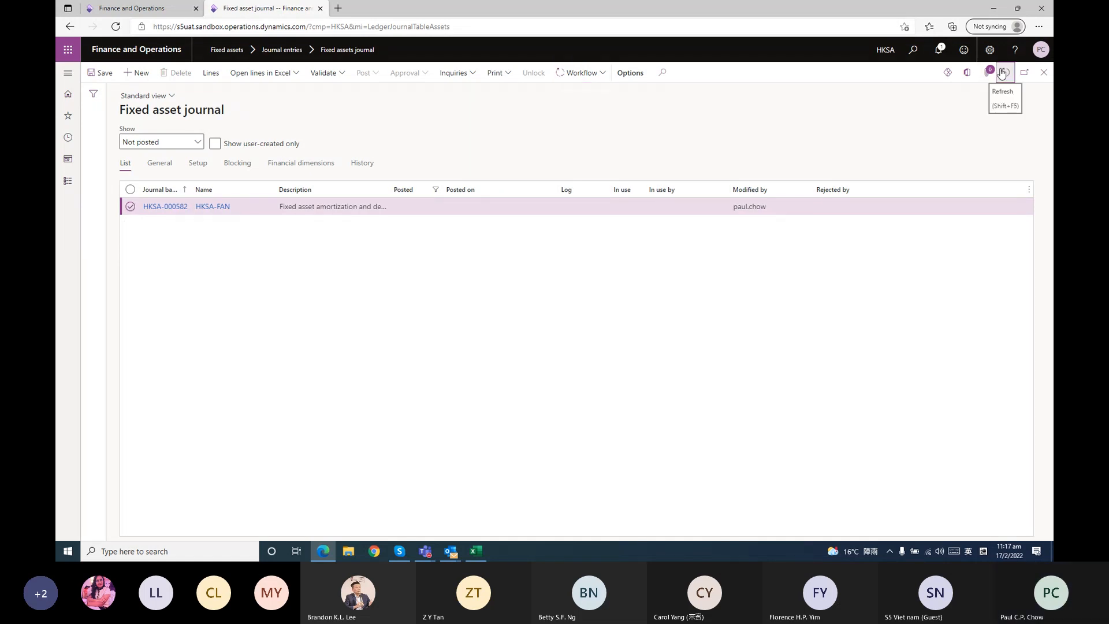
pyautogui.click(585, 73)
pyautogui.click(701, 118)
pyautogui.click(1004, 80)
pyautogui.click(1004, 80)
pyautogui.click(1010, 75)
pyautogui.click(1010, 75)
pyautogui.click(1002, 75)
pyautogui.click(581, 73)
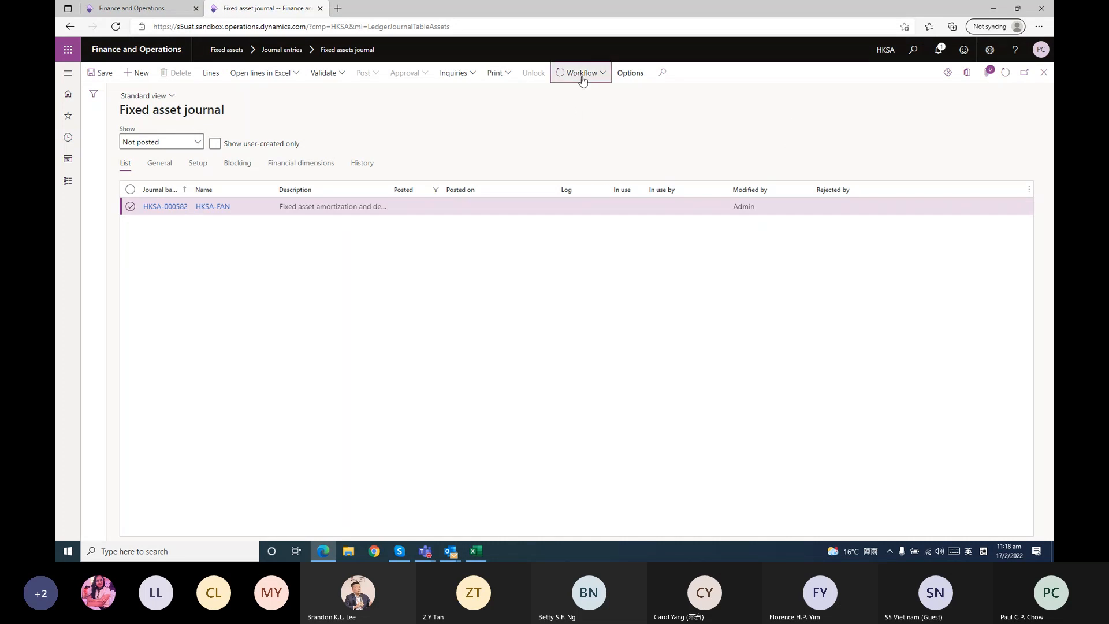
pyautogui.click(740, 111)
pyautogui.click(1008, 78)
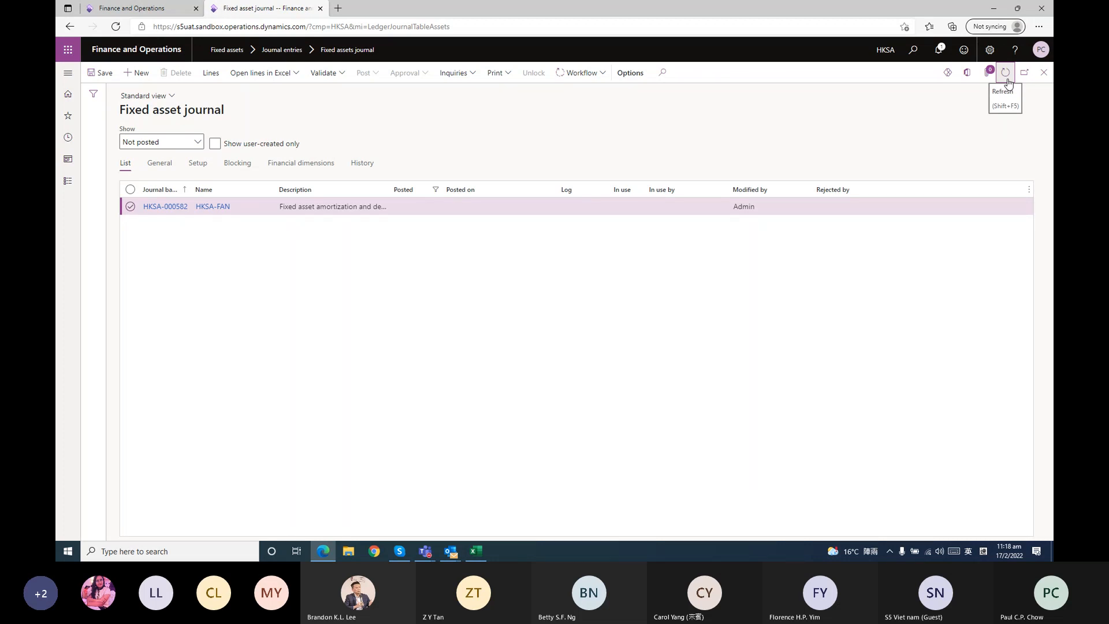
pyautogui.click(1007, 79)
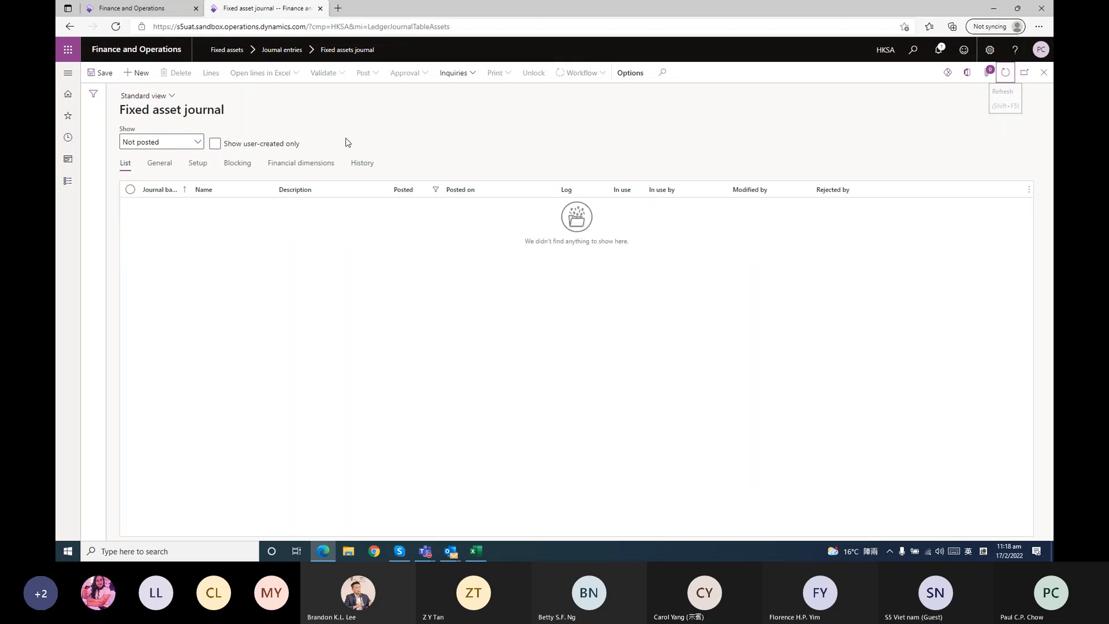
# List the posted journals, open HKSA-000582, and examine the ledger account segments in its voucher transactions
pyautogui.click(198, 144)
pyautogui.click(139, 189)
pyautogui.scroll(-3, 203, 436)
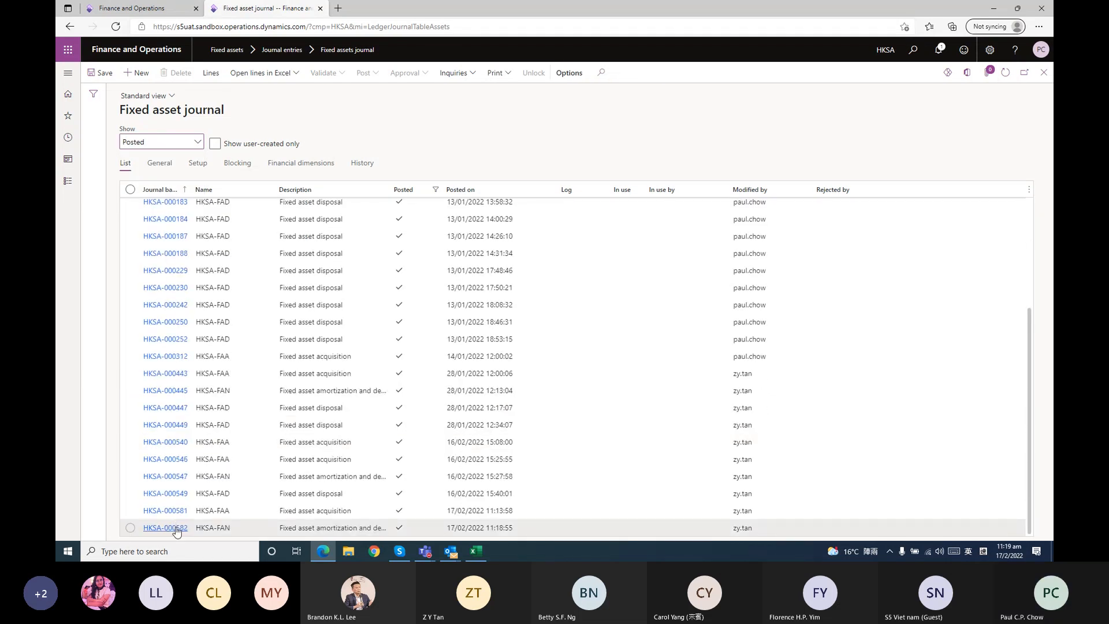
pyautogui.click(176, 529)
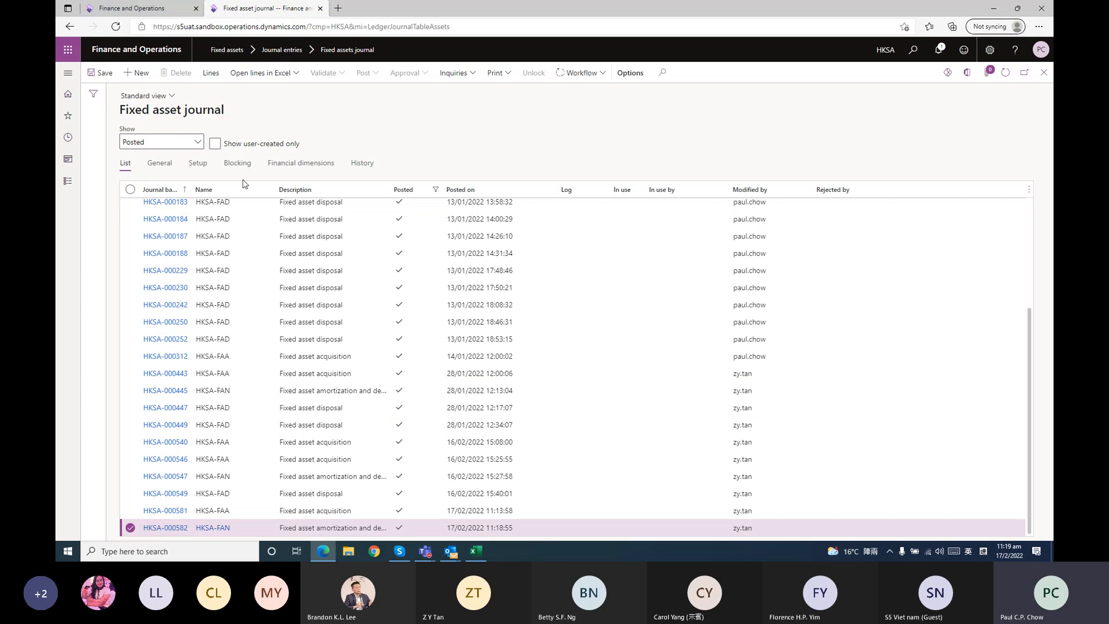
pyautogui.click(208, 159)
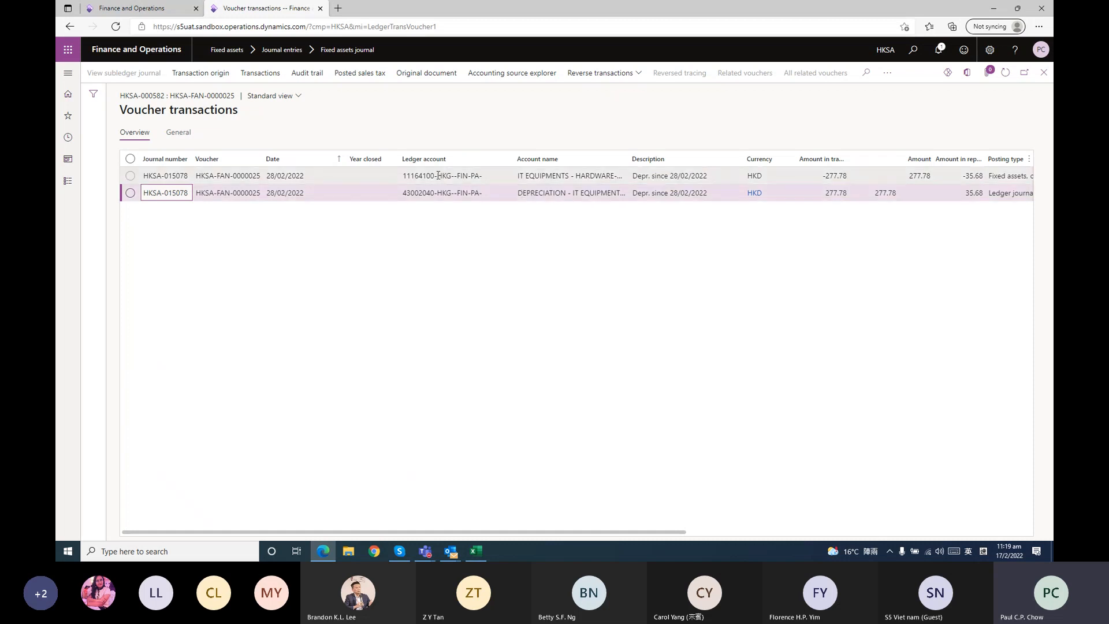
pyautogui.moveTo(439, 175)
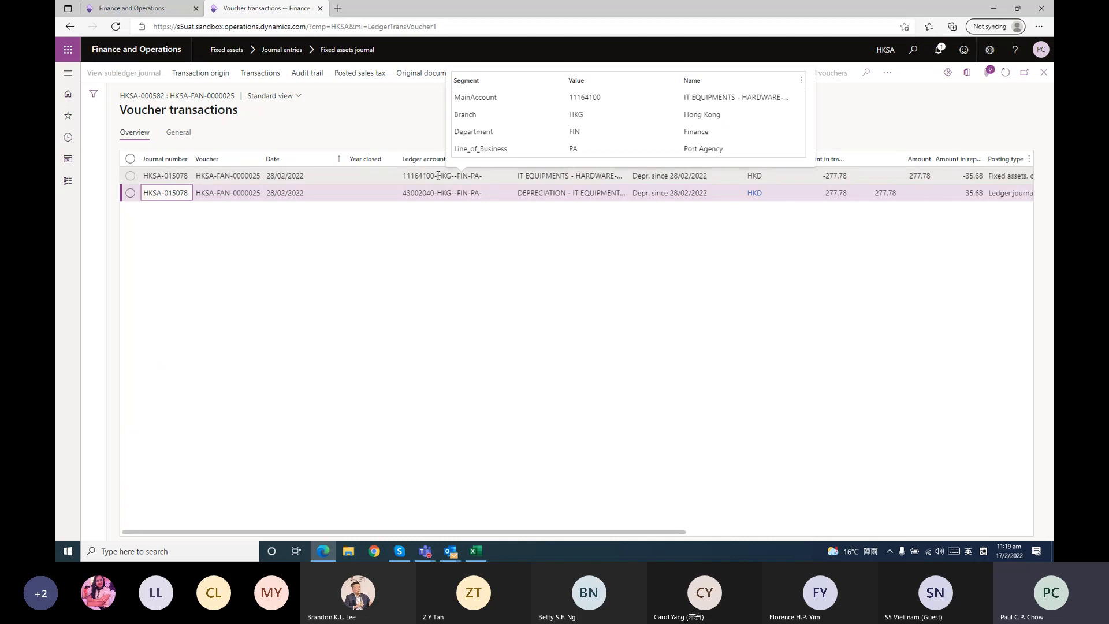
pyautogui.click(1044, 73)
# Open fixed asset HKSA-FACE000000017, review its valuation balances for book 3Y, and return to the dashboard
pyautogui.click(68, 181)
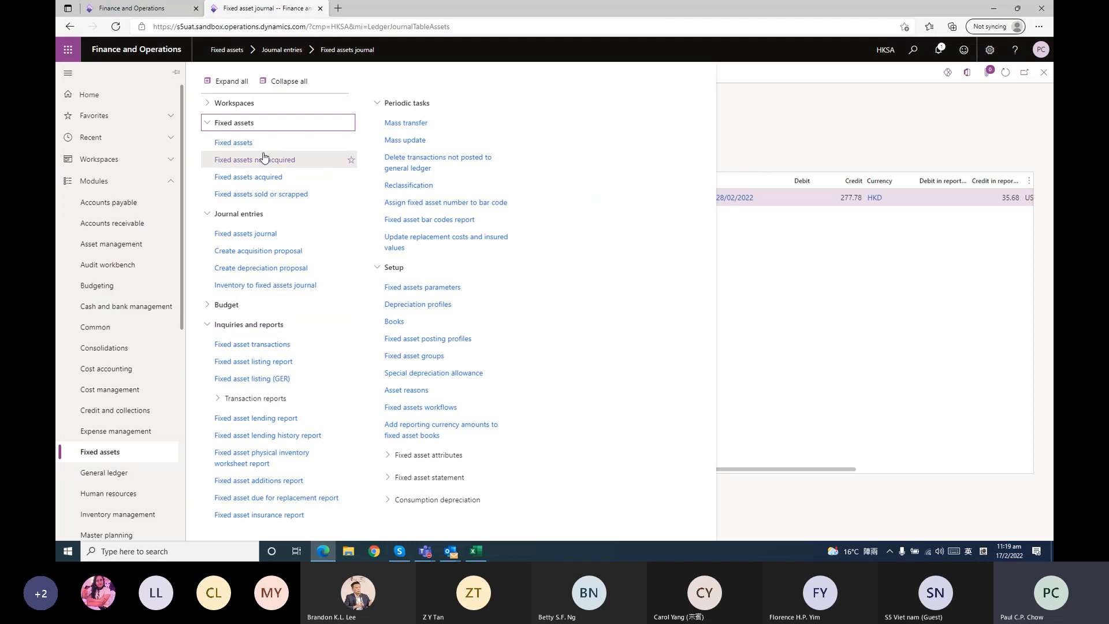
pyautogui.click(260, 143)
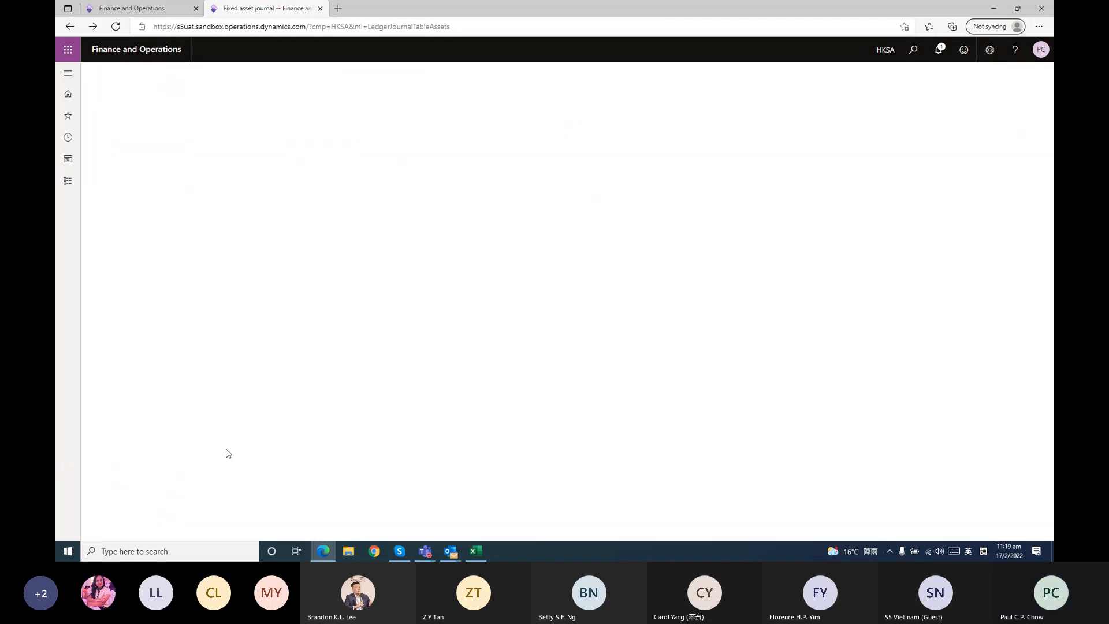
pyautogui.click(203, 392)
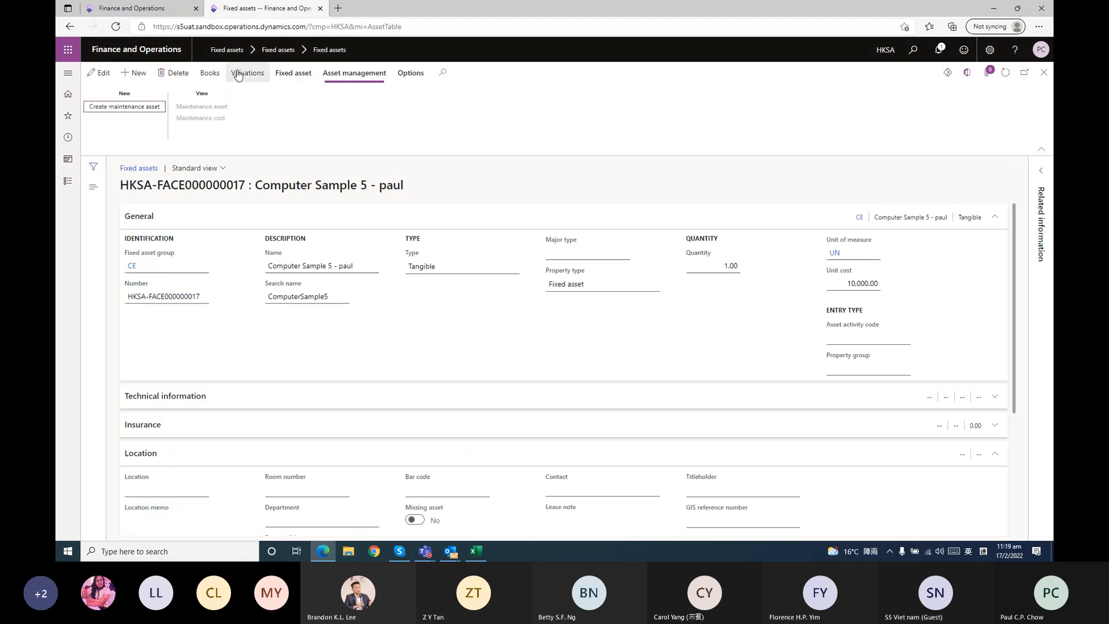
pyautogui.click(240, 74)
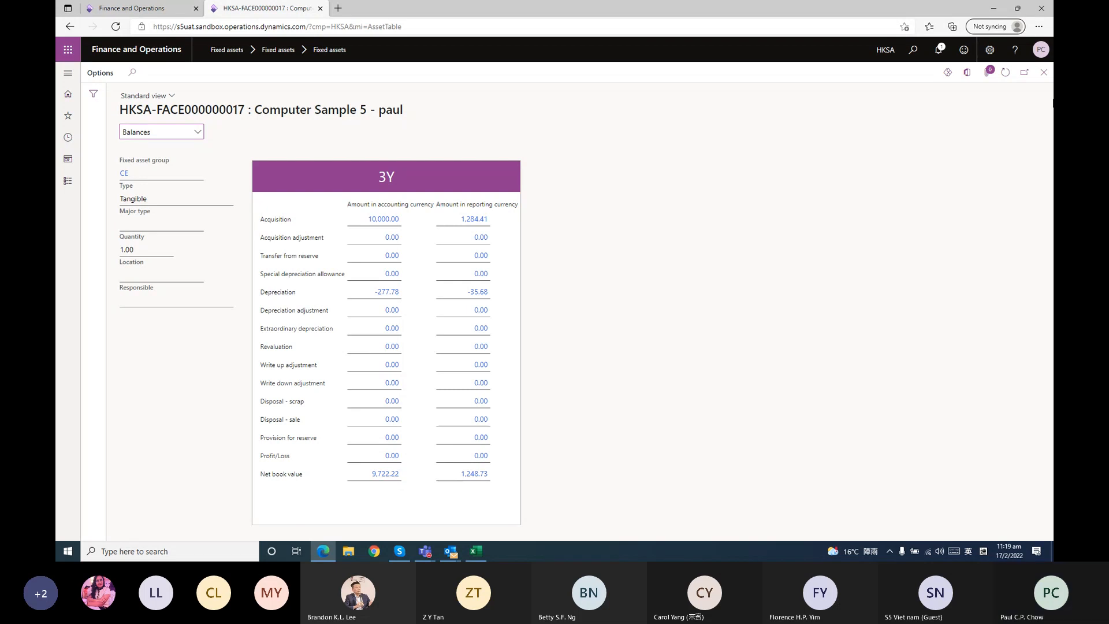
pyautogui.click(1049, 77)
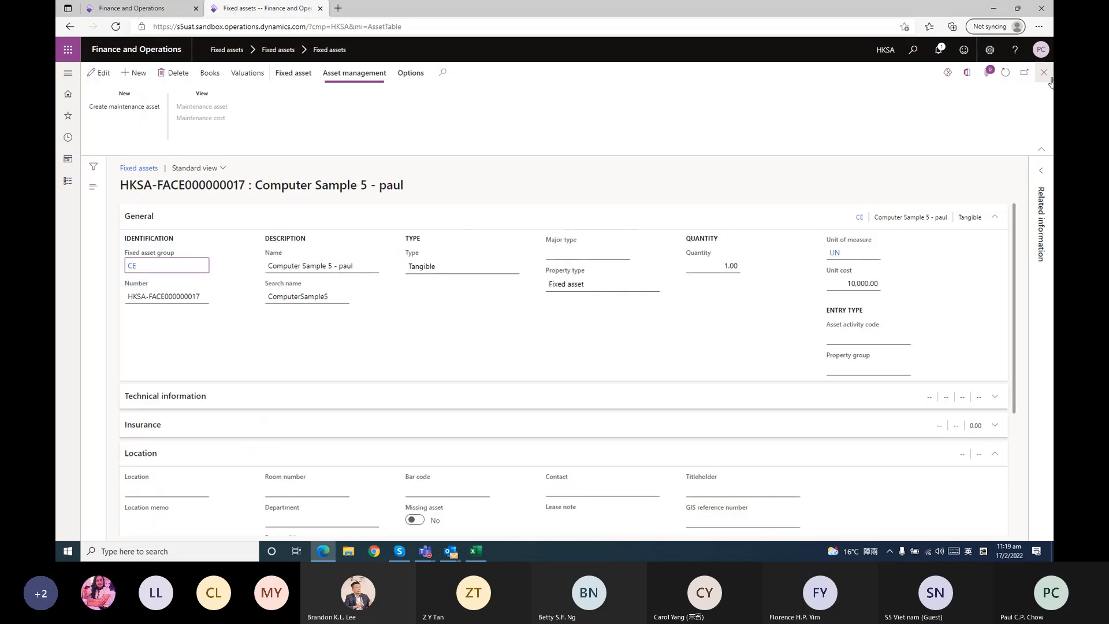
pyautogui.click(1046, 74)
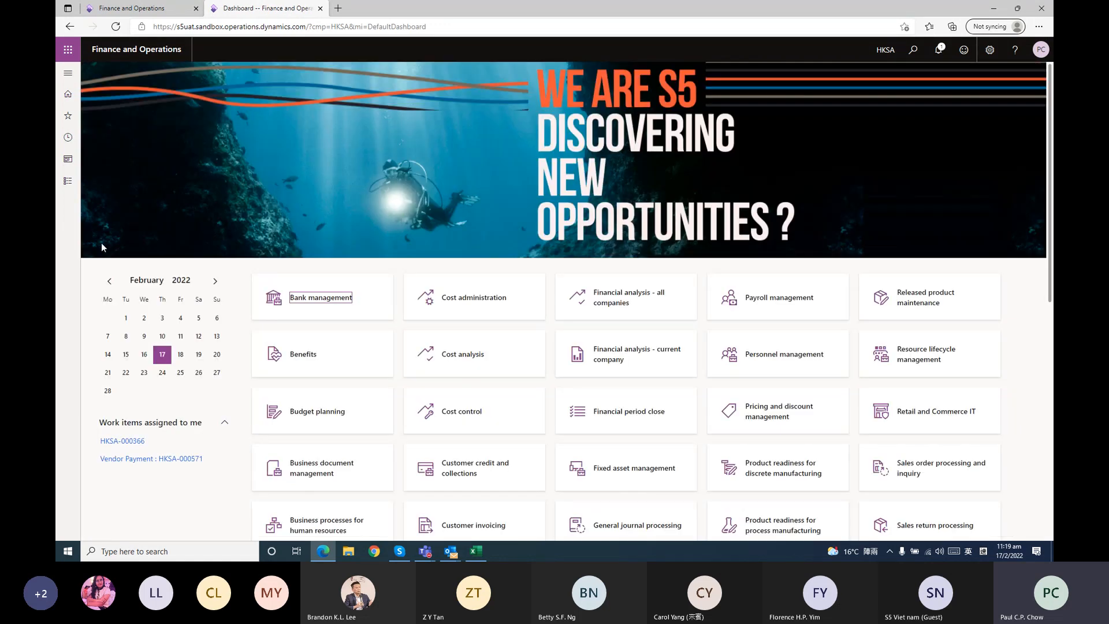
# Create a new fixed assets journal with the journal name HKSA-FAD for asset disposal
pyautogui.click(67, 183)
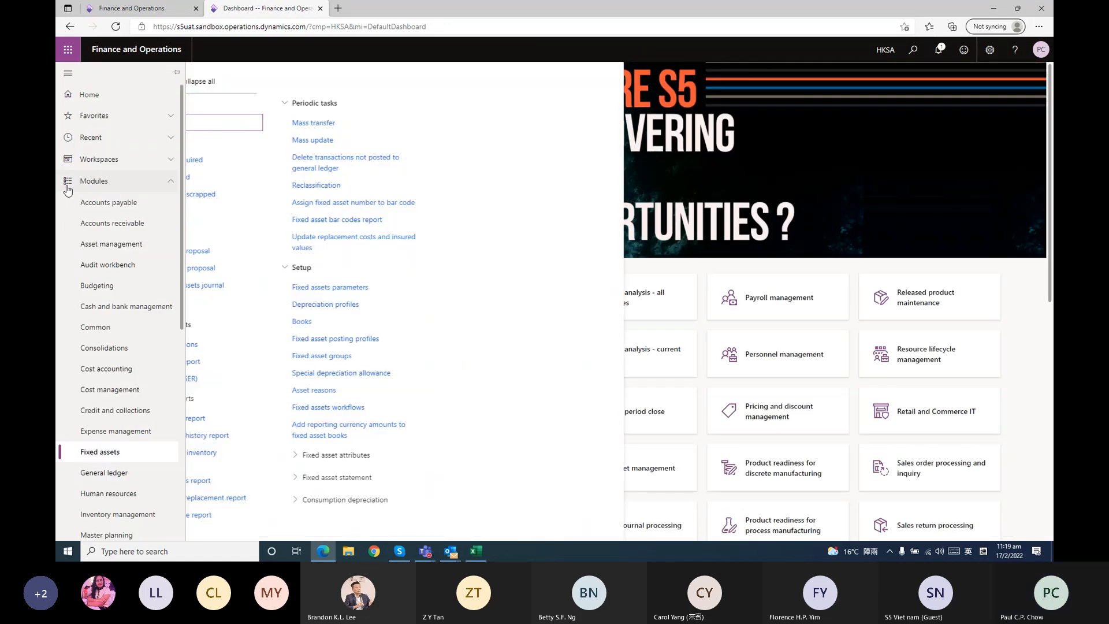
pyautogui.click(413, 283)
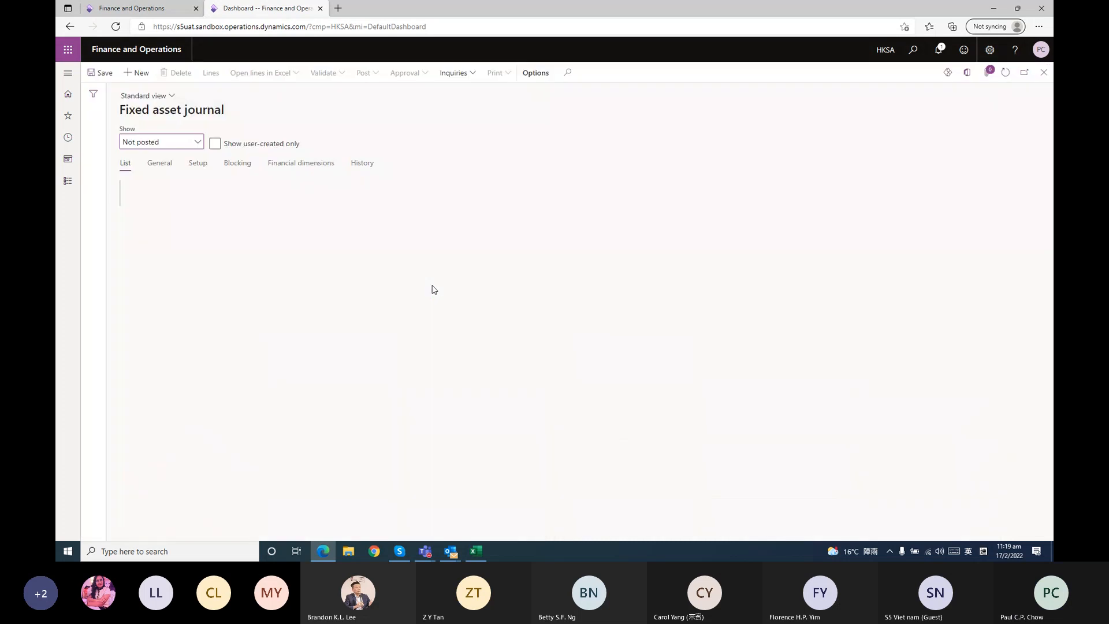
pyautogui.click(199, 143)
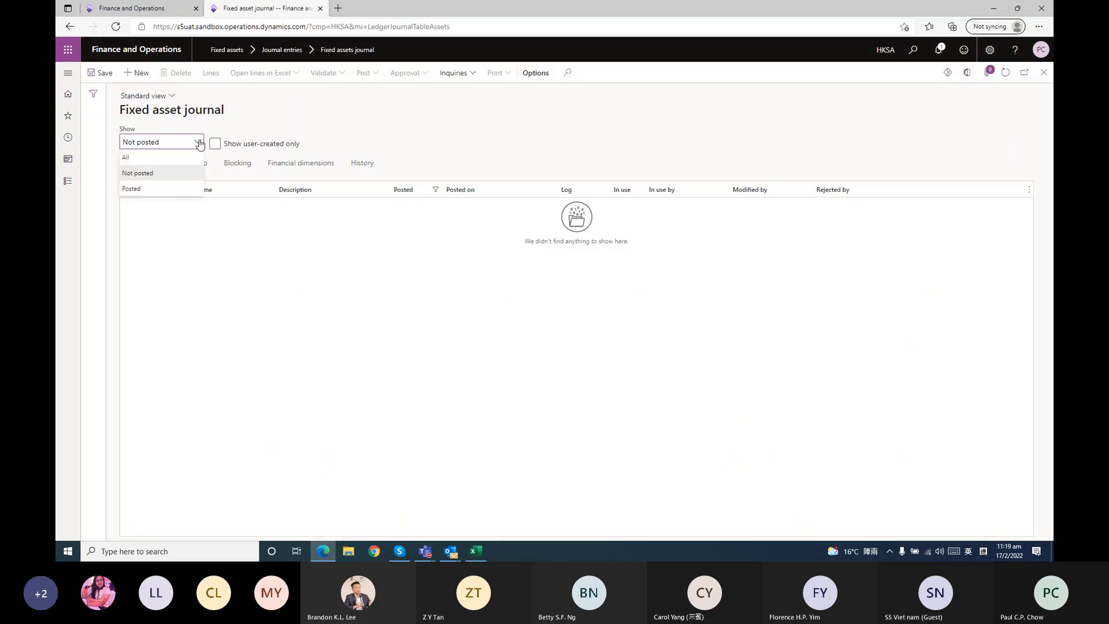
pyautogui.click(277, 128)
pyautogui.click(140, 75)
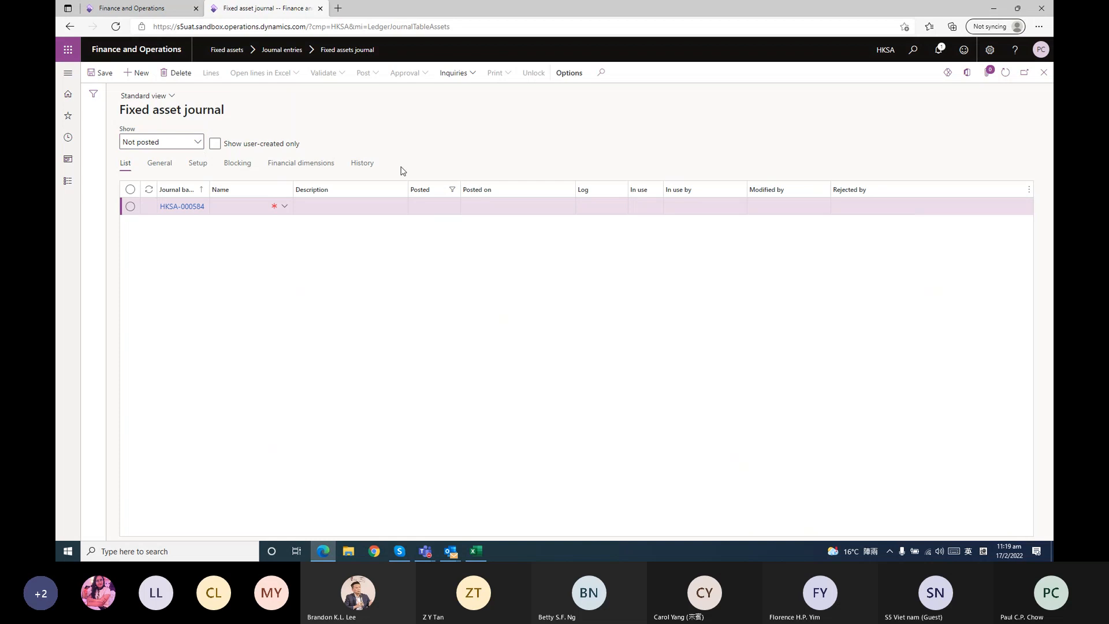
pyautogui.click(284, 207)
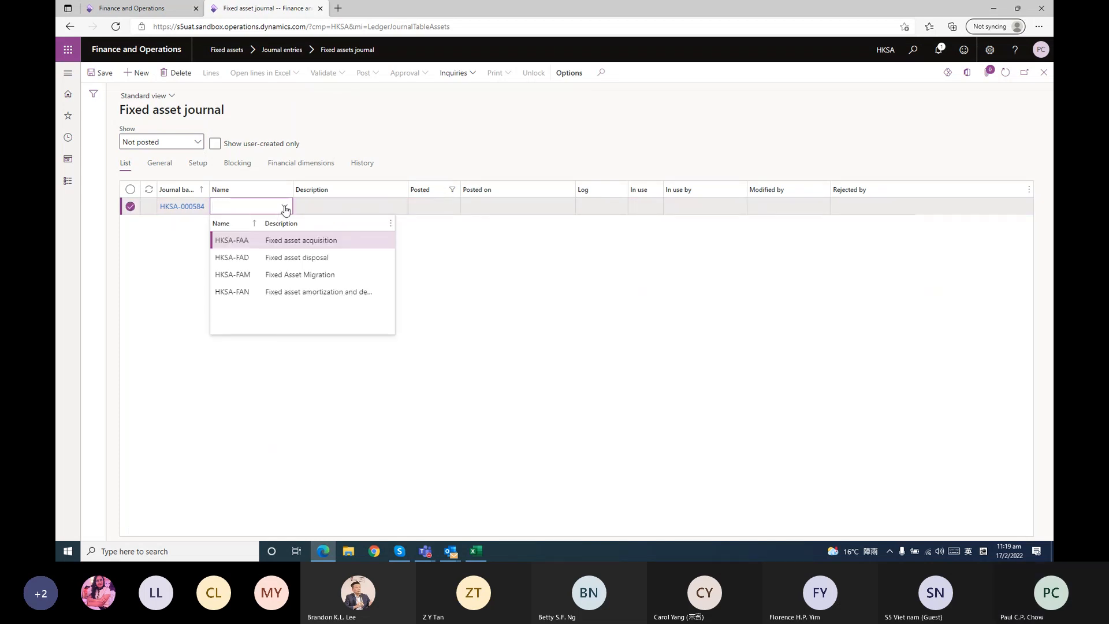
pyautogui.click(289, 257)
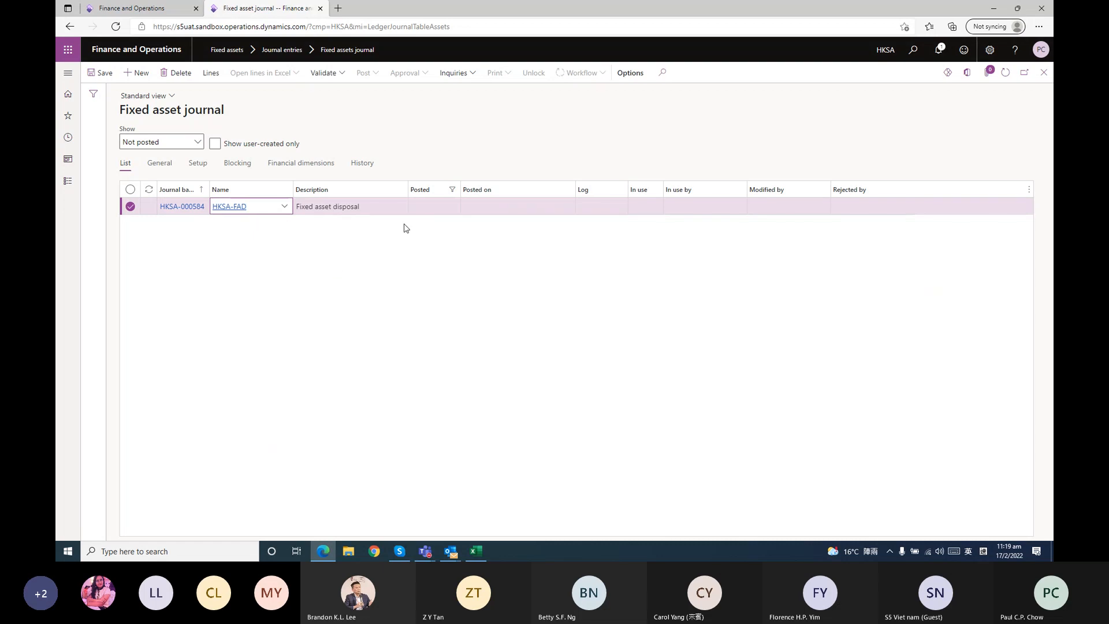
# Enter a Disposal - scrap line for asset HKSA-FACE000000017 in the disposal journal and check its offset account field
pyautogui.click(217, 76)
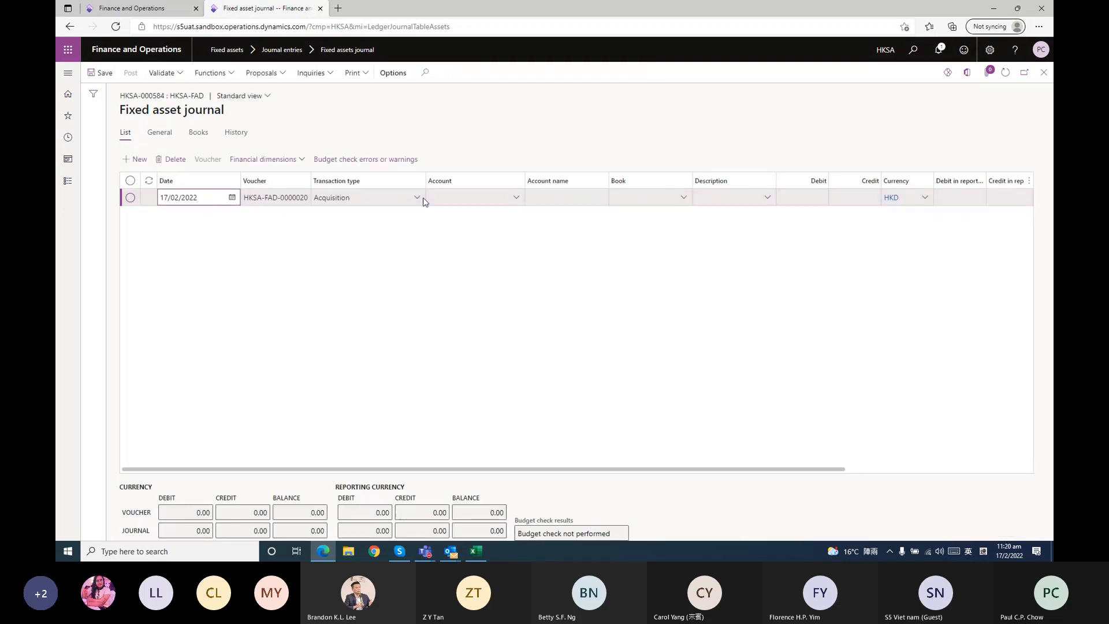
pyautogui.click(417, 197)
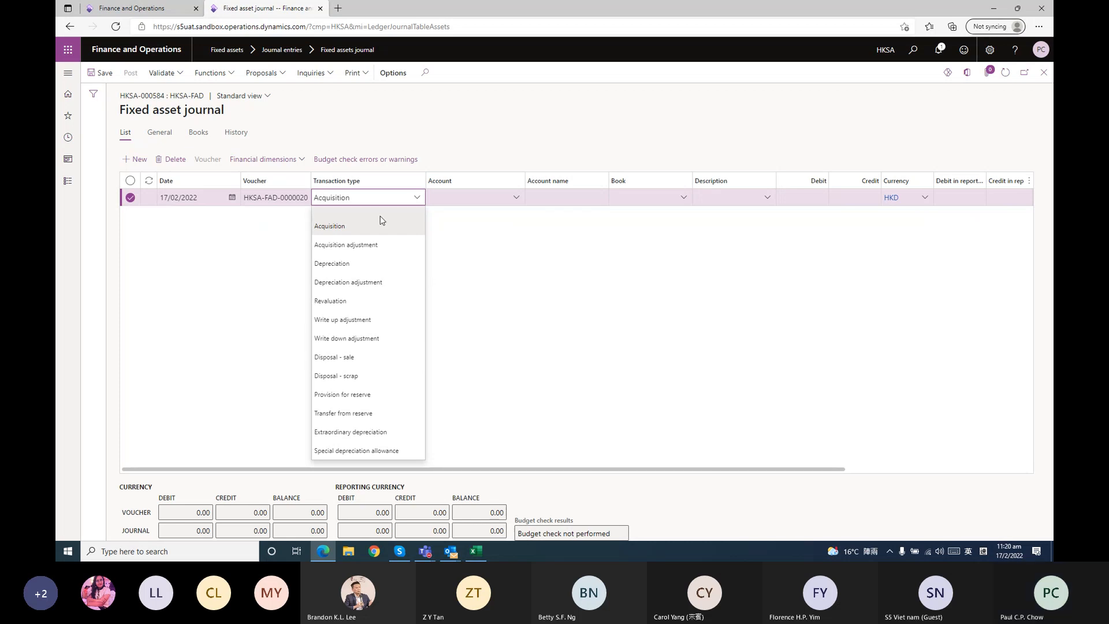
pyautogui.click(362, 376)
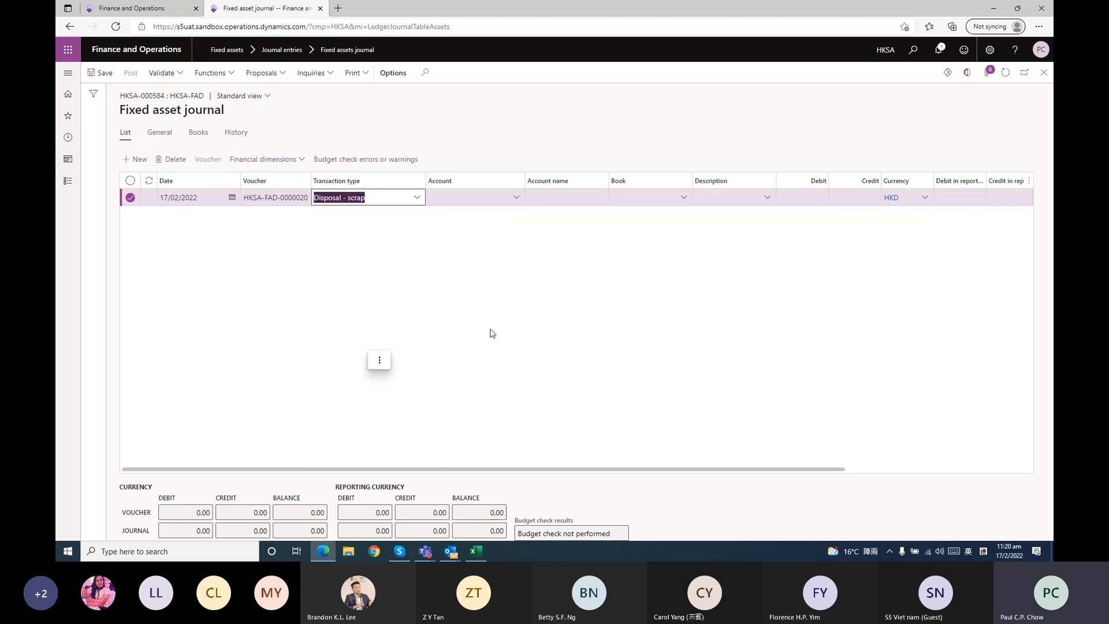
pyautogui.click(516, 199)
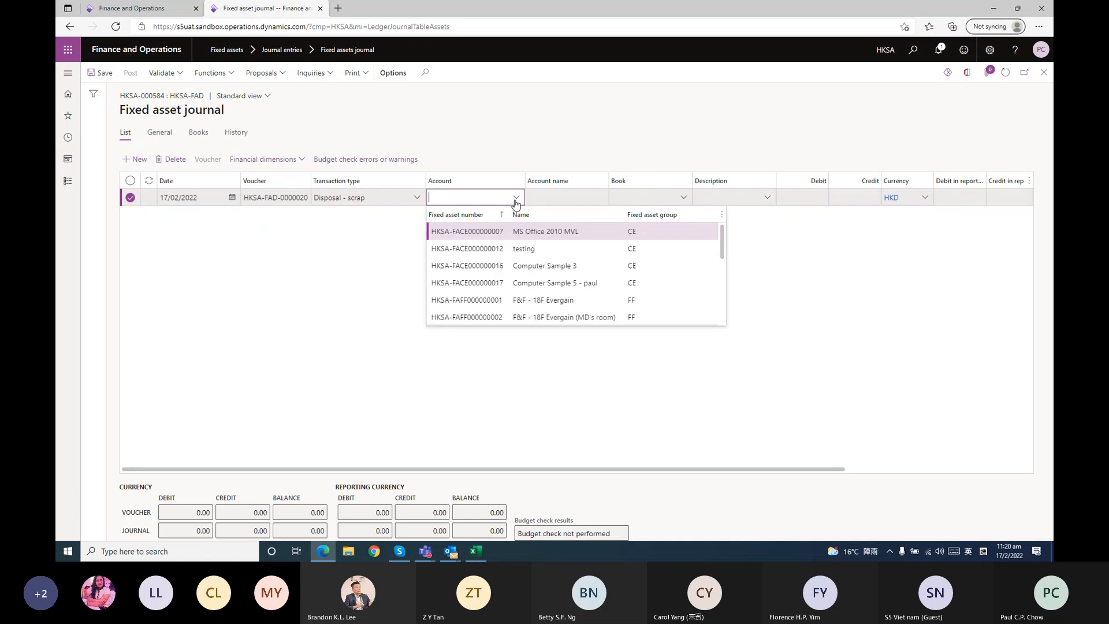
pyautogui.click(439, 283)
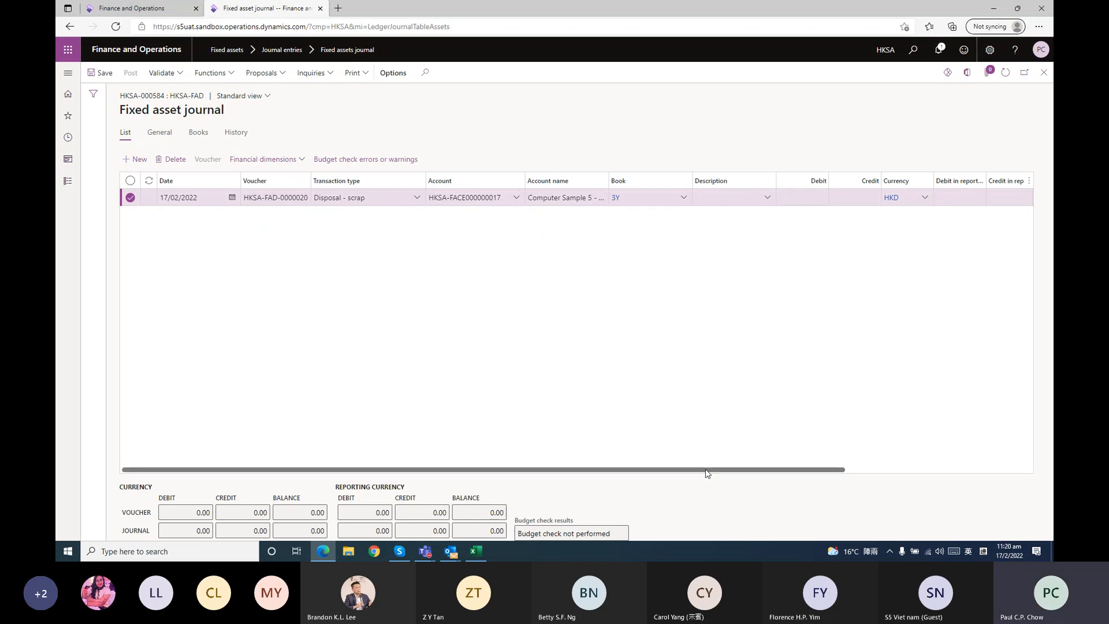
pyautogui.moveTo(706, 472); pyautogui.dragTo(975, 464)
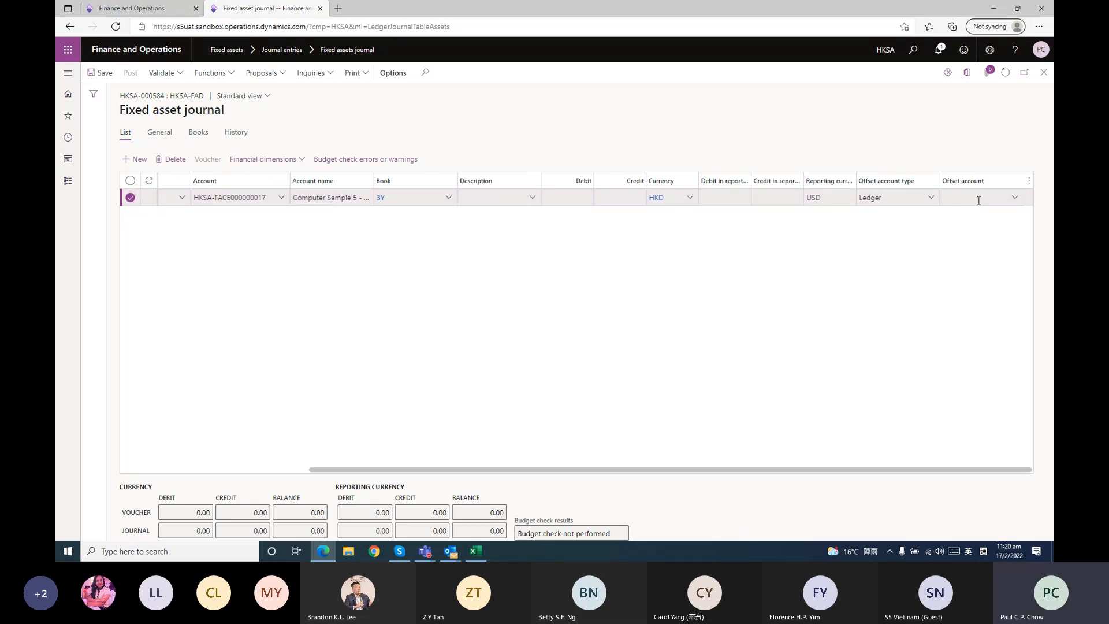
pyautogui.moveTo(874, 468); pyautogui.dragTo(532, 472)
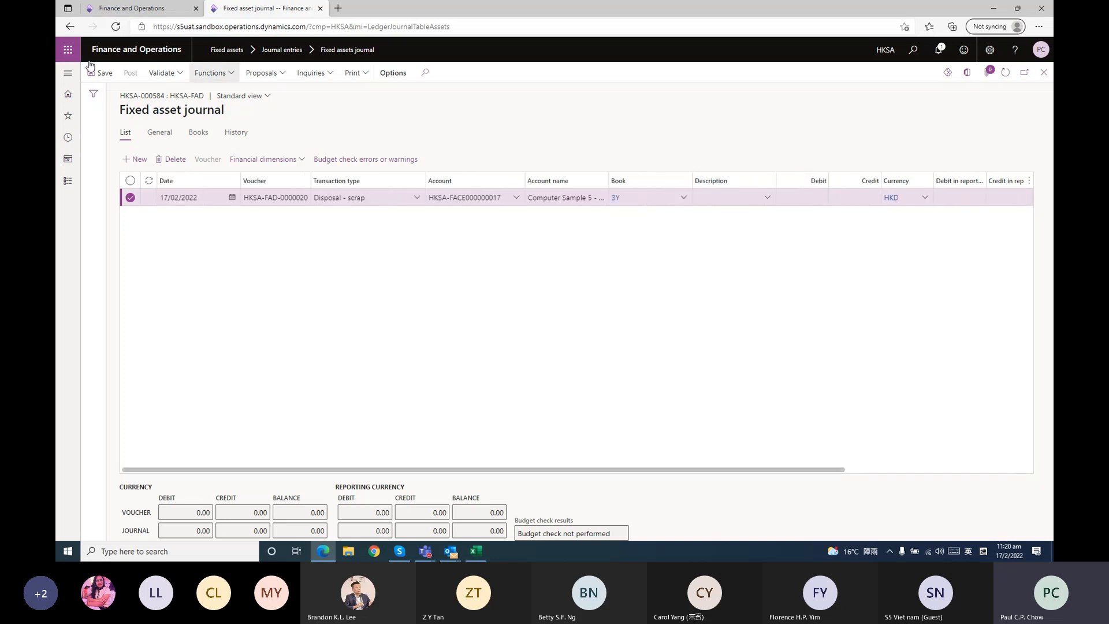
# Validate the disposal journal HKSA-000584 and submit it to the posting workflow without a comment
pyautogui.click(164, 73)
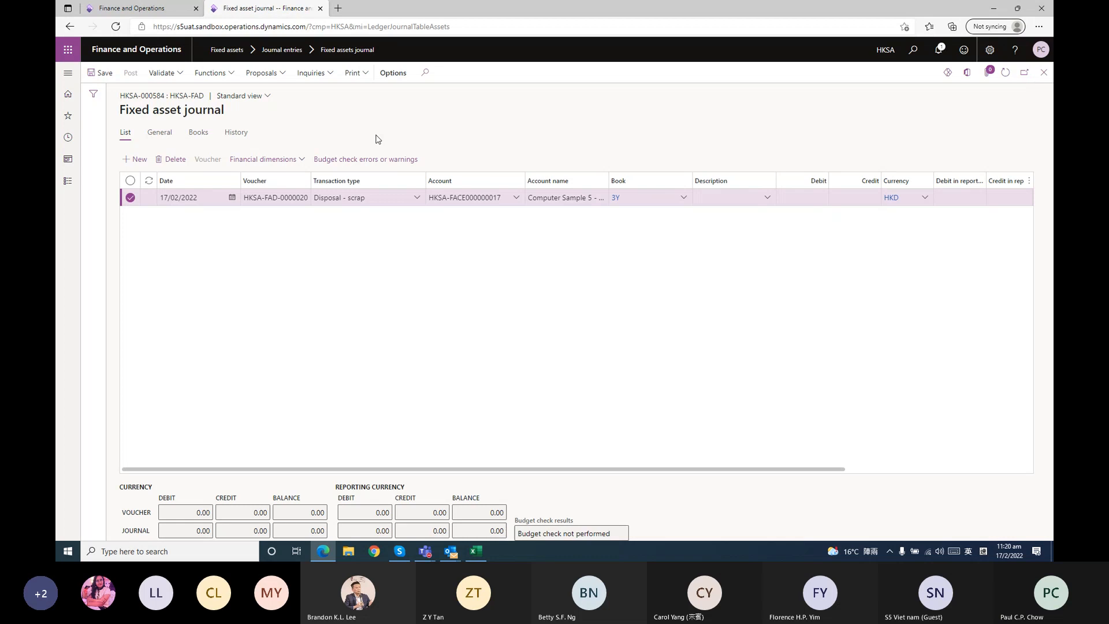
pyautogui.click(164, 92)
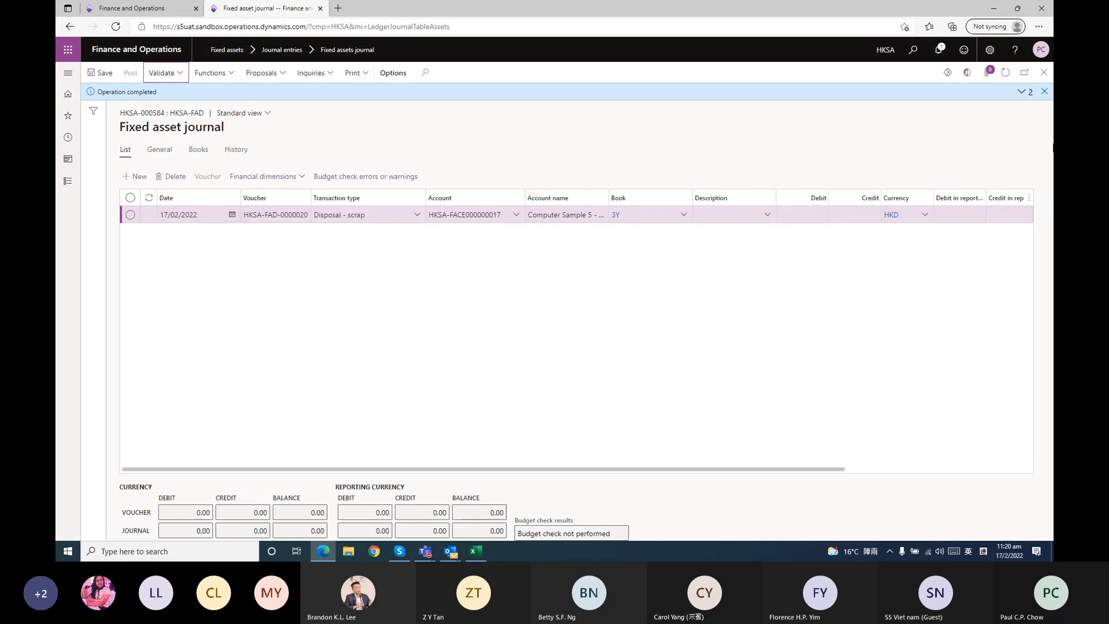
pyautogui.click(1043, 73)
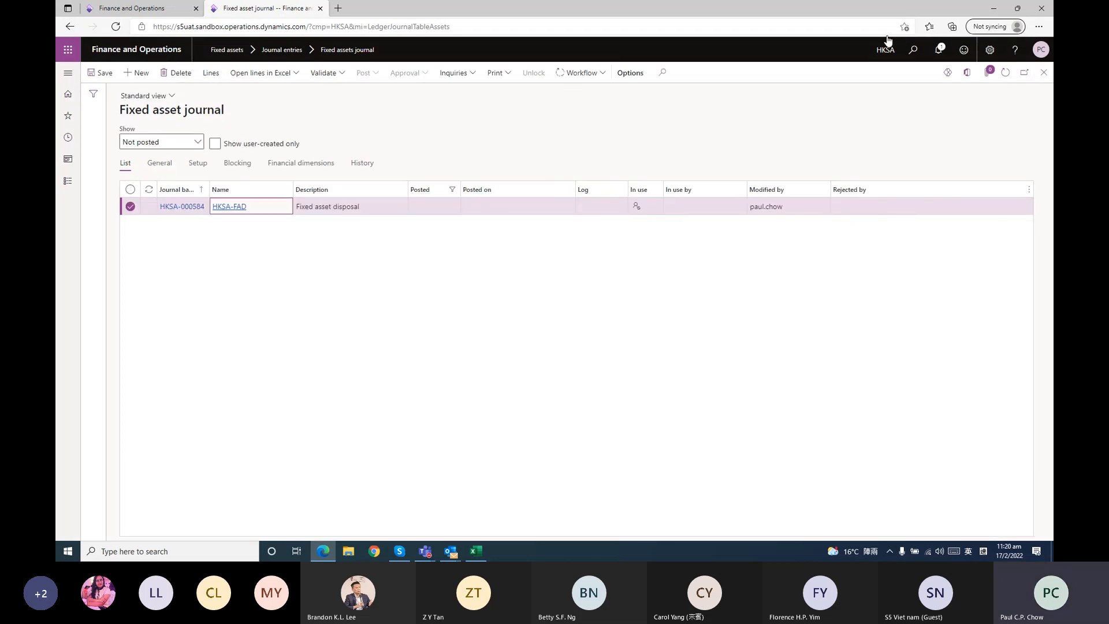
pyautogui.click(580, 72)
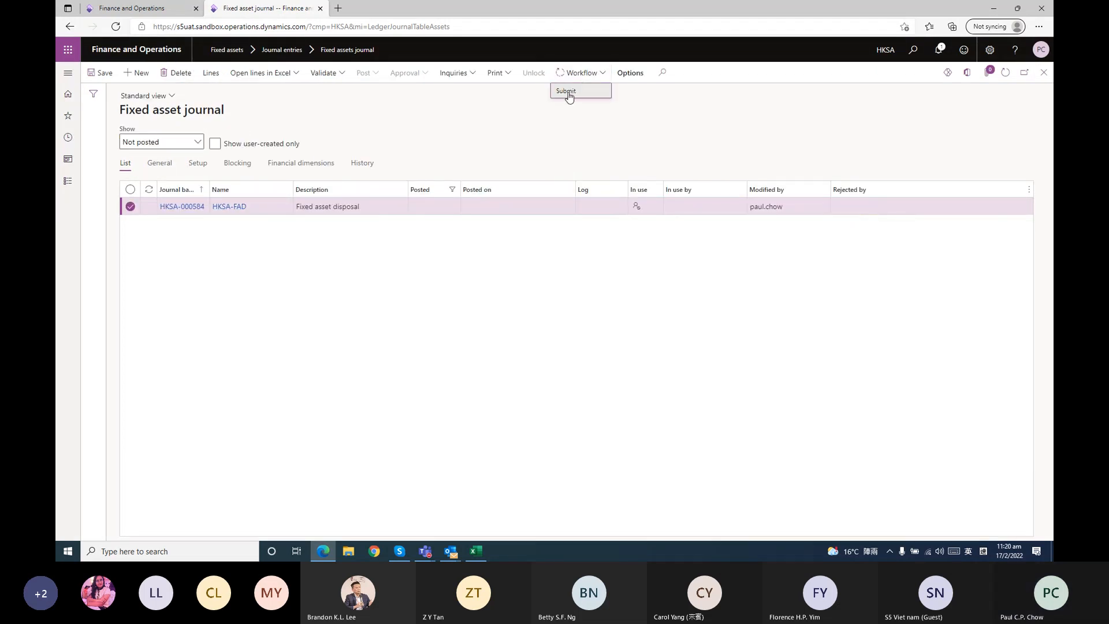
pyautogui.click(568, 92)
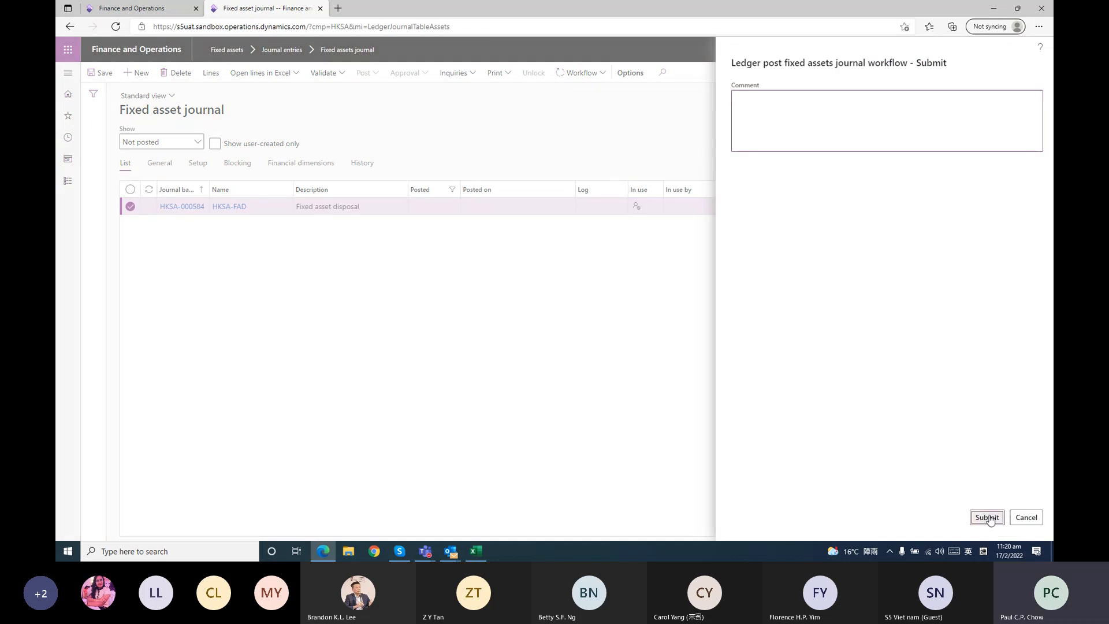
pyautogui.click(988, 517)
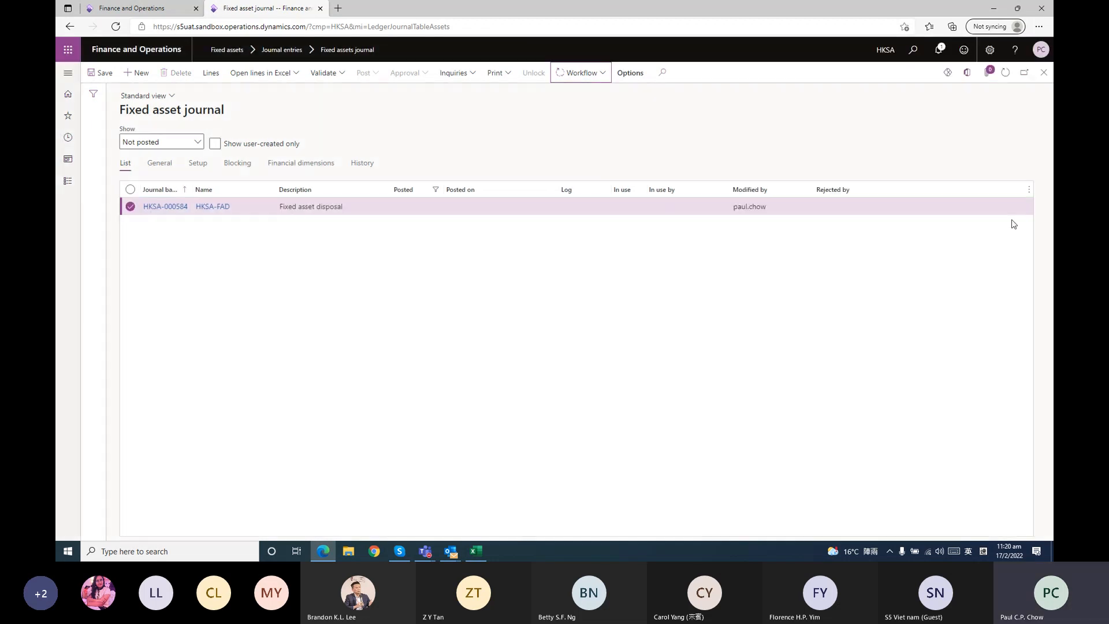
# Refresh the fixed asset journal list, then look through the participant list in the Teams meeting window and return to the journal
pyautogui.click(1004, 78)
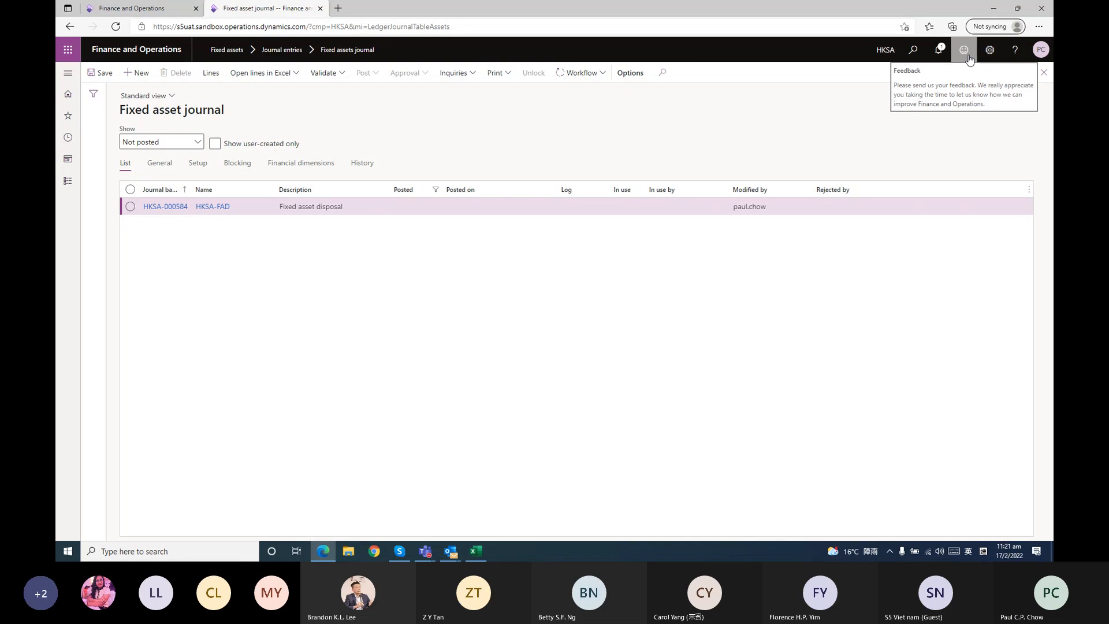
pyautogui.click(430, 551)
pyautogui.click(481, 491)
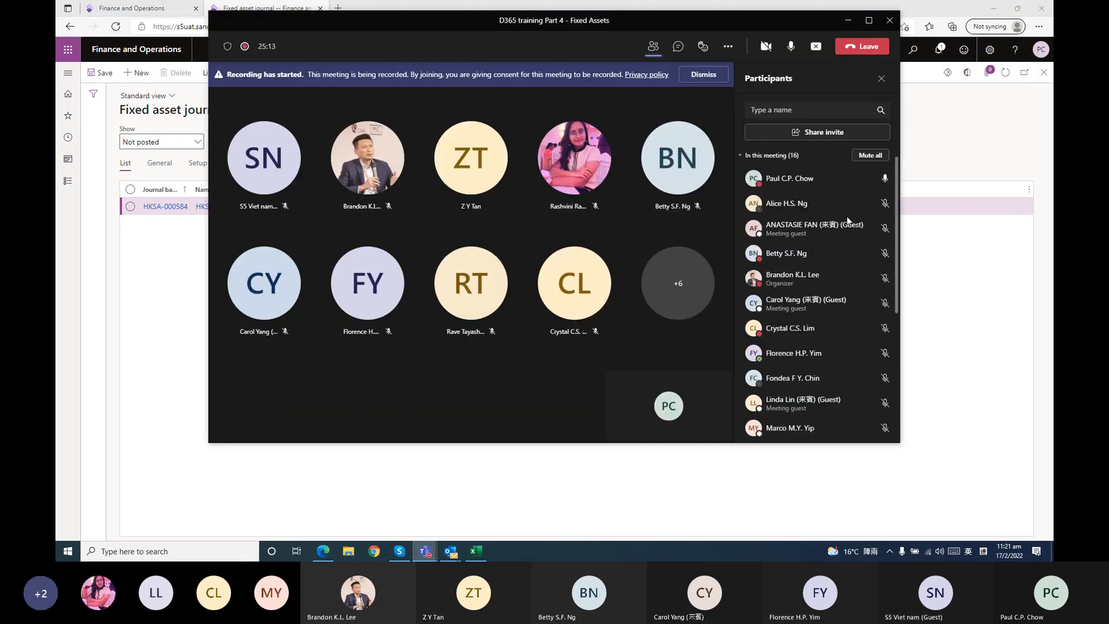
pyautogui.scroll(-4, 850, 224)
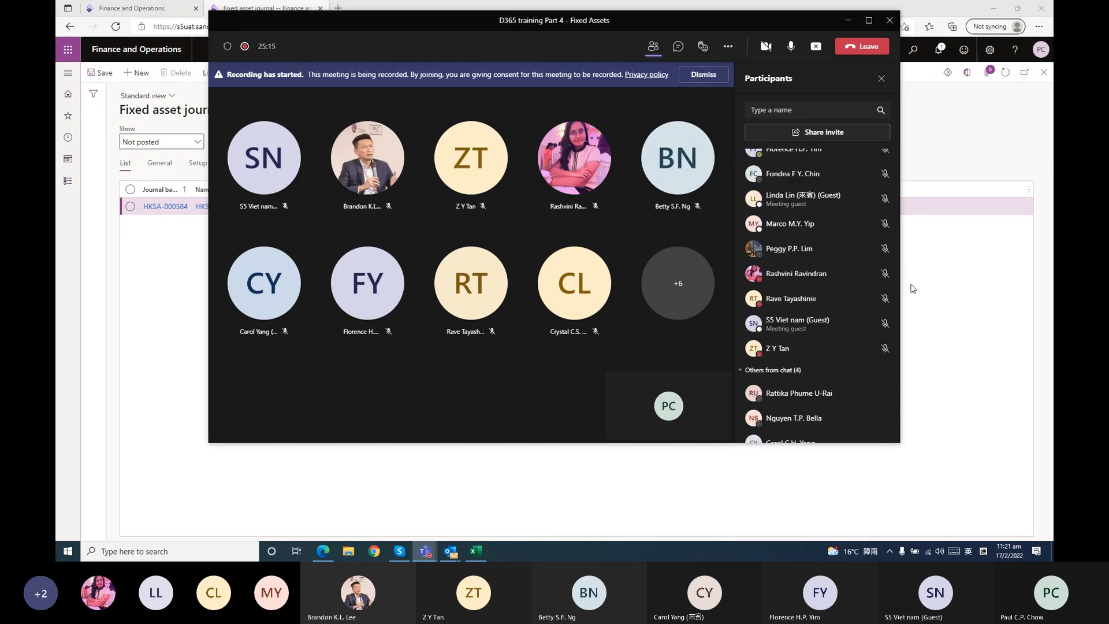
pyautogui.click(947, 339)
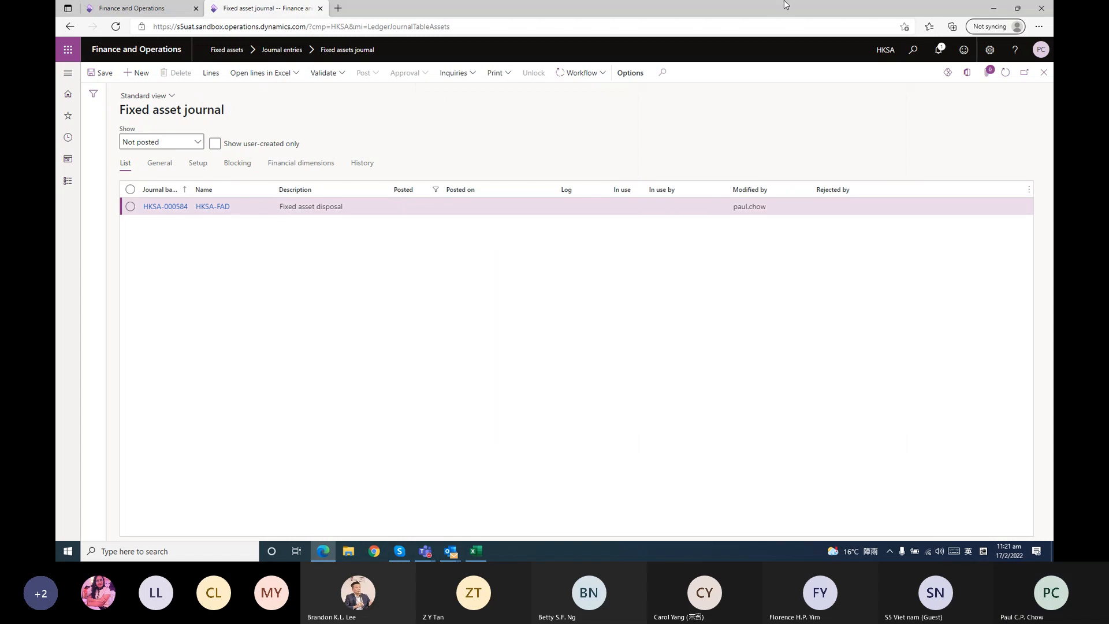
# Check the workflow options of disposal journal HKSA-000584 and keep refreshing the Not posted list until the journal leaves it
pyautogui.click(1004, 74)
pyautogui.click(595, 75)
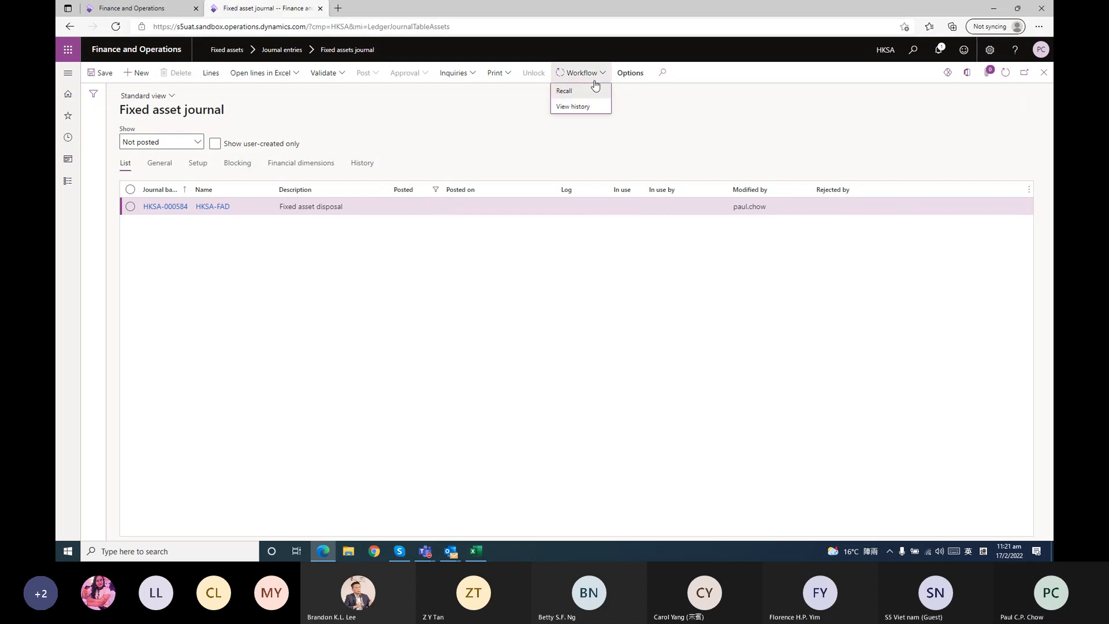
pyautogui.click(722, 128)
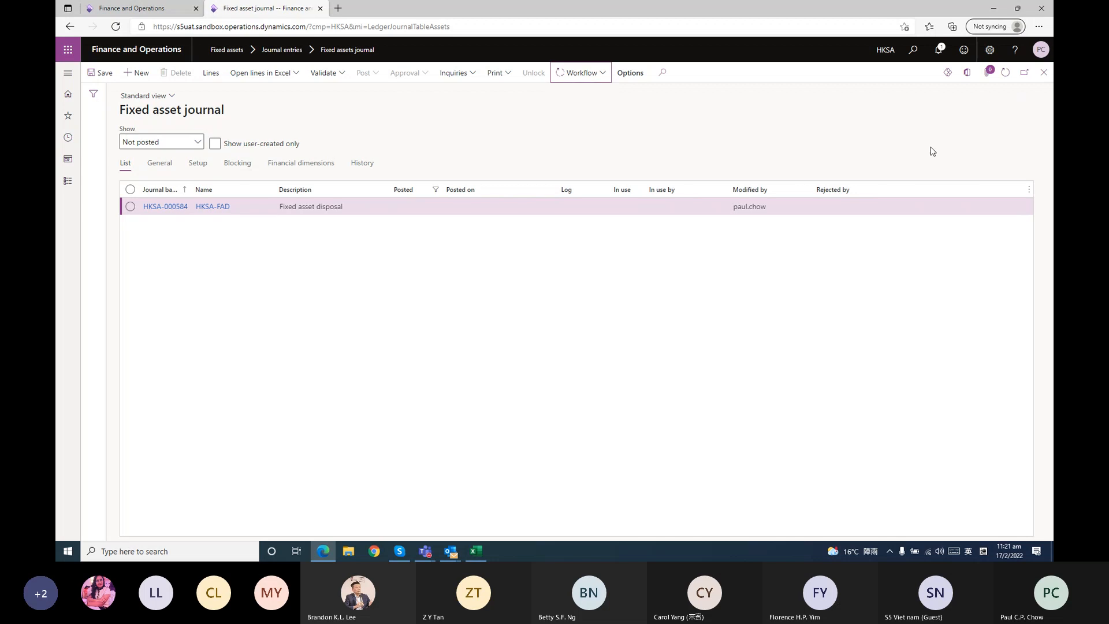
pyautogui.click(1013, 81)
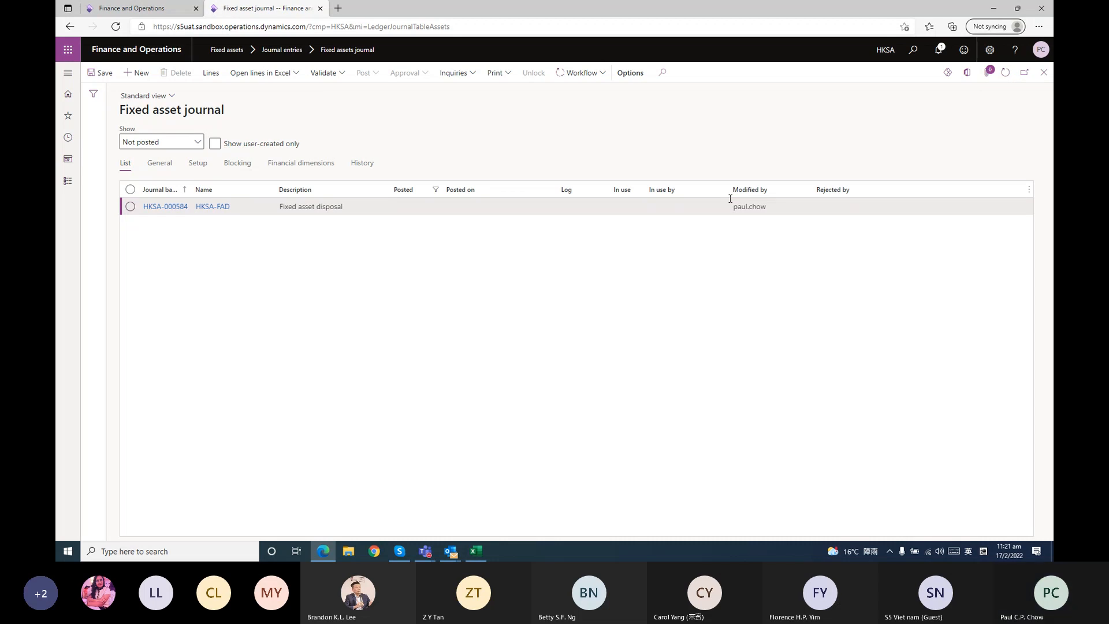
pyautogui.click(1005, 73)
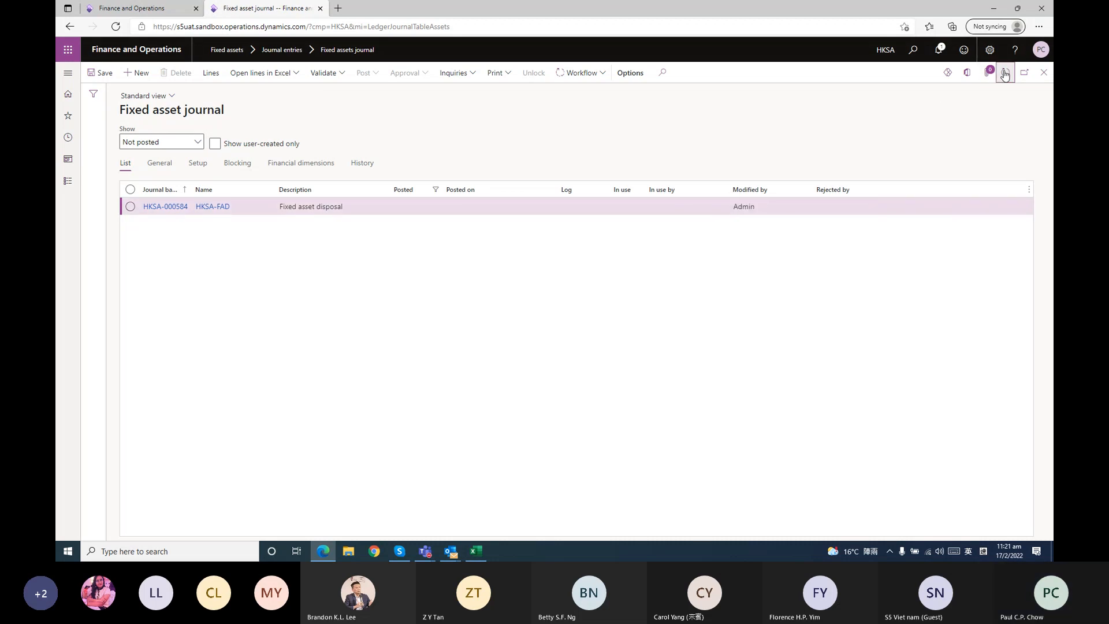
pyautogui.click(890, 111)
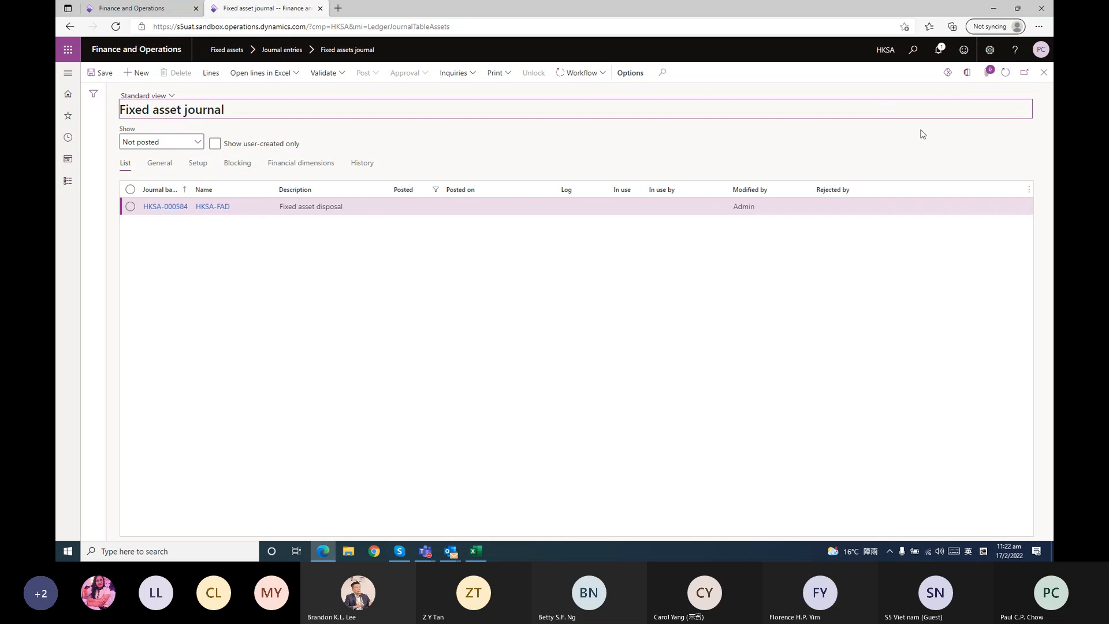
pyautogui.click(1002, 77)
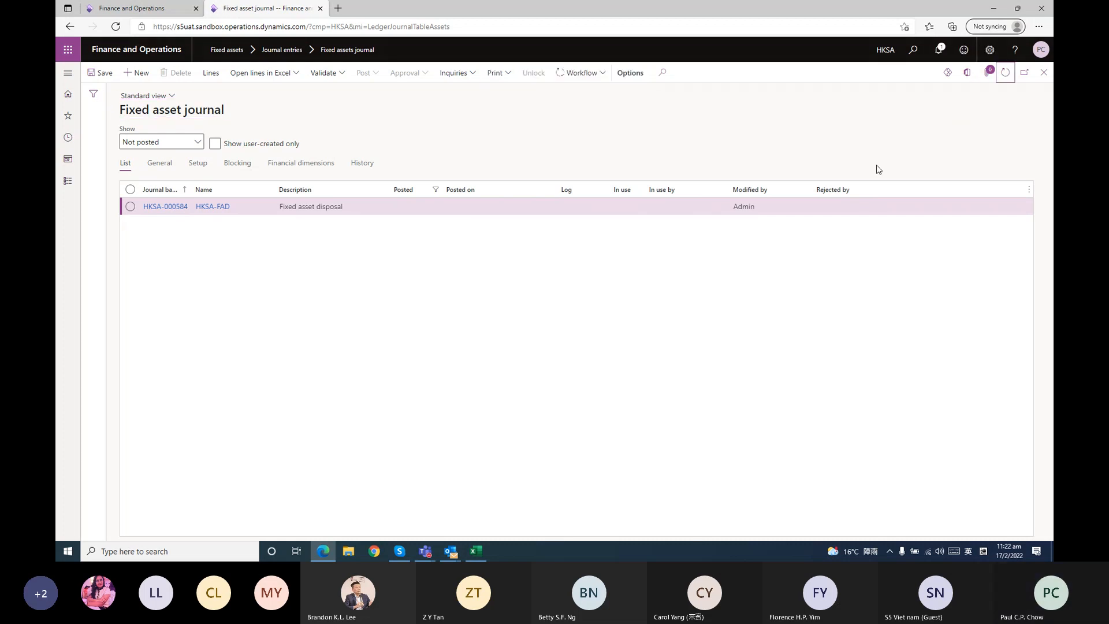
pyautogui.click(1009, 76)
pyautogui.click(1009, 77)
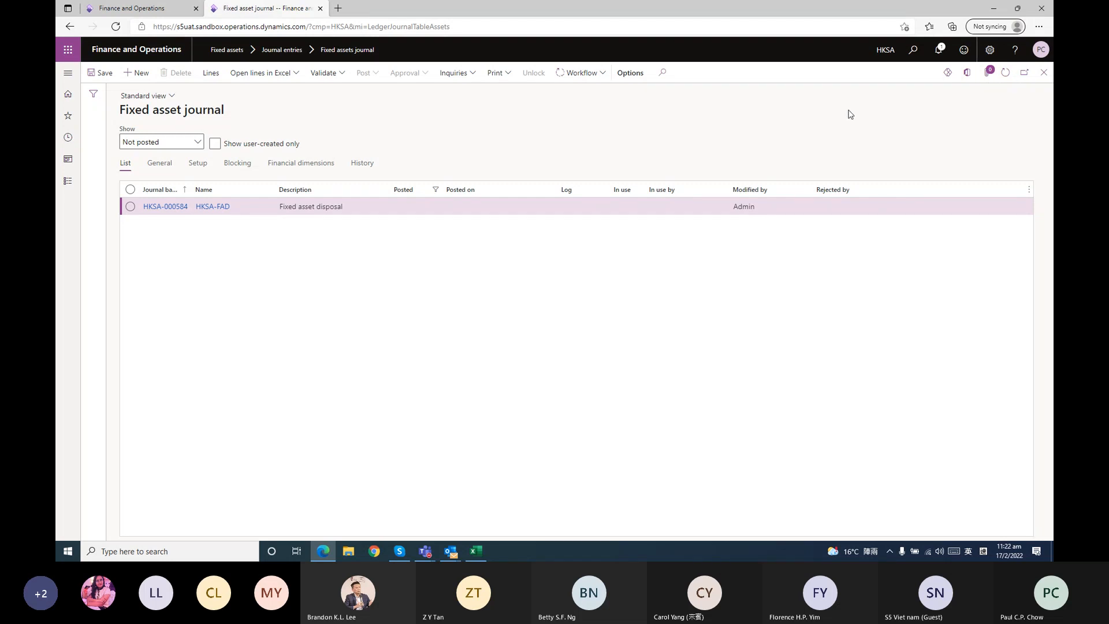
pyautogui.click(1007, 75)
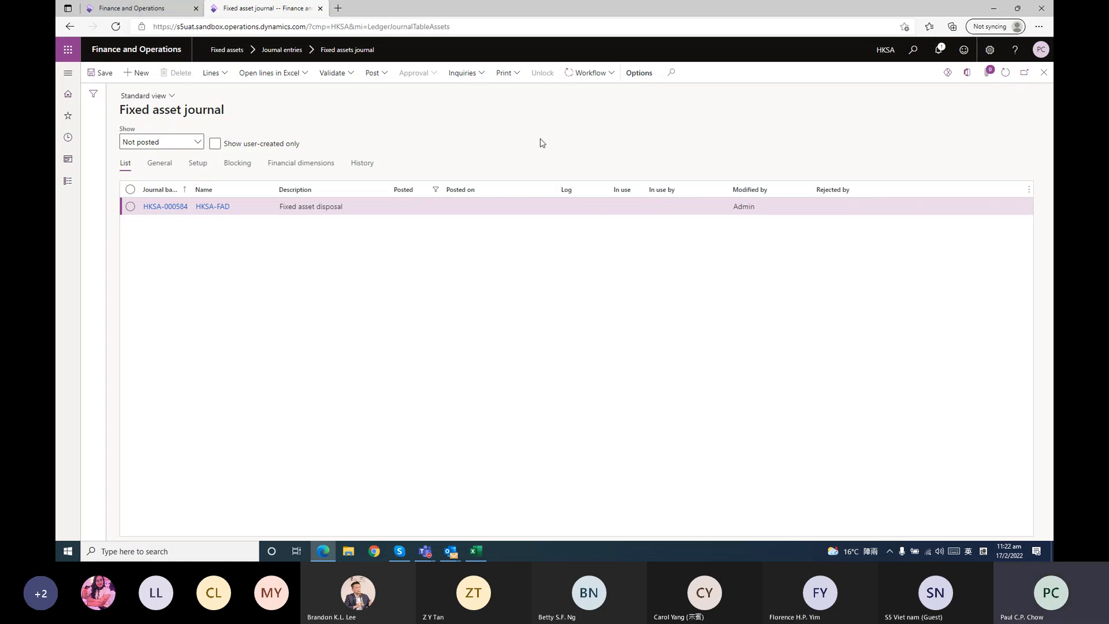
pyautogui.click(1007, 74)
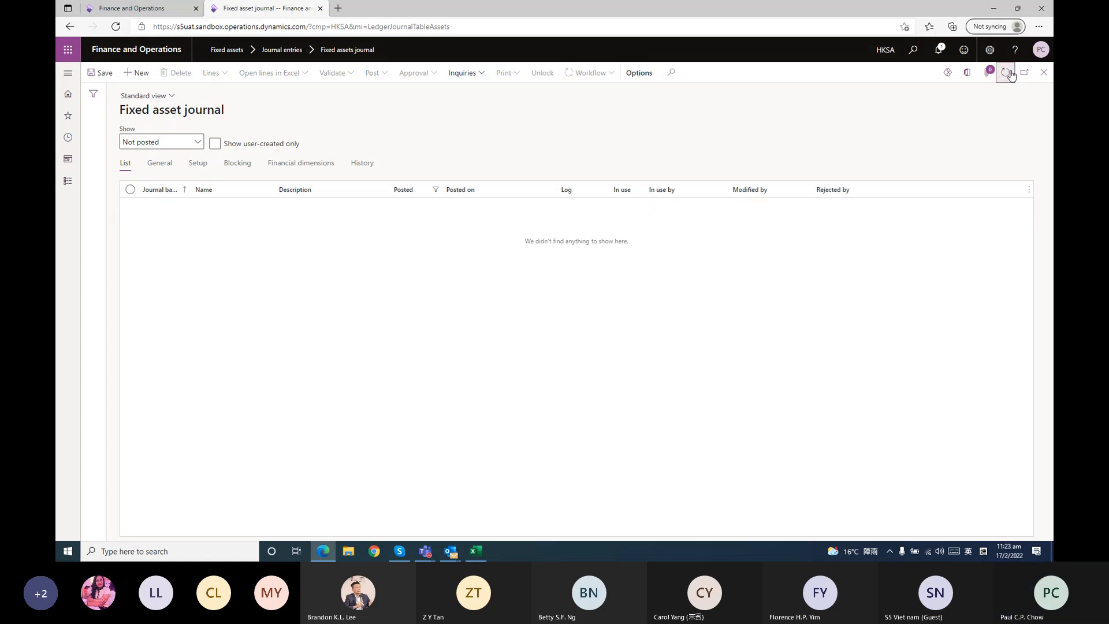
# Show the Posted journals, open disposal journal HKSA-000584 and view the voucher transactions of its scrap line
pyautogui.click(197, 142)
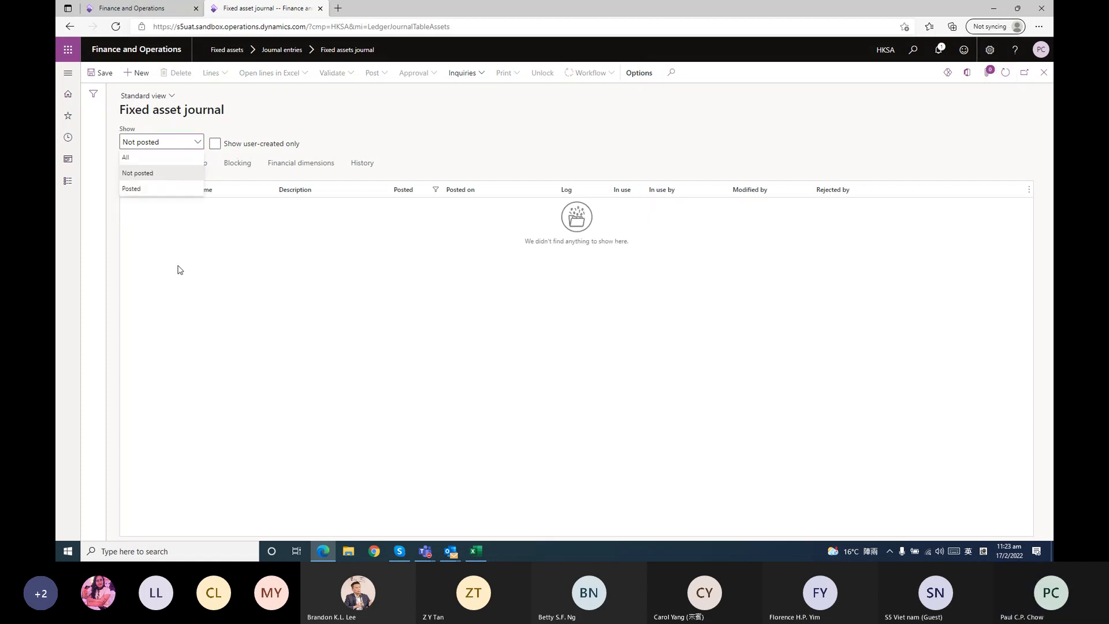
pyautogui.click(165, 192)
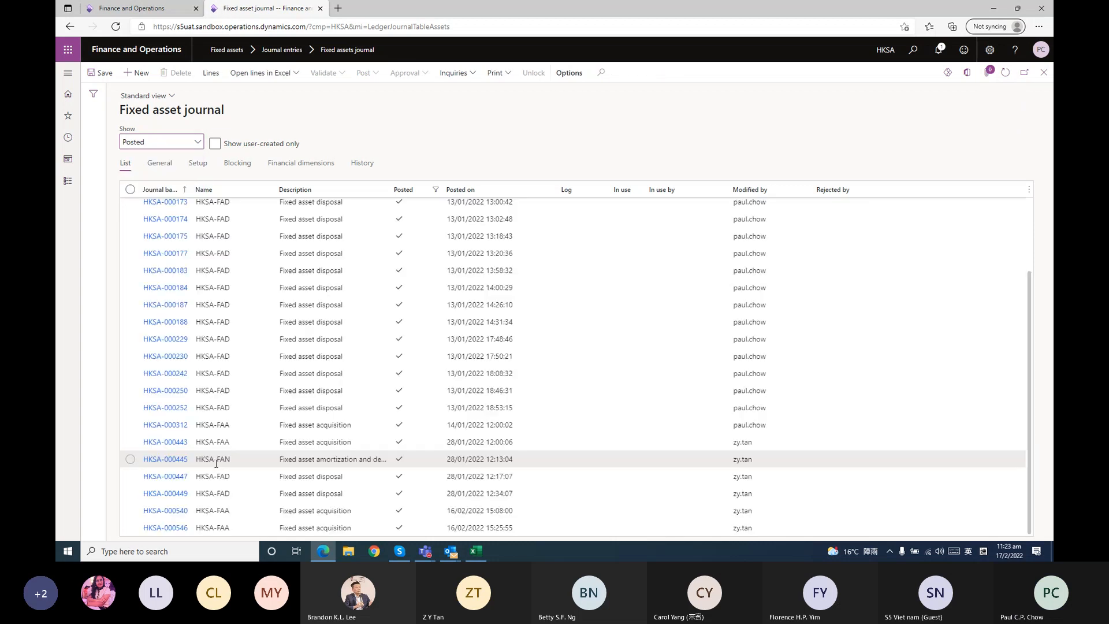
pyautogui.click(174, 527)
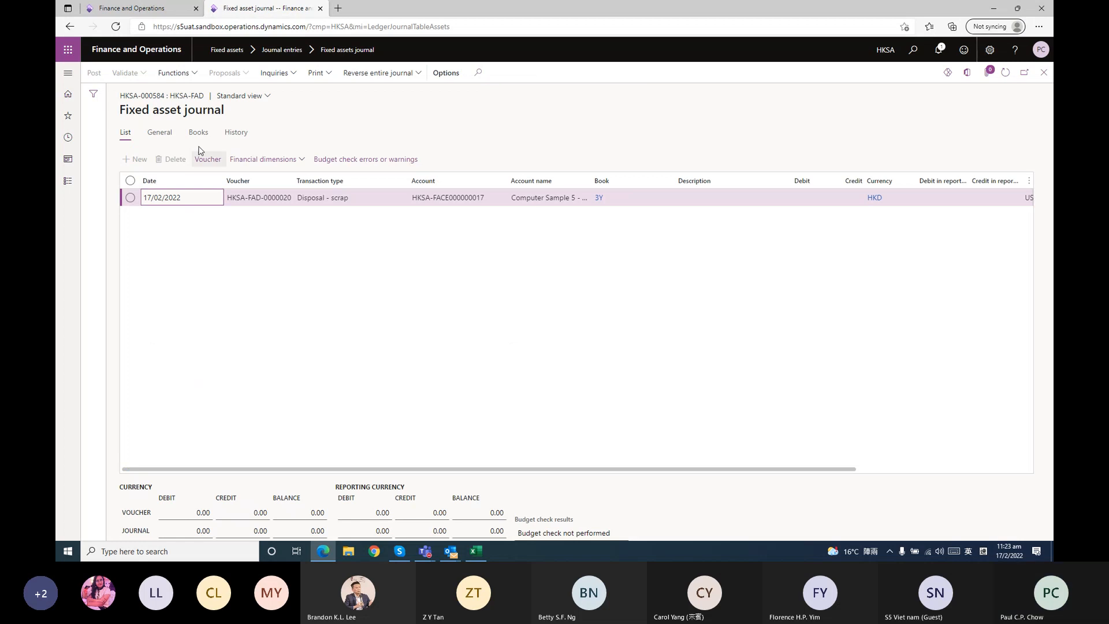
pyautogui.click(198, 161)
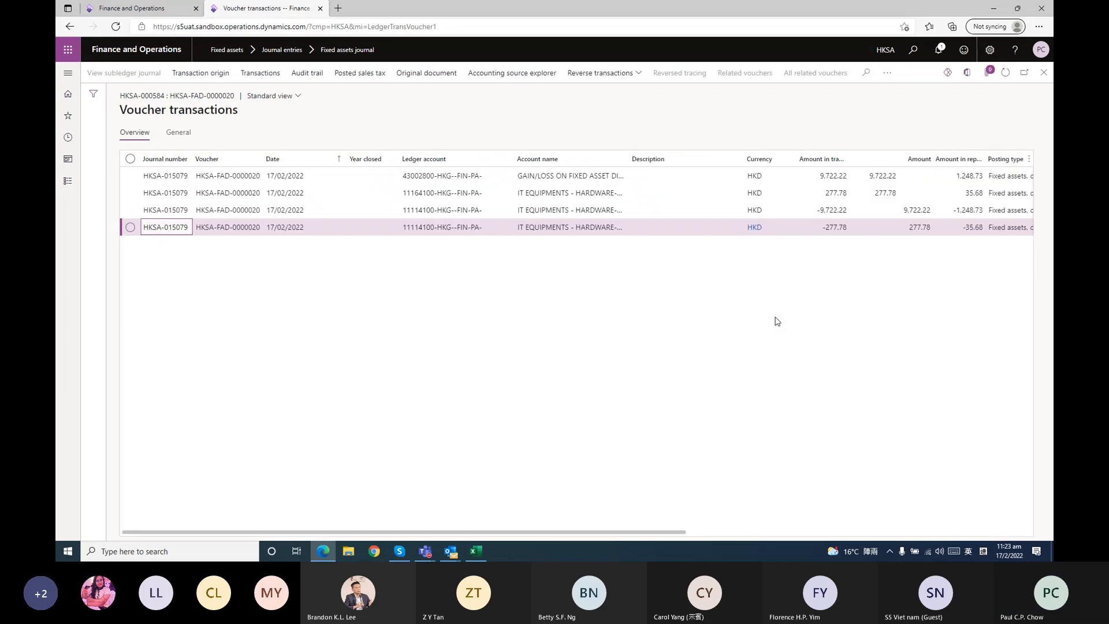
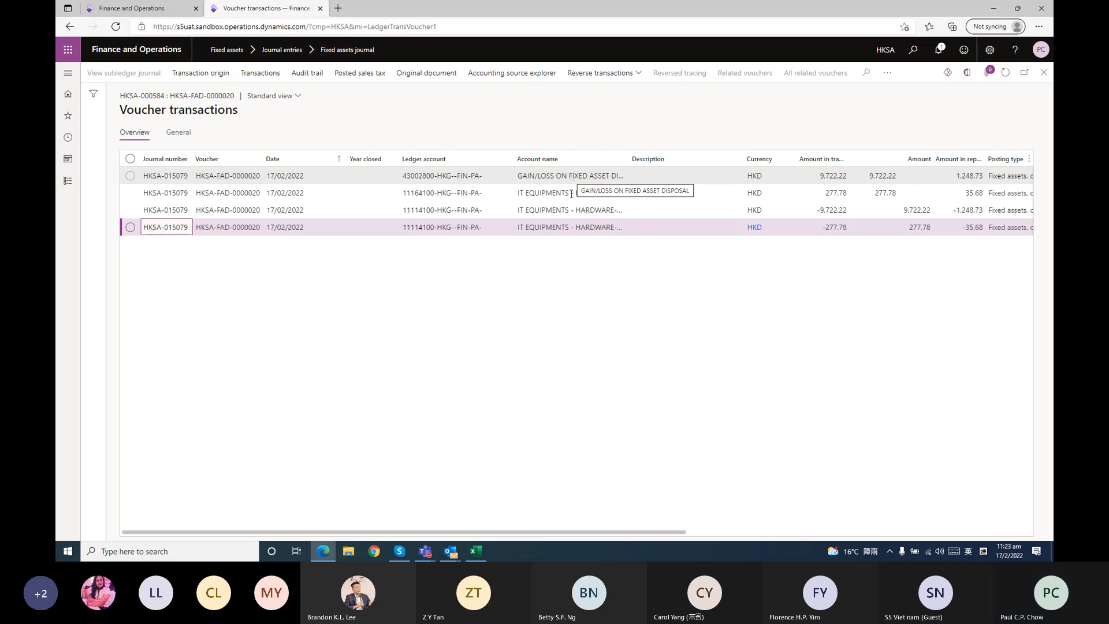
# Leave the posted disposal journal, open the list of all fixed assets and start a new asset record
pyautogui.click(1044, 76)
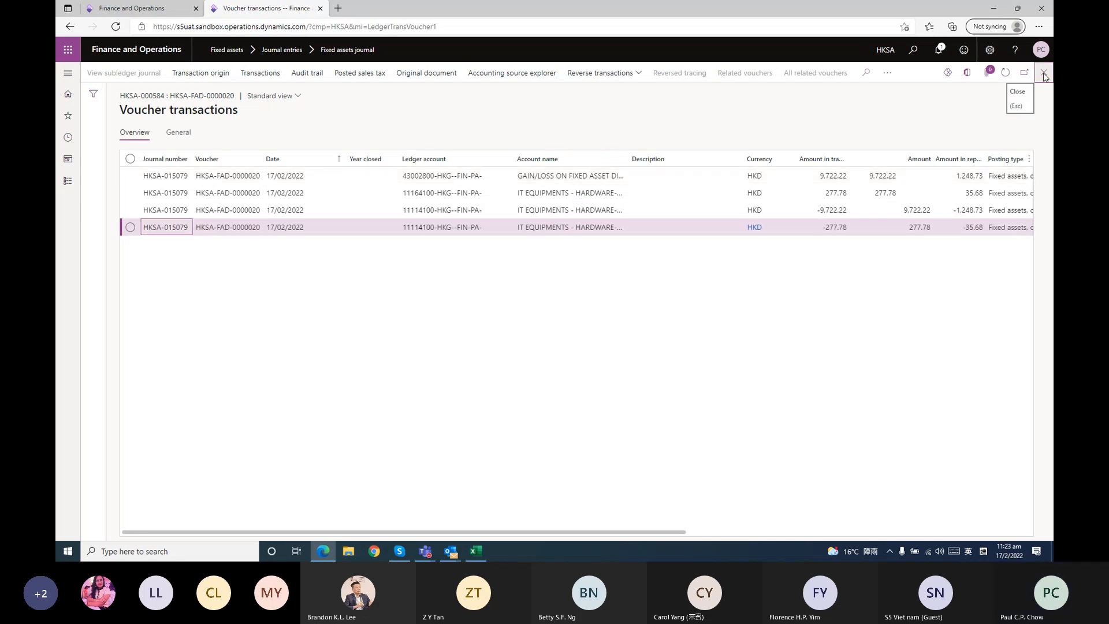
pyautogui.click(1044, 76)
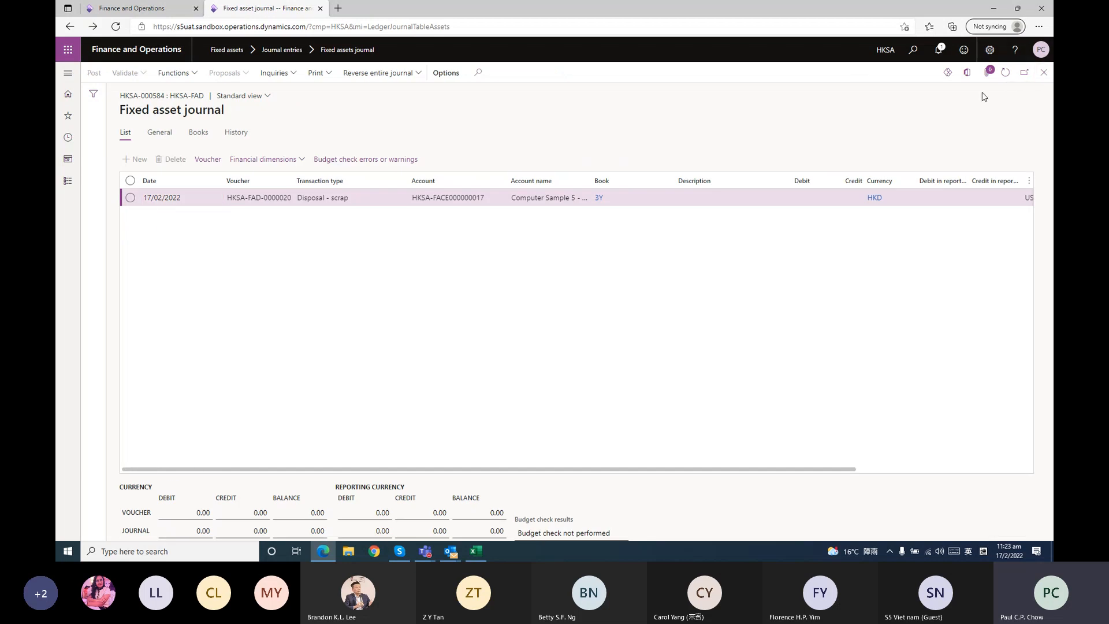
pyautogui.click(1043, 75)
pyautogui.click(69, 184)
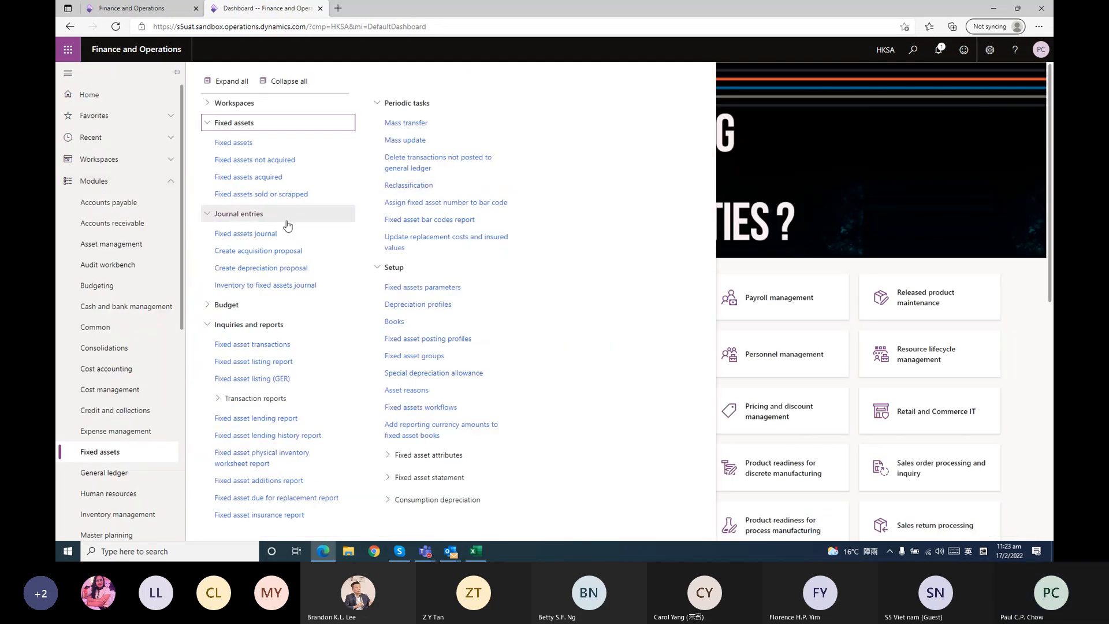
pyautogui.click(274, 147)
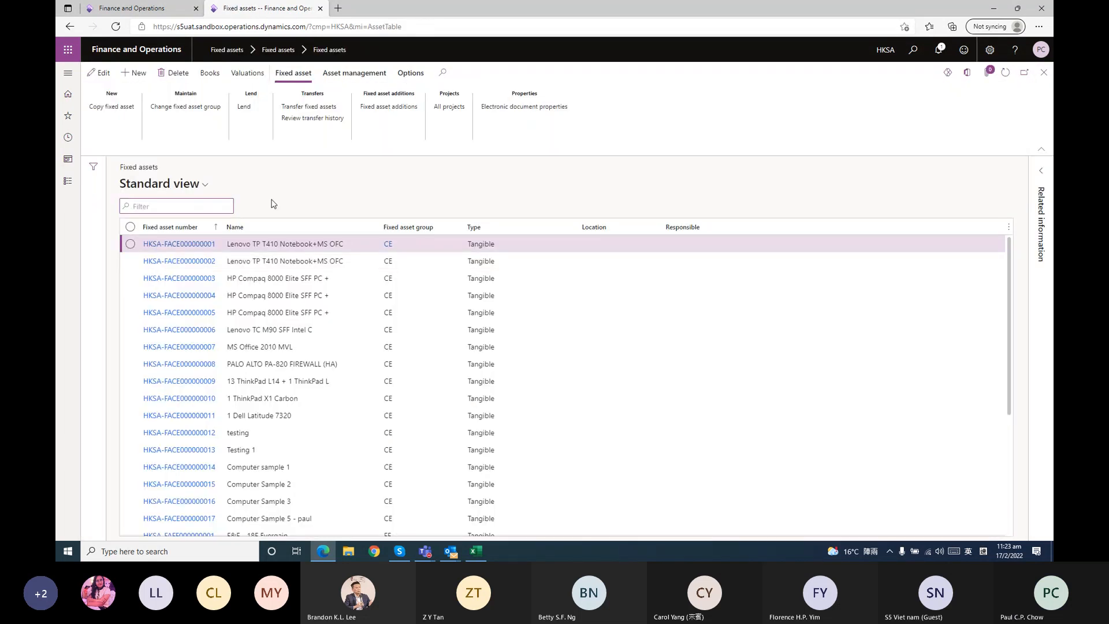
pyautogui.click(134, 73)
pyautogui.click(204, 265)
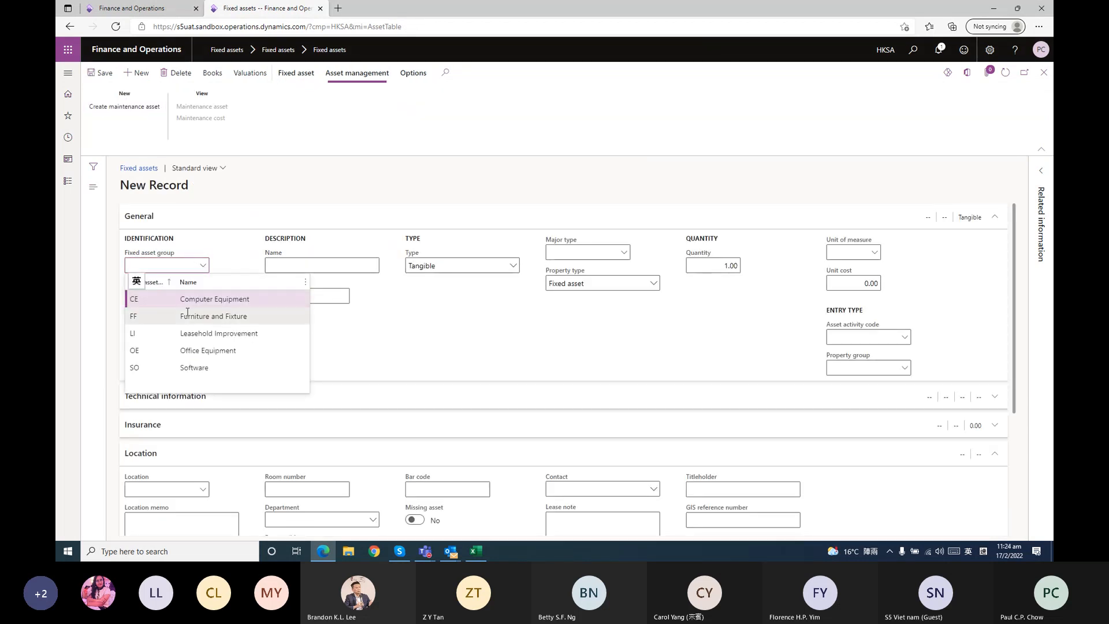
pyautogui.click(187, 316)
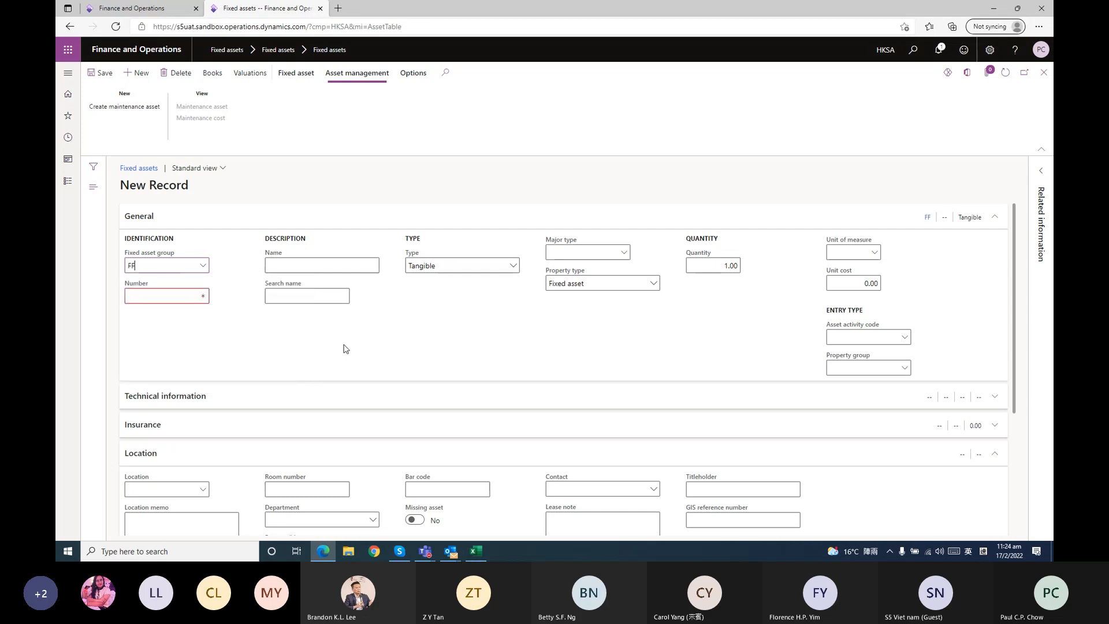
pyautogui.click(175, 295)
pyautogui.click(304, 265)
pyautogui.click(223, 280)
pyautogui.click(194, 297)
# Assign the new asset to the Office Equipment group OE and name it "office equipment sample 1"
pyautogui.click(203, 265)
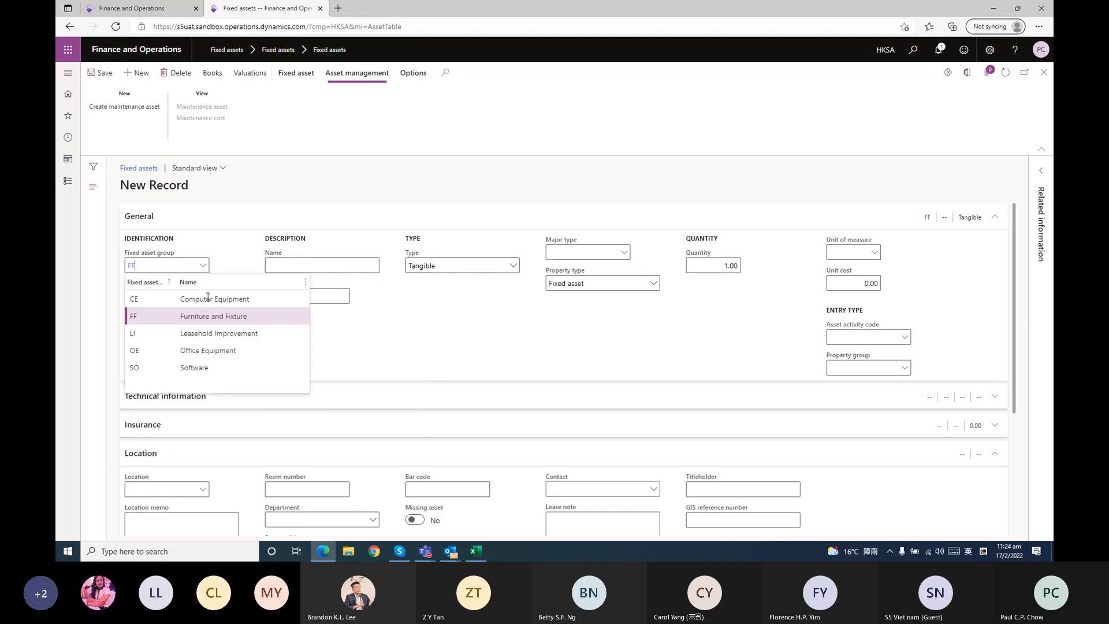
pyautogui.click(242, 350)
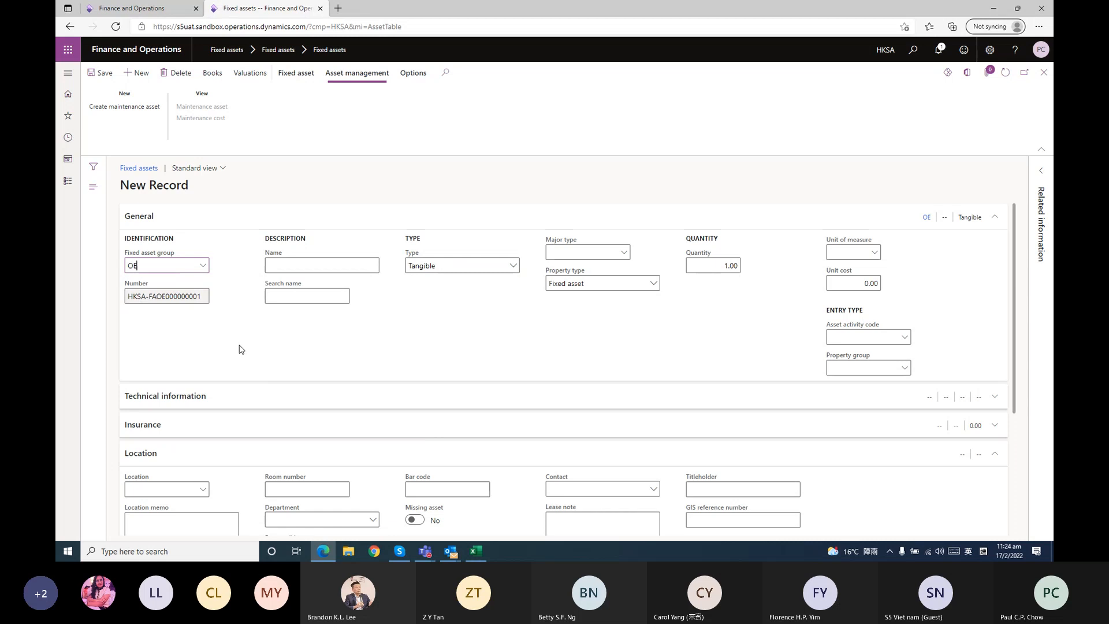
pyautogui.click(322, 267)
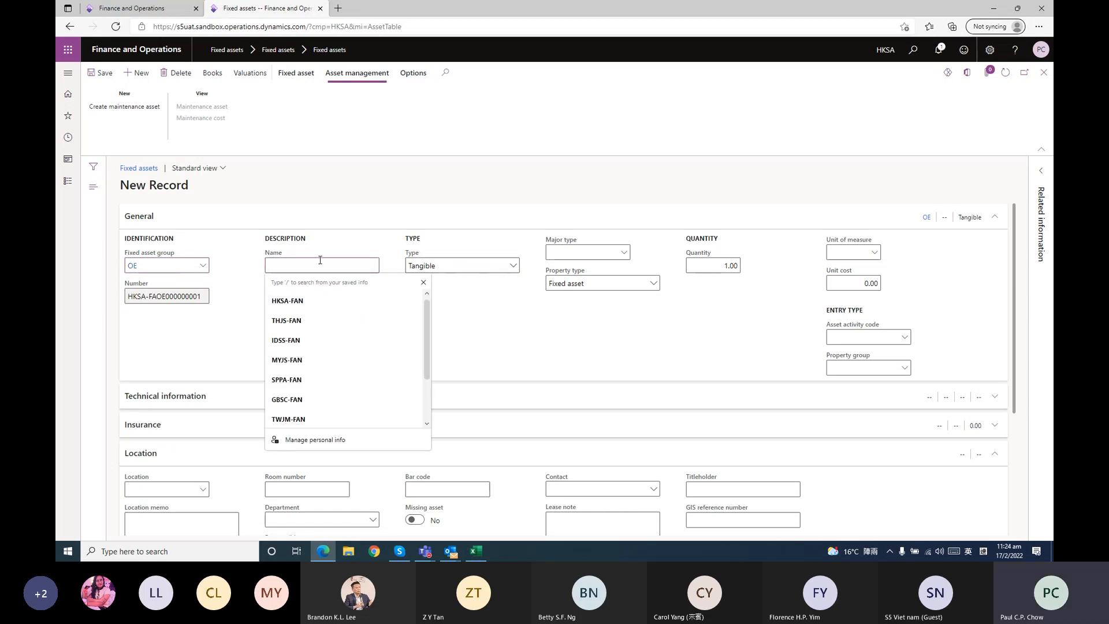
pyautogui.write('of')
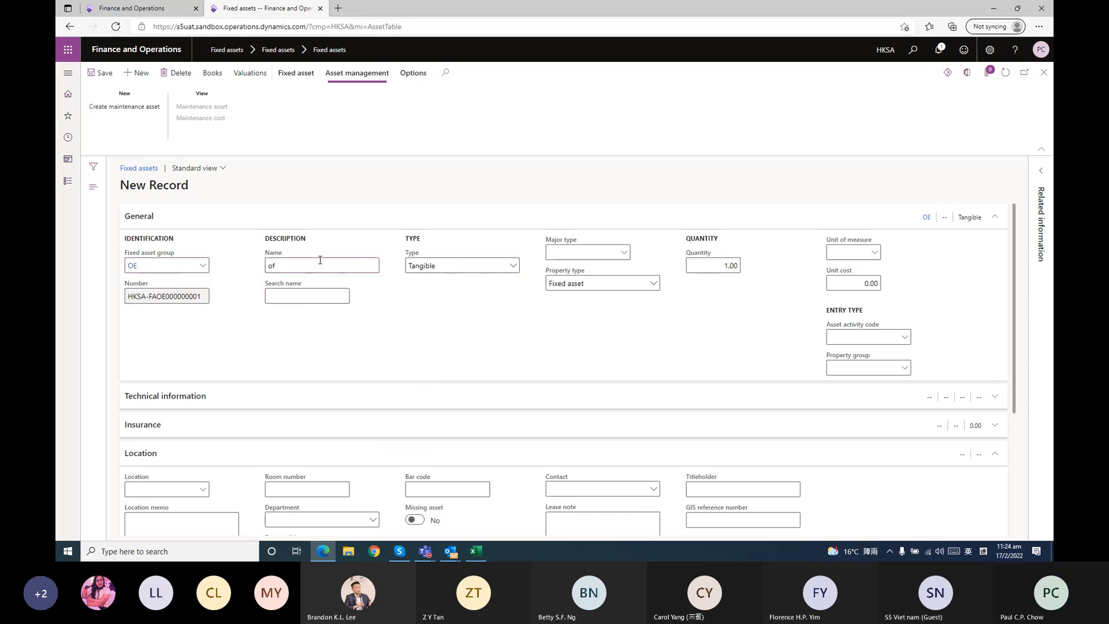
pyautogui.write('fice equipment sample 1')
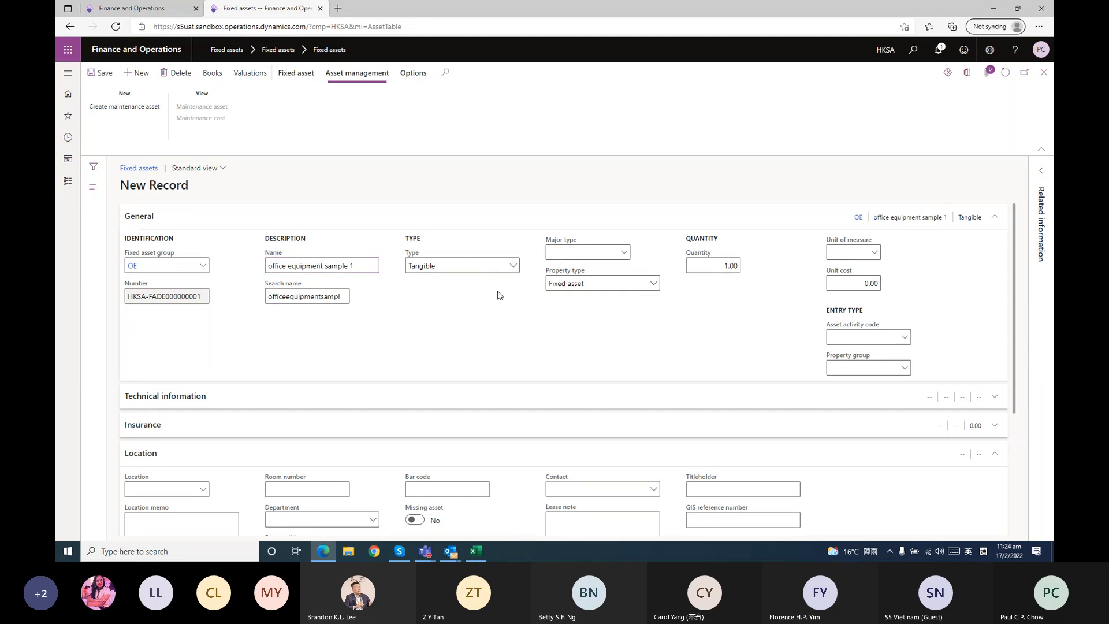
# Set the new asset's unit of measure to UN and its unit cost to 20,000, keep property type Fixed asset, and save the record
pyautogui.click(653, 284)
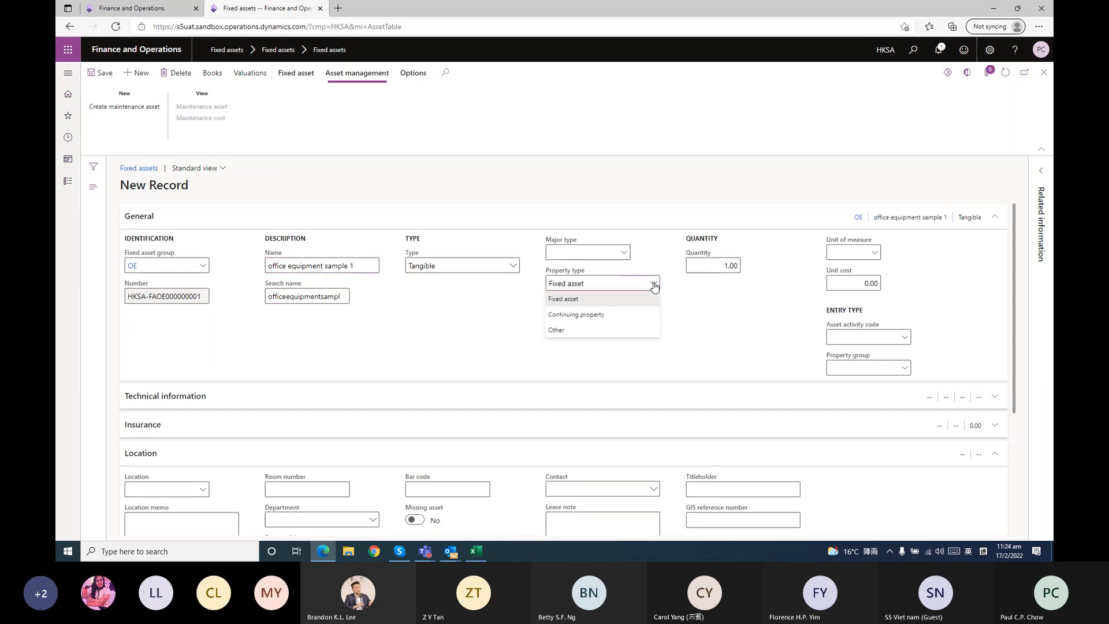
pyautogui.click(707, 307)
pyautogui.click(842, 254)
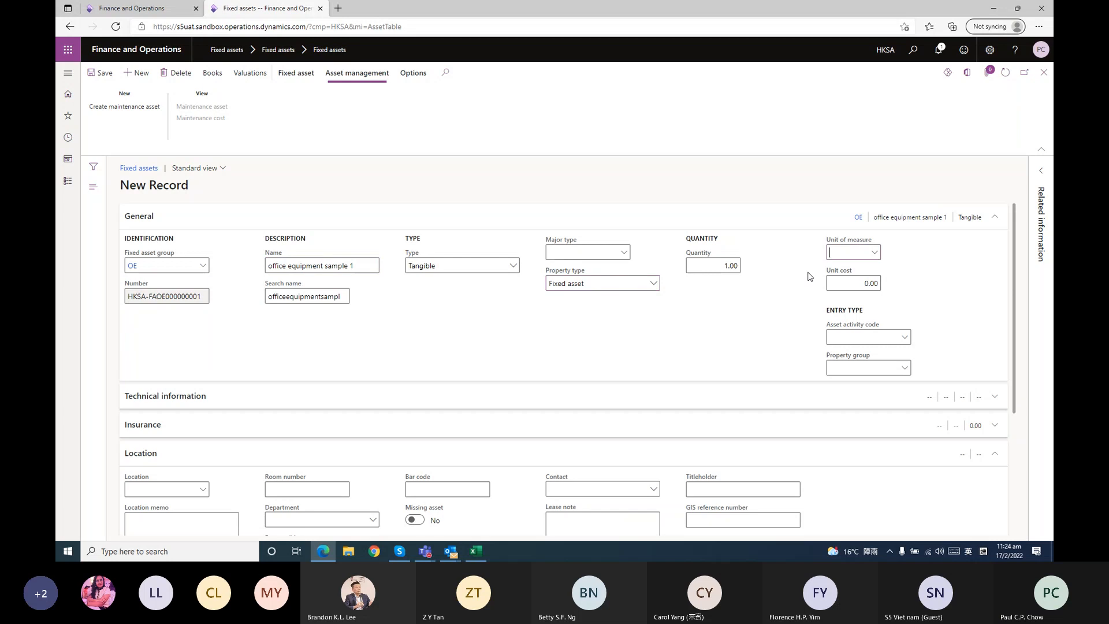
pyautogui.write('UN')
pyautogui.click(850, 284)
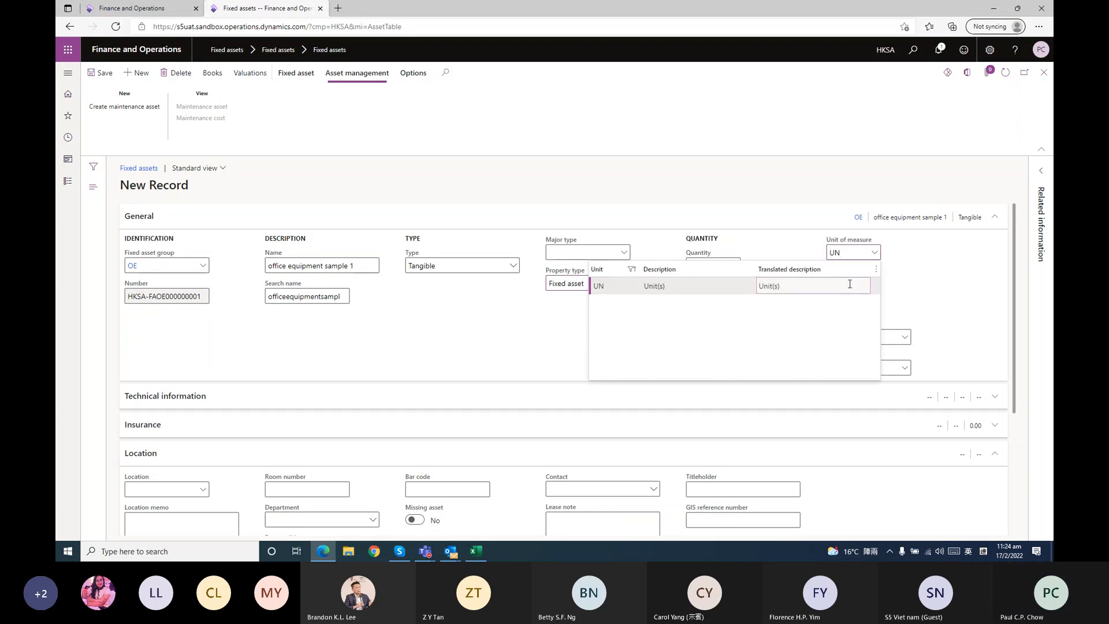
pyautogui.click(870, 283)
pyautogui.write('20000')
pyautogui.press('Return')
pyautogui.click(908, 306)
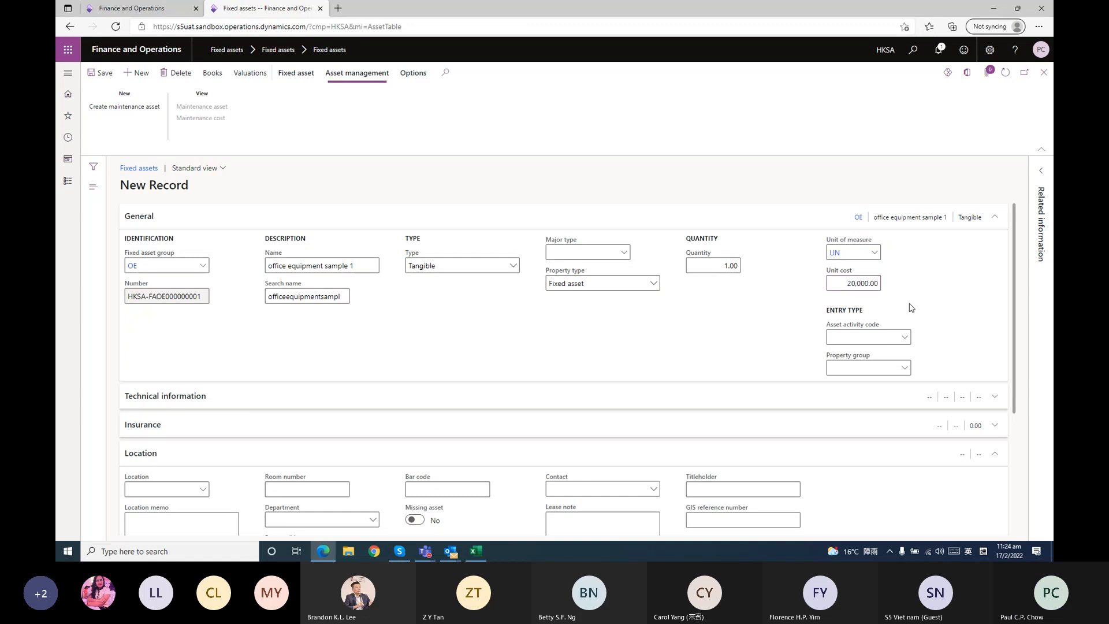
pyautogui.click(114, 75)
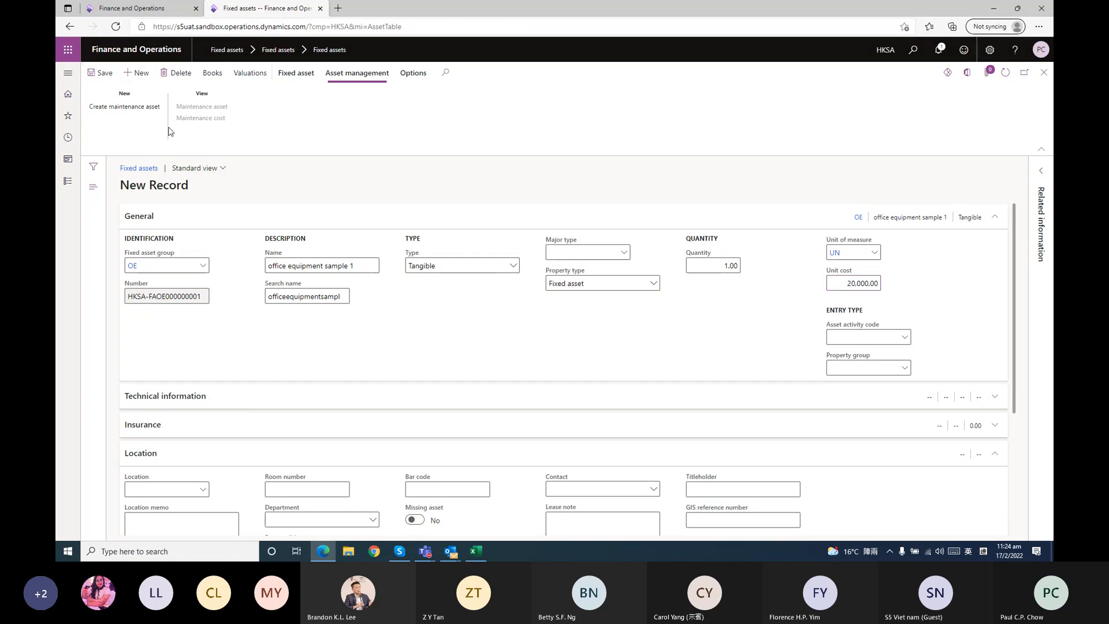
# Reload the fixed assets list, select office equipment sample 1 and open its books
pyautogui.click(1042, 74)
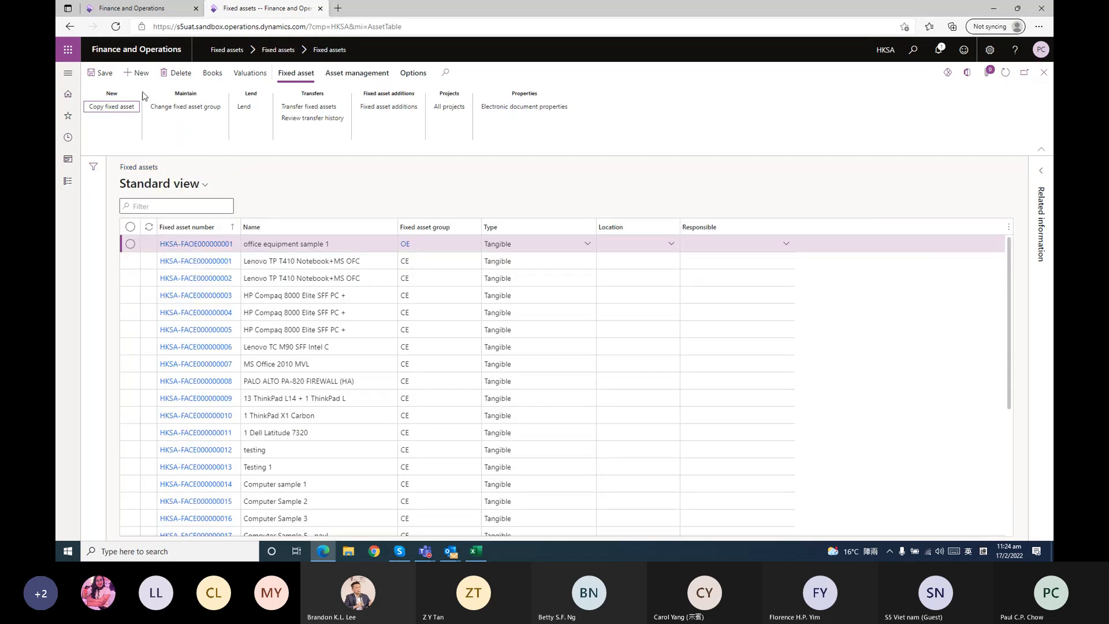
pyautogui.click(68, 181)
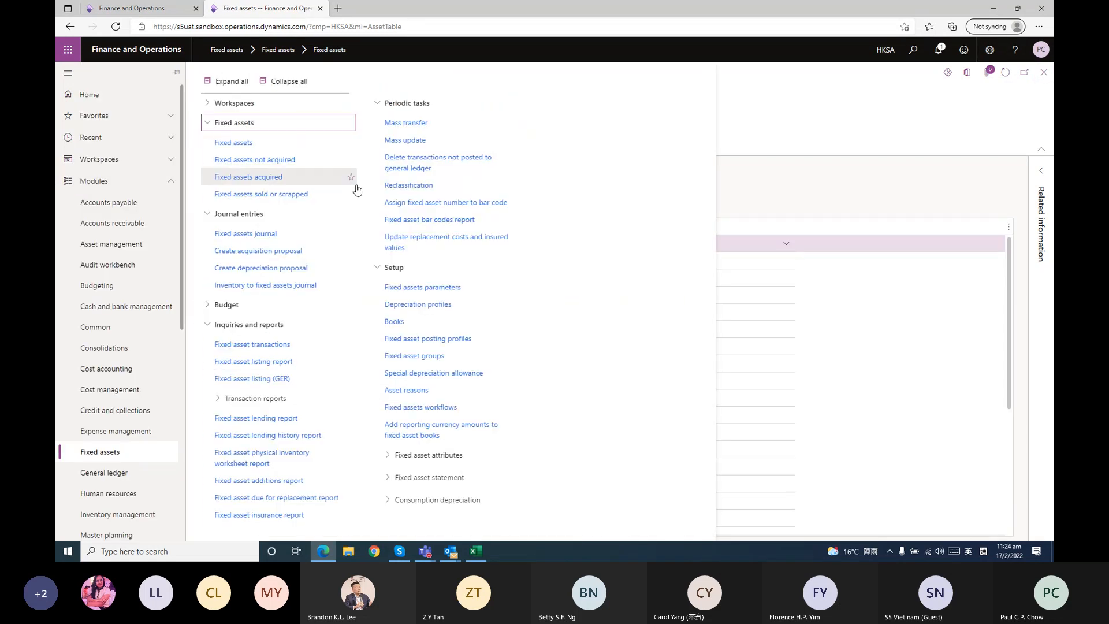
pyautogui.click(285, 144)
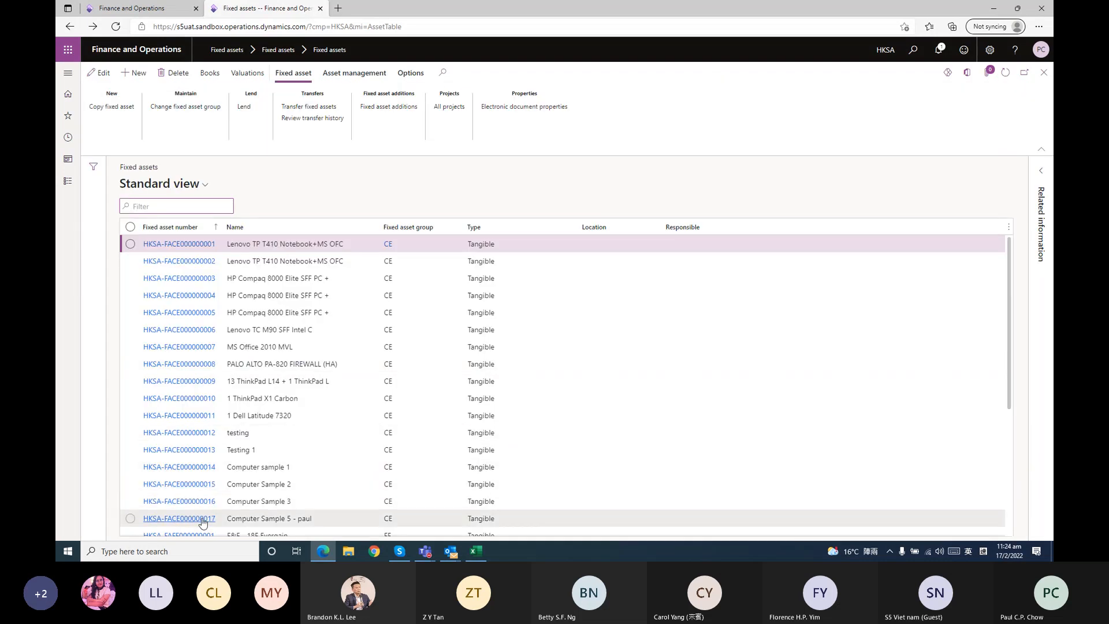
pyautogui.scroll(-4, 203, 518)
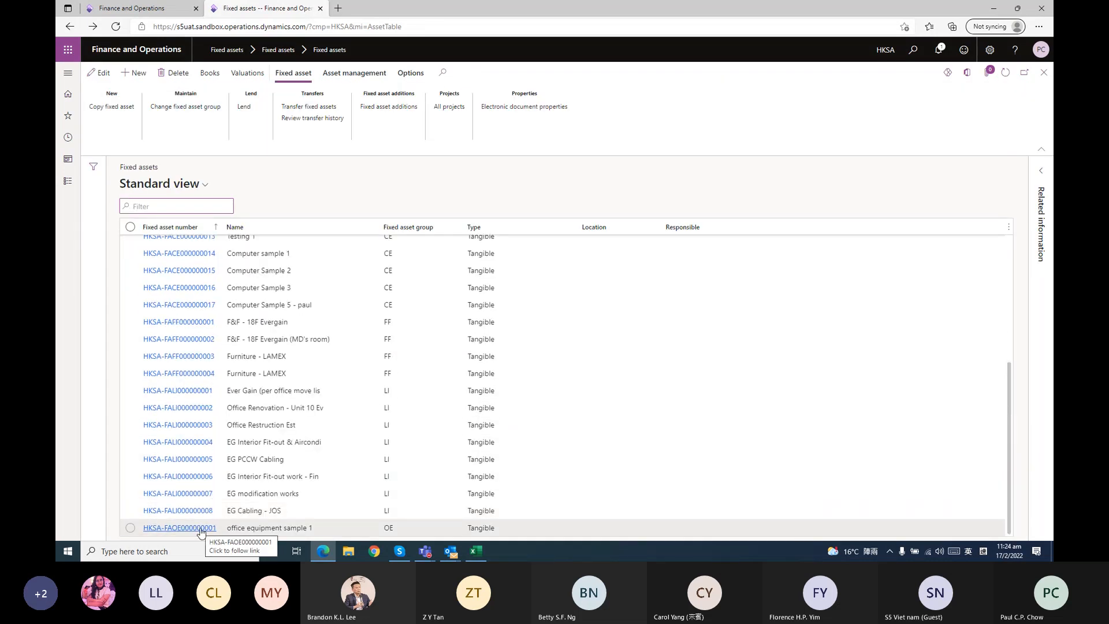
pyautogui.click(130, 527)
pyautogui.click(209, 74)
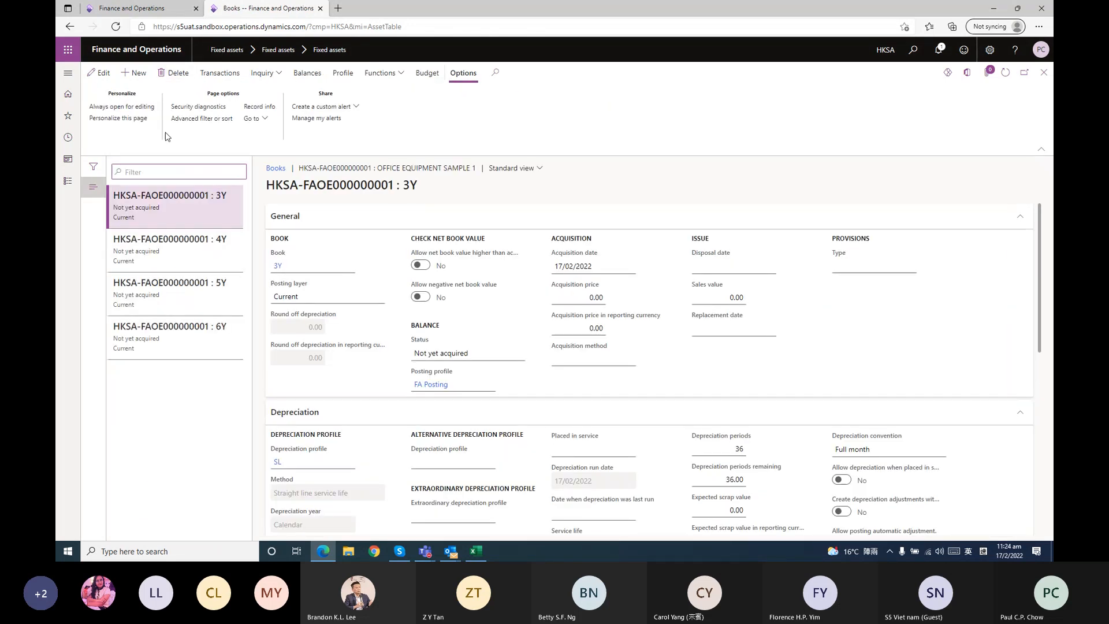
# Delete the 3Y, 4Y and 6Y books of office equipment sample 1, keeping only the 5Y book
pyautogui.click(173, 73)
pyautogui.click(617, 277)
pyautogui.click(175, 78)
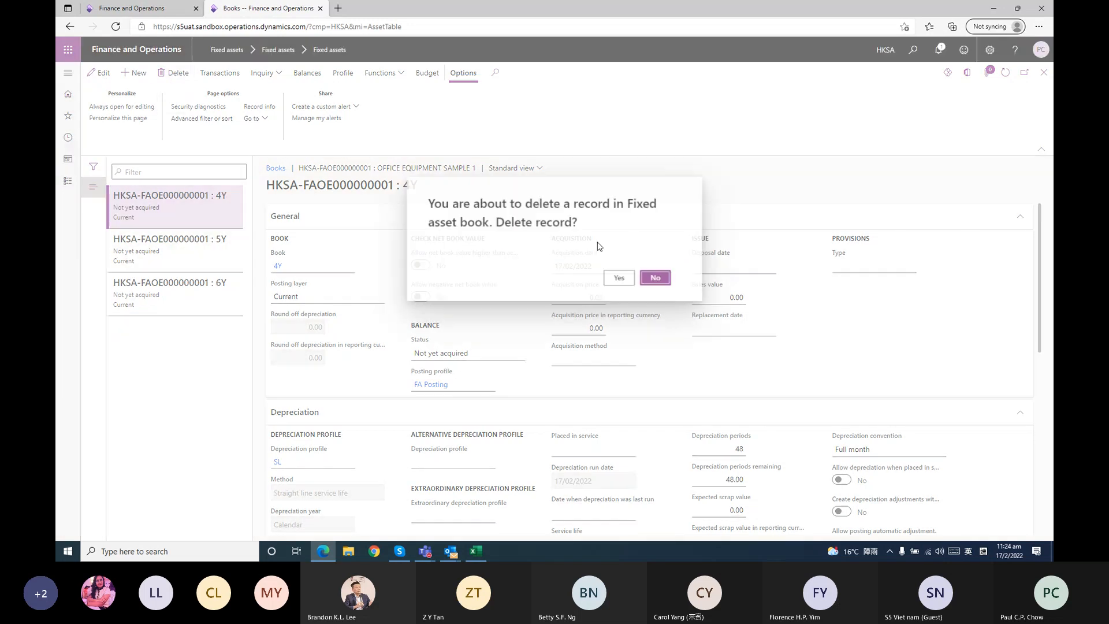
pyautogui.click(616, 277)
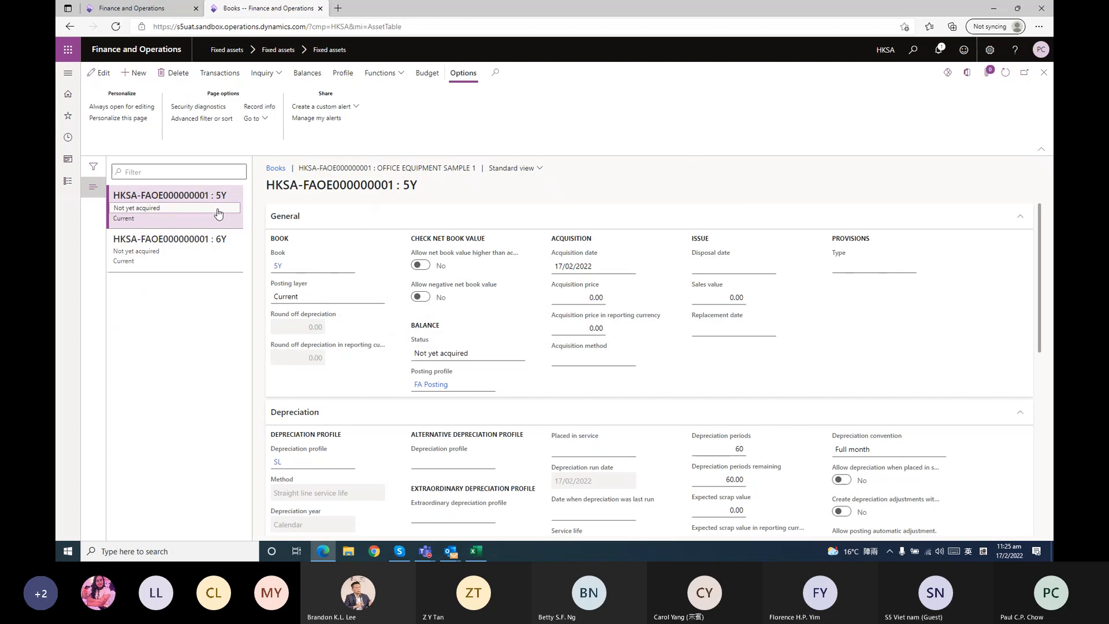
pyautogui.click(183, 252)
pyautogui.click(183, 74)
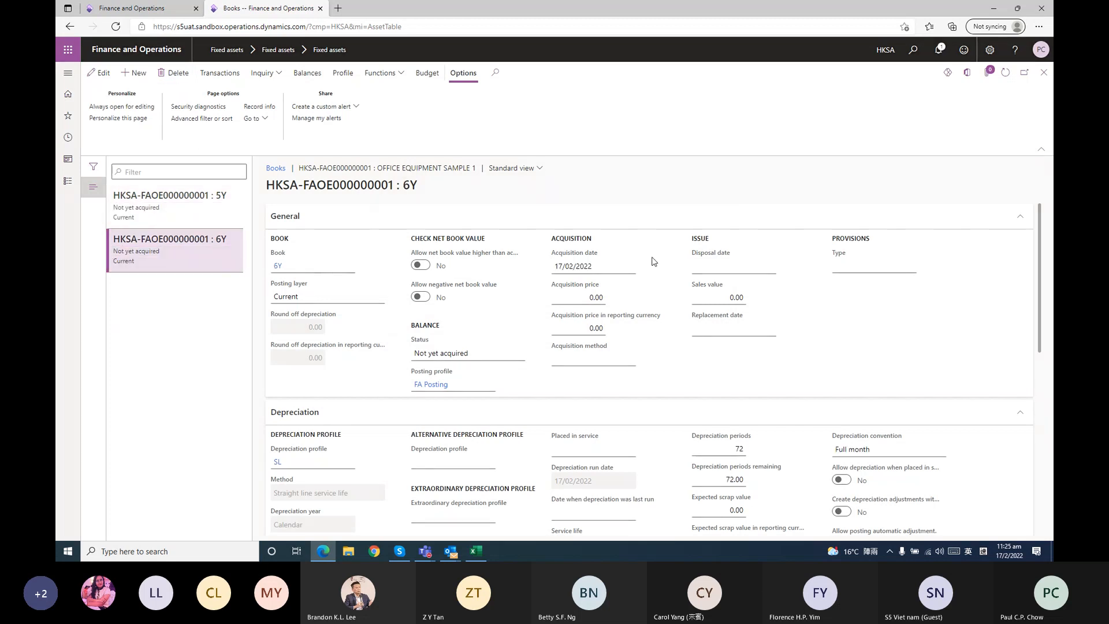
pyautogui.click(616, 277)
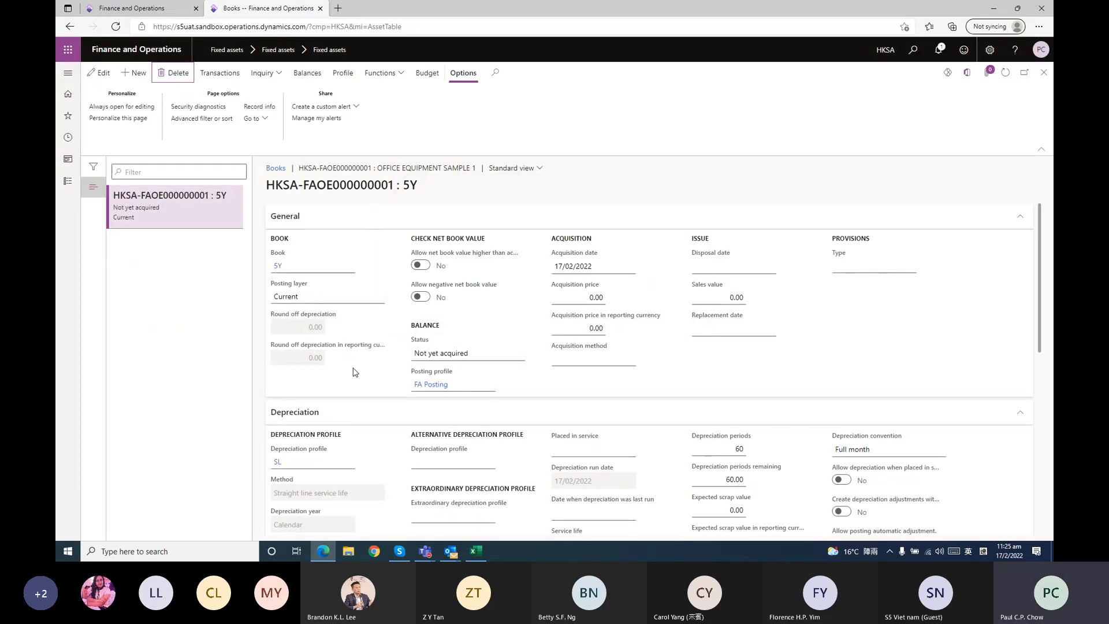
# Set the 5Y book's acquisition price to 20,000 and its acquisition price in reporting currency to 2,580.65
pyautogui.click(595, 297)
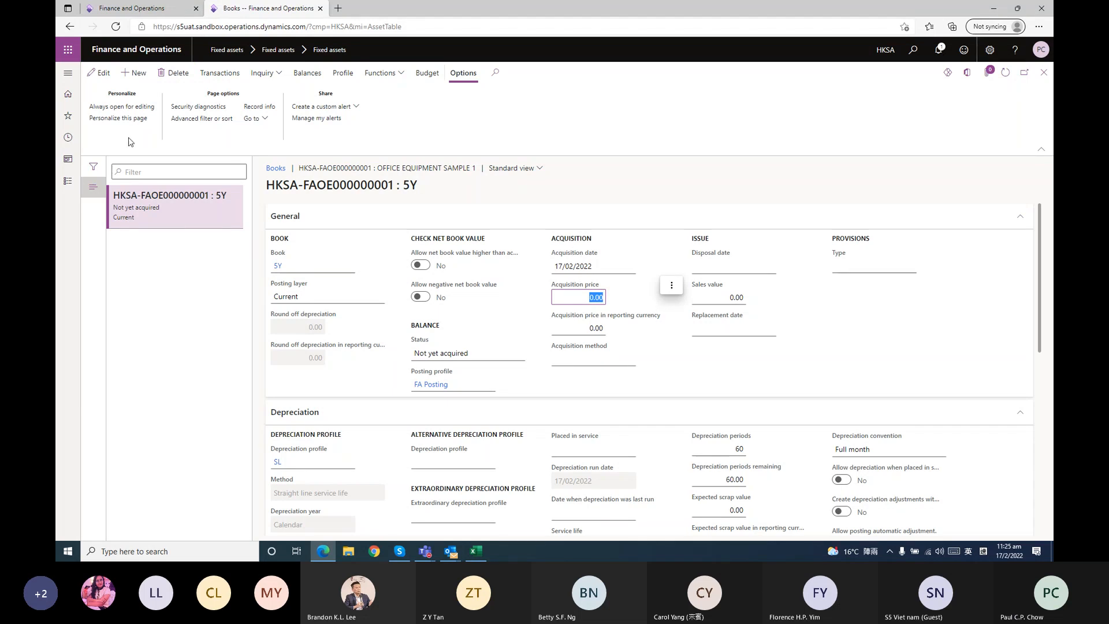
pyautogui.click(100, 73)
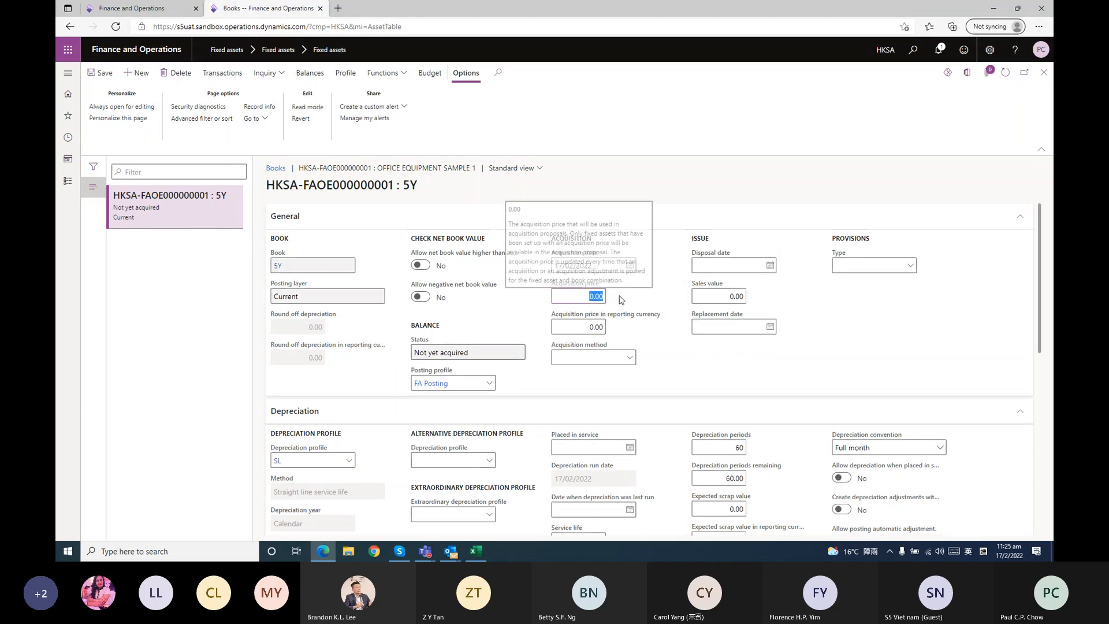
pyautogui.write('20000')
pyautogui.press('Tab')
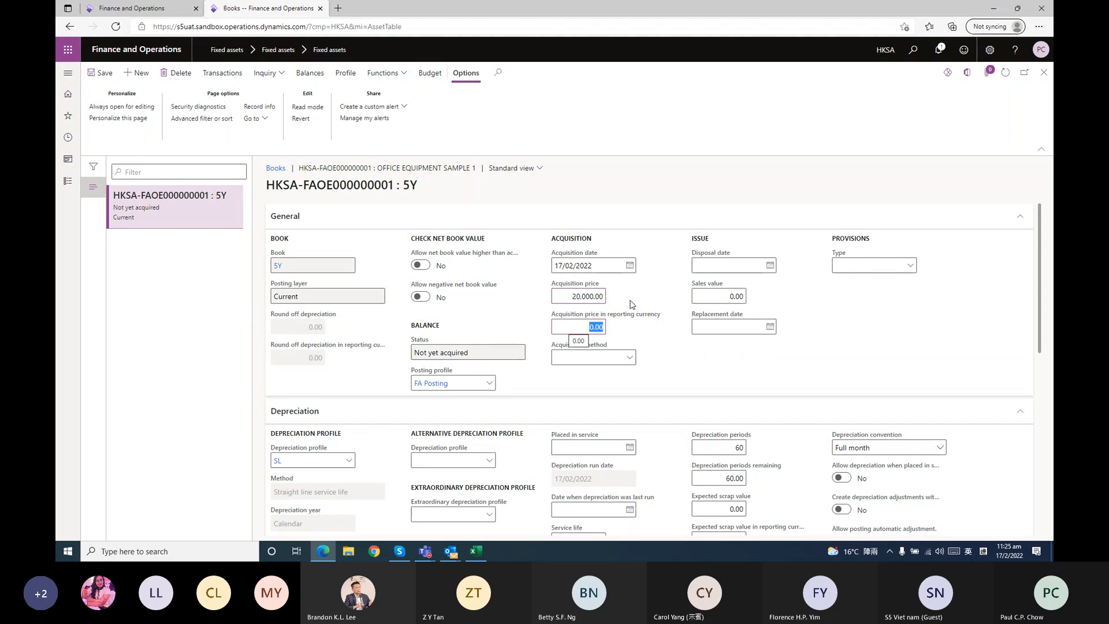
pyautogui.write('2580.65')
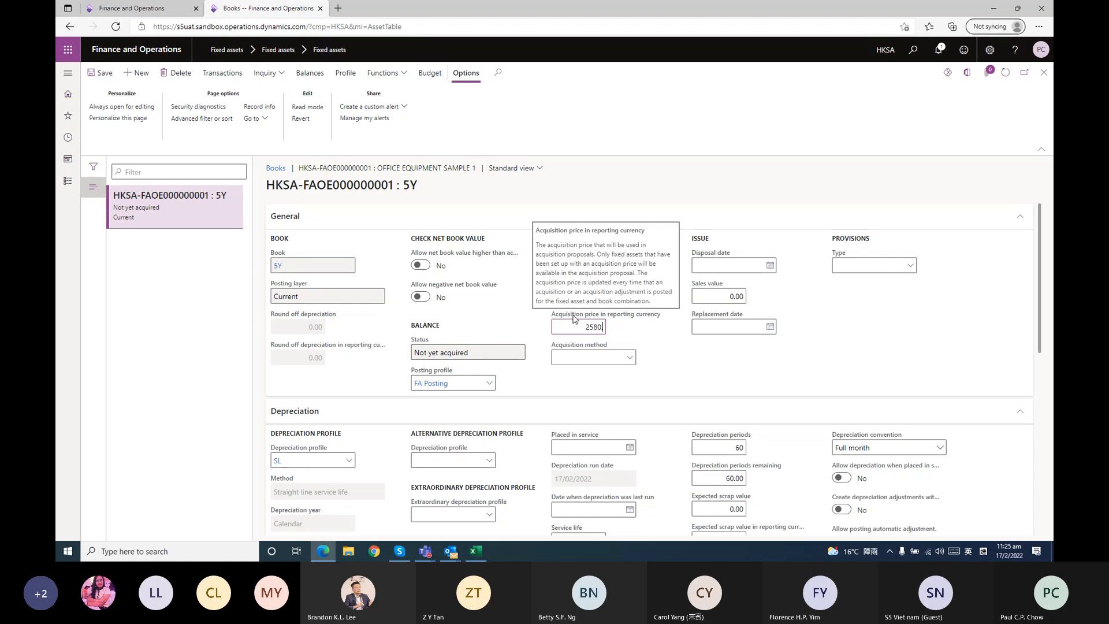
pyautogui.click(727, 337)
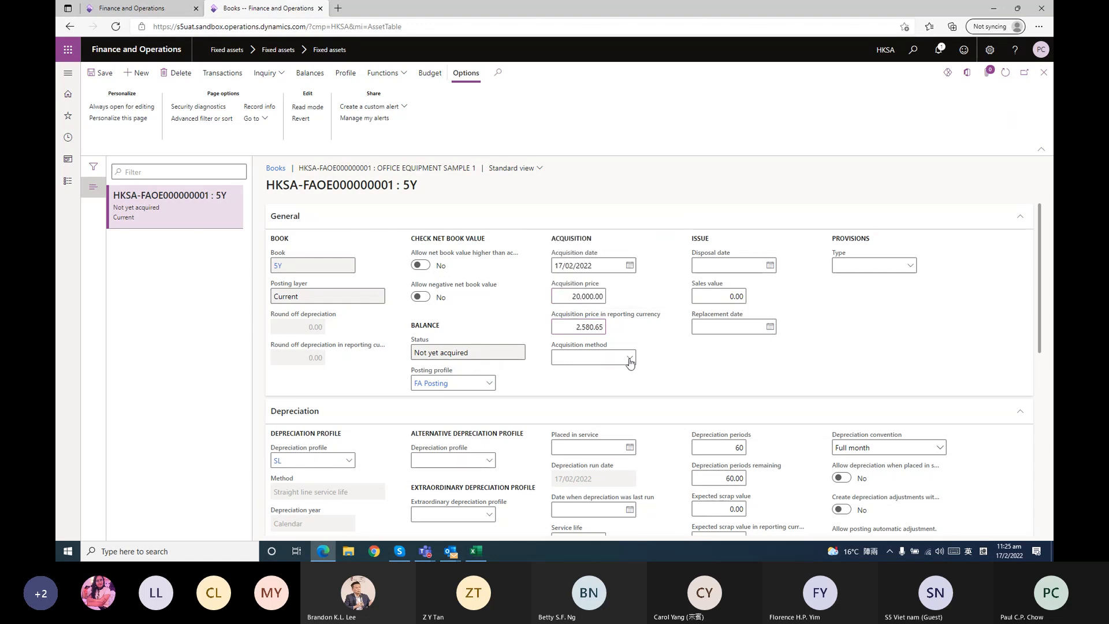
# Review the 5Y book's depreciation settings and set its alternative depreciation profile to SL
pyautogui.scroll(-4, 727, 322)
pyautogui.scroll(3, 727, 322)
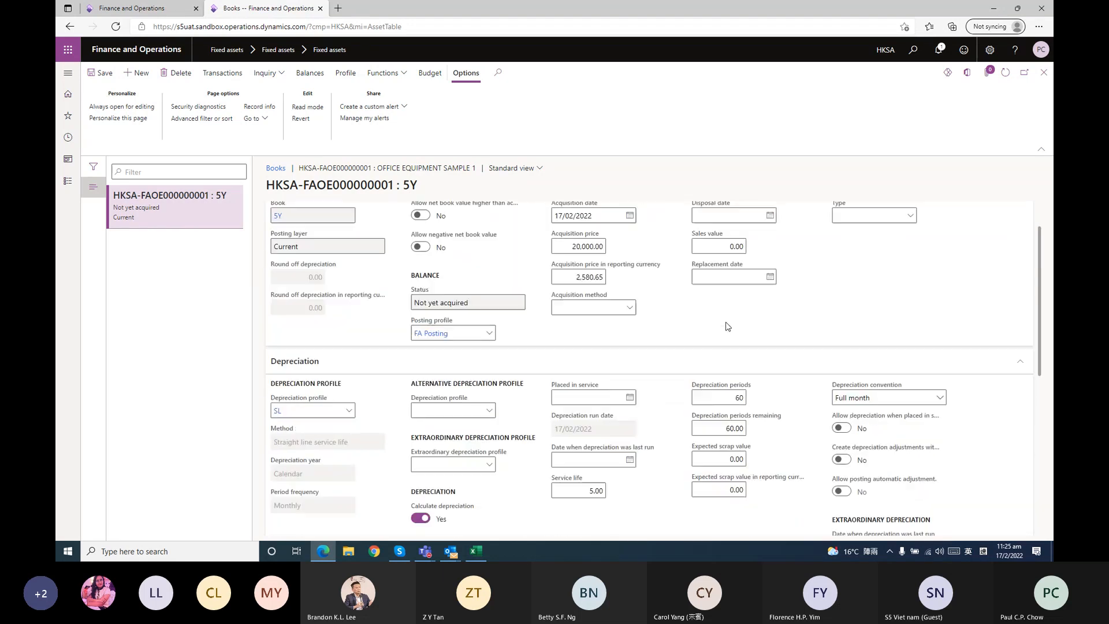
pyautogui.scroll(-2, 711, 306)
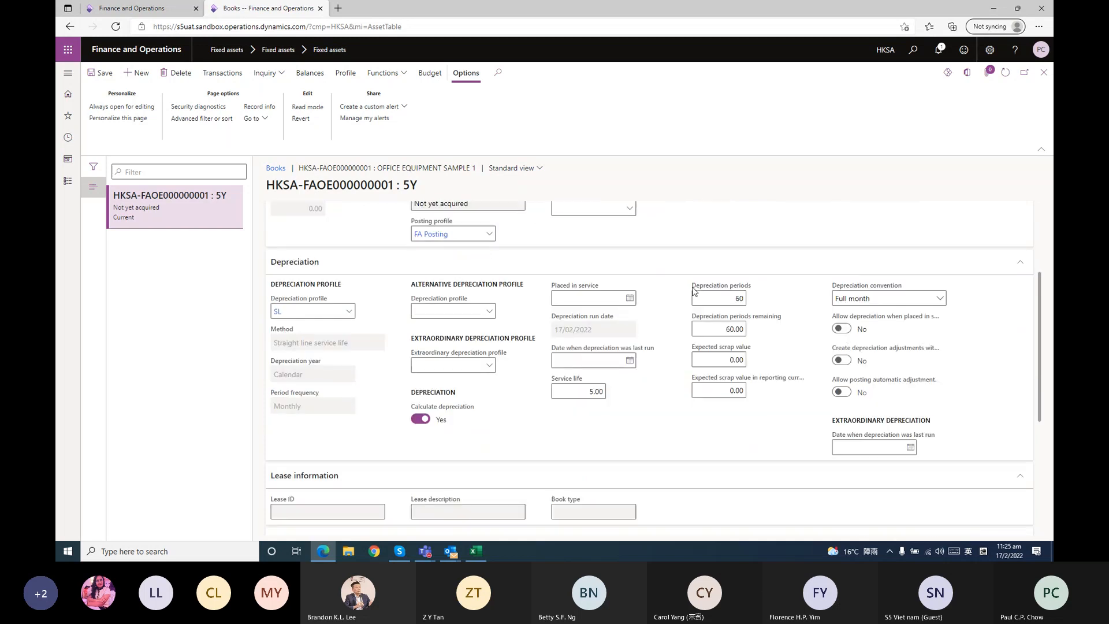
pyautogui.scroll(-2, 338, 306)
pyautogui.scroll(2, 358, 312)
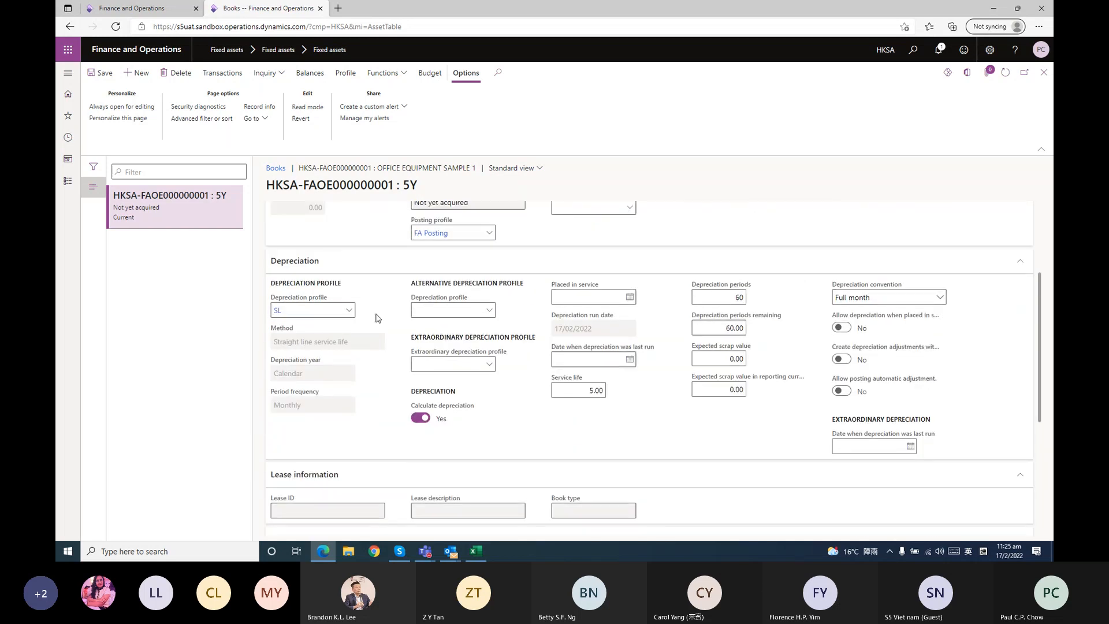
pyautogui.click(489, 311)
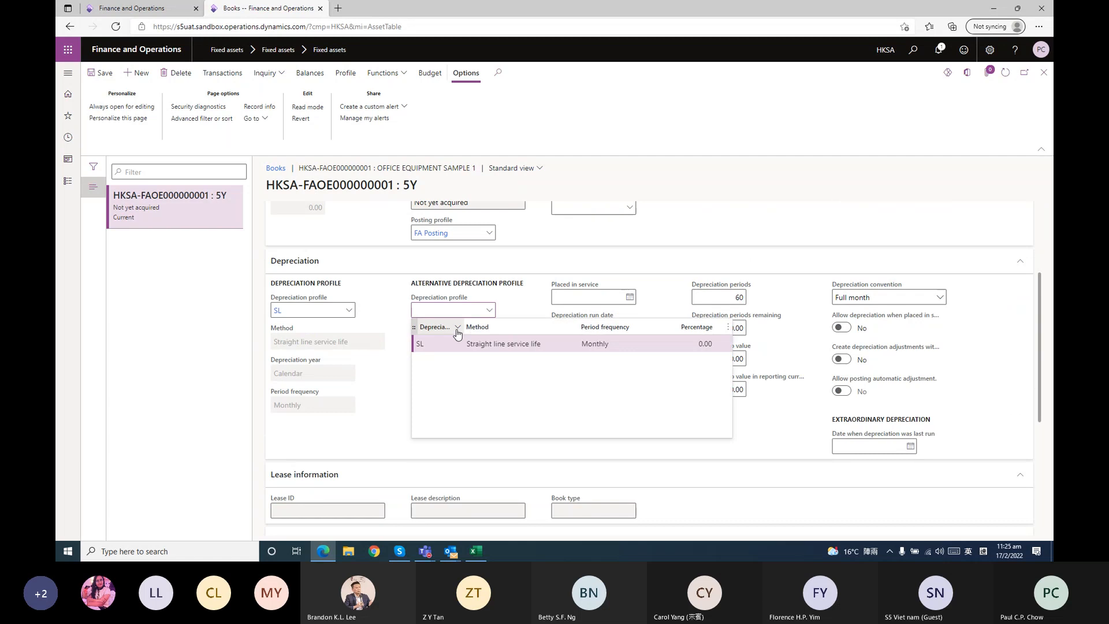
pyautogui.click(450, 344)
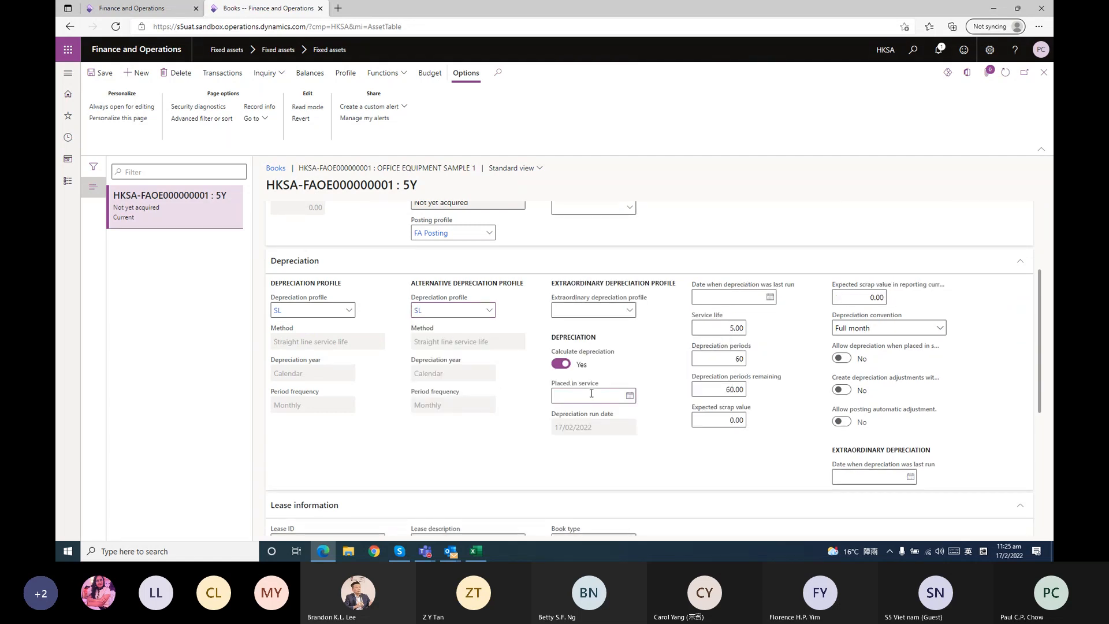
# Set the 5Y book's placed in service date to today, 17/02/2022
pyautogui.scroll(5, 592, 394)
pyautogui.scroll(-5, 578, 345)
pyautogui.click(578, 346)
pyautogui.press('t')
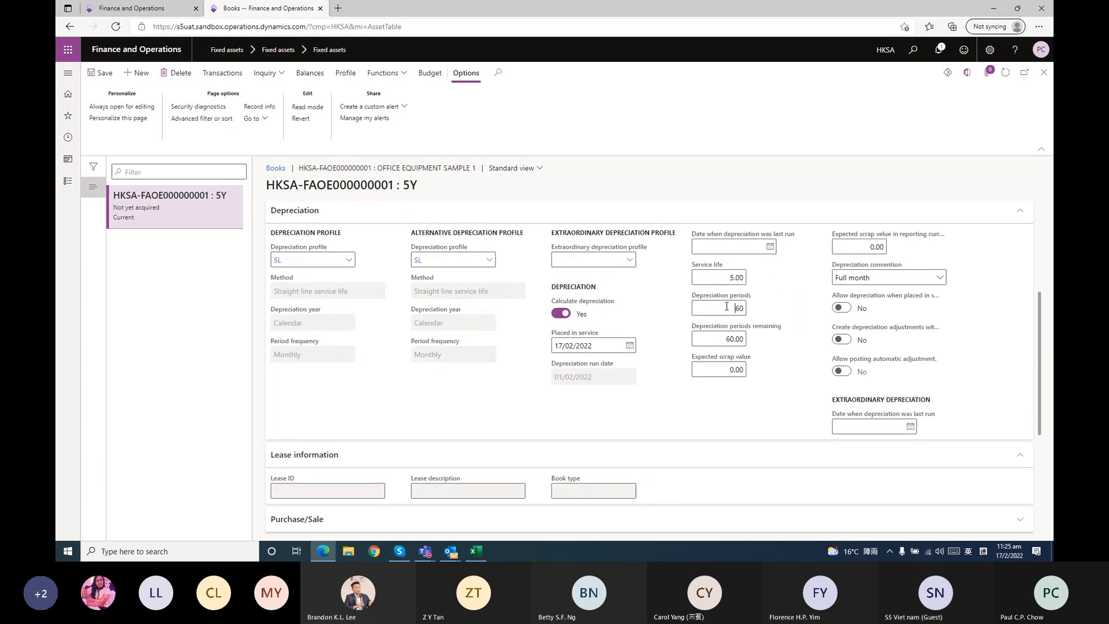
# Set the 5Y book's expected scrap value to 2,000 and its expected scrap value in reporting currency to 258.06
pyautogui.click(707, 371)
pyautogui.write('20000')
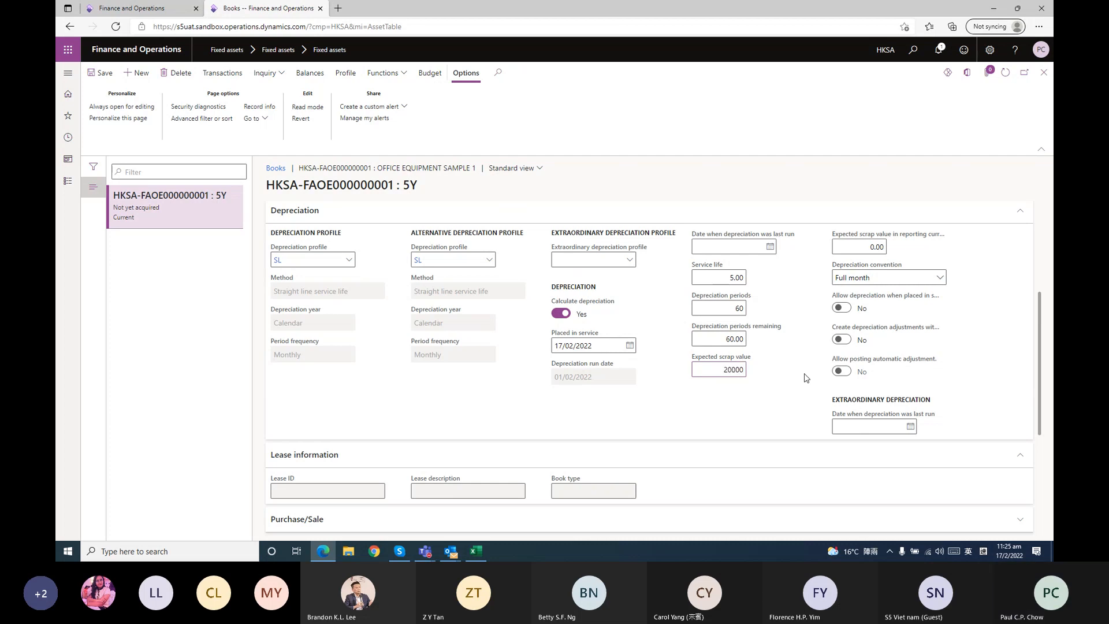
pyautogui.press('BackSpace')
pyautogui.click(859, 247)
pyautogui.press('BackSpace')
pyautogui.press('BackSpace')
# Set the Branch default financial dimension of the 5Y book to HKG
pyautogui.scroll(-1, 799, 266)
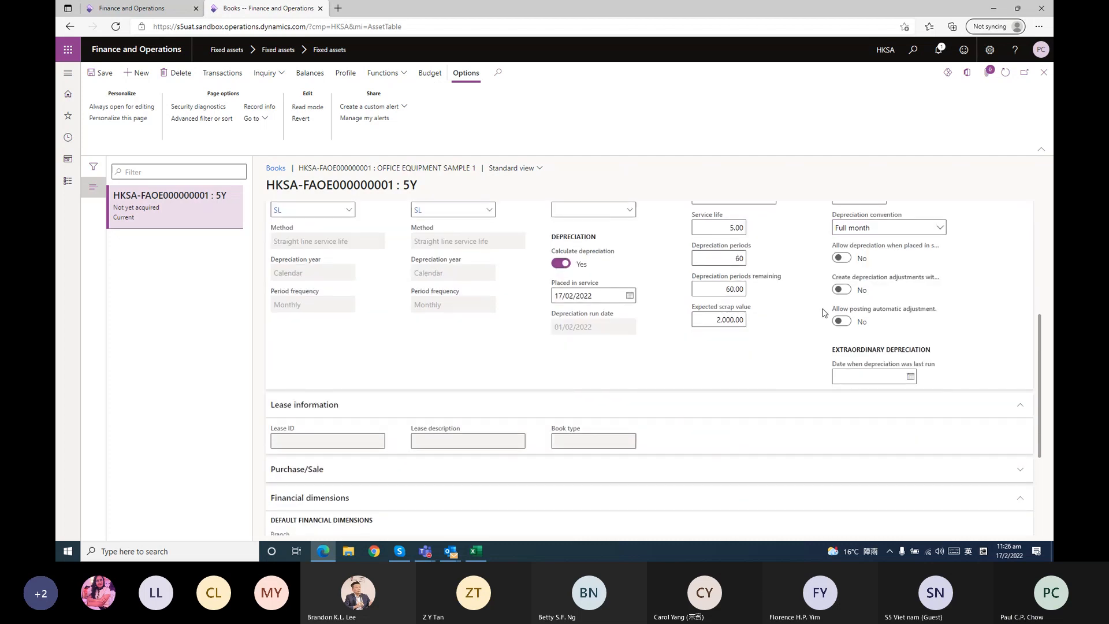
pyautogui.scroll(-3, 445, 407)
pyautogui.click(377, 402)
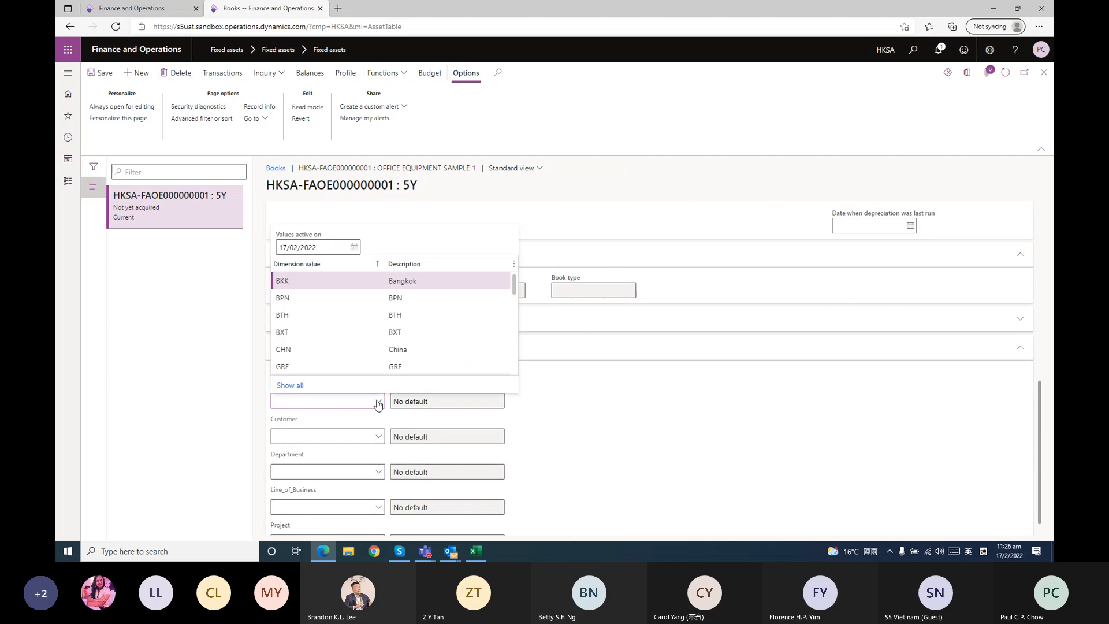
pyautogui.scroll(-3, 340, 314)
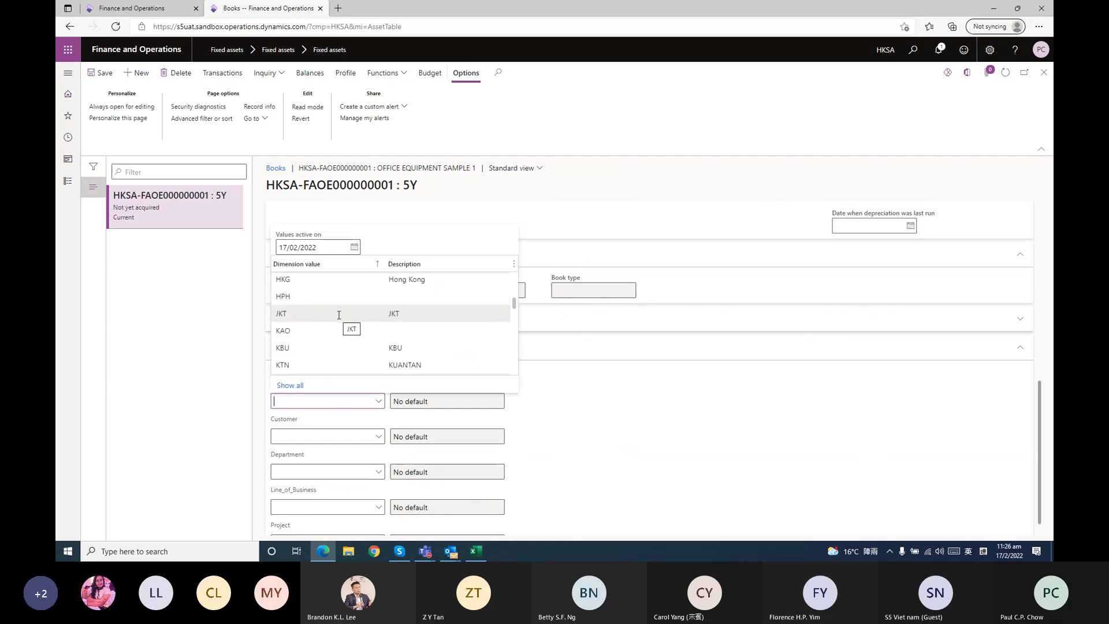
pyautogui.scroll(3, 339, 315)
pyautogui.click(318, 402)
pyautogui.write('hj')
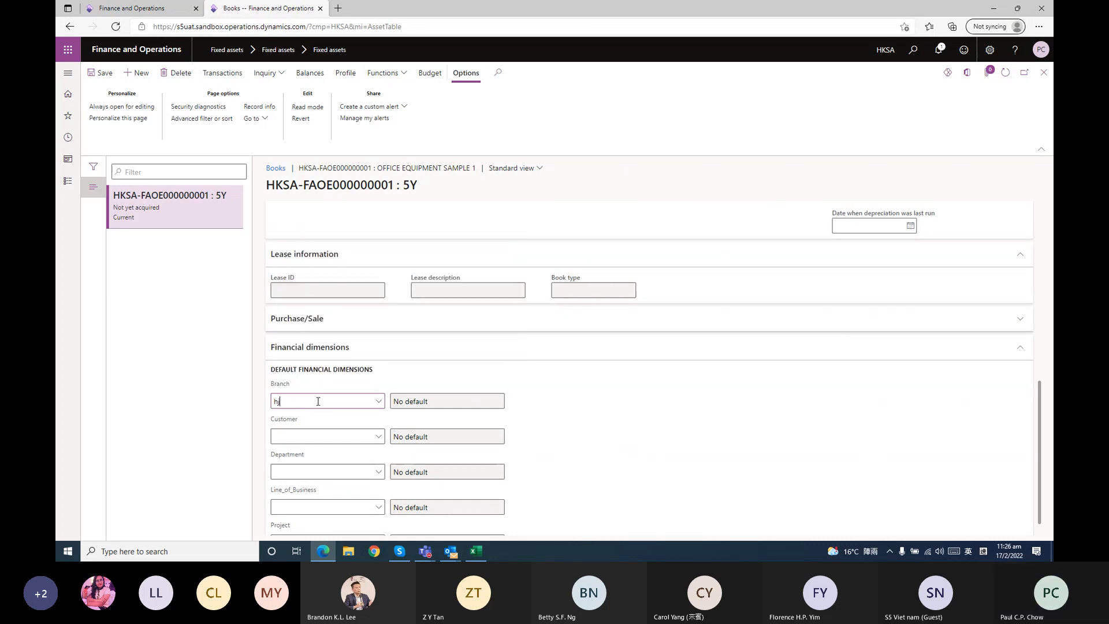
pyautogui.press('BackSpace')
pyautogui.press('BackSpace')
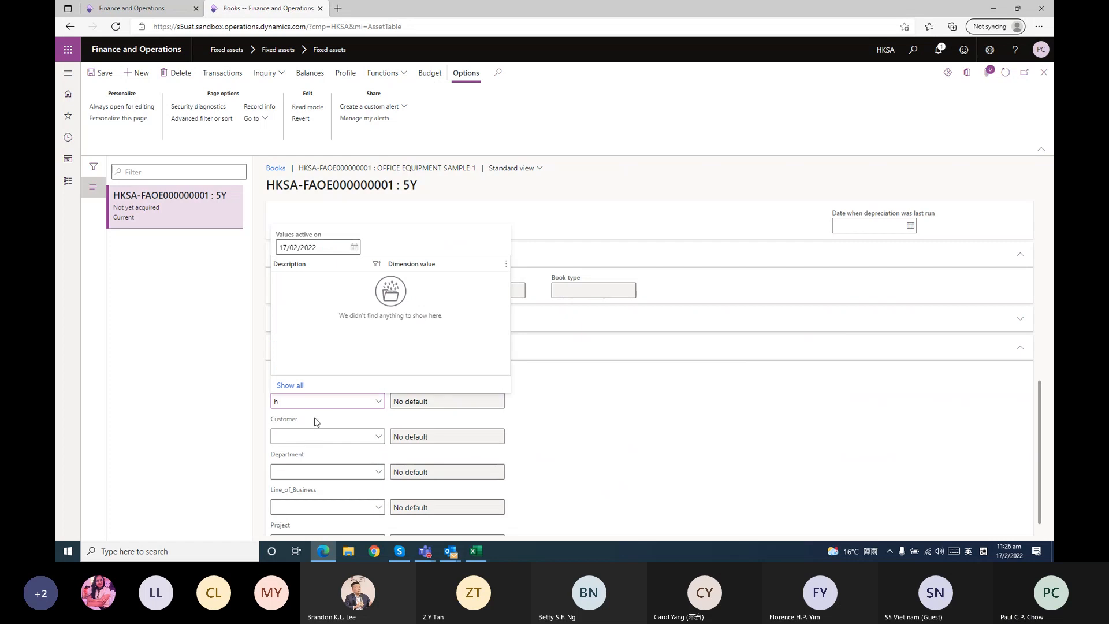
pyautogui.write('kg')
# Set the Department default financial dimension of the 5Y book to GEN
pyautogui.click(309, 448)
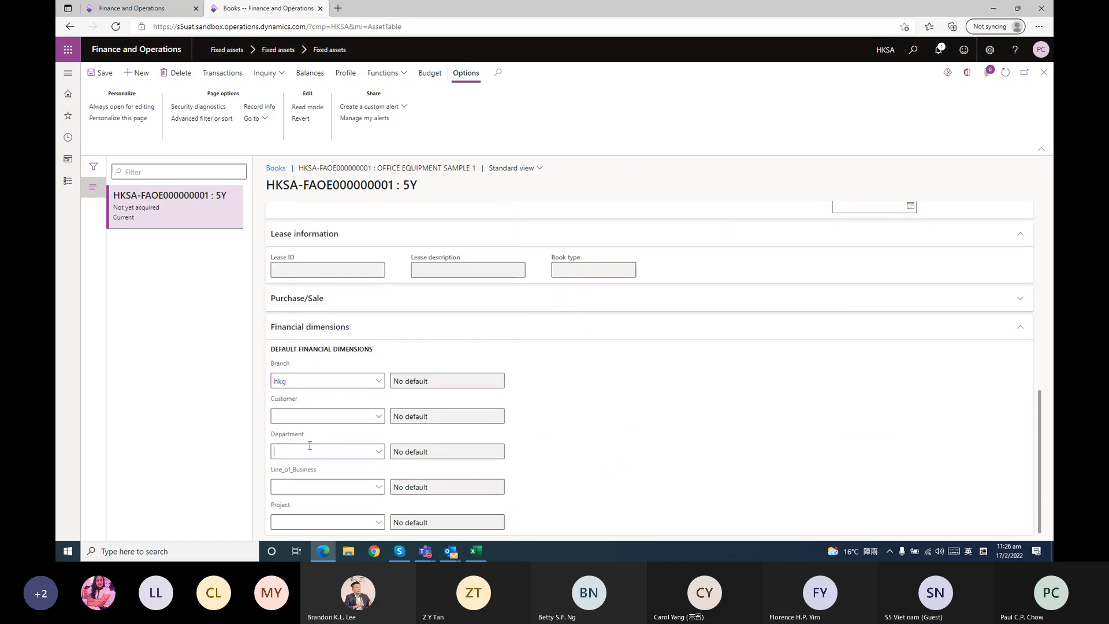
pyautogui.write('g')
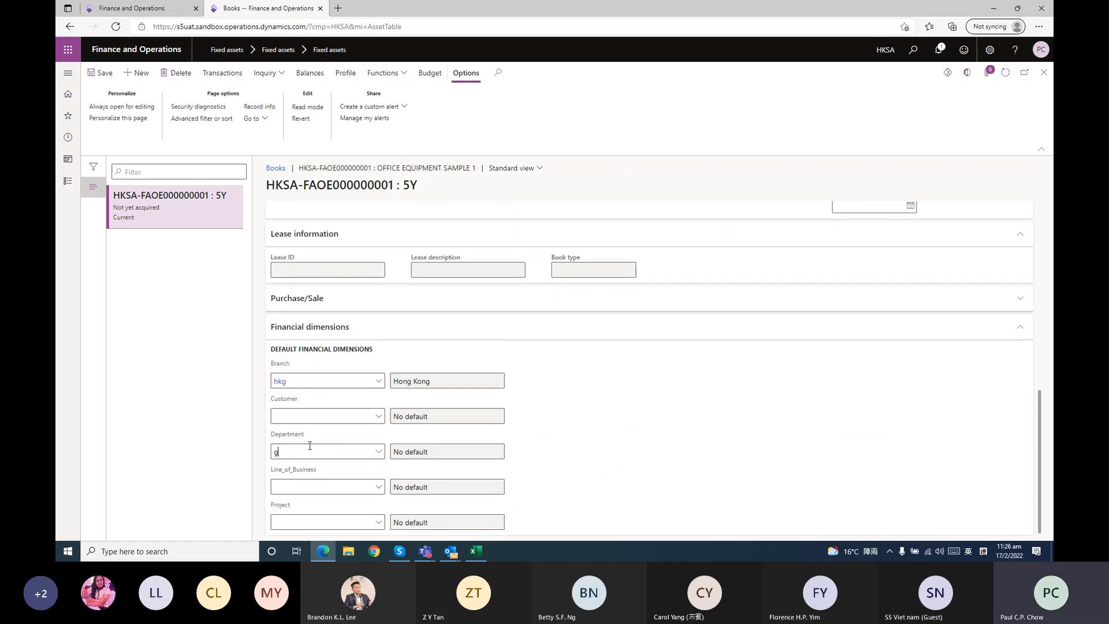
pyautogui.write('en')
pyautogui.click(694, 449)
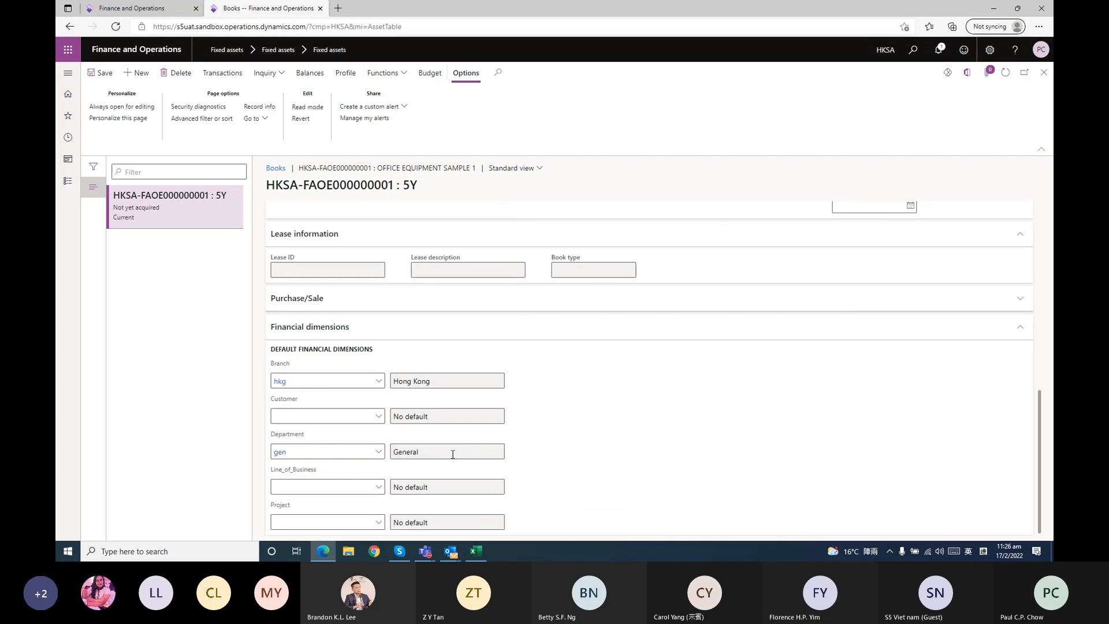
pyautogui.click(379, 453)
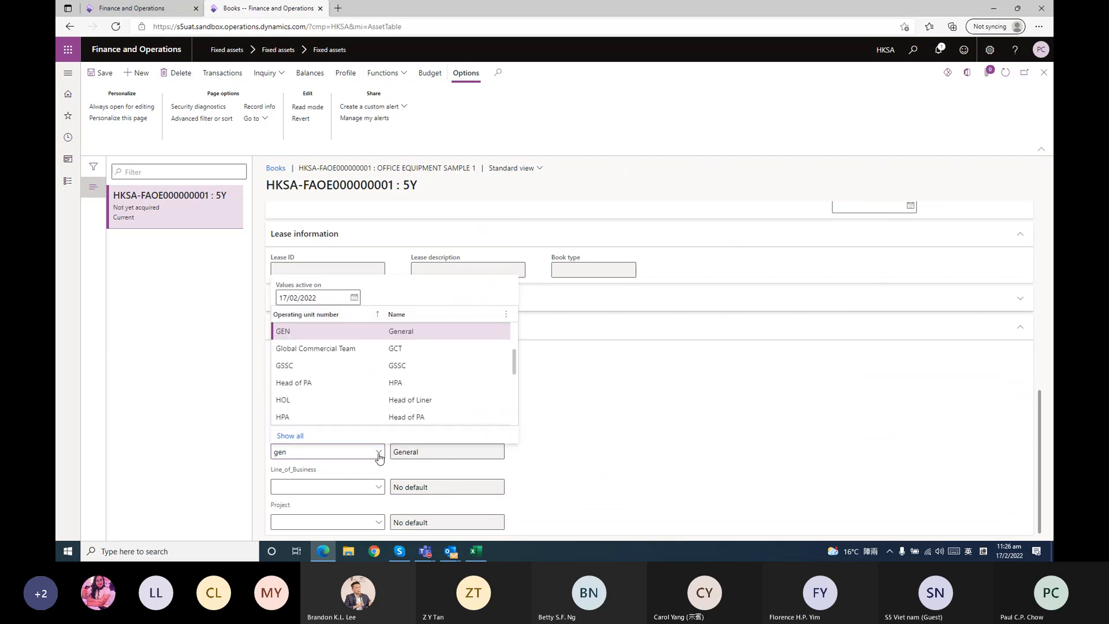
pyautogui.click(452, 327)
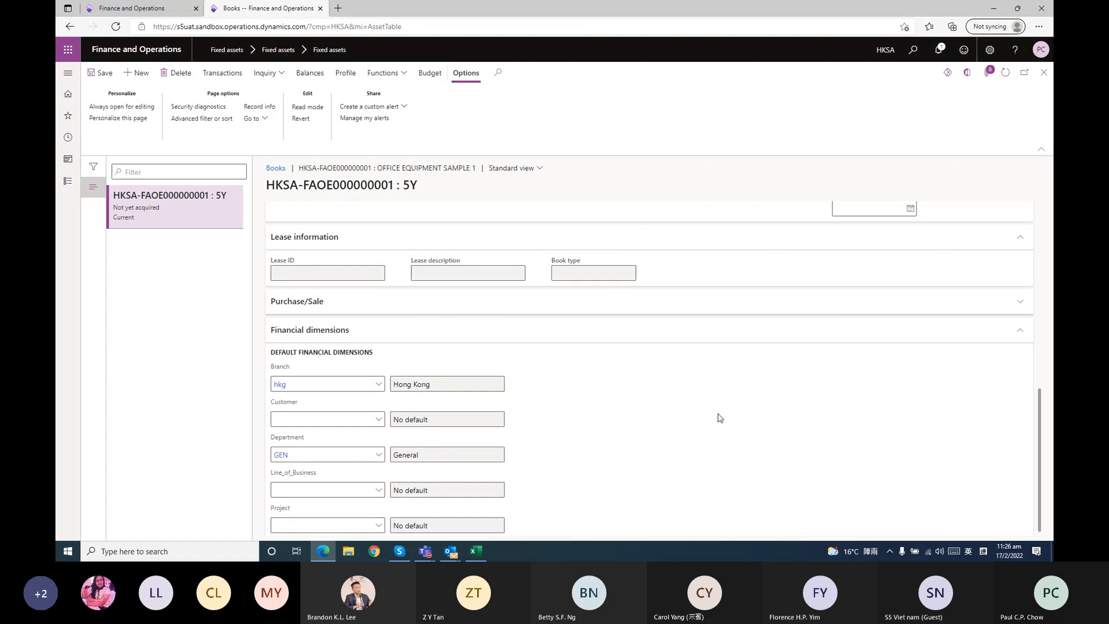
# Check the 5Y book's depreciation and acquisition values, save the book and return to the fixed assets list
pyautogui.scroll(5, 718, 416)
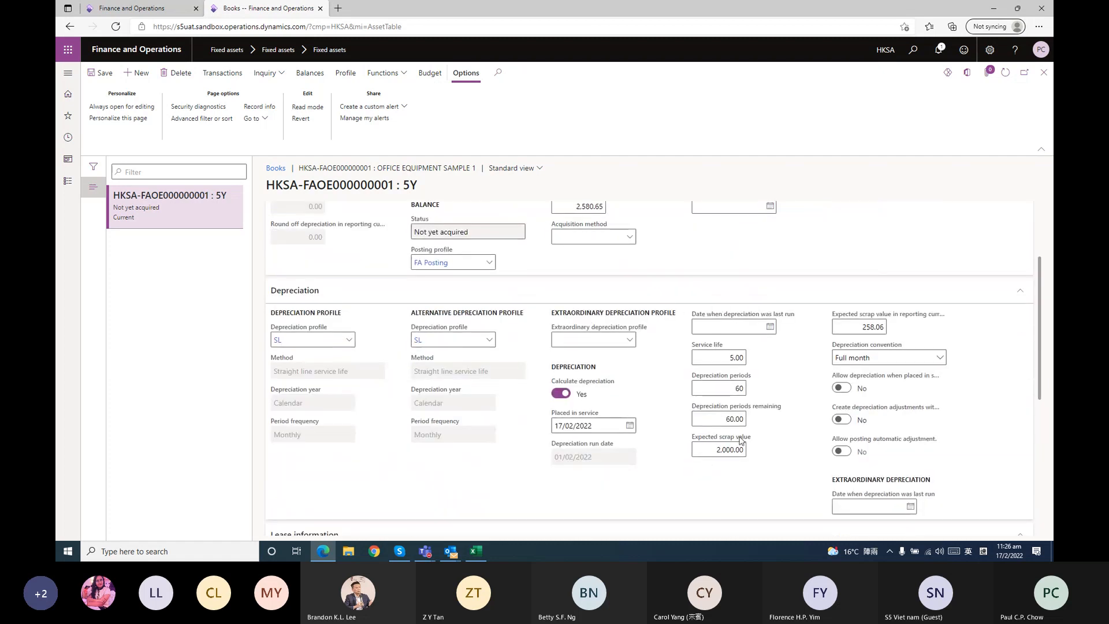
pyautogui.moveTo(742, 441)
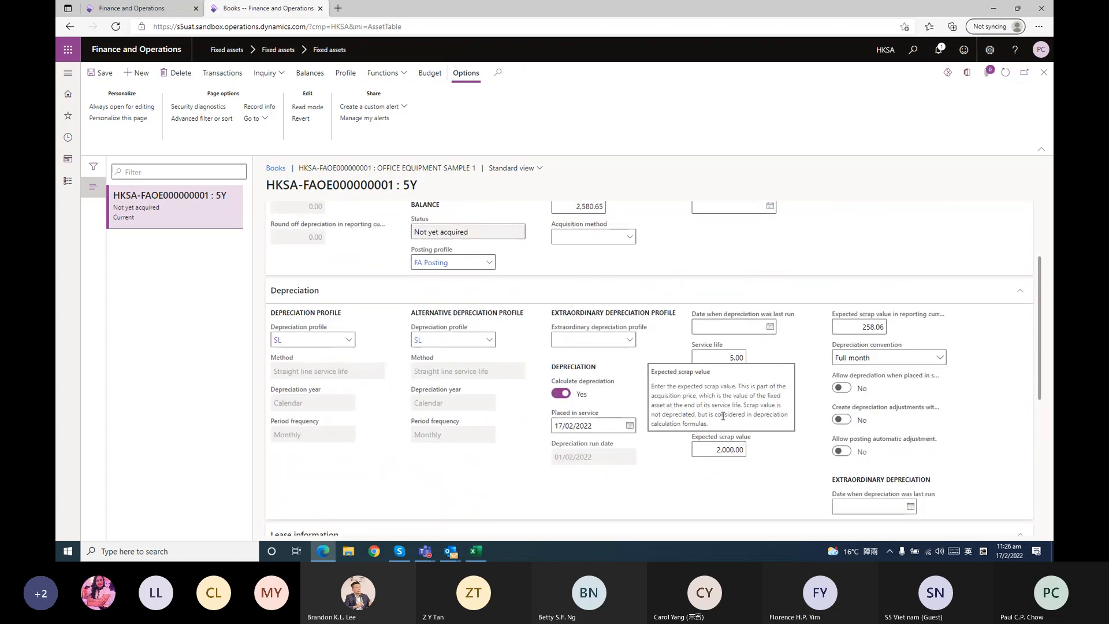
pyautogui.scroll(2, 609, 398)
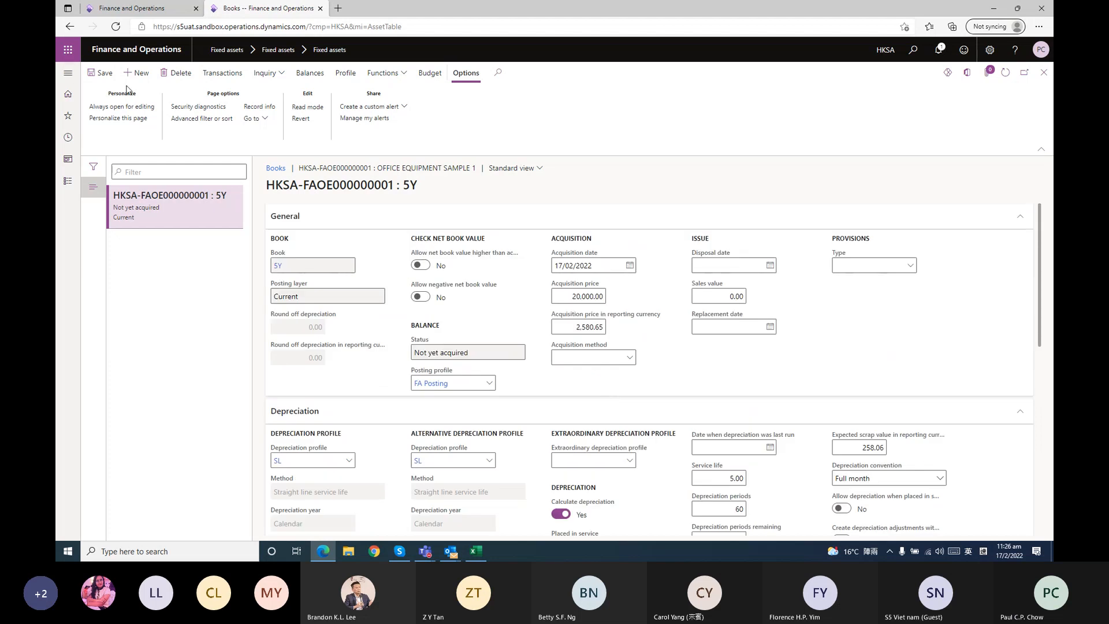
pyautogui.click(104, 75)
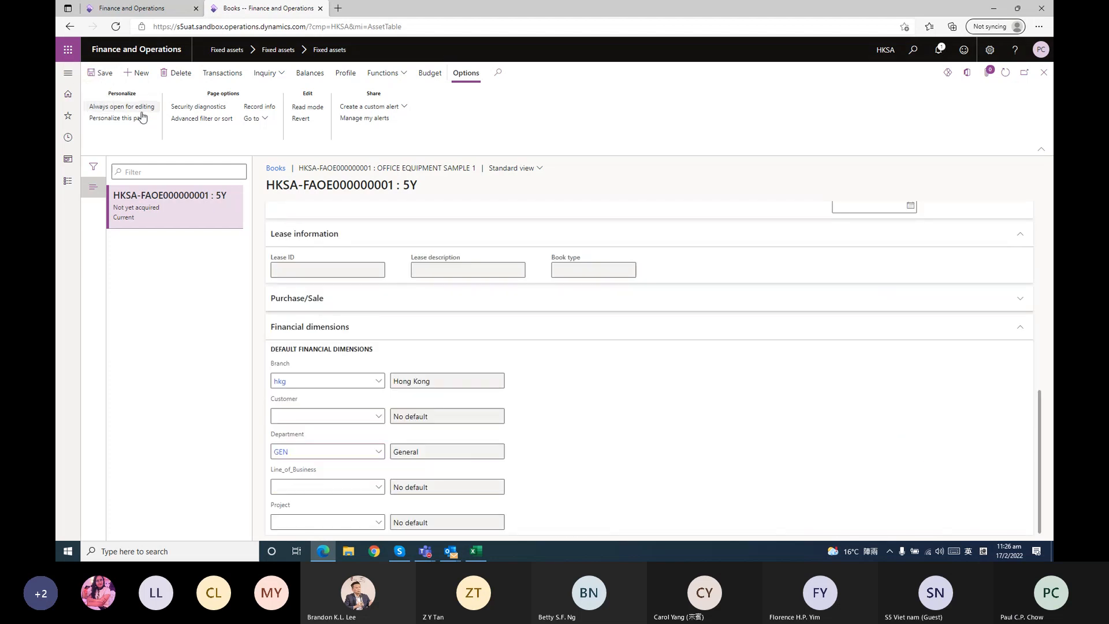
pyautogui.click(1044, 72)
pyautogui.click(1044, 72)
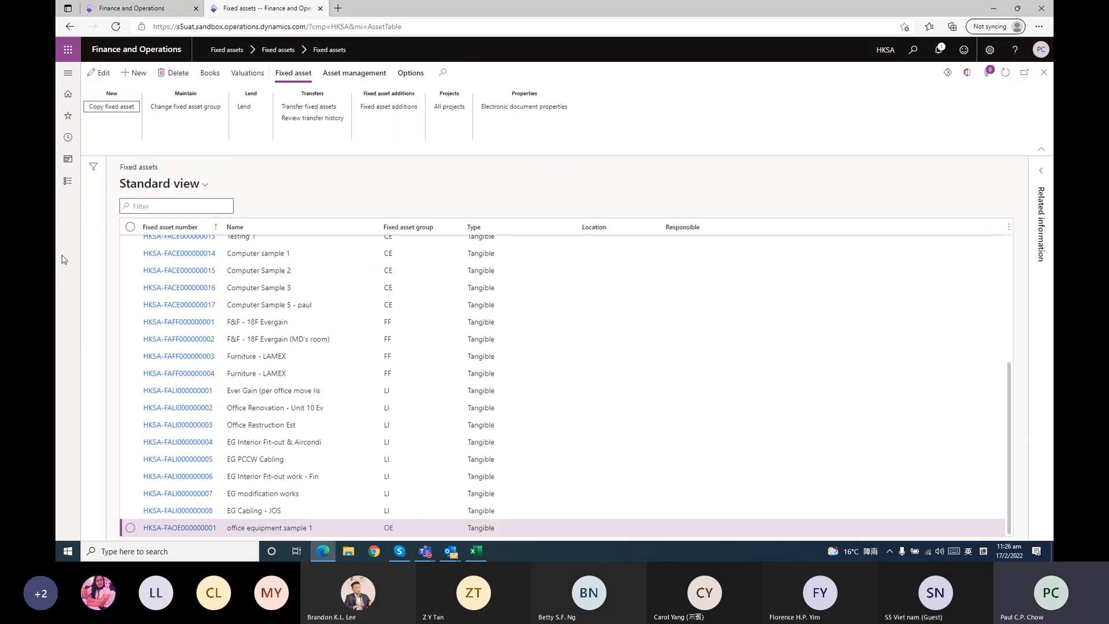
# Open the fixed asset journal page and show the journals that are not posted
pyautogui.click(68, 181)
pyautogui.click(253, 234)
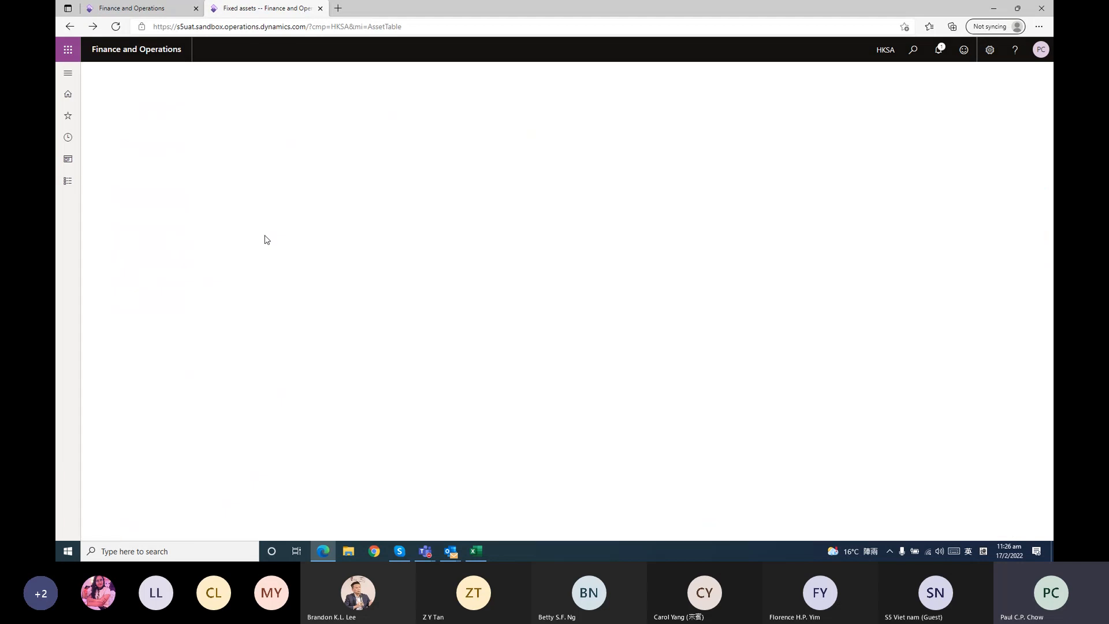
pyautogui.click(200, 143)
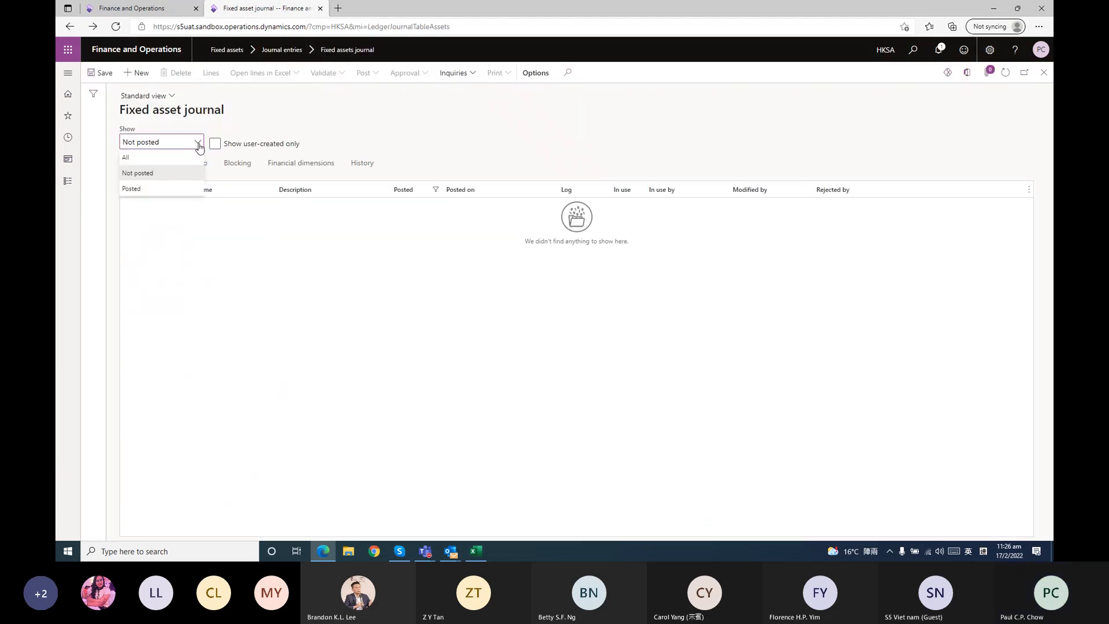
pyautogui.click(152, 172)
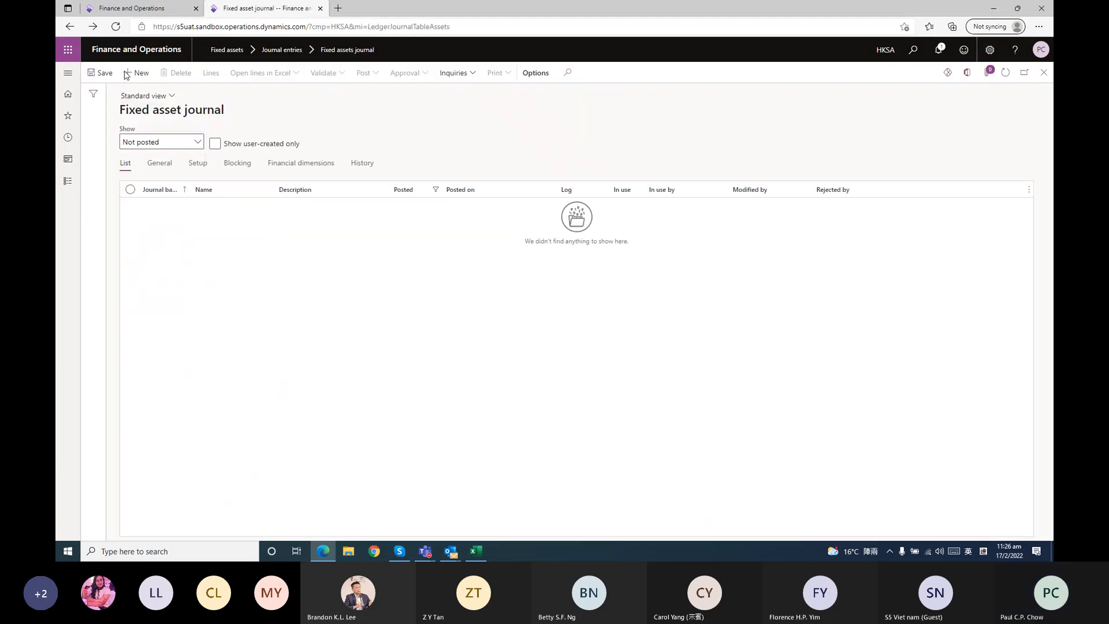
# Create a fixed asset acquisition journal with the name HKSA-FAA and delete the extra blank journal
pyautogui.click(126, 76)
pyautogui.click(285, 206)
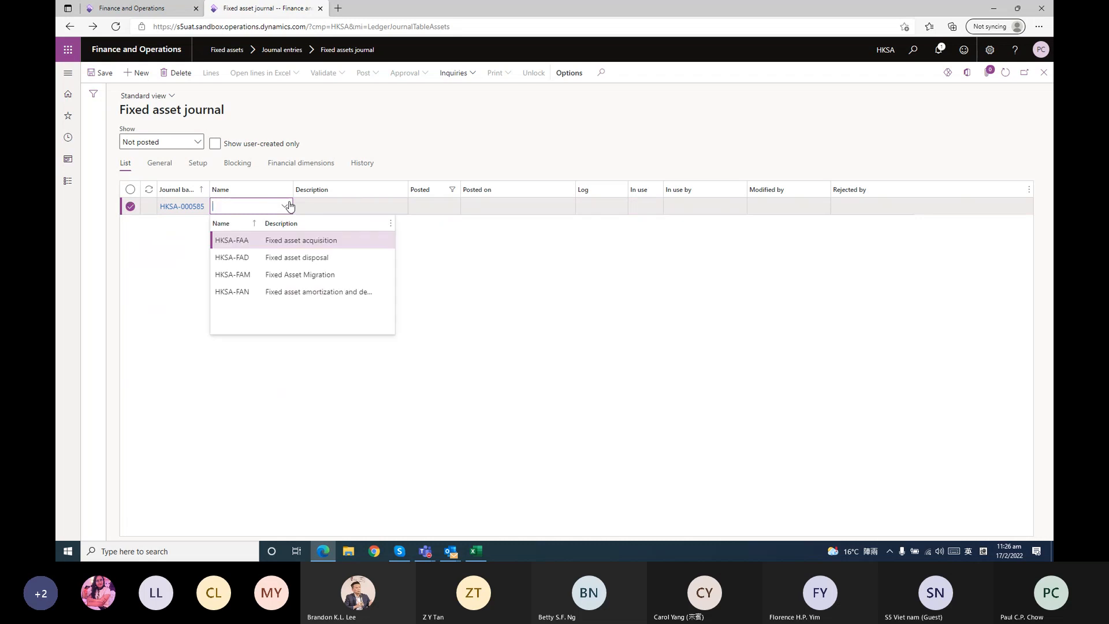
pyautogui.click(294, 242)
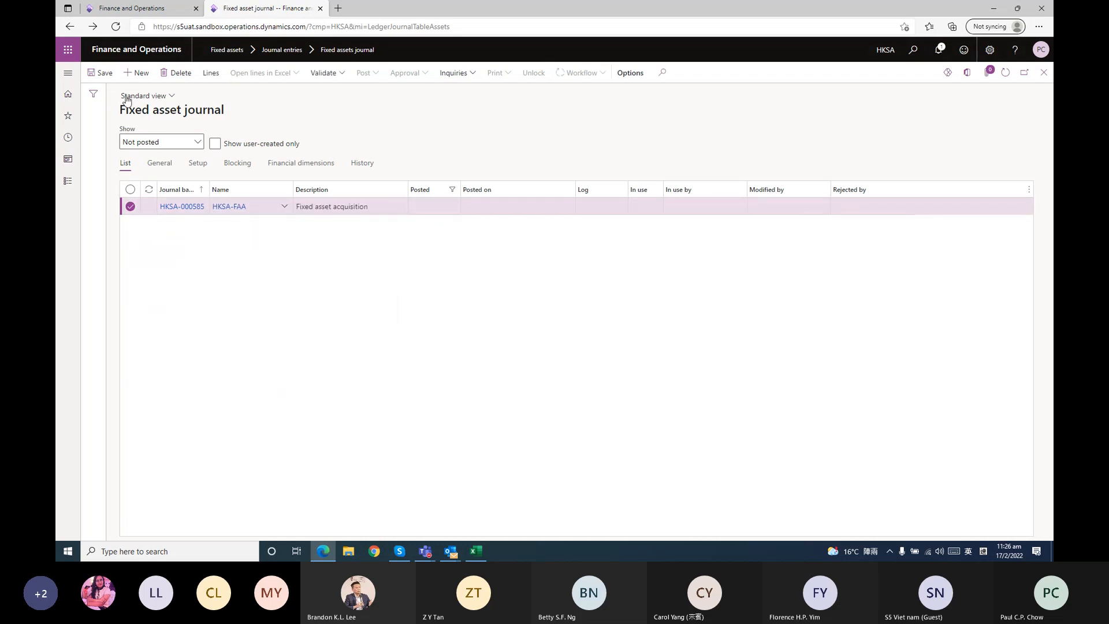
pyautogui.click(139, 72)
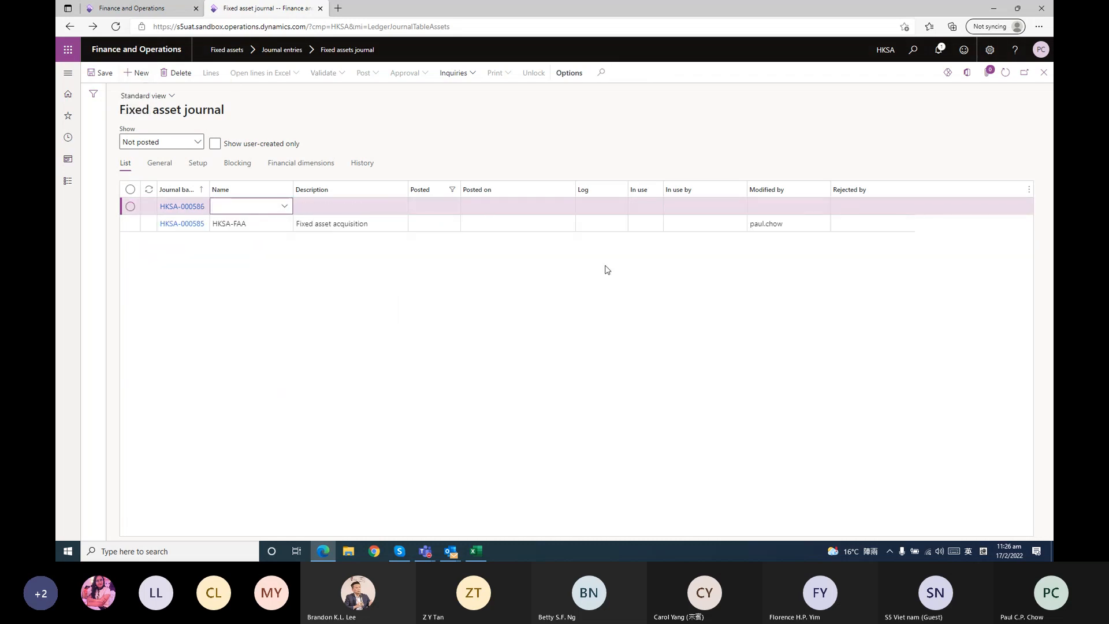
pyautogui.click(176, 73)
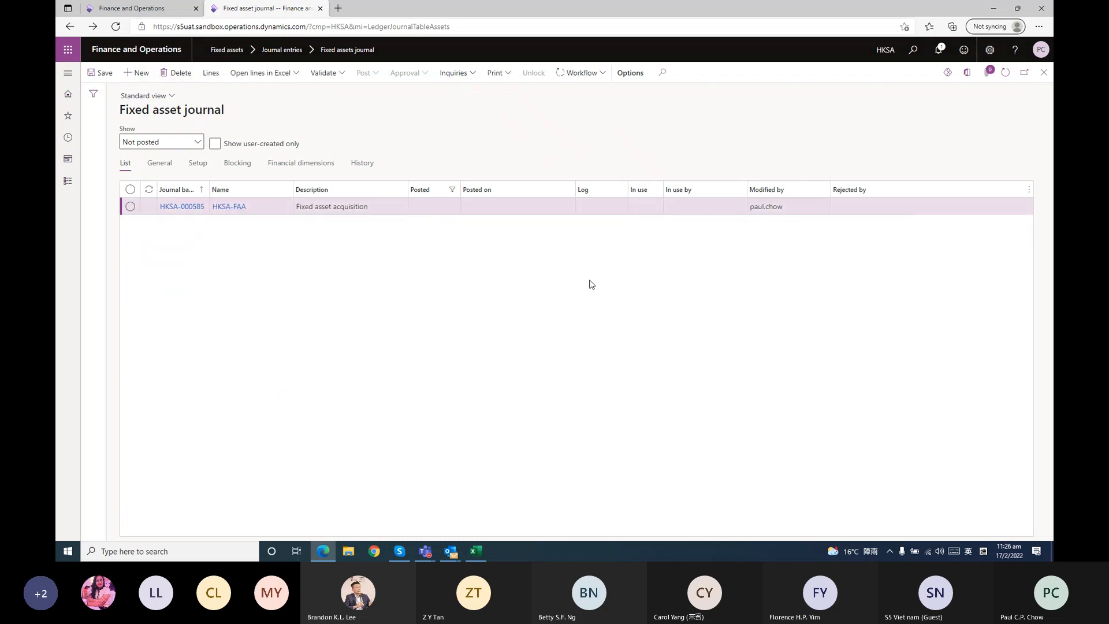
# In the acquisition journal's lines, use transaction type Acquisition and select office equipment sample 1 as the account
pyautogui.click(418, 197)
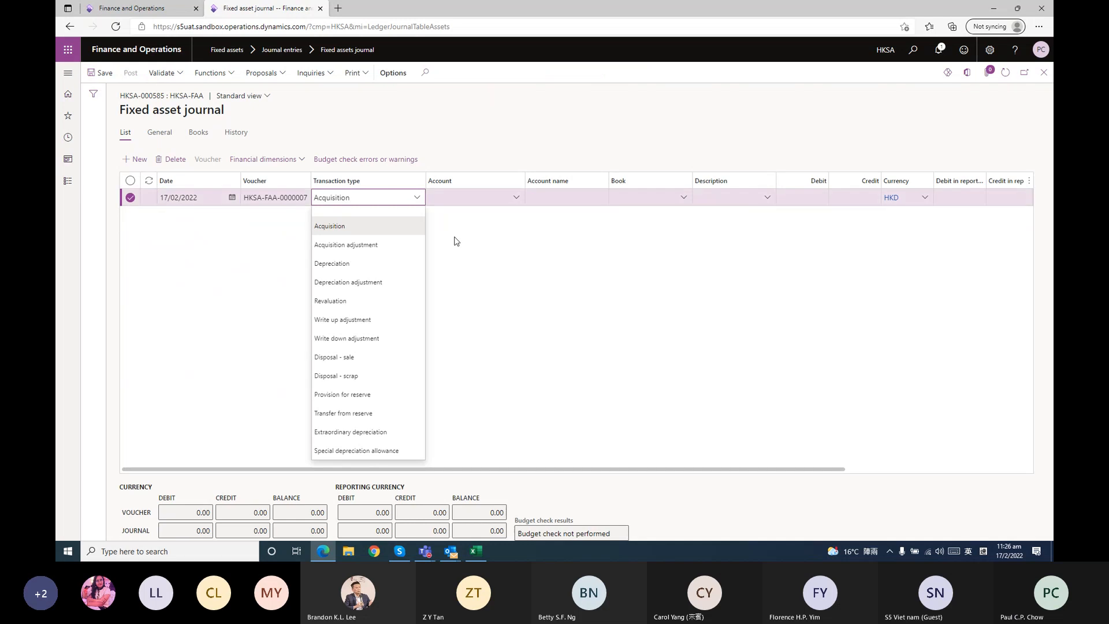
pyautogui.click(516, 197)
pyautogui.scroll(-5, 529, 256)
pyautogui.click(495, 316)
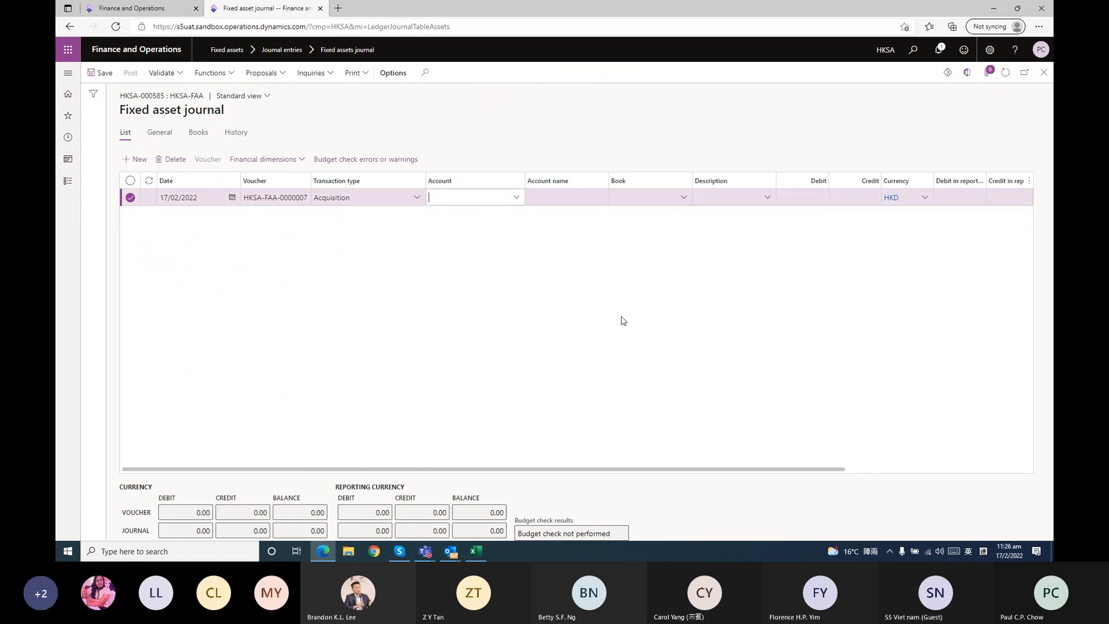
# Enter a debit amount of 20,000 on the office equipment acquisition line
pyautogui.click(801, 198)
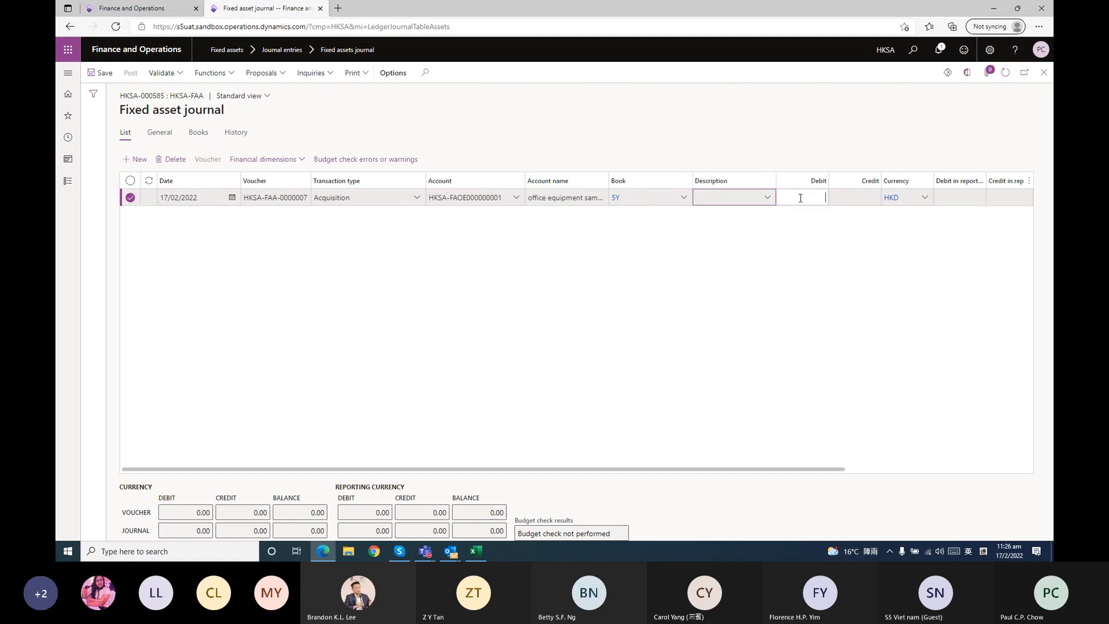
pyautogui.write('20,00')
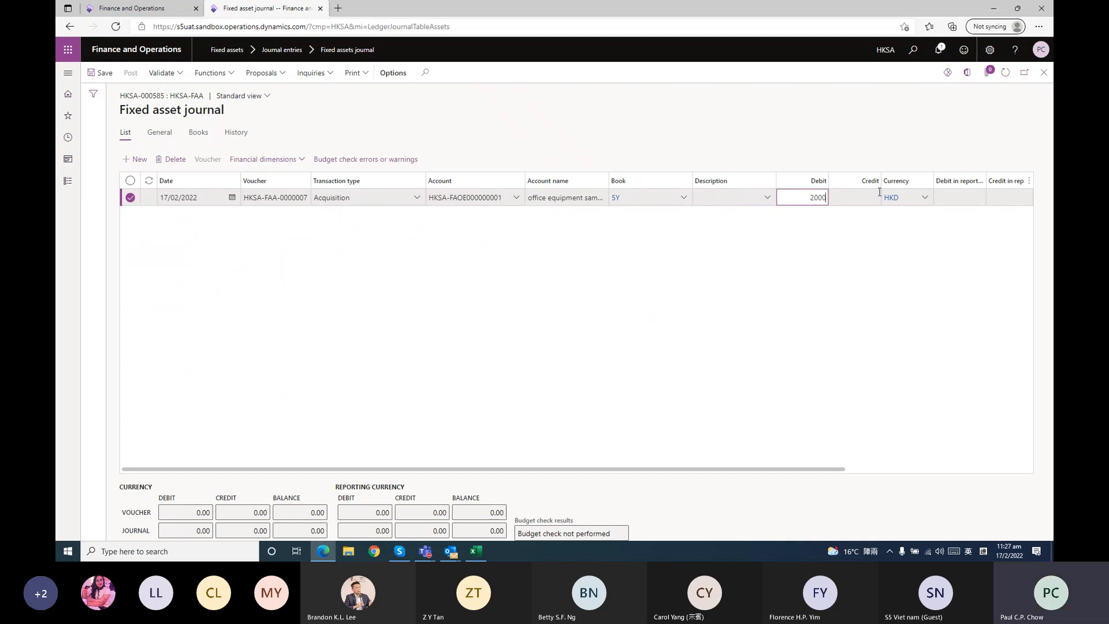
pyautogui.write('0')
pyautogui.press('Tab')
pyautogui.press('Tab')
pyautogui.press('Tab')
pyautogui.press('Tab')
pyautogui.press('Tab')
pyautogui.press('Tab')
pyautogui.press('Tab')
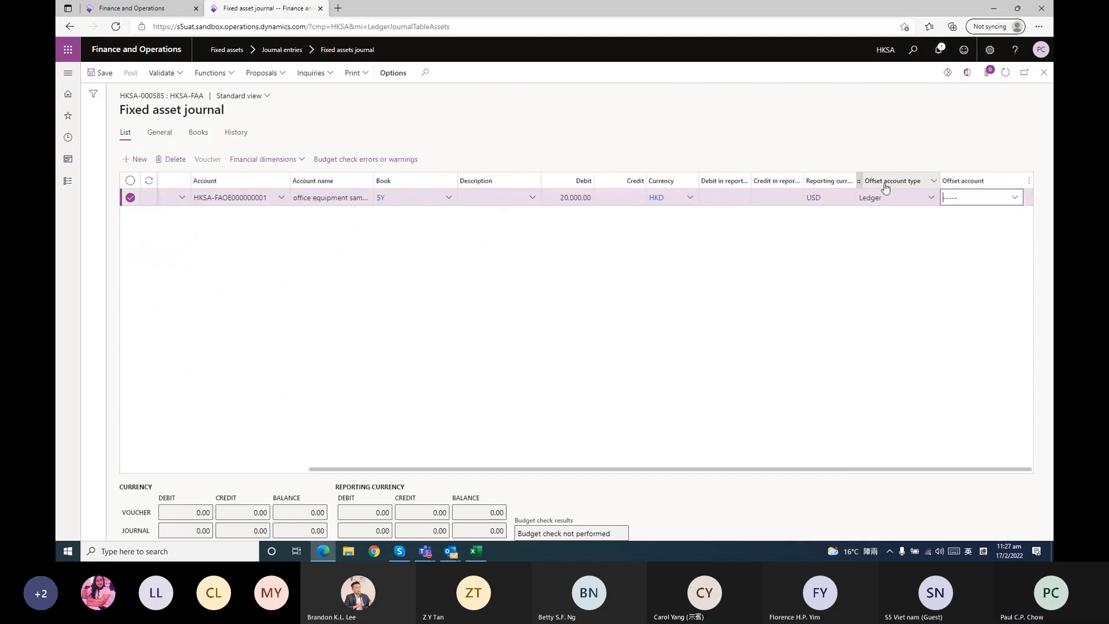
# Set the line's offset account type to Bank and choose the HKSA DB HKD bank account as offset account
pyautogui.click(931, 197)
pyautogui.click(900, 302)
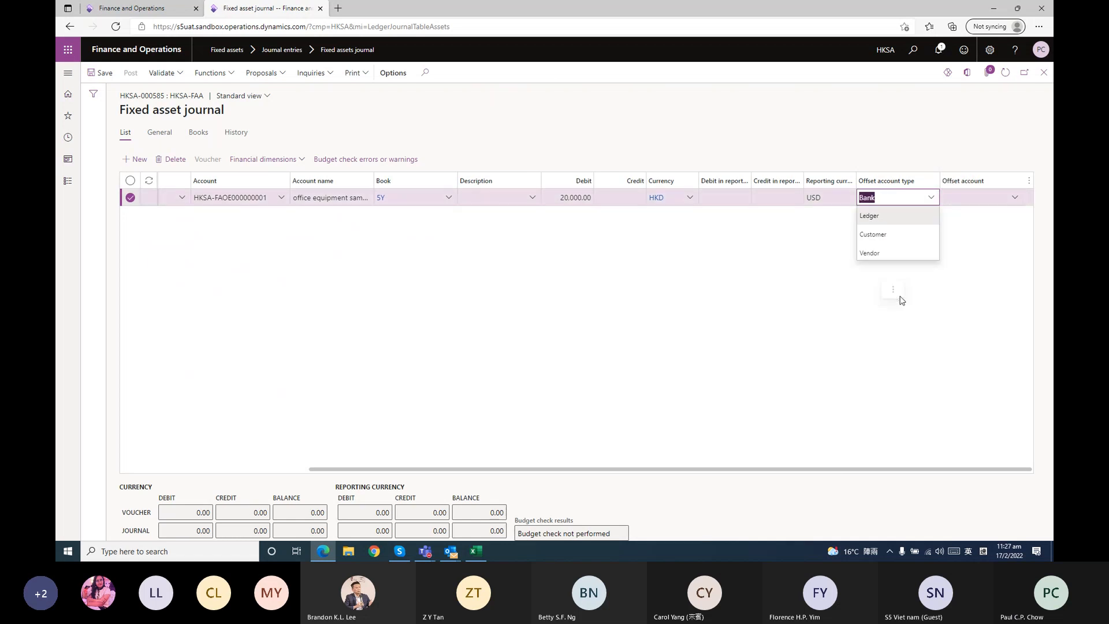
pyautogui.click(1015, 198)
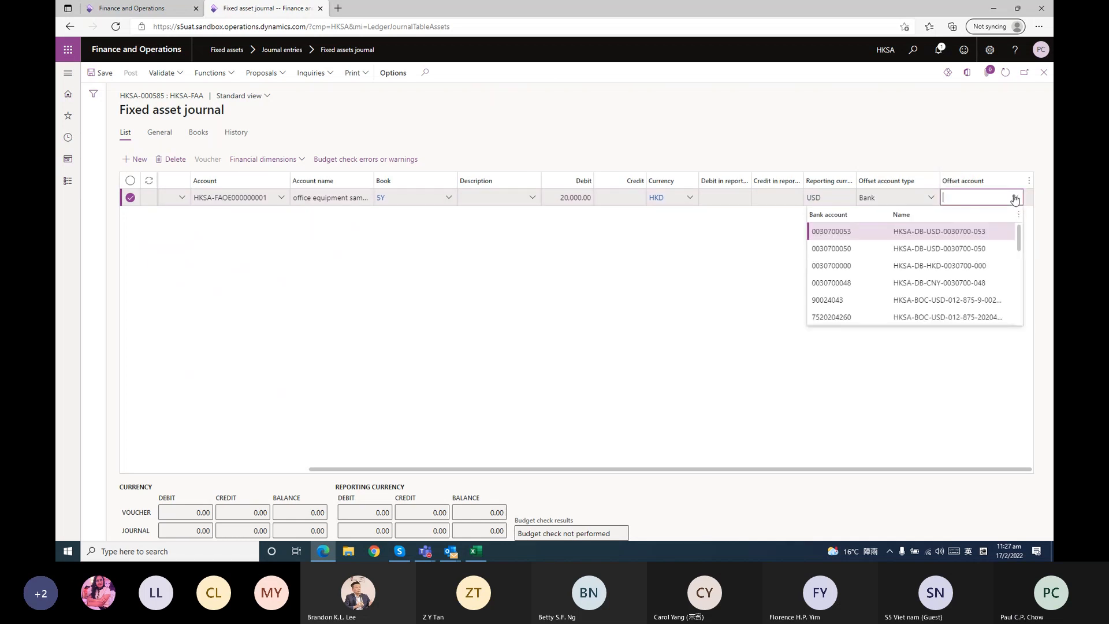
pyautogui.click(976, 265)
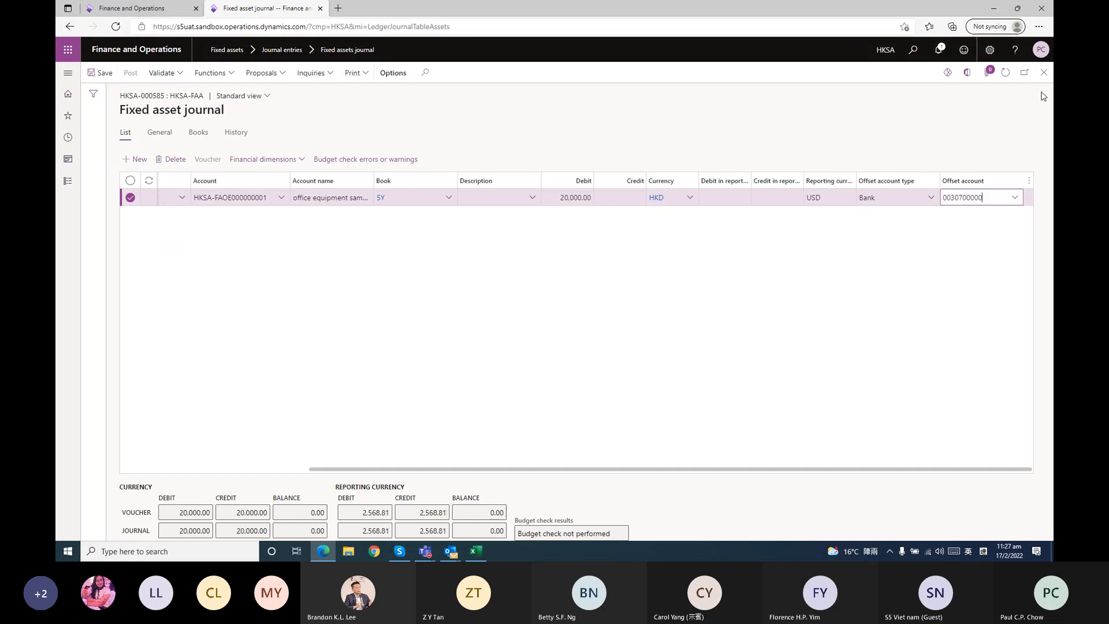
# Close the acquisition journal's lines and submit the HKSA-FAA journal to workflow
pyautogui.click(1043, 72)
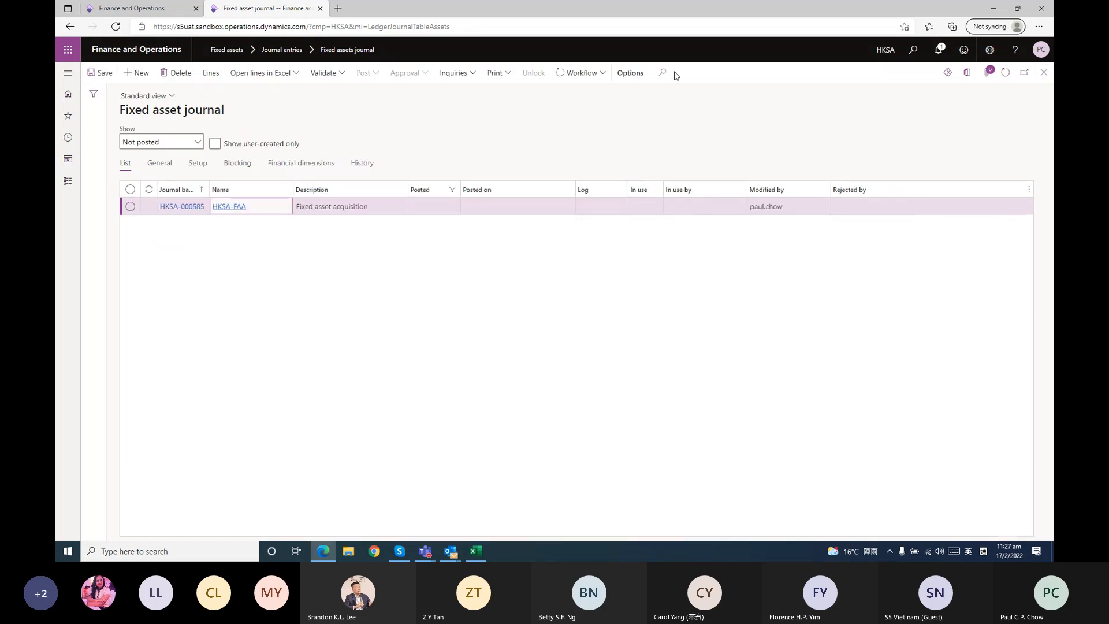
pyautogui.click(580, 73)
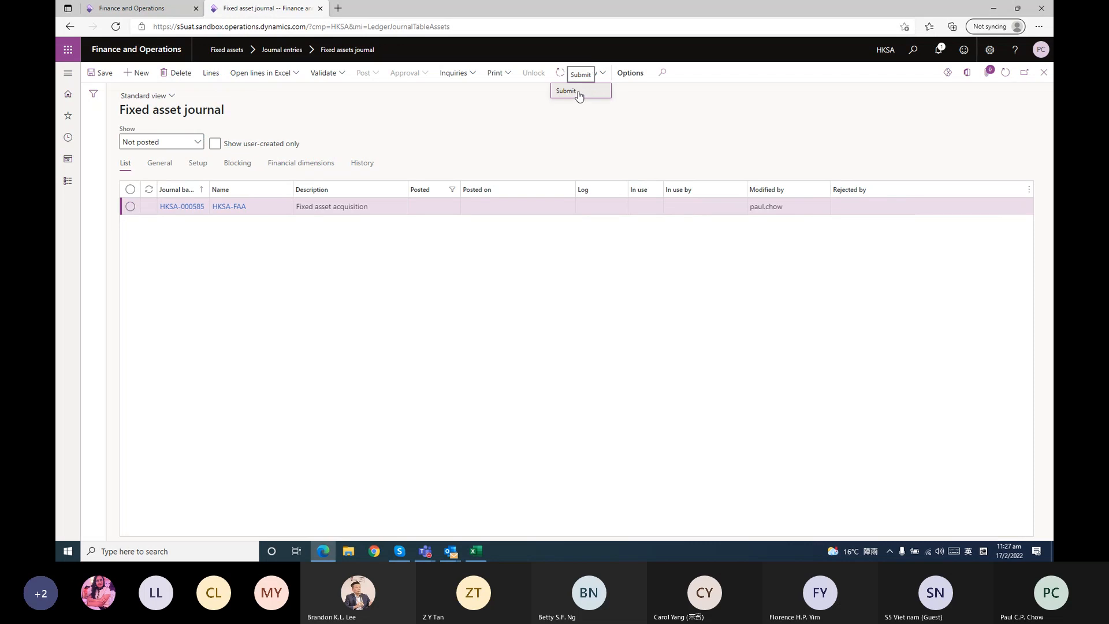
pyautogui.click(580, 92)
pyautogui.click(986, 516)
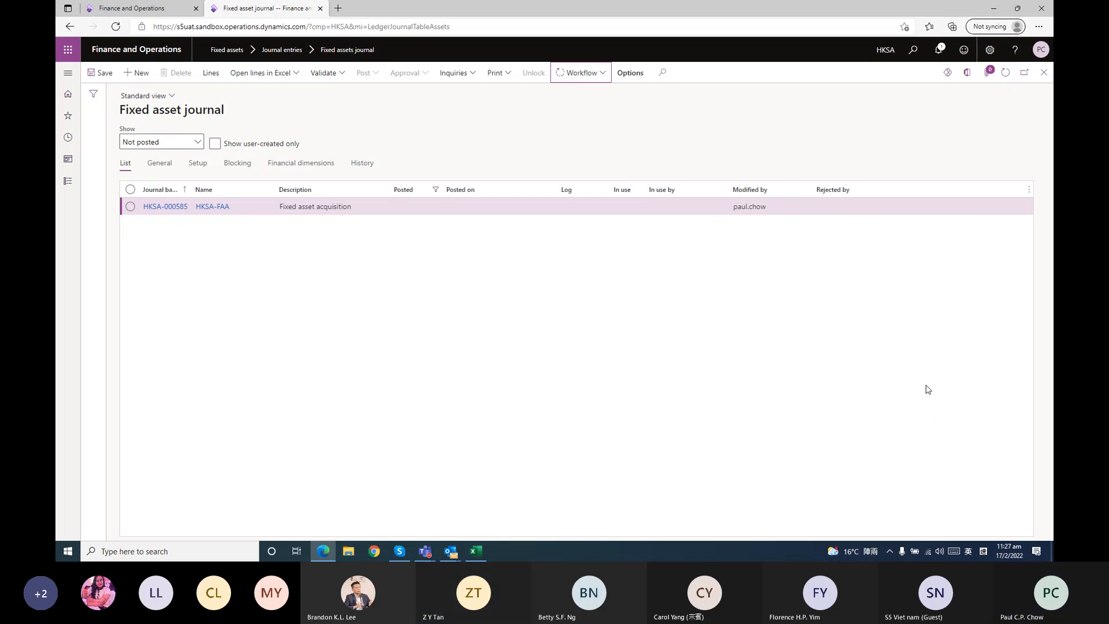
# Refresh the not-posted journal list repeatedly to follow the submitted acquisition journal until workflow approval and posting are done
pyautogui.click(450, 550)
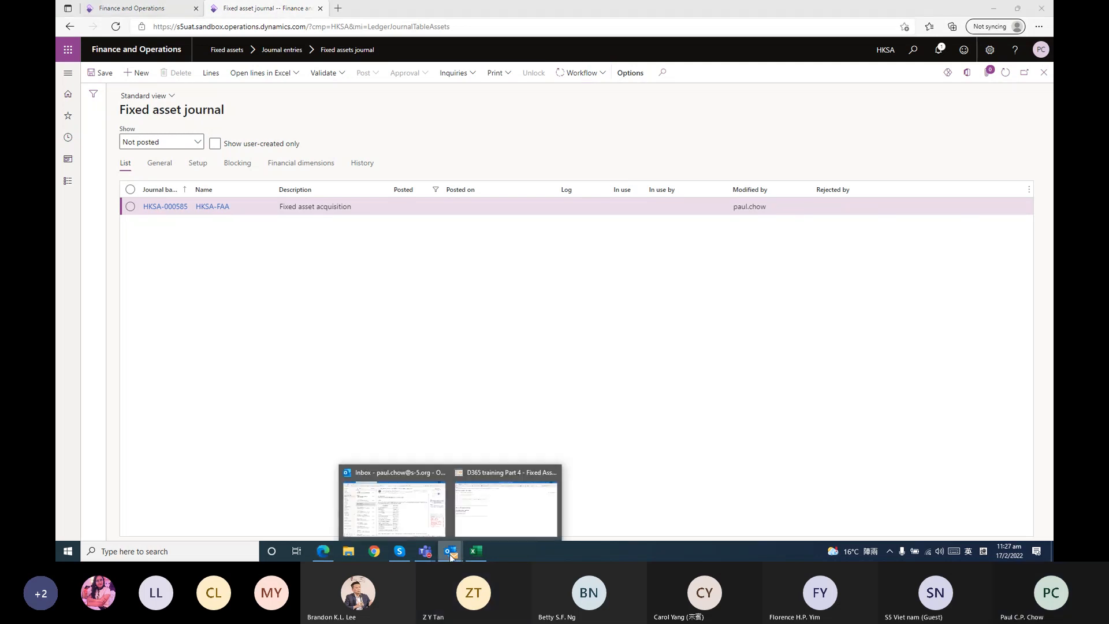
pyautogui.click(644, 314)
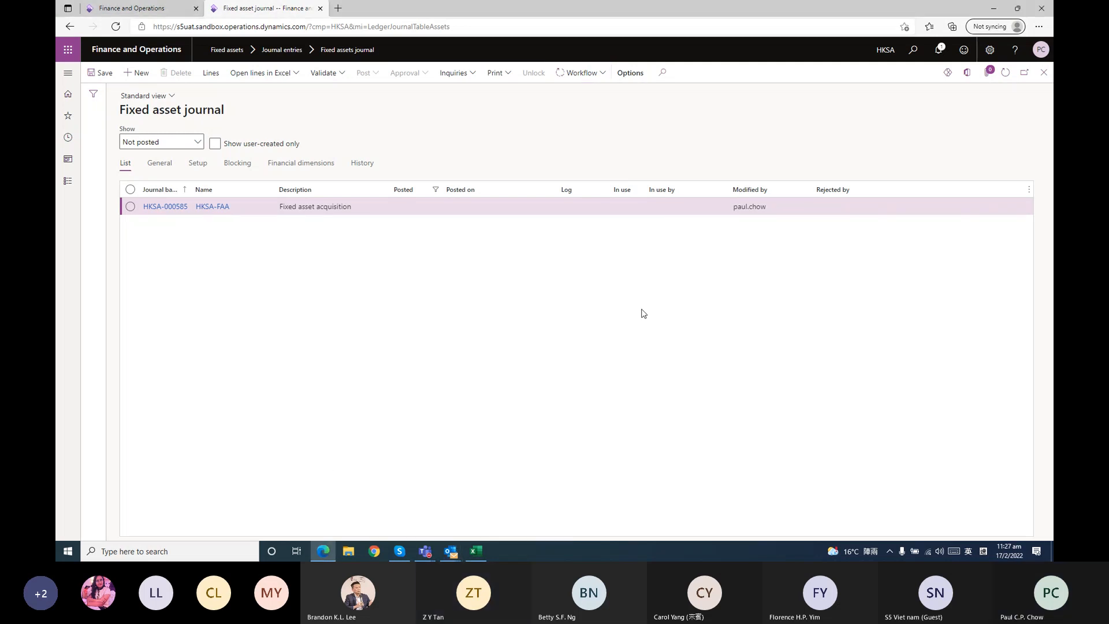
pyautogui.click(1009, 79)
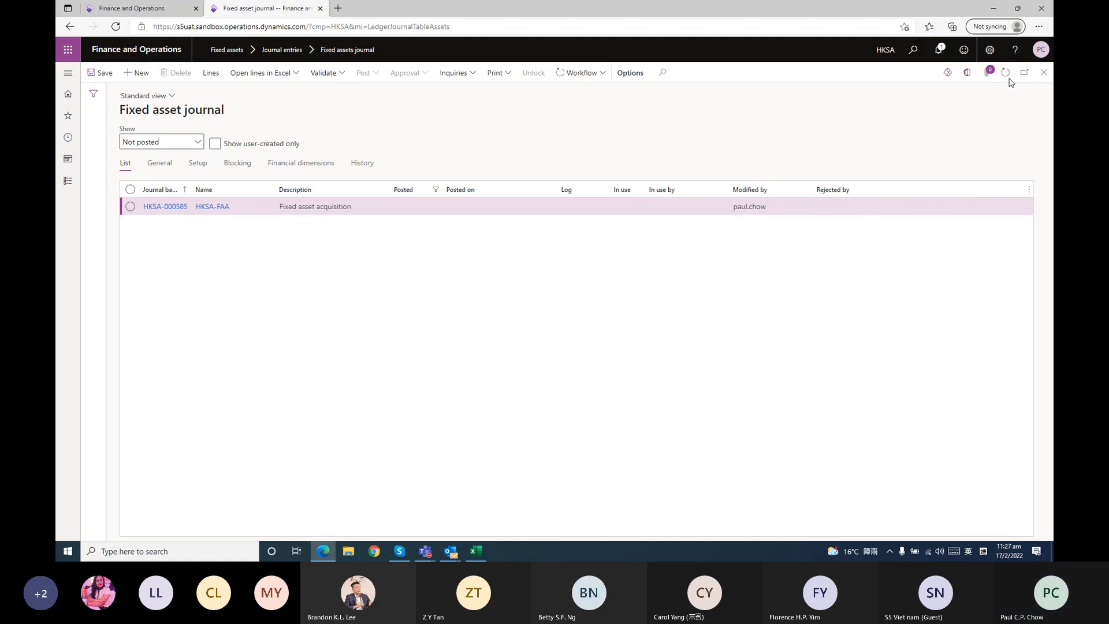
pyautogui.click(1005, 73)
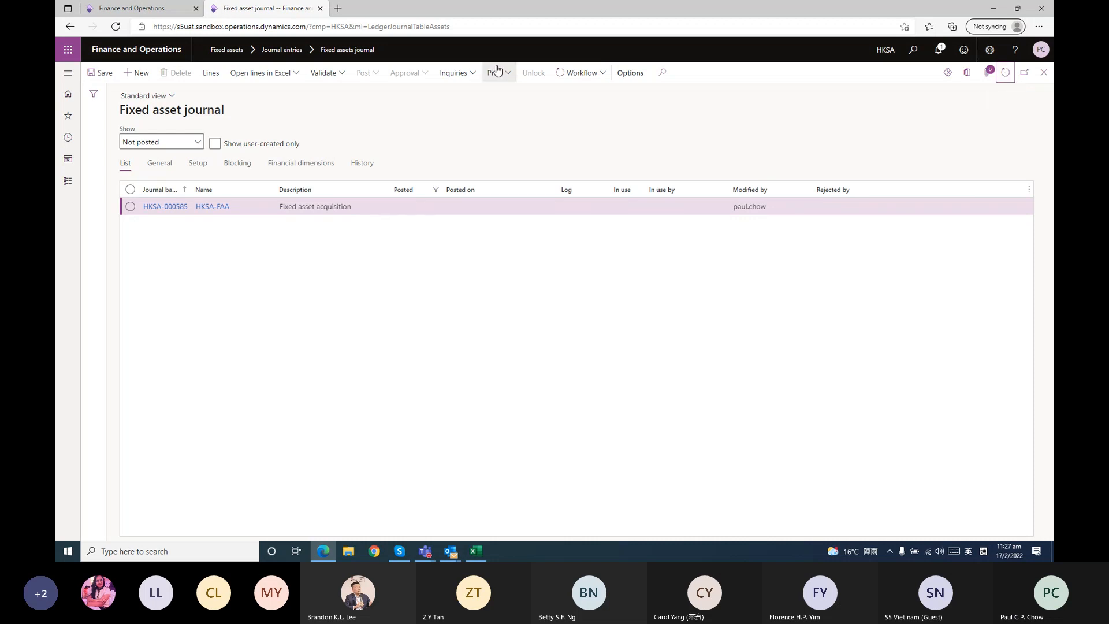
pyautogui.click(581, 77)
pyautogui.click(732, 117)
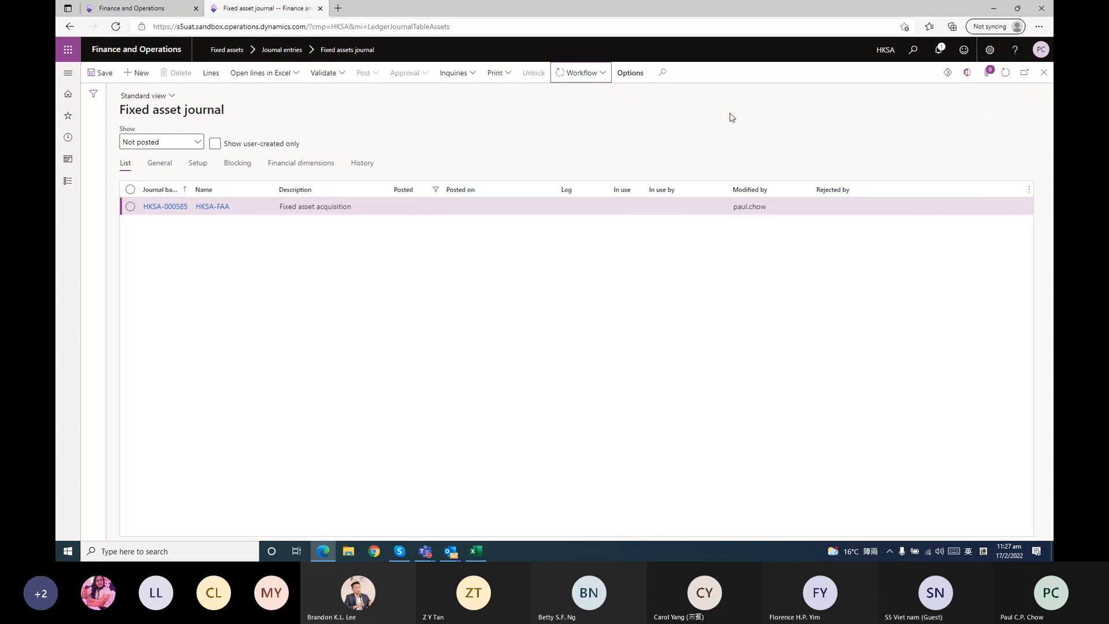
pyautogui.click(1006, 73)
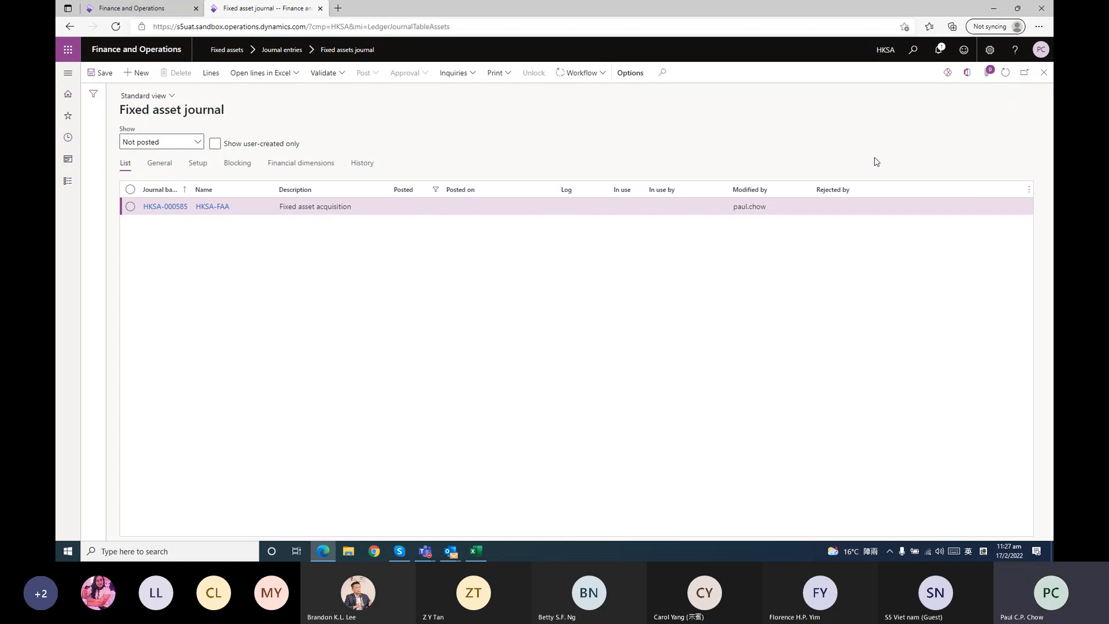
pyautogui.click(1006, 75)
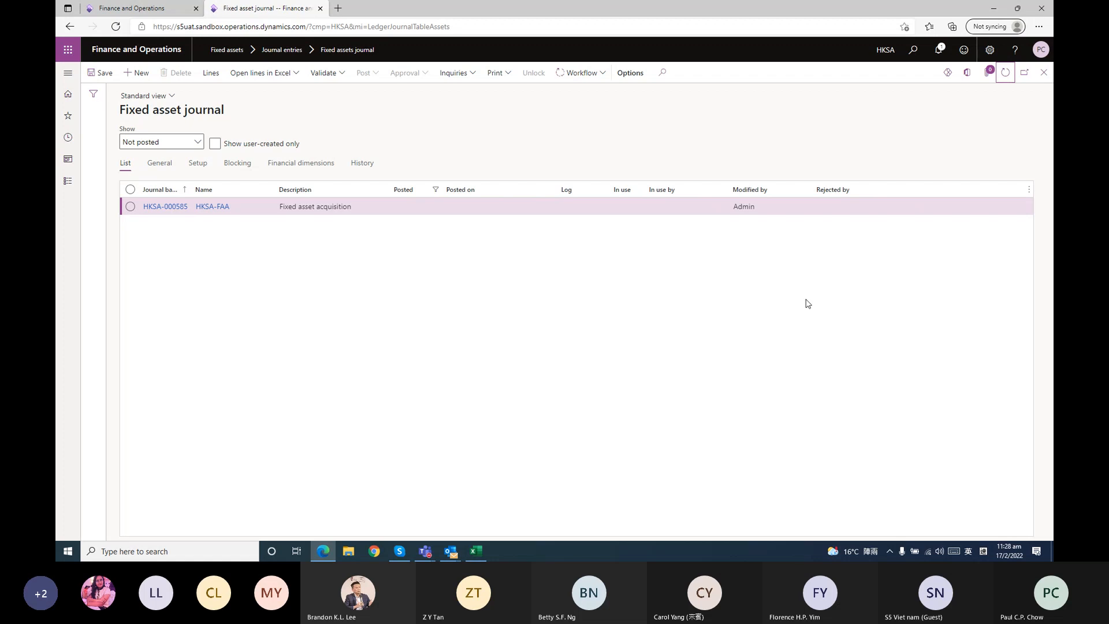
pyautogui.click(1005, 74)
pyautogui.click(1007, 74)
pyautogui.click(1006, 72)
pyautogui.click(1008, 75)
pyautogui.click(1007, 74)
pyautogui.click(1004, 77)
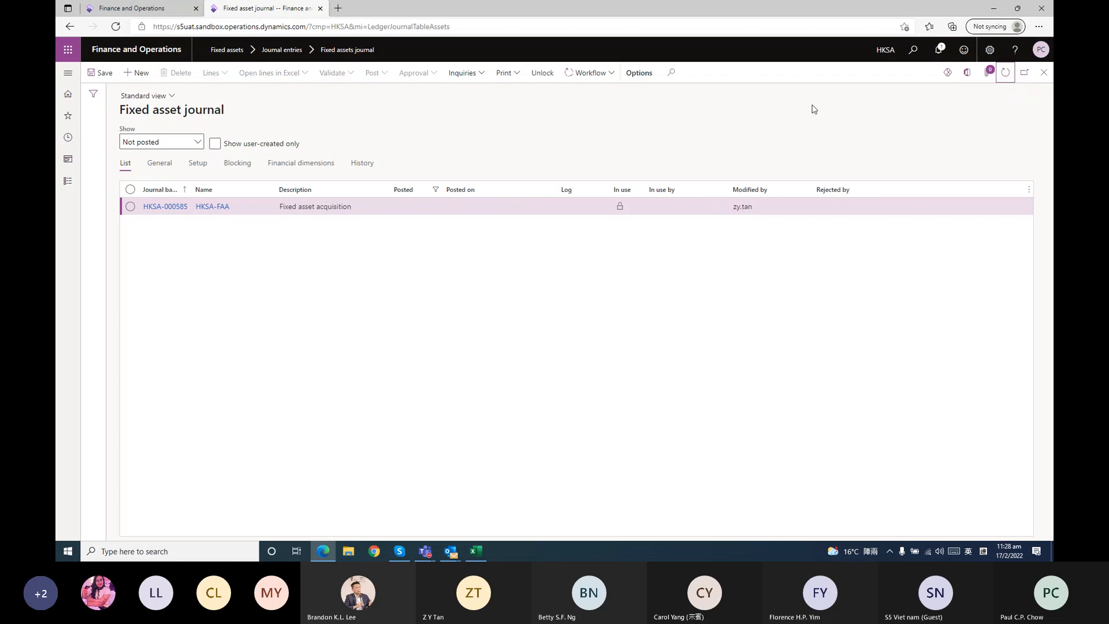
pyautogui.click(1004, 74)
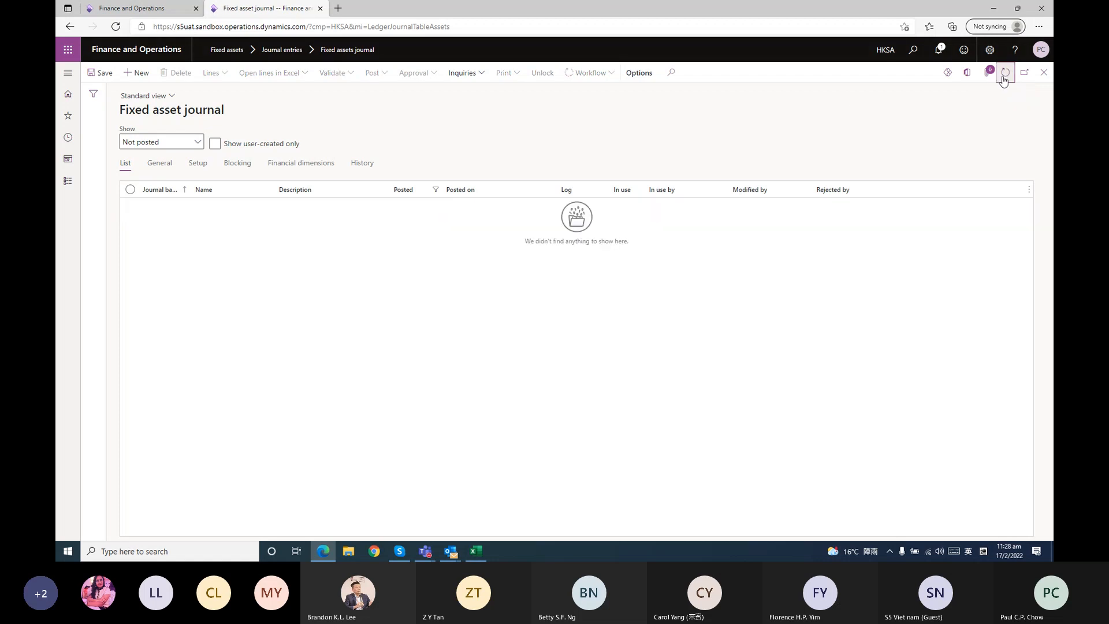
# List the posted journals, open the newest HKSA-FAA acquisition journal and examine its voucher transactions and ledger accounts
pyautogui.click(199, 144)
pyautogui.click(180, 184)
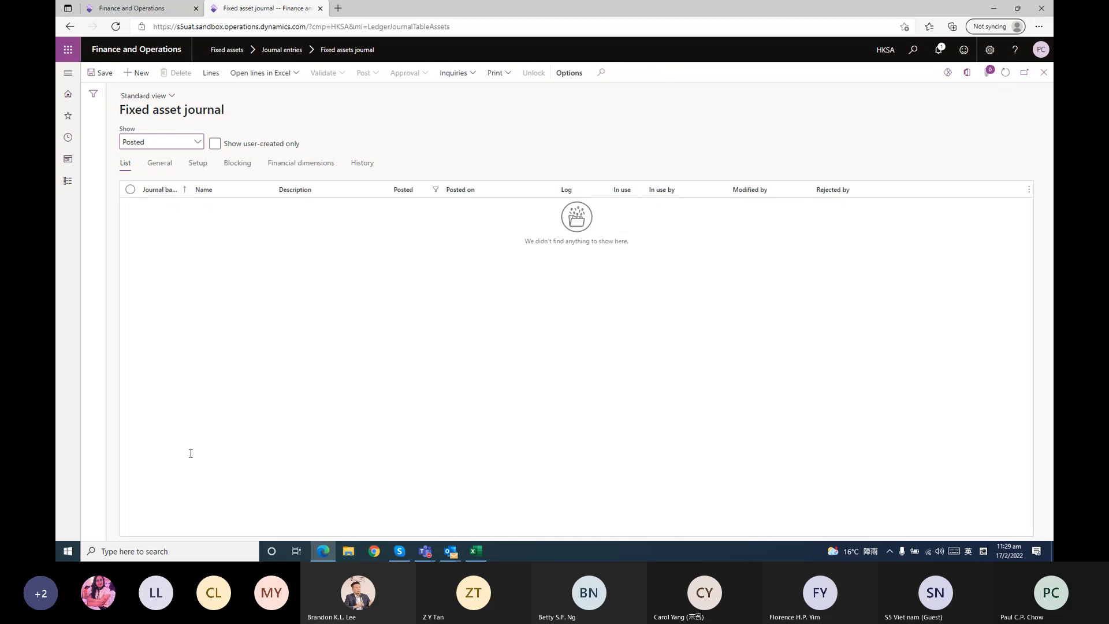
pyautogui.click(166, 527)
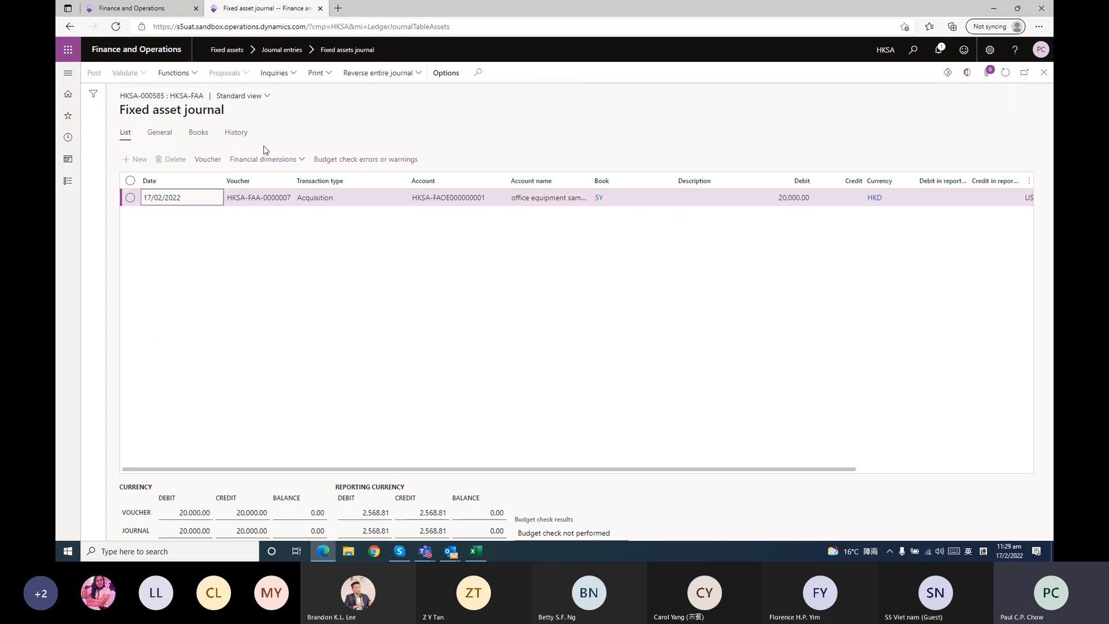
pyautogui.click(215, 160)
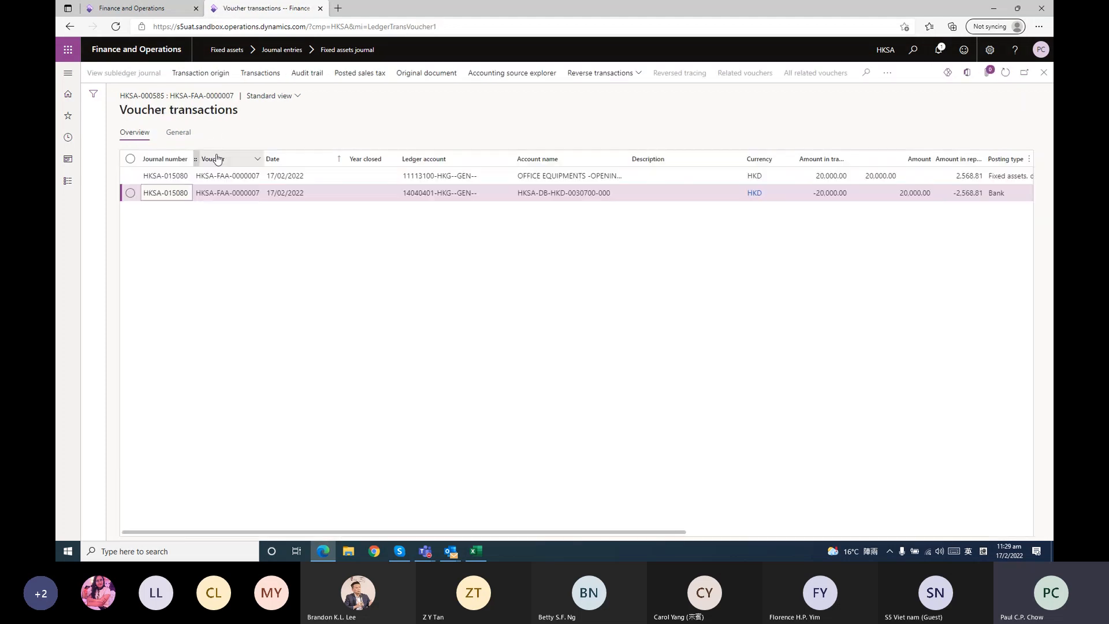
pyautogui.moveTo(423, 182)
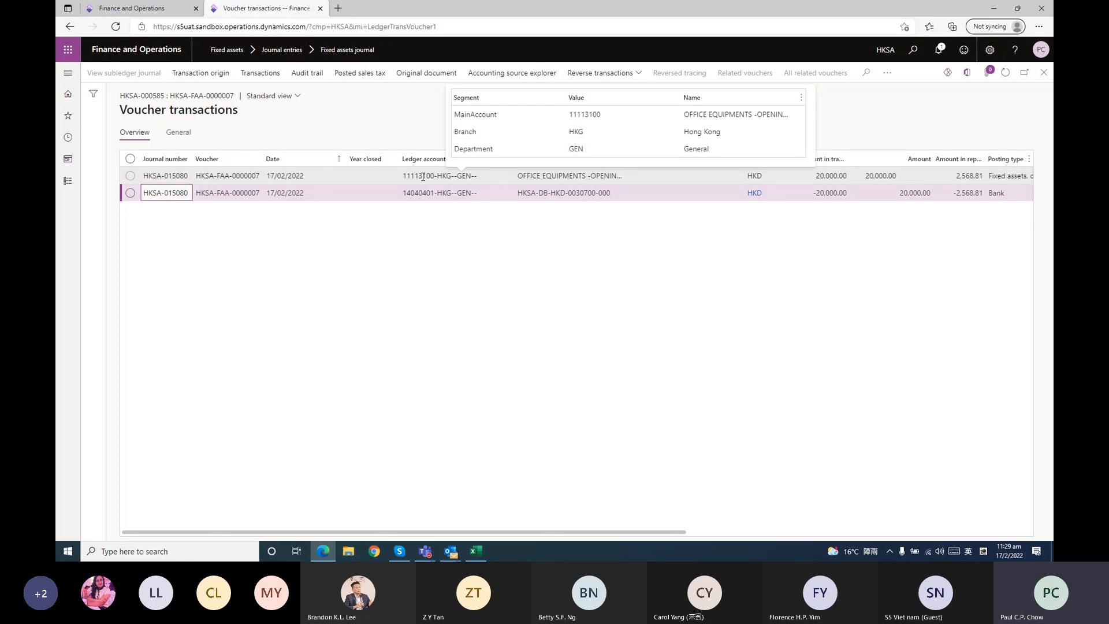
pyautogui.click(1042, 74)
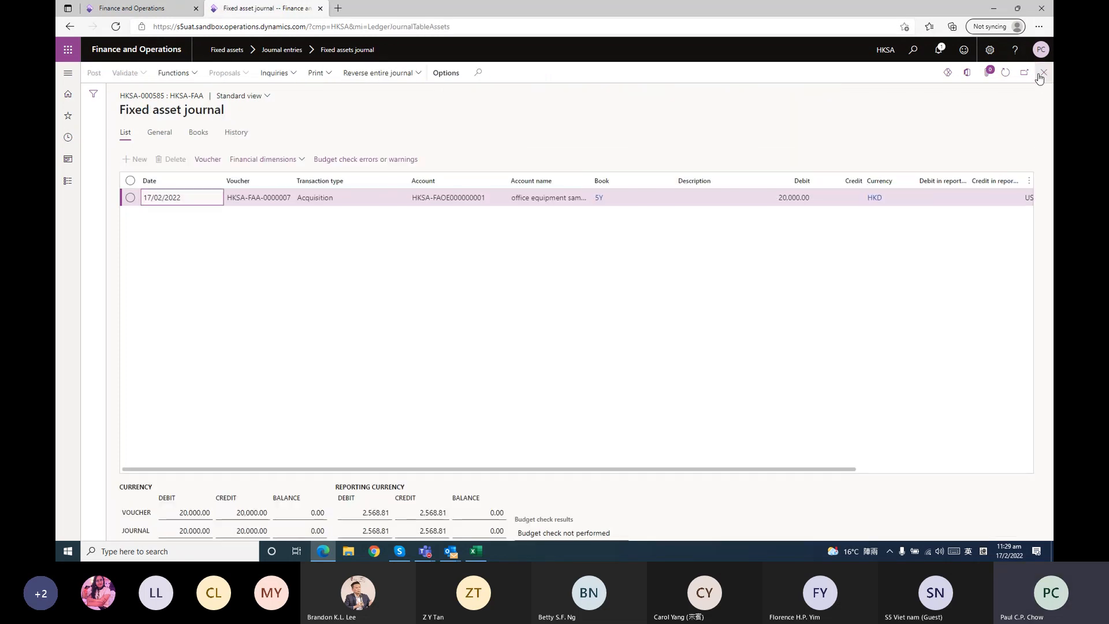
pyautogui.click(1040, 79)
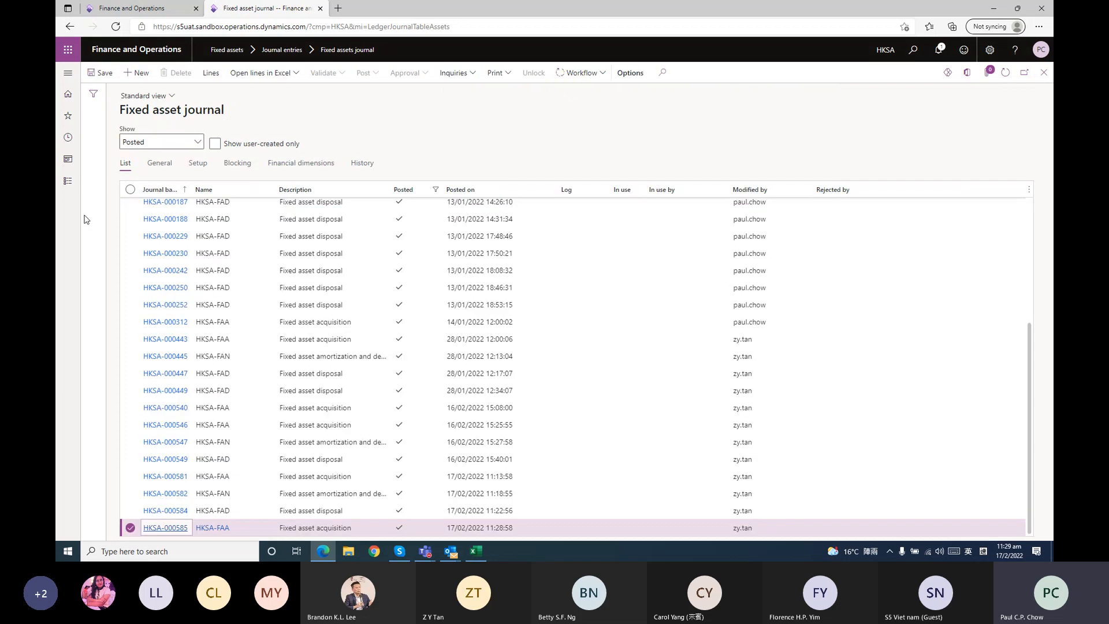
# Start a depreciation proposal for fixed assets with HKSA-FAN as the name of journal
pyautogui.click(67, 184)
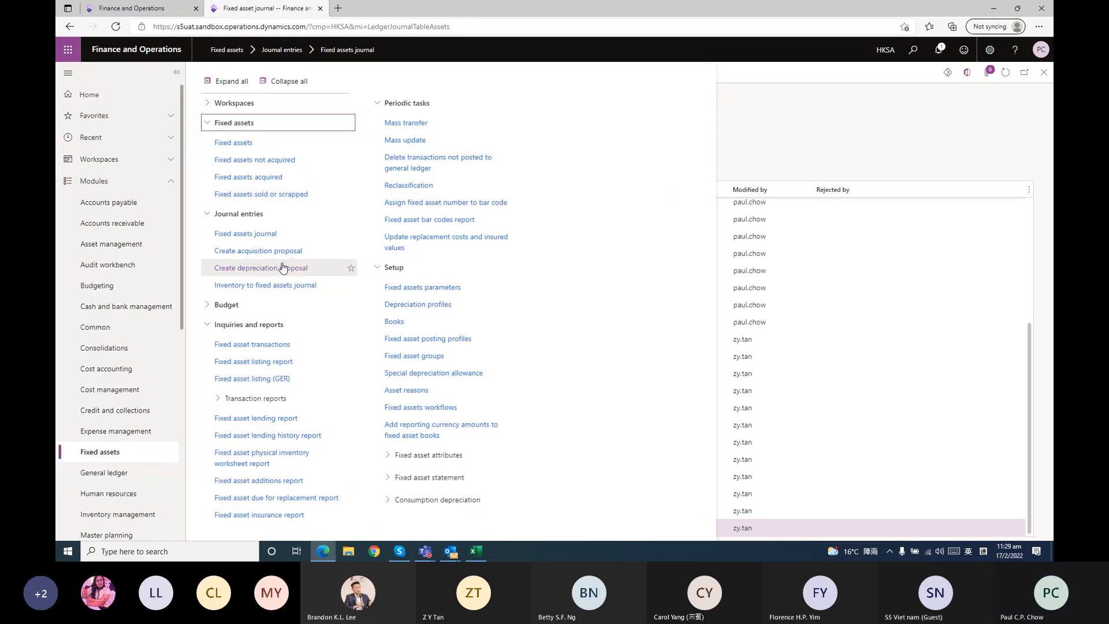
pyautogui.click(281, 262)
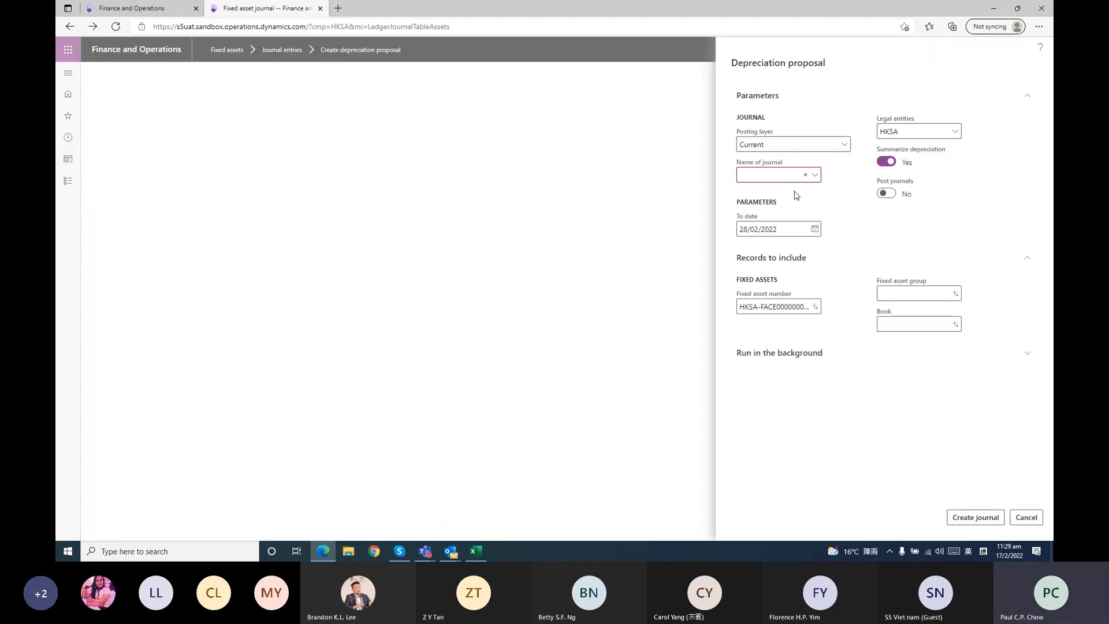
pyautogui.click(814, 175)
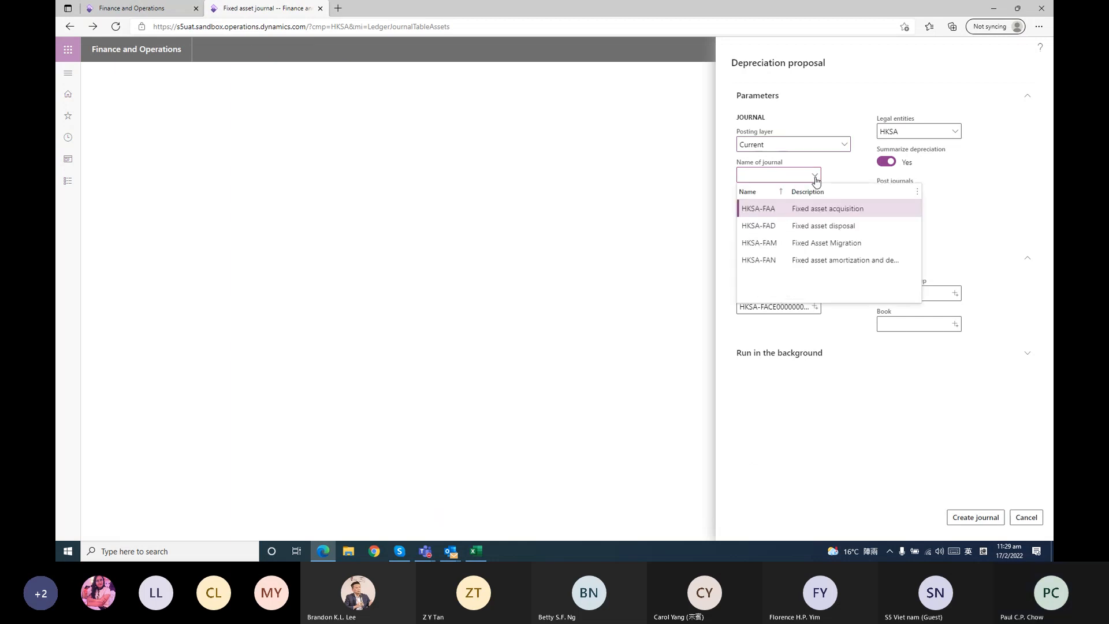
pyautogui.click(788, 261)
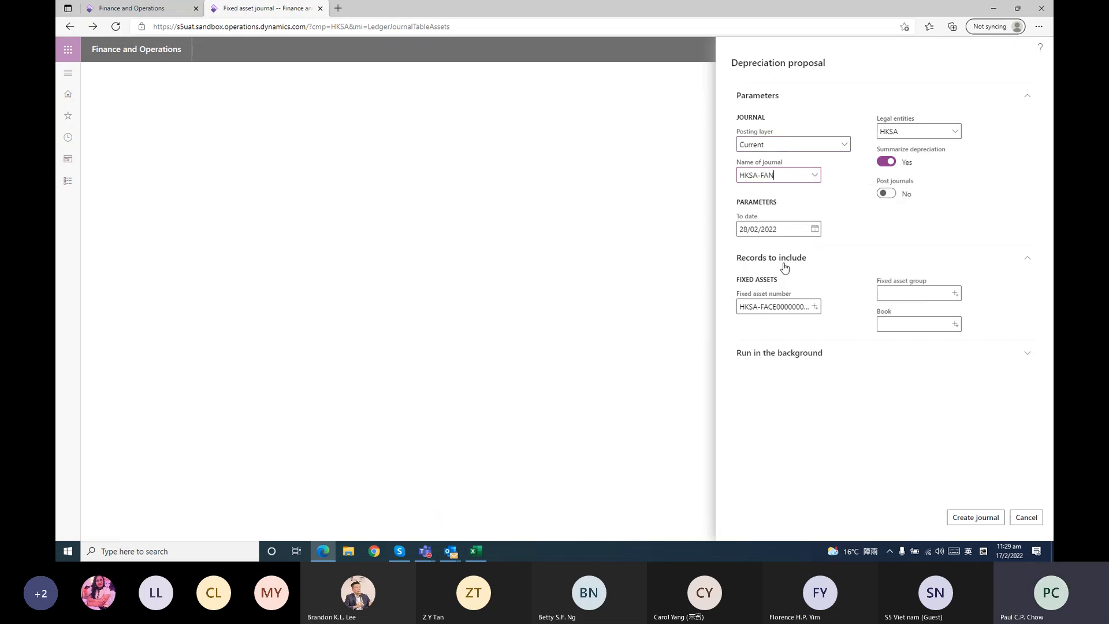
# Limit the depreciation proposal to office equipment sample 1, replacing the previous asset number, and create the journal
pyautogui.click(815, 307)
pyautogui.scroll(-5, 669, 391)
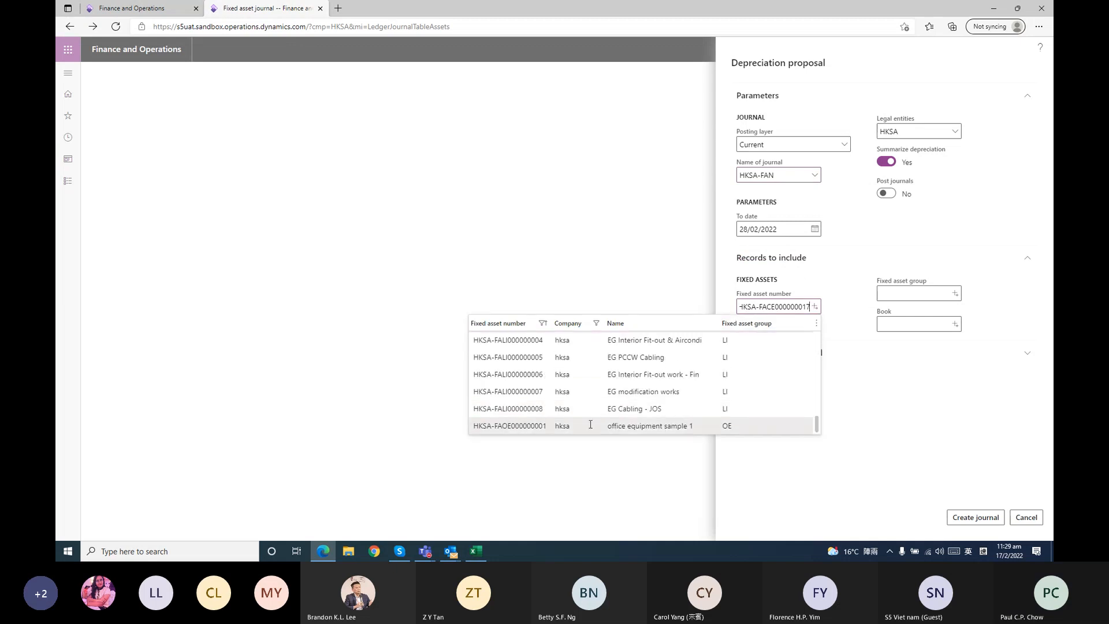
pyautogui.click(549, 426)
pyautogui.moveTo(751, 307); pyautogui.dragTo(508, 304)
pyautogui.press('BackSpace')
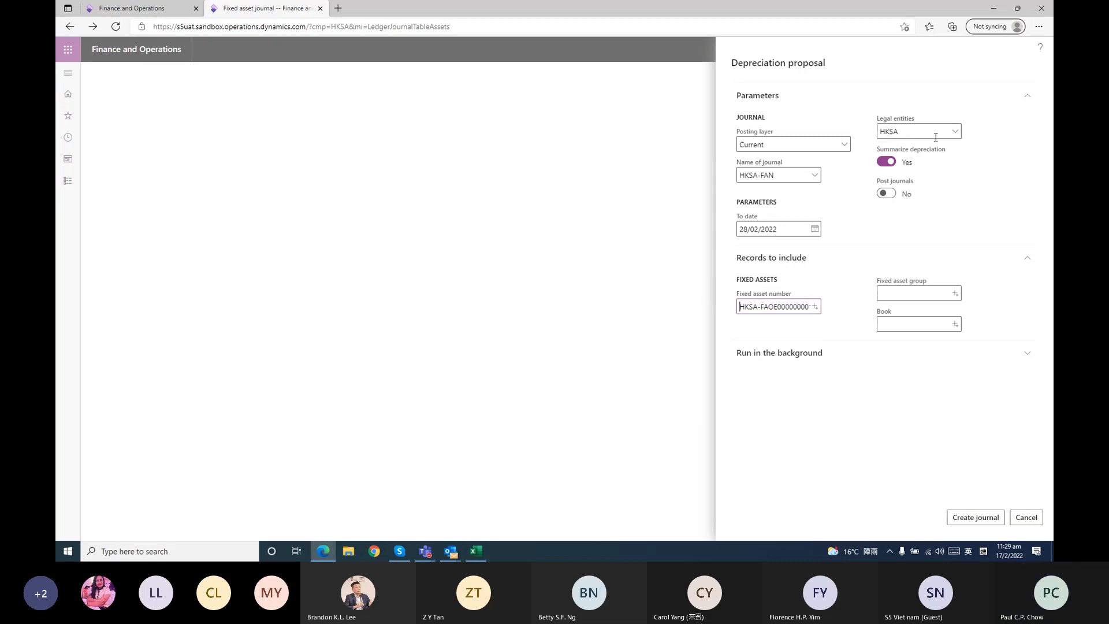
pyautogui.click(975, 517)
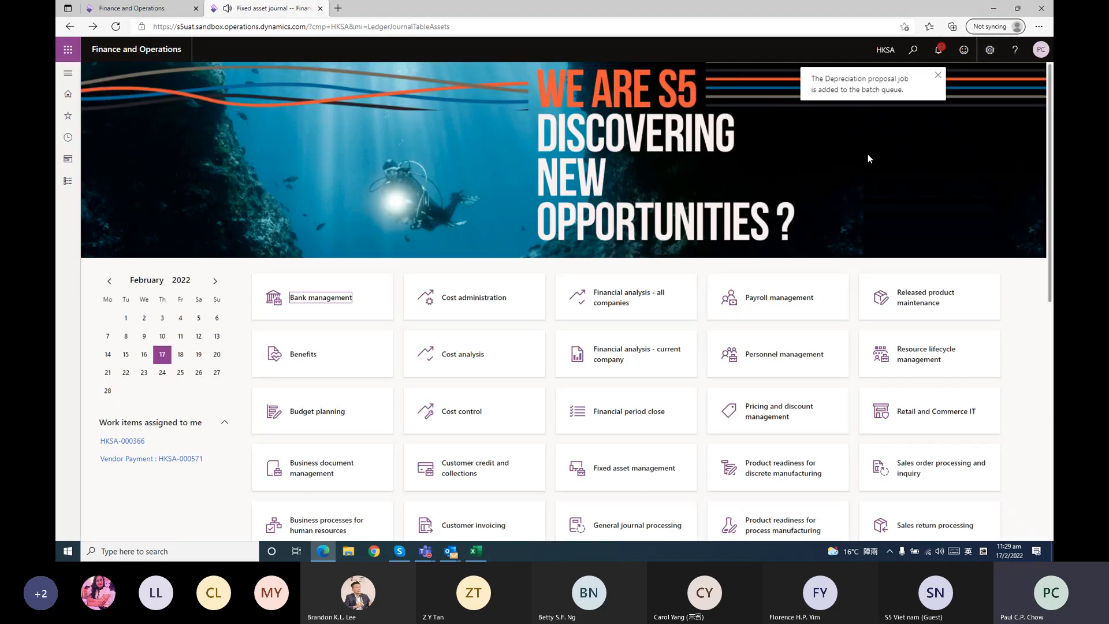
# Open the fixed assets journal list and refresh it until the HKSA-FAN depreciation journal is ready to open
pyautogui.click(68, 183)
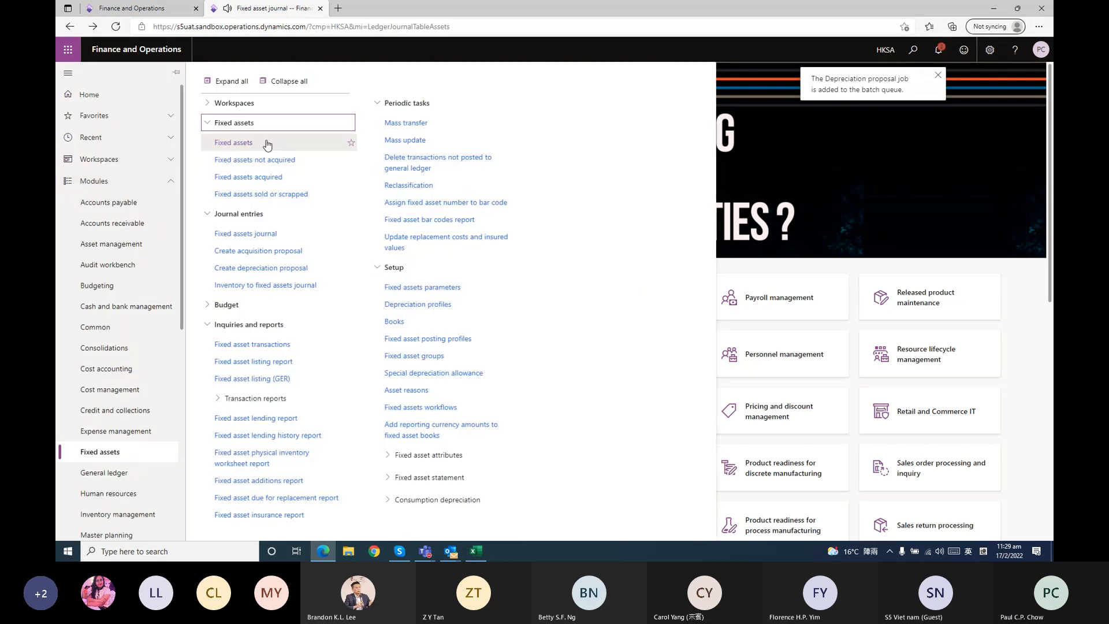
pyautogui.click(245, 233)
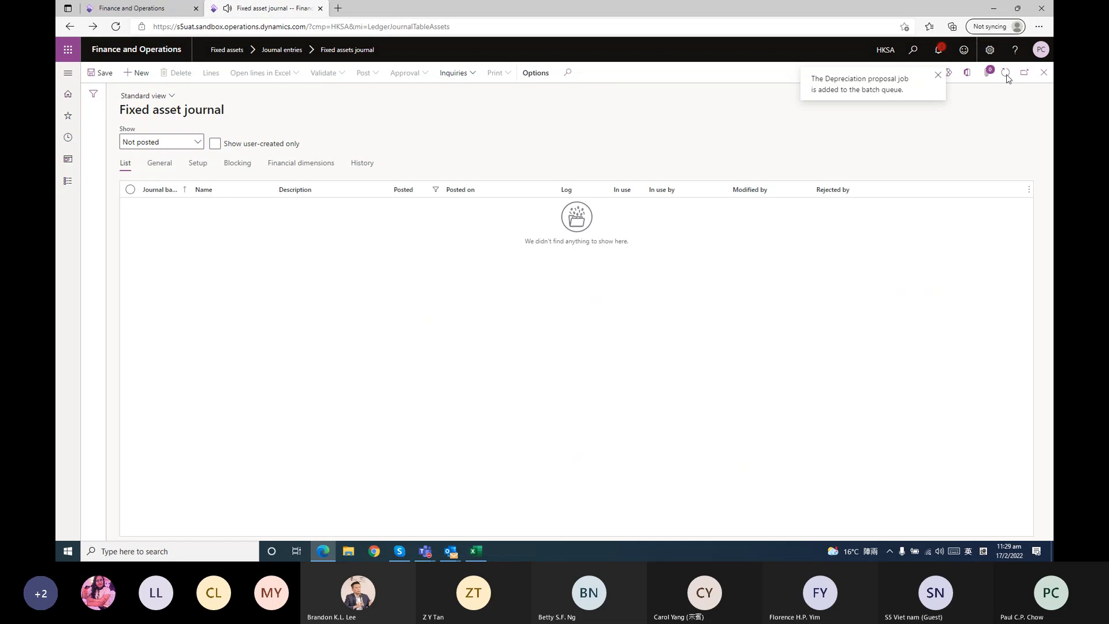
pyautogui.click(1006, 74)
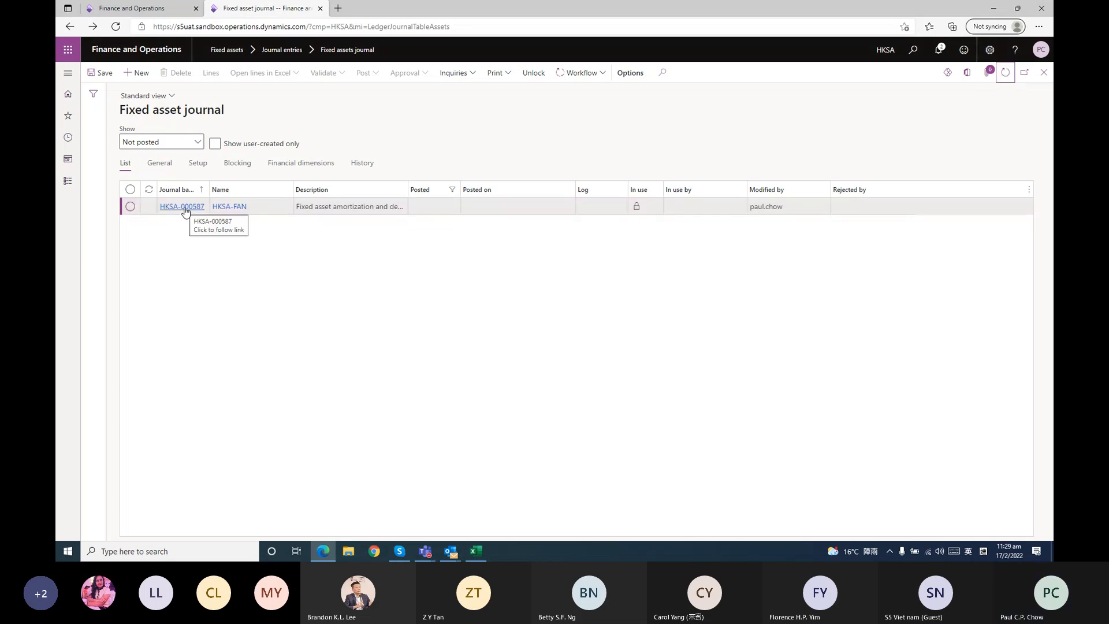
pyautogui.click(1006, 77)
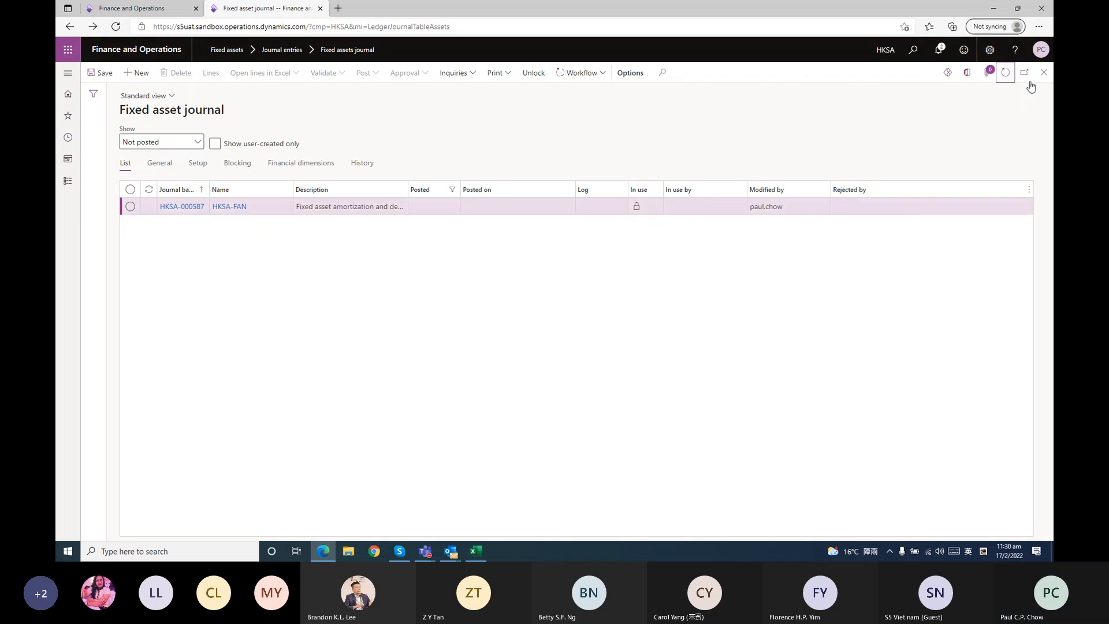
pyautogui.click(1007, 76)
pyautogui.click(1007, 76)
pyautogui.click(1007, 77)
pyautogui.click(1006, 76)
pyautogui.click(1007, 76)
pyautogui.click(1007, 76)
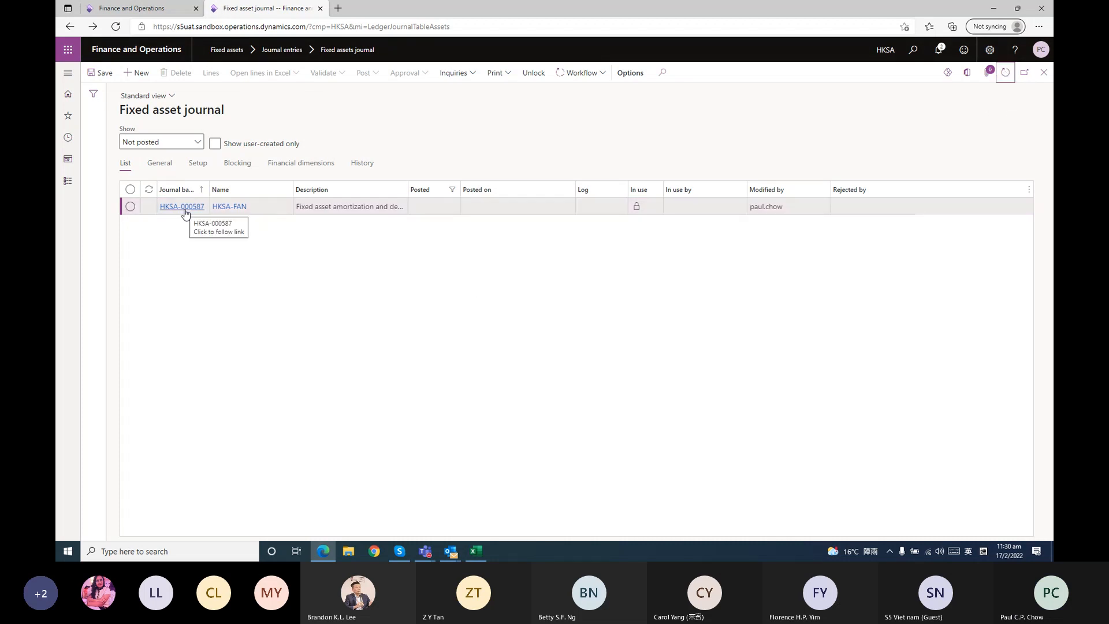
pyautogui.click(1009, 78)
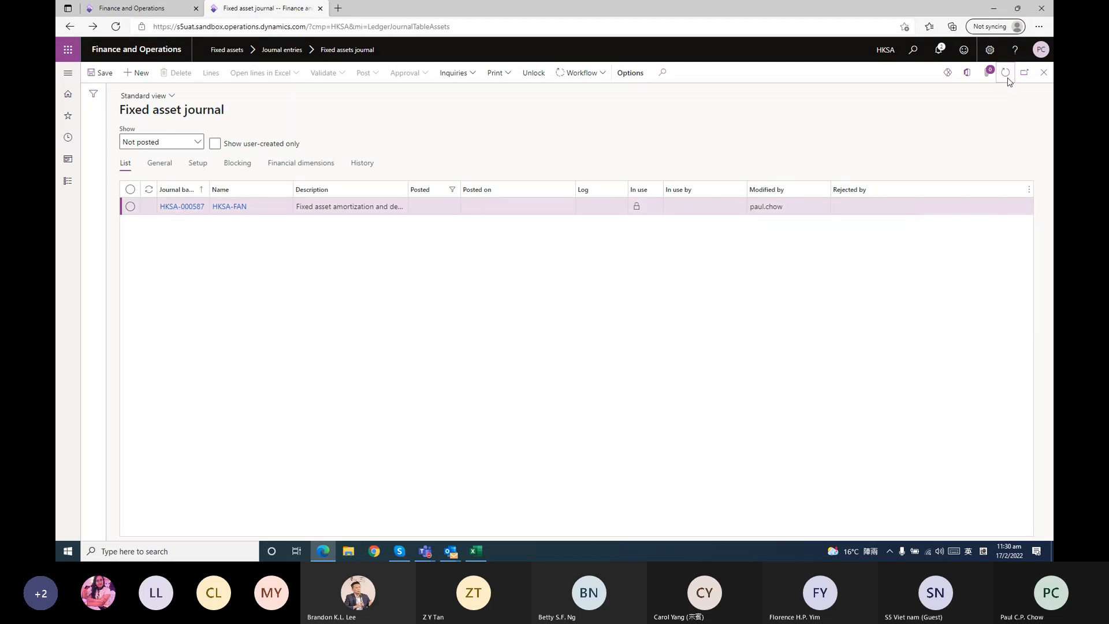
pyautogui.click(1009, 78)
pyautogui.click(1008, 78)
pyautogui.click(1009, 78)
pyautogui.click(1007, 78)
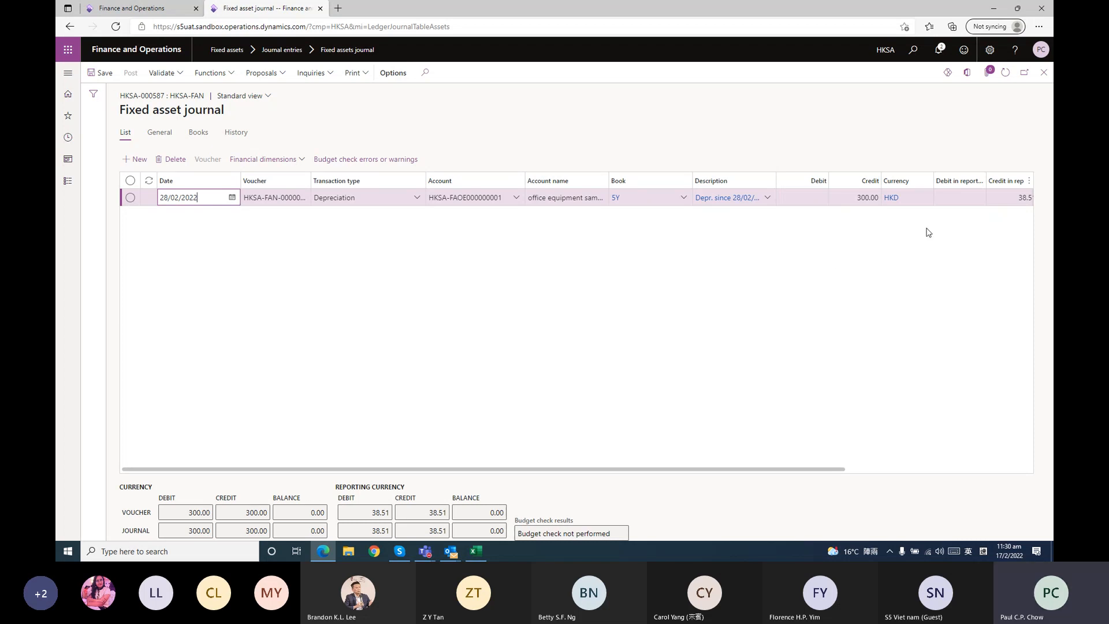
# Review the depreciation line of the HKSA-FAN journal, including its offset account columns, and return to the journal list
pyautogui.moveTo(773, 468); pyautogui.dragTo(1052, 490)
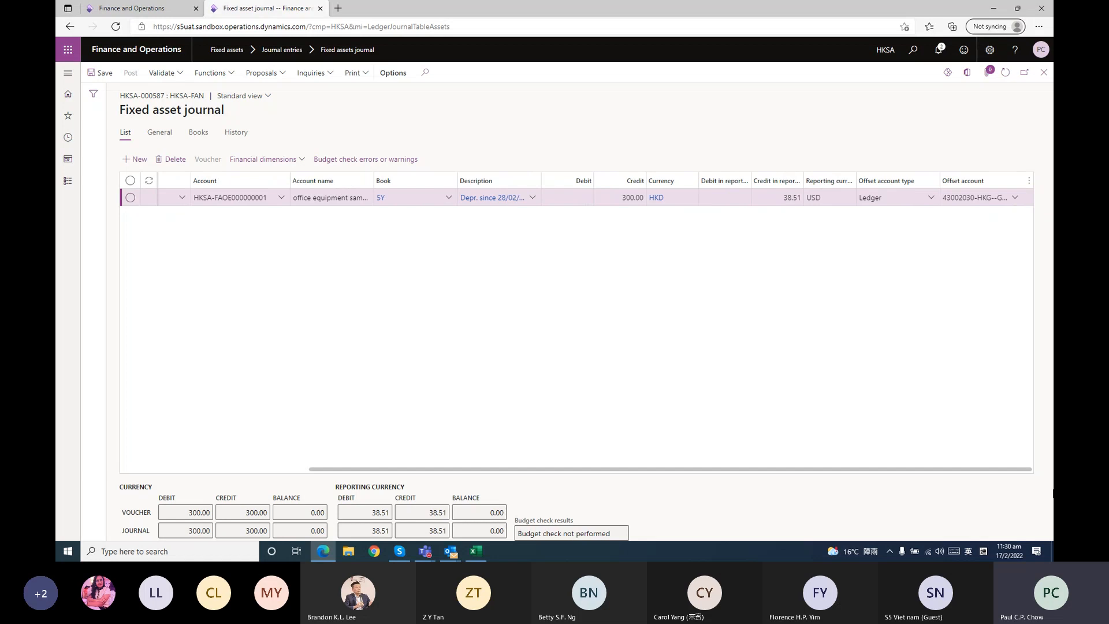
pyautogui.moveTo(770, 468); pyautogui.dragTo(445, 418)
pyautogui.click(1044, 72)
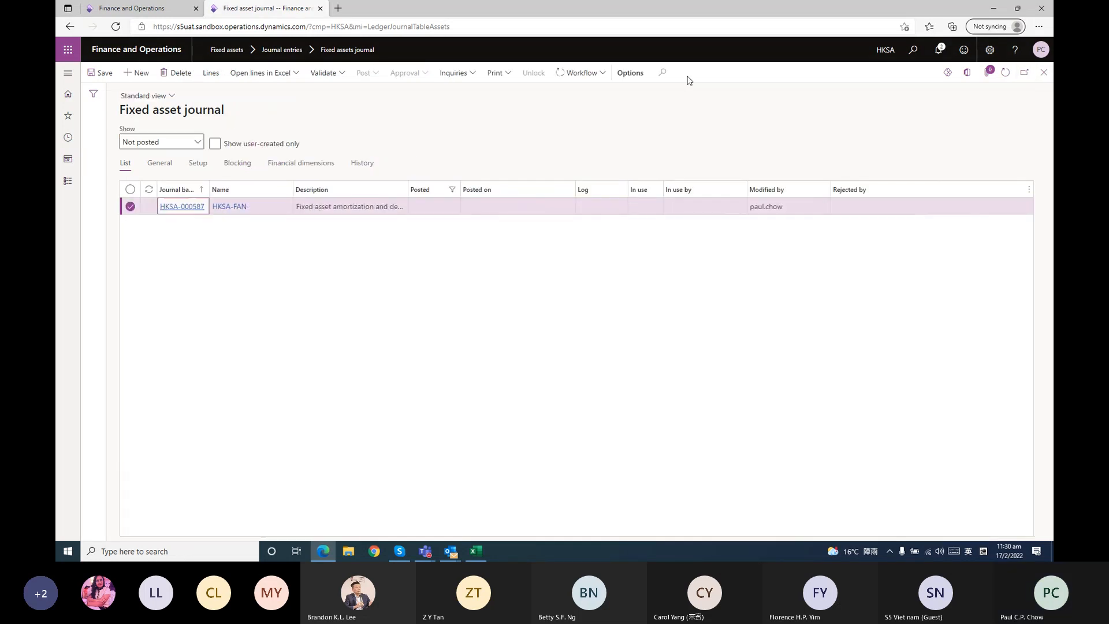
# Submit the HKSA-FAN depreciation journal to workflow and refresh the journal list
pyautogui.click(577, 74)
pyautogui.click(576, 96)
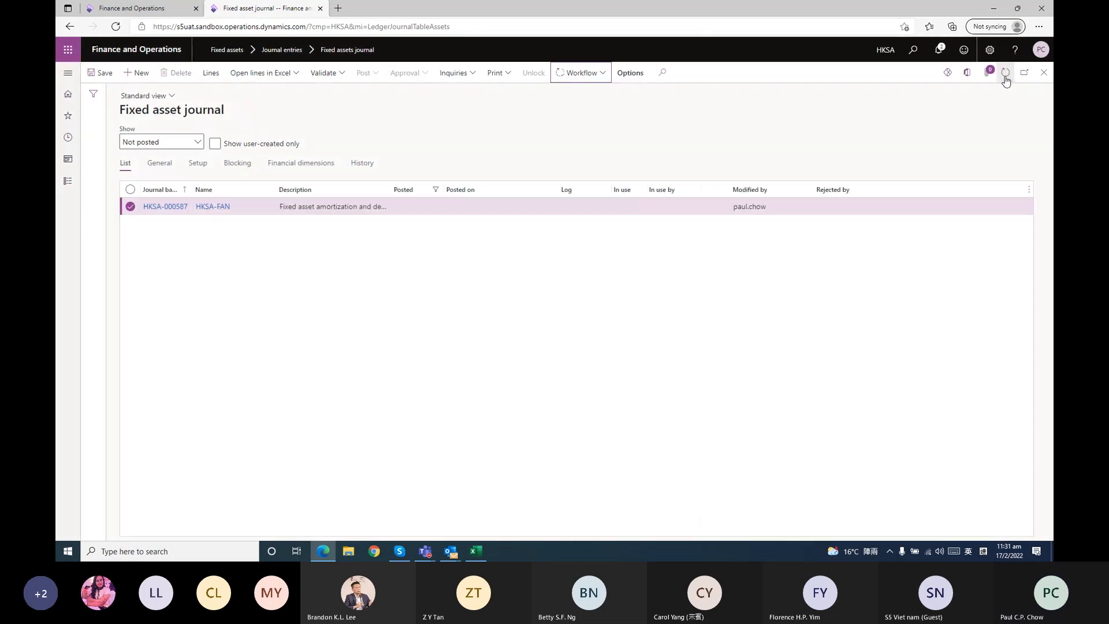
pyautogui.click(1006, 78)
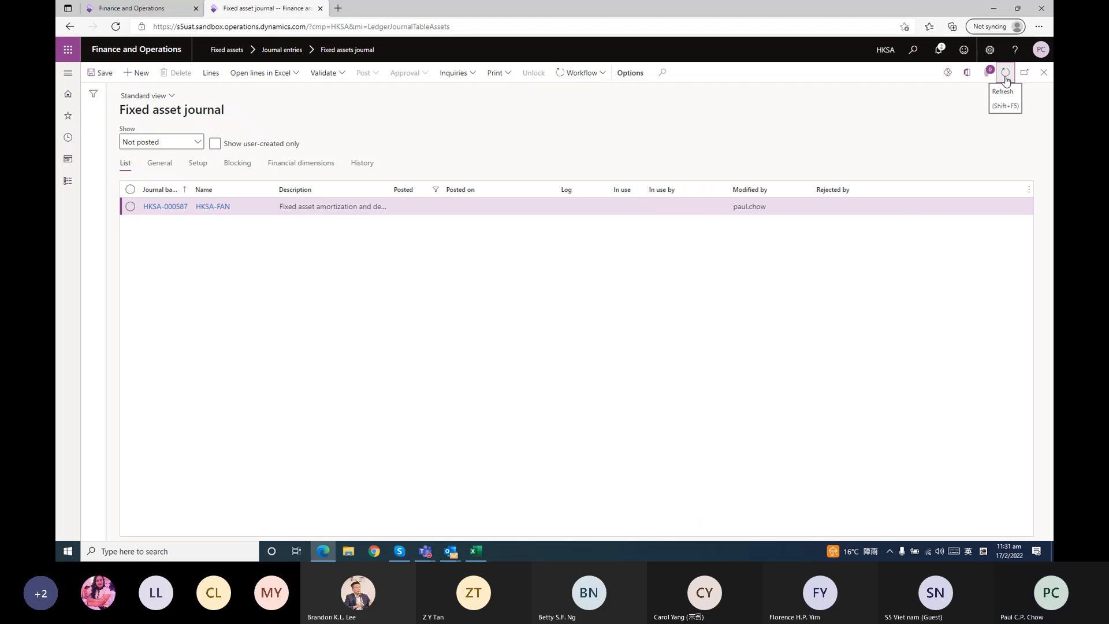
# Check the workflow actions of the submitted HKSA-FAN depreciation journal and refresh the list to follow its approval
pyautogui.click(579, 84)
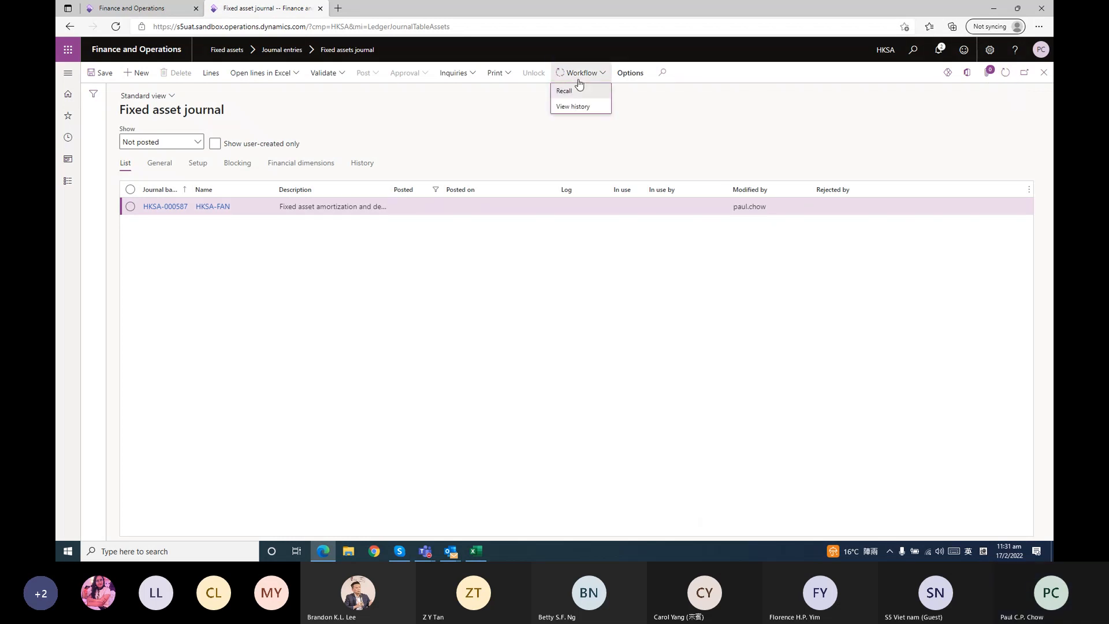
pyautogui.click(819, 129)
pyautogui.click(1006, 74)
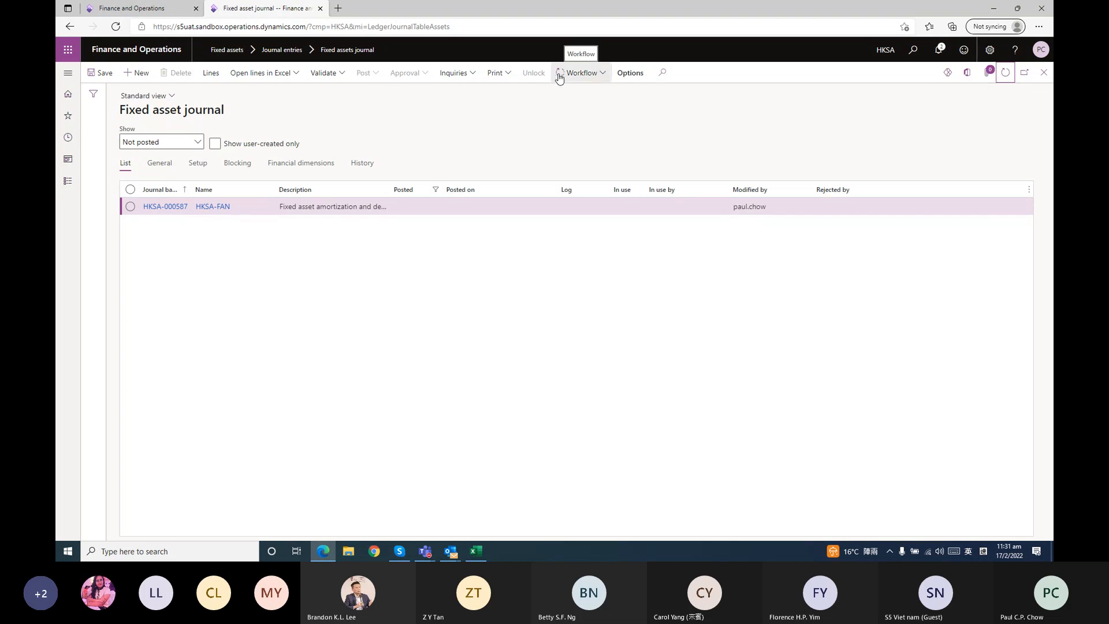
pyautogui.click(1005, 74)
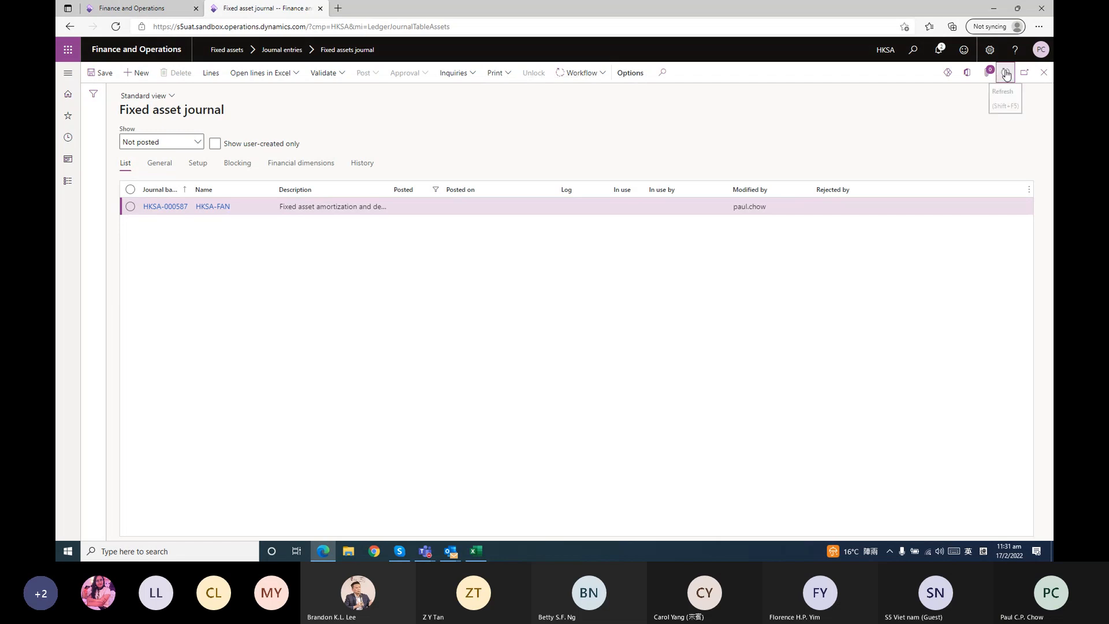
pyautogui.click(1005, 80)
pyautogui.click(1006, 80)
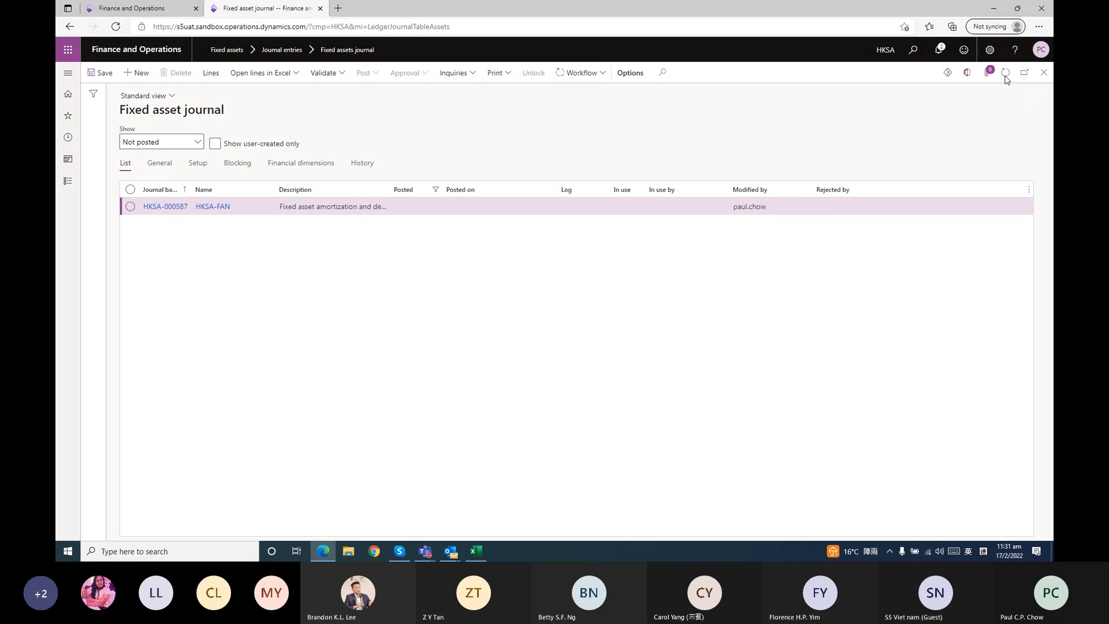
pyautogui.click(1006, 80)
pyautogui.click(1006, 81)
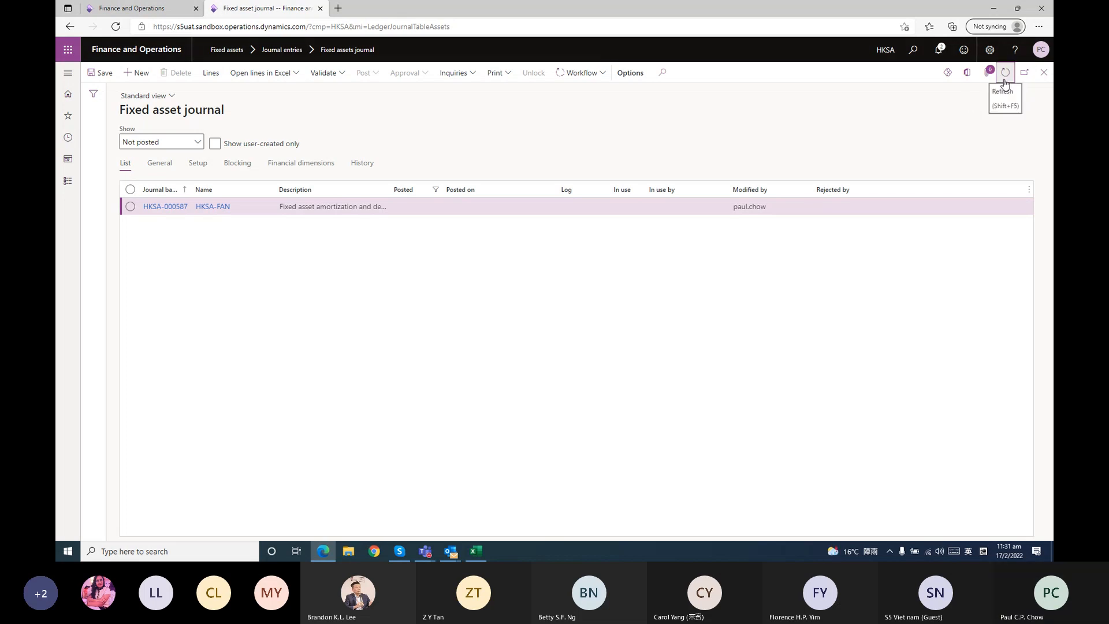
pyautogui.click(1004, 80)
pyautogui.click(1005, 80)
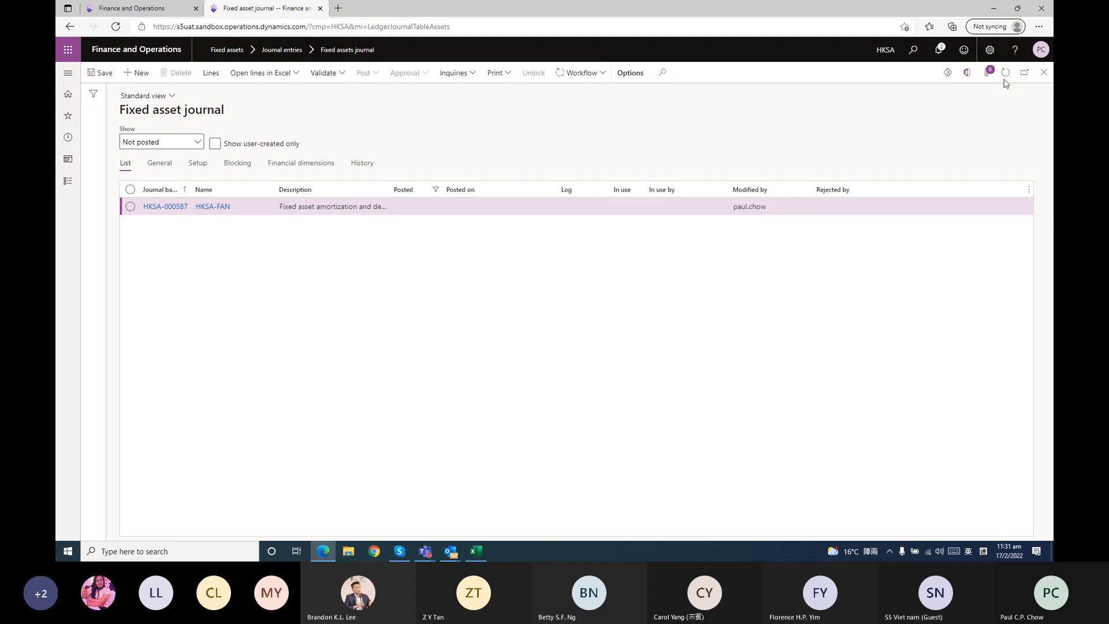
pyautogui.click(1005, 79)
pyautogui.click(586, 74)
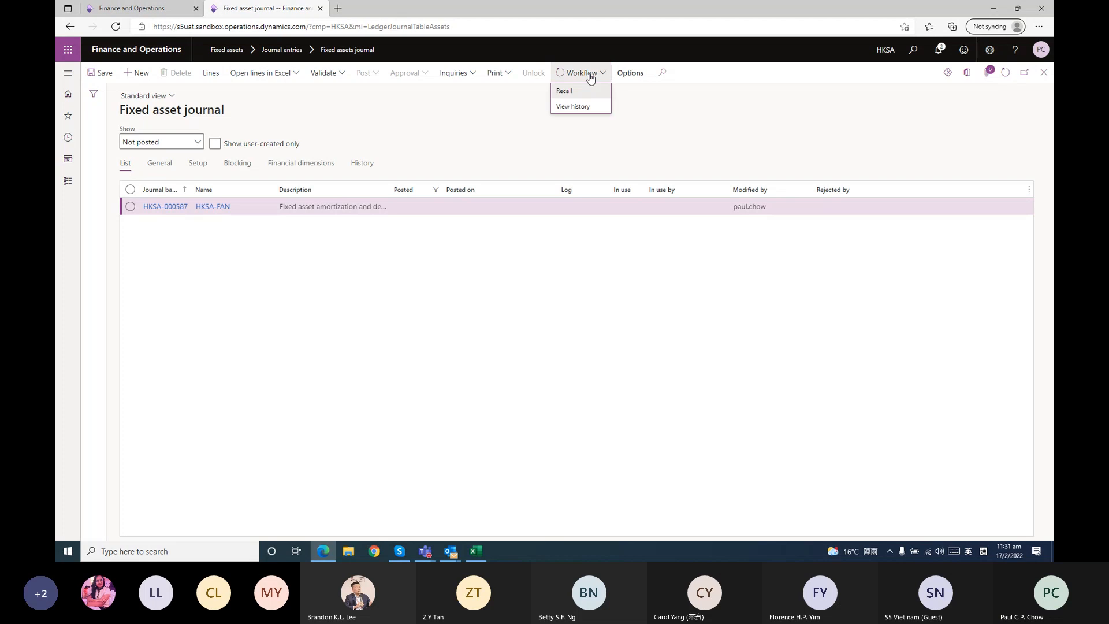
pyautogui.press('Escape')
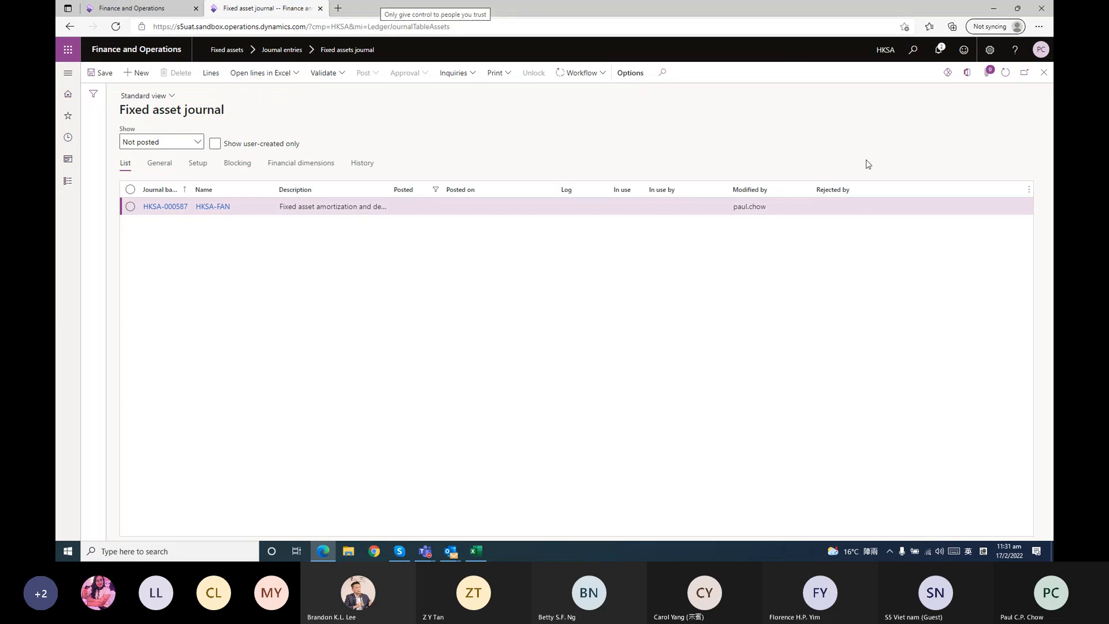
# Refresh the not-posted journal list until the HKSA-FAN depreciation journal has been posted
pyautogui.click(1006, 75)
pyautogui.click(1006, 73)
pyautogui.click(1005, 74)
pyautogui.click(1006, 74)
pyautogui.click(1005, 74)
pyautogui.click(1005, 74)
pyautogui.click(1006, 73)
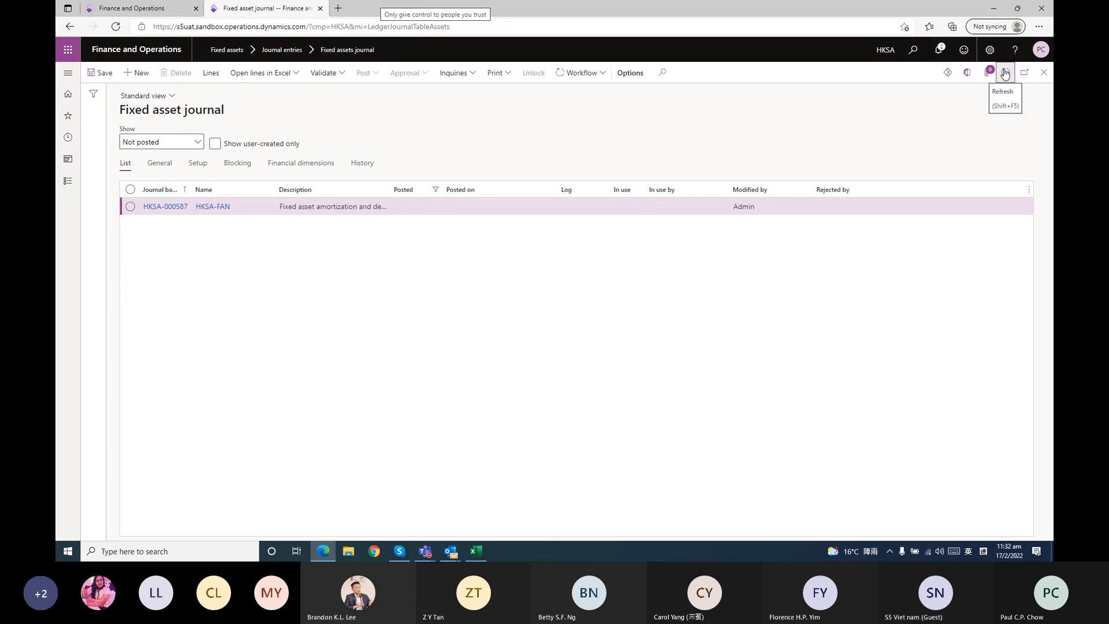
pyautogui.click(1005, 73)
pyautogui.click(1005, 73)
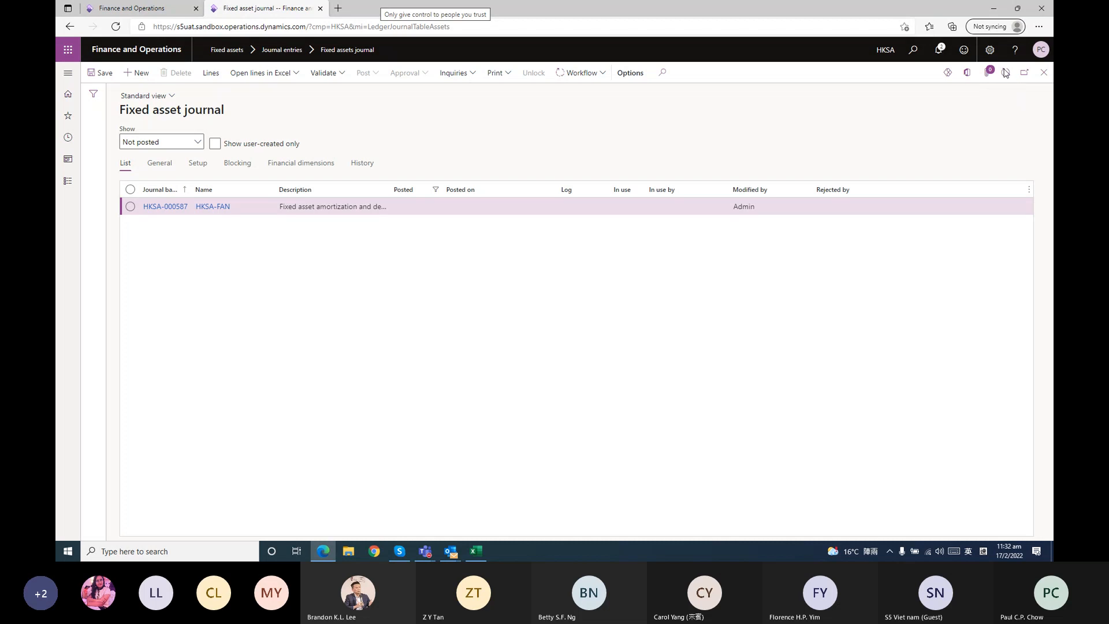
pyautogui.click(1005, 73)
pyautogui.click(1006, 74)
pyautogui.click(1006, 75)
pyautogui.click(1006, 75)
pyautogui.click(1003, 73)
pyautogui.click(1003, 73)
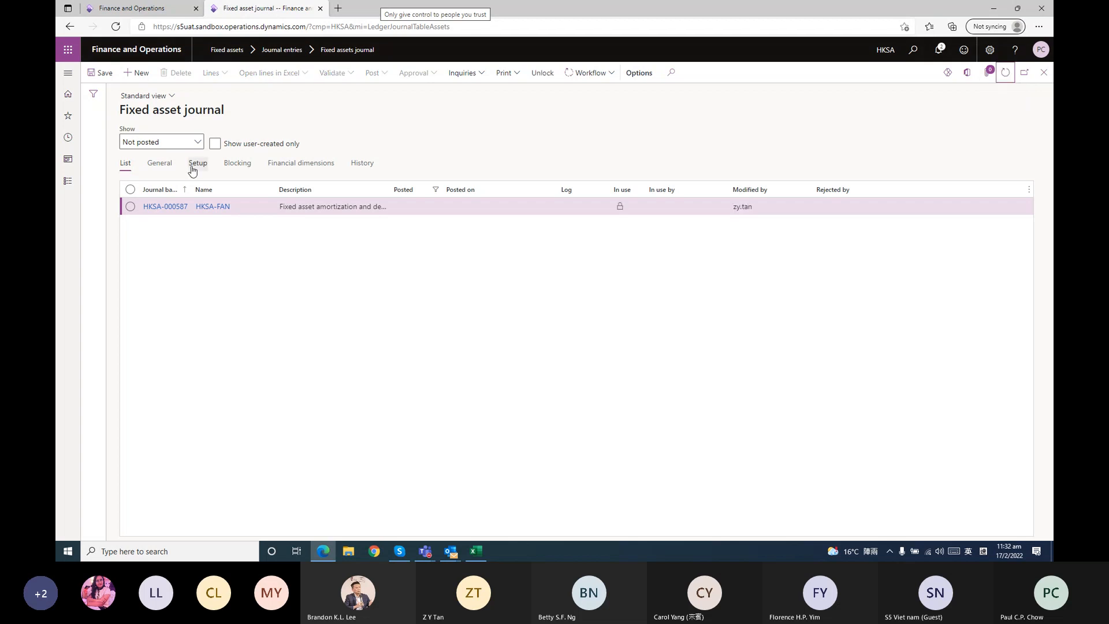
pyautogui.click(1005, 73)
# Filter the fixed asset journals to Posted, view the lines of acquisition journal HKSA-000546, and return to the list
pyautogui.click(199, 148)
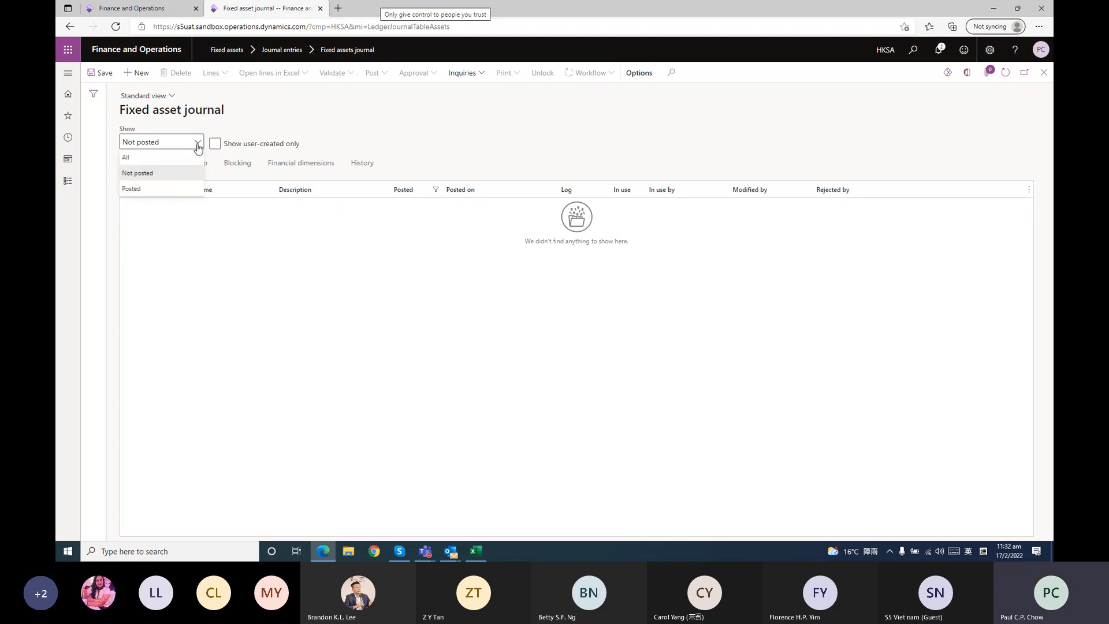
pyautogui.click(166, 186)
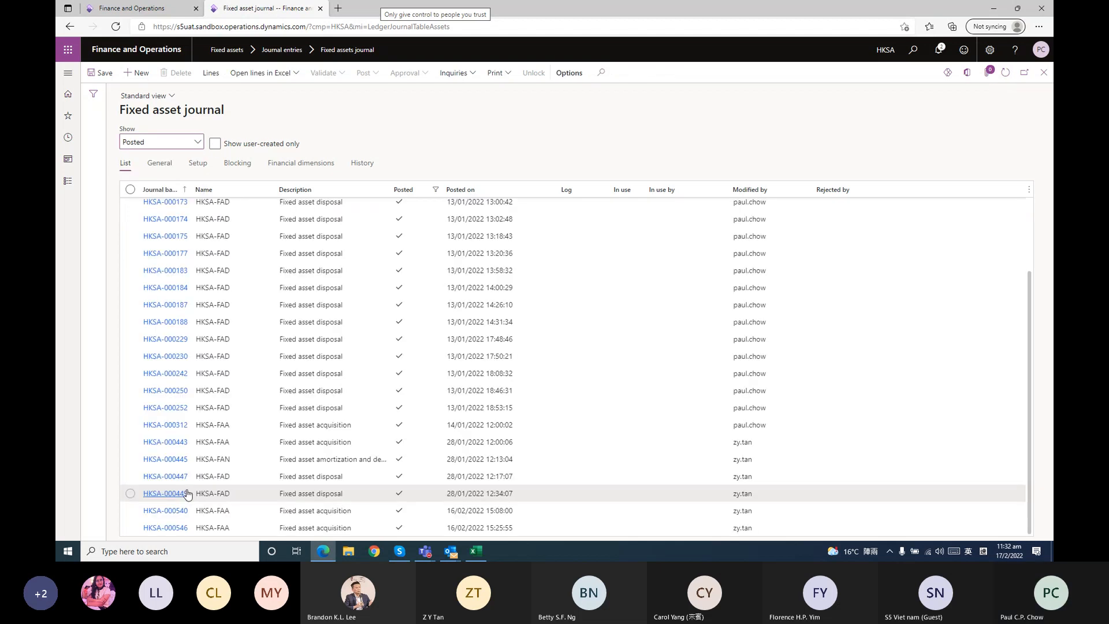
pyautogui.click(178, 530)
pyautogui.click(177, 529)
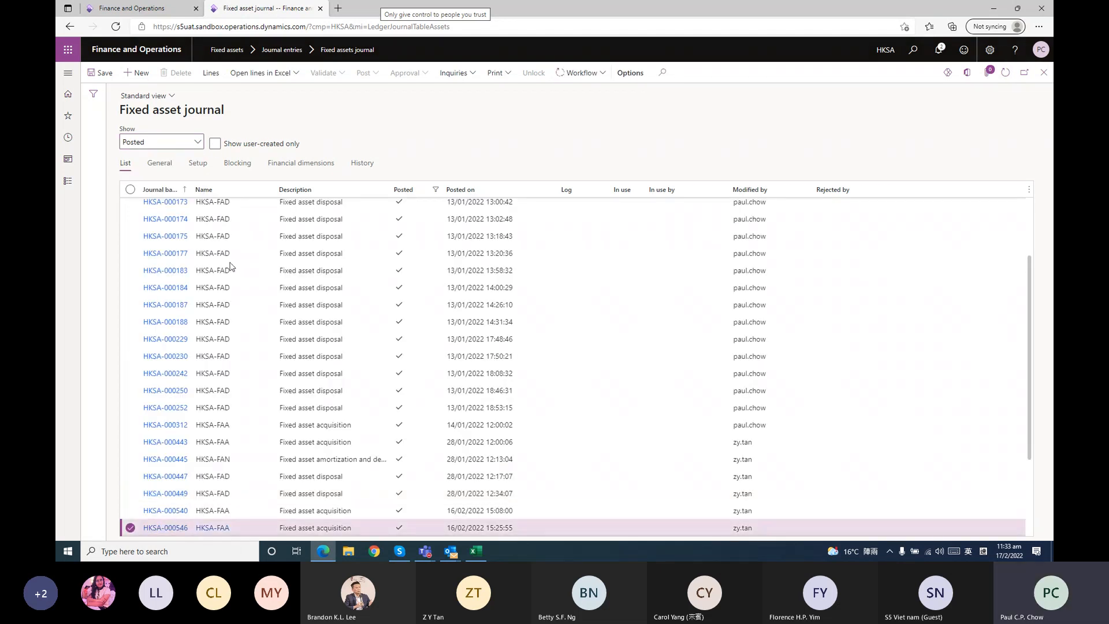
pyautogui.click(213, 164)
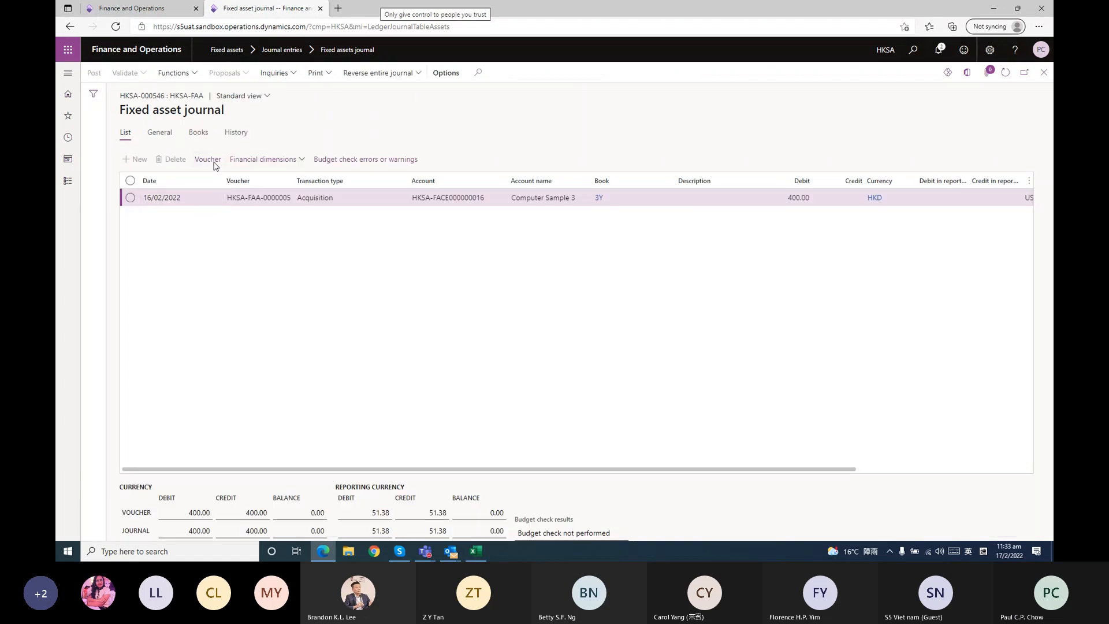
pyautogui.click(1044, 72)
pyautogui.click(1044, 72)
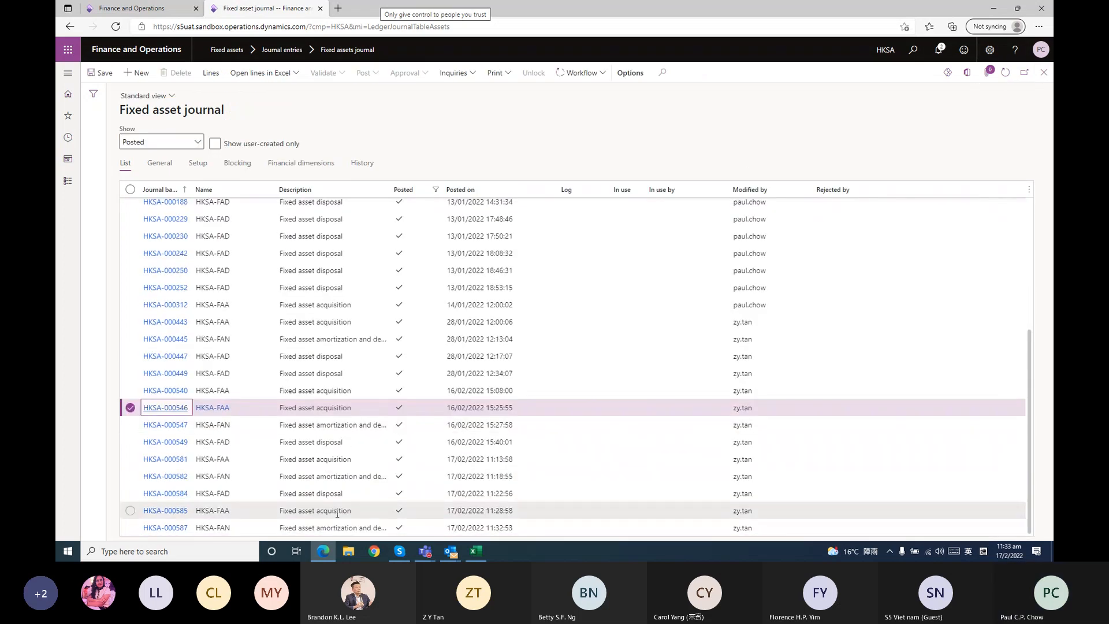
# Review the voucher transactions and ledger accounts of posted depreciation journal HKSA-000587, and close the fixed asset journals
pyautogui.click(165, 527)
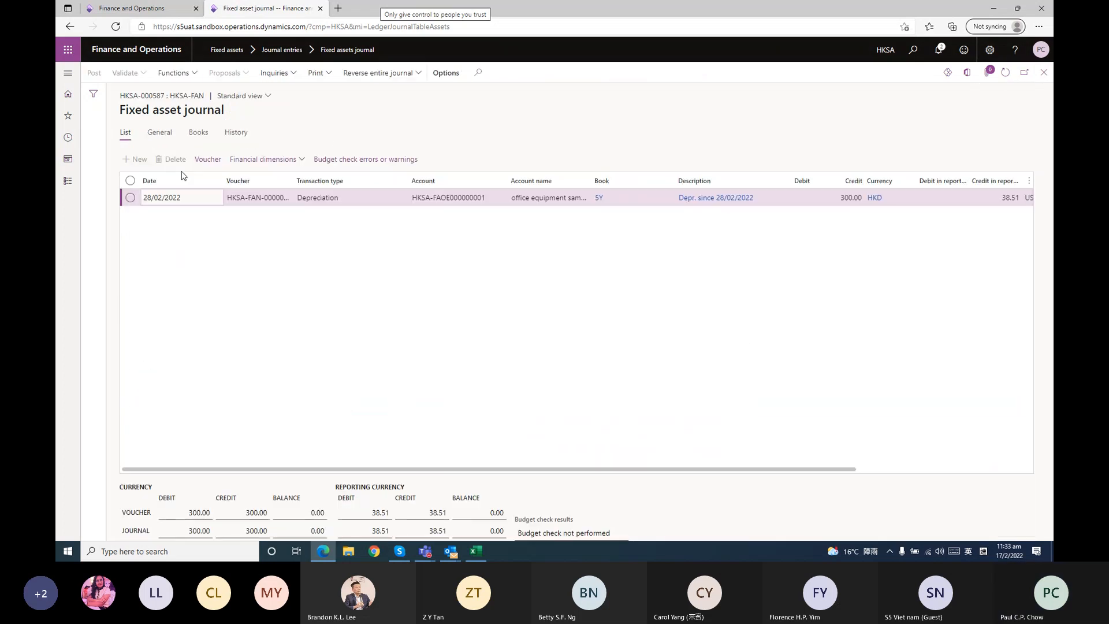
pyautogui.click(207, 158)
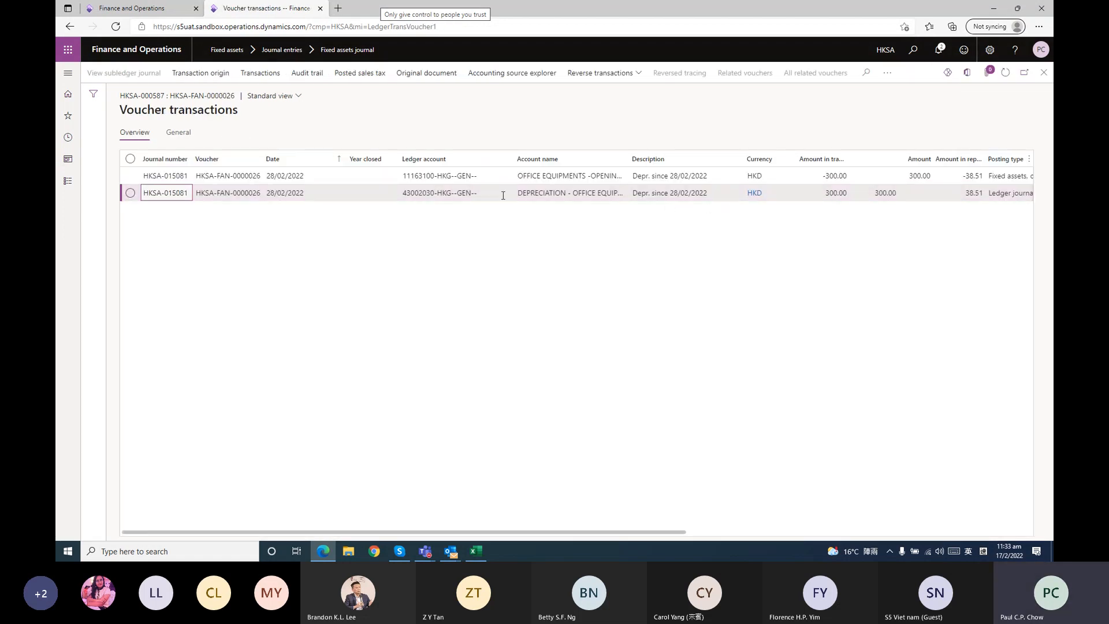
pyautogui.moveTo(493, 180)
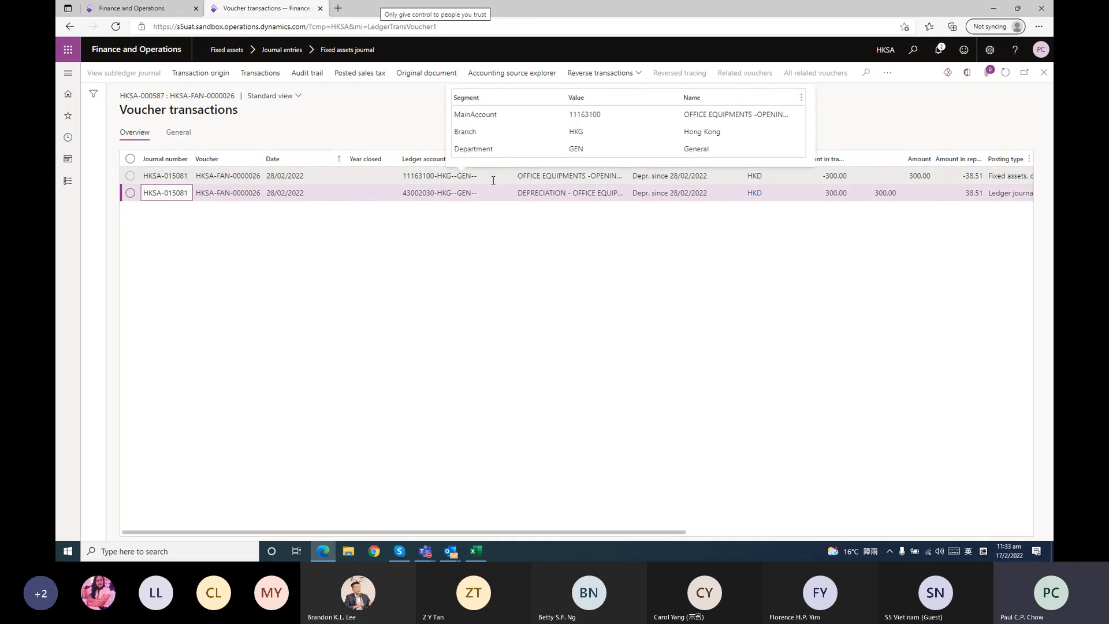
pyautogui.click(1047, 74)
pyautogui.click(1045, 74)
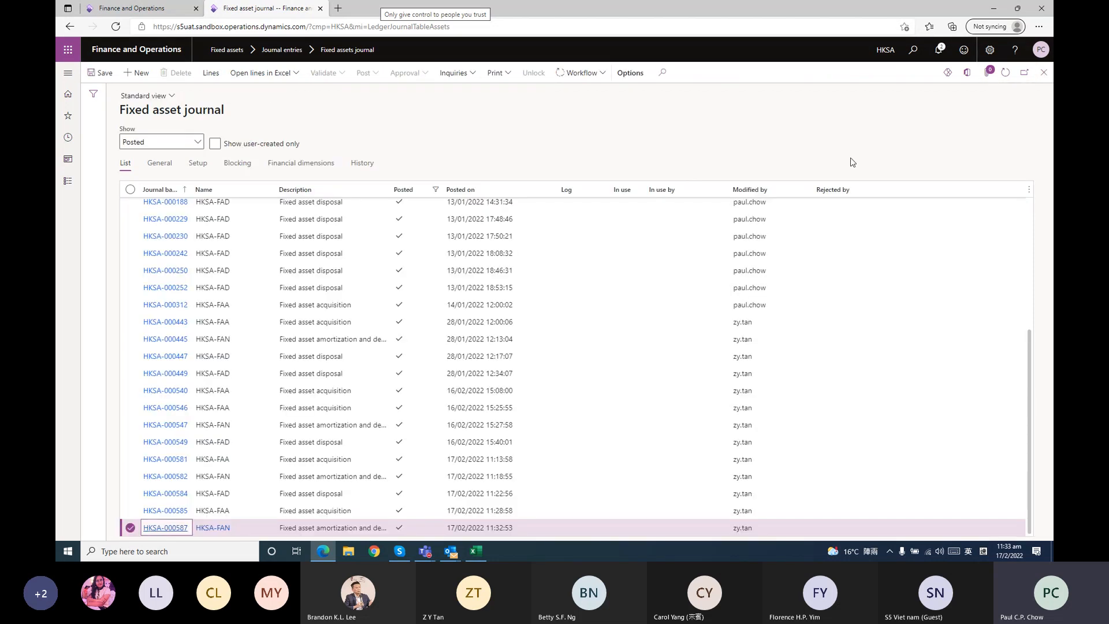
pyautogui.click(1046, 73)
# Create a new fixed assets journal with the name HKSA-FAD for fixed asset disposal
pyautogui.click(73, 182)
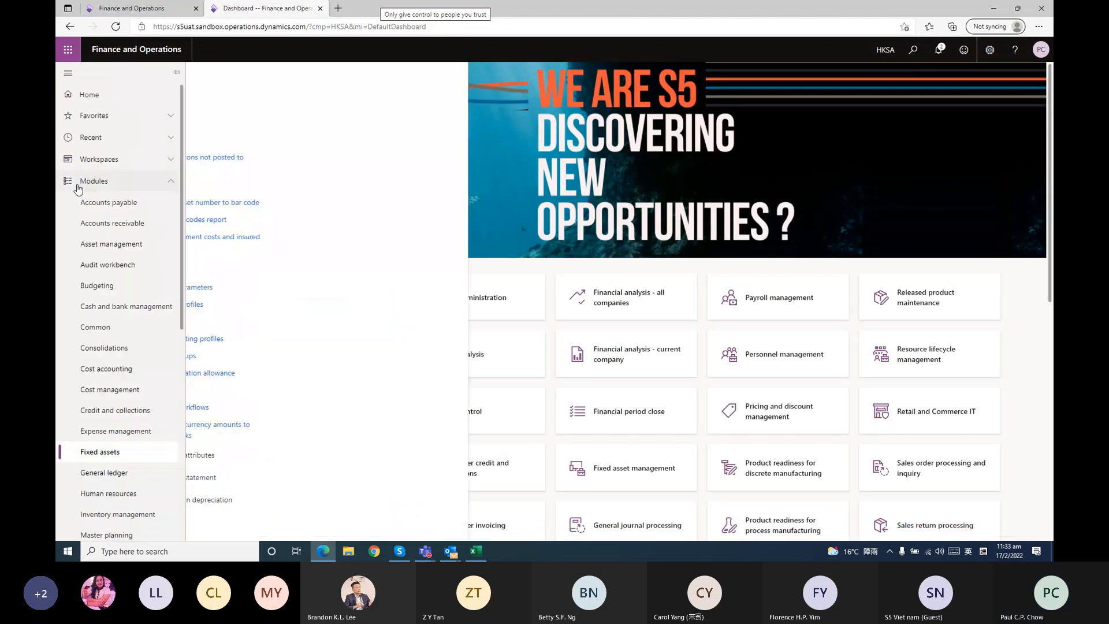
pyautogui.click(237, 231)
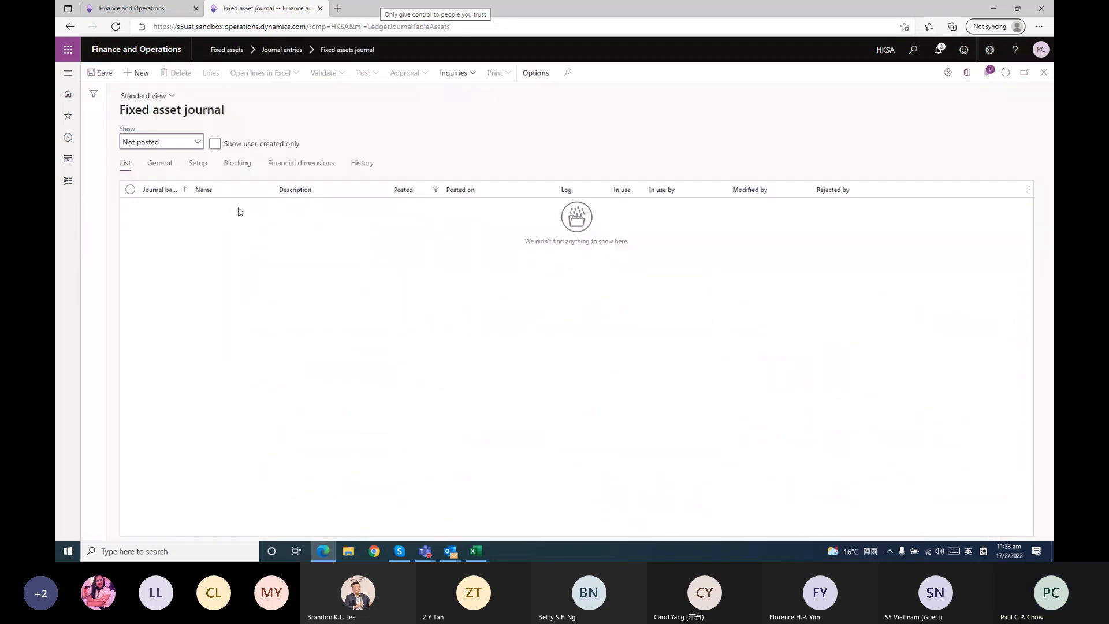
pyautogui.click(140, 73)
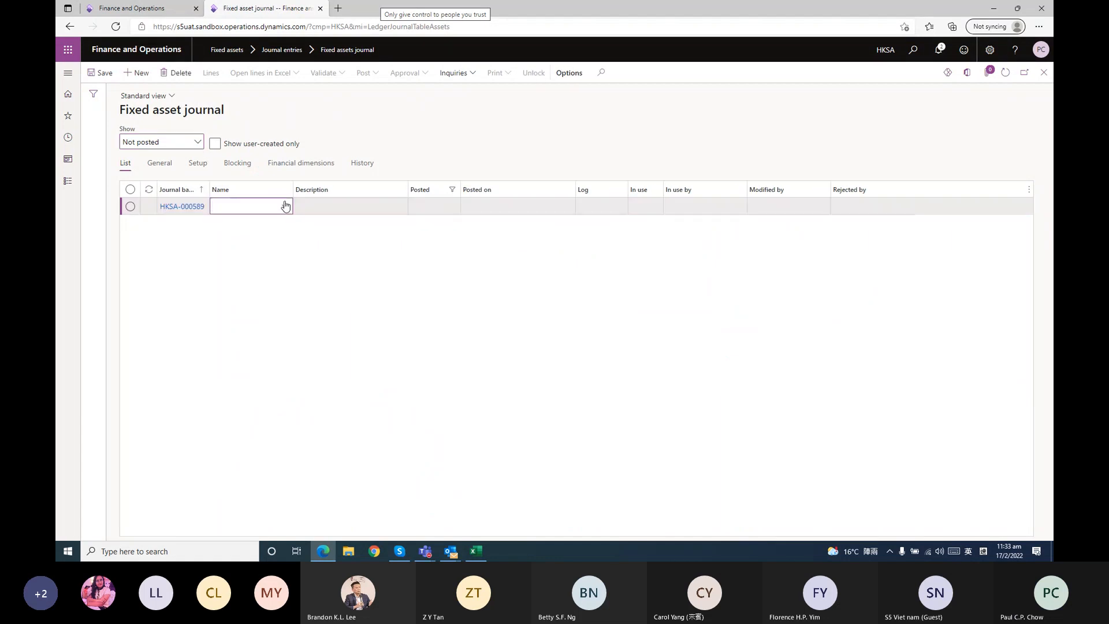
pyautogui.click(284, 206)
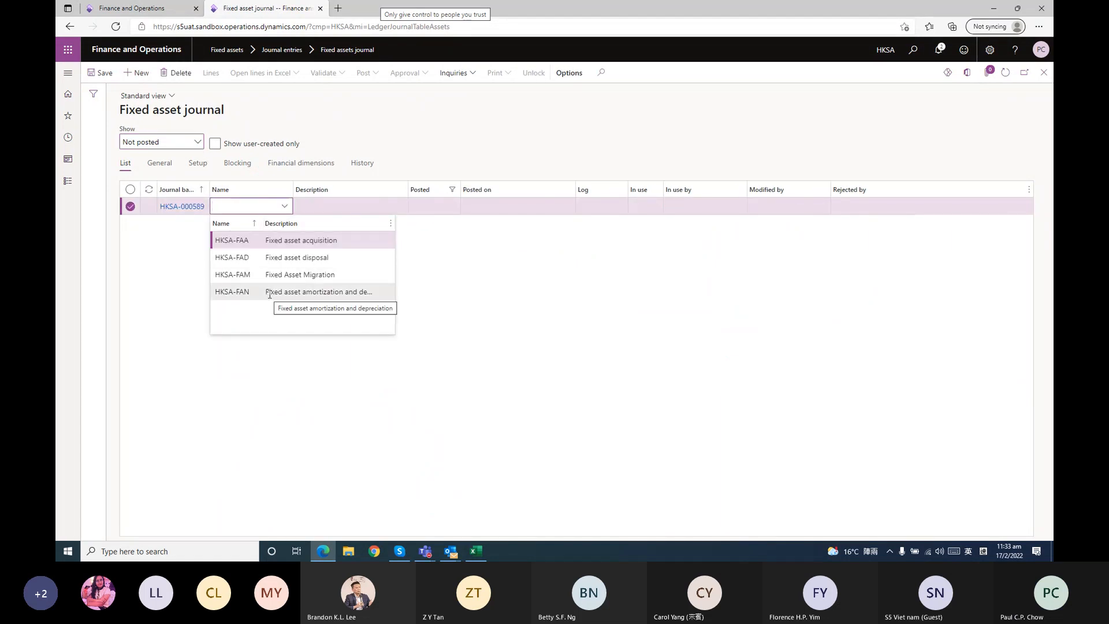
pyautogui.click(273, 258)
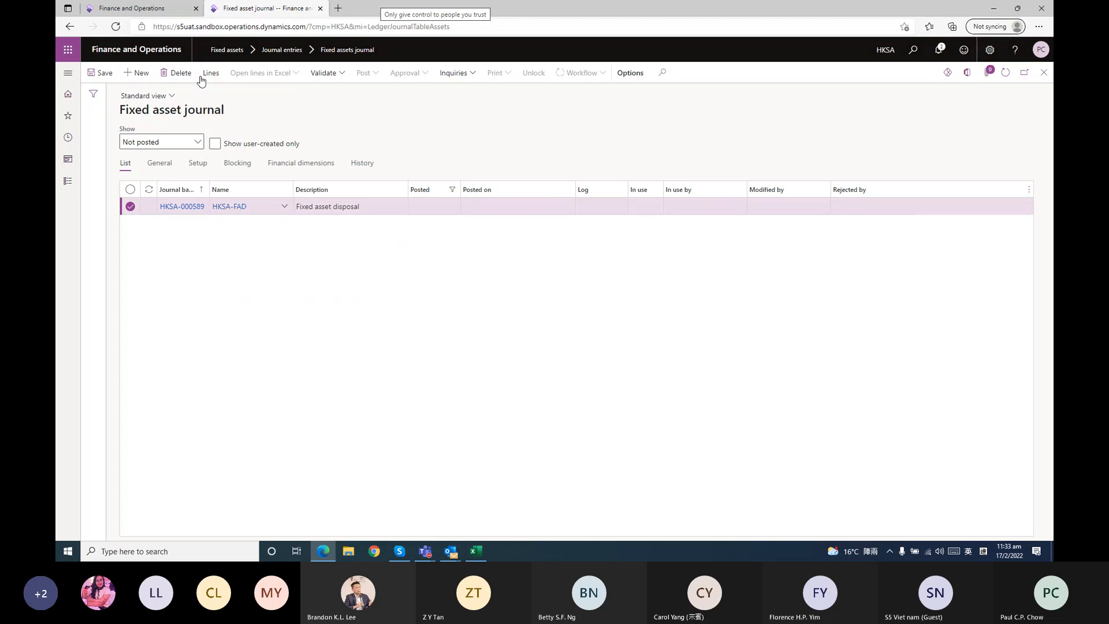
# In the disposal journal's lines, set the transaction type to Disposal - sale and the account to office equipment sample 1
pyautogui.click(204, 78)
pyautogui.click(415, 199)
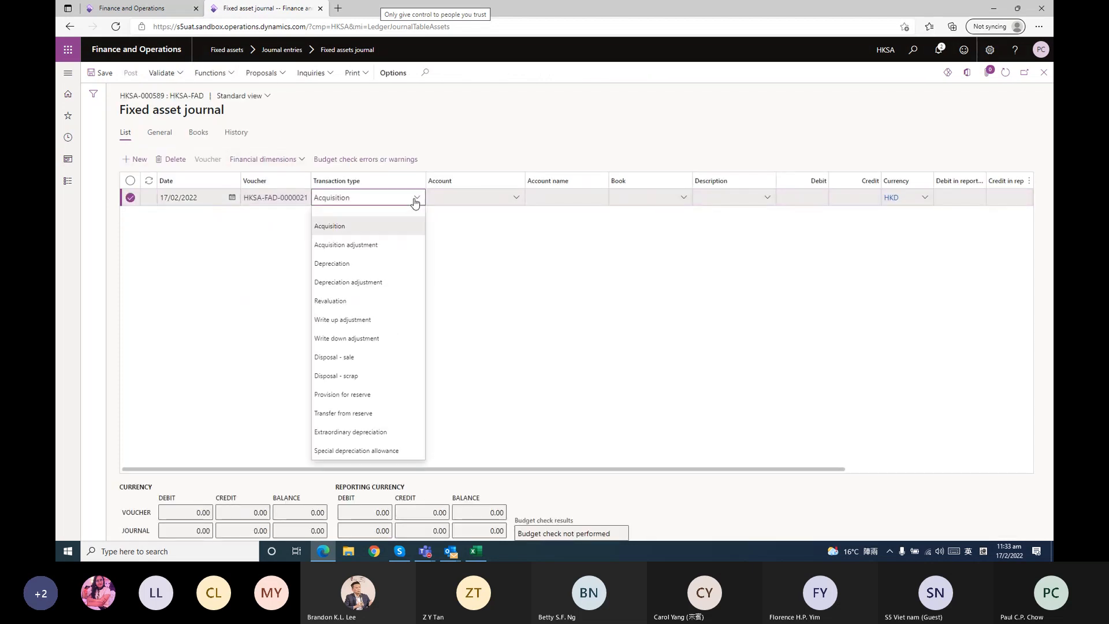
pyautogui.click(375, 358)
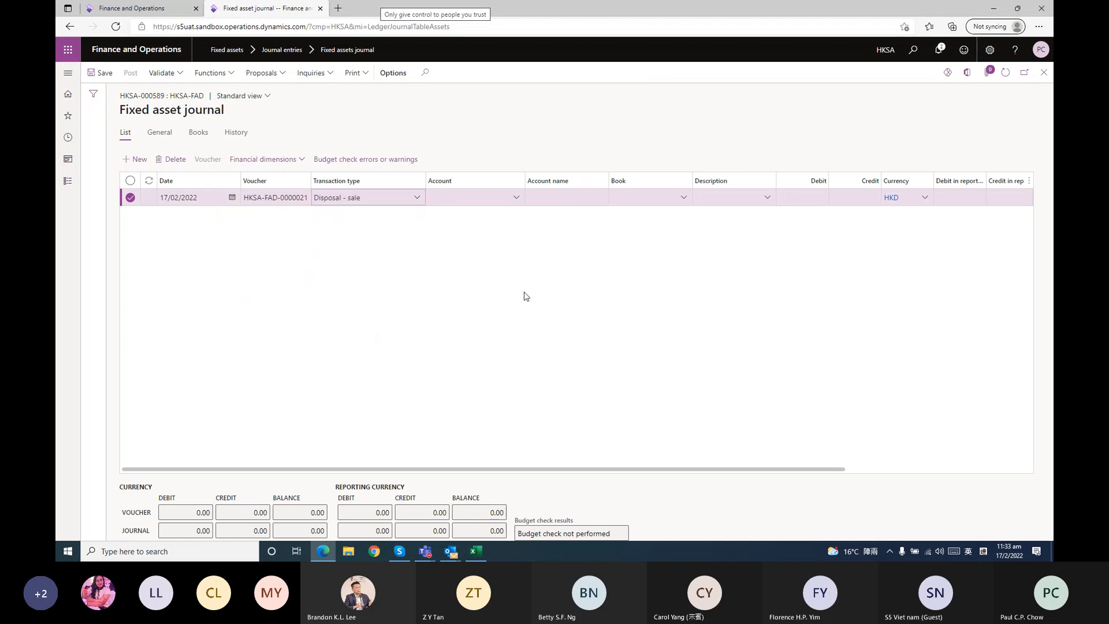
pyautogui.click(516, 198)
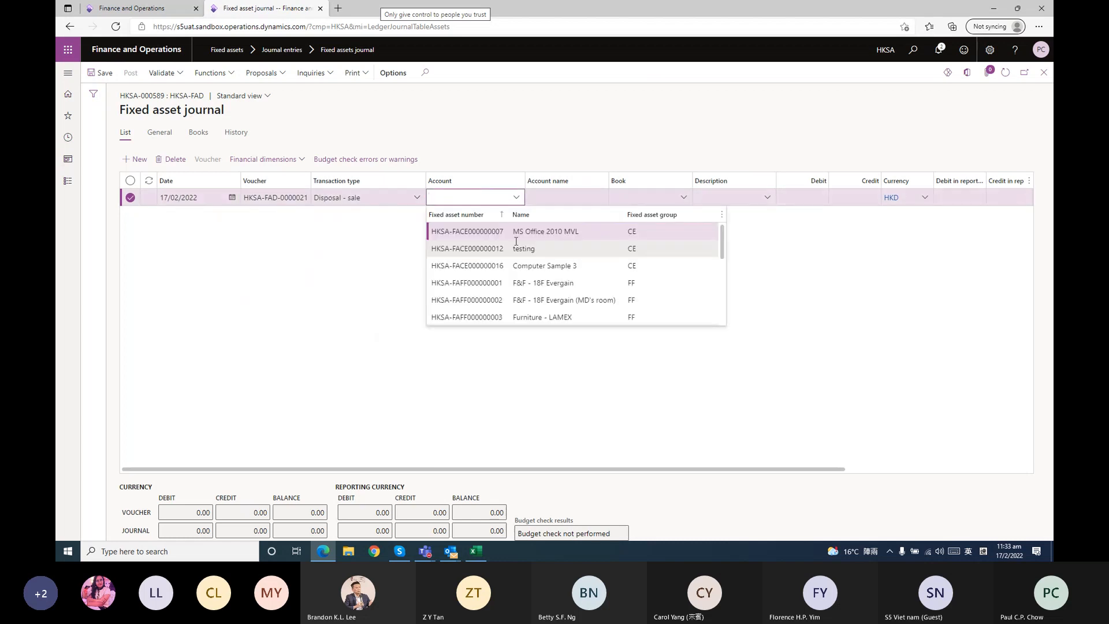
pyautogui.moveTo(720, 239); pyautogui.dragTo(722, 308)
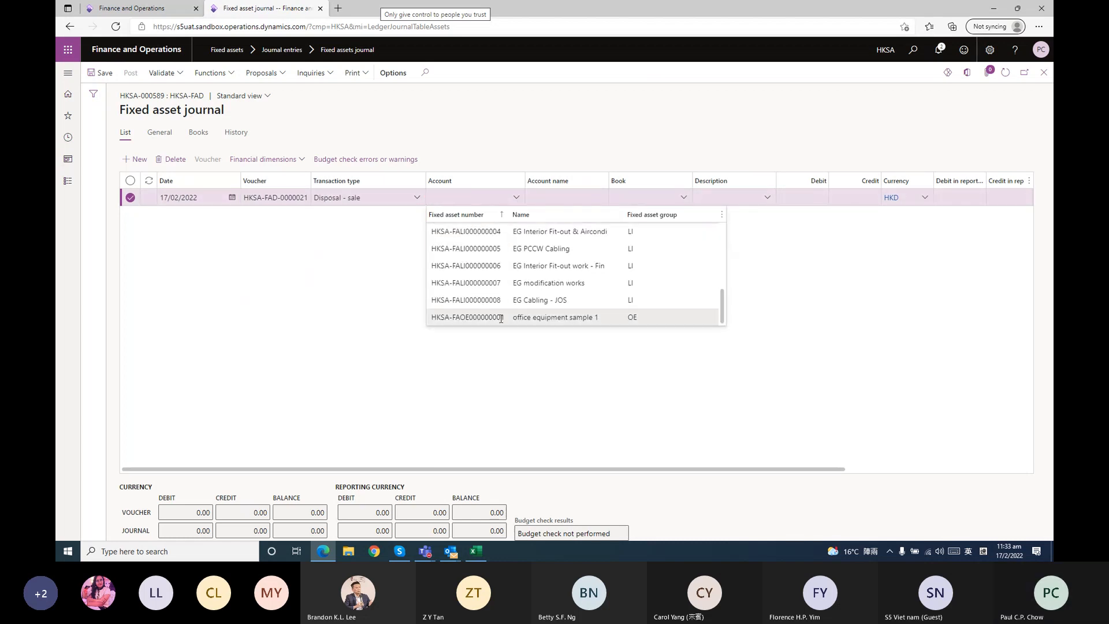
pyautogui.click(501, 318)
pyautogui.click(564, 198)
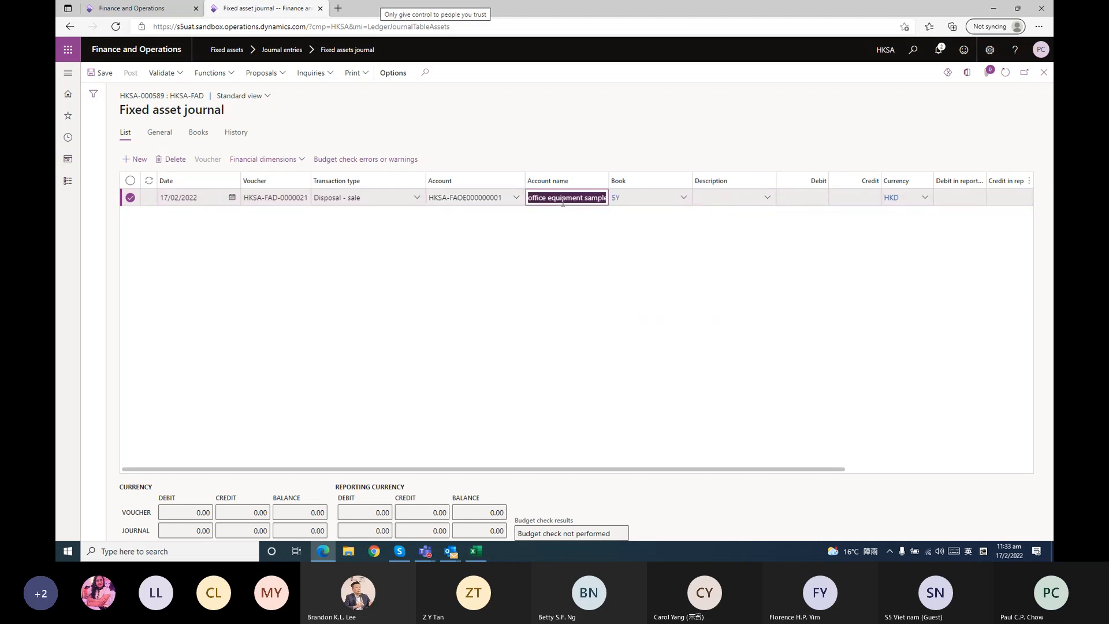
pyautogui.click(707, 203)
pyautogui.click(812, 198)
pyautogui.click(848, 199)
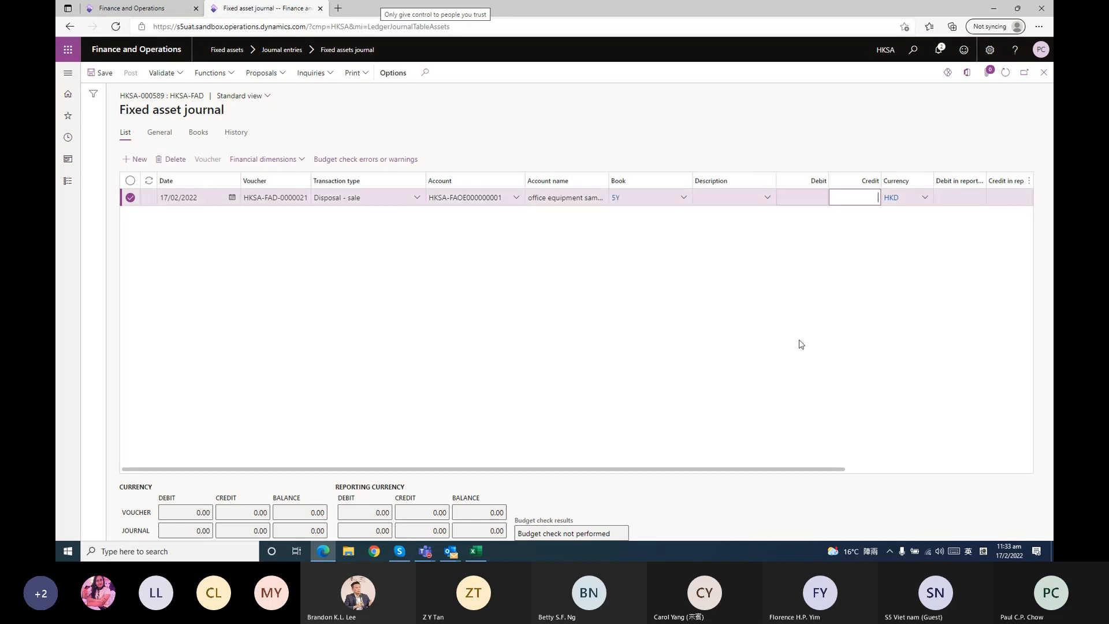
# Set the disposal line's offset account type to Bank and choose the company's DB HKD bank account as offset account
pyautogui.moveTo(714, 470); pyautogui.dragTo(977, 454)
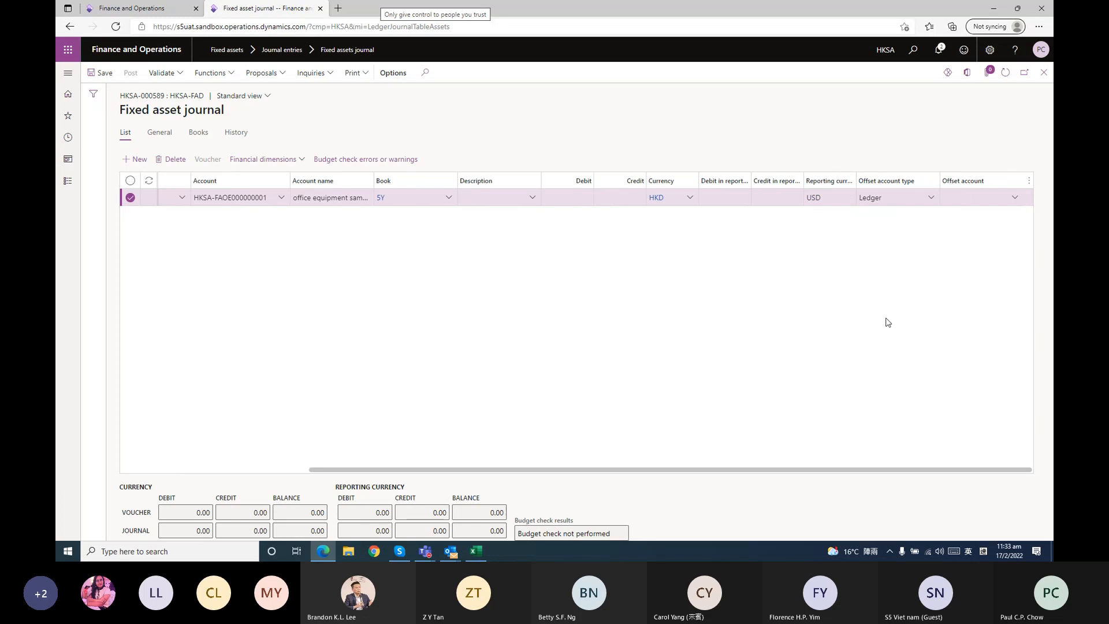
pyautogui.click(931, 197)
pyautogui.click(884, 310)
pyautogui.click(1014, 197)
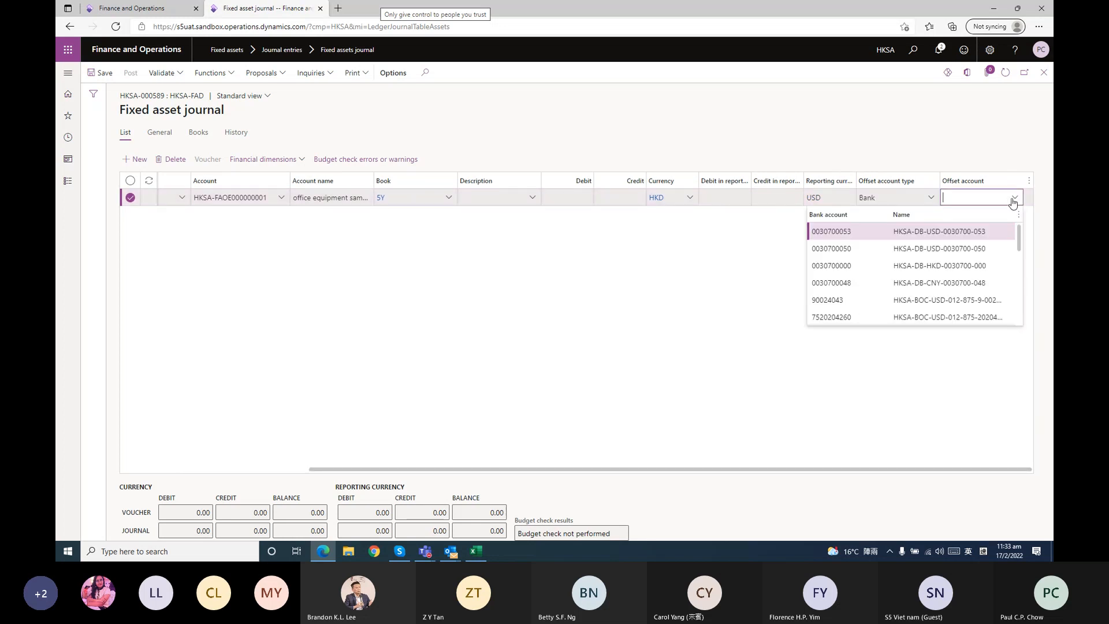
pyautogui.click(947, 266)
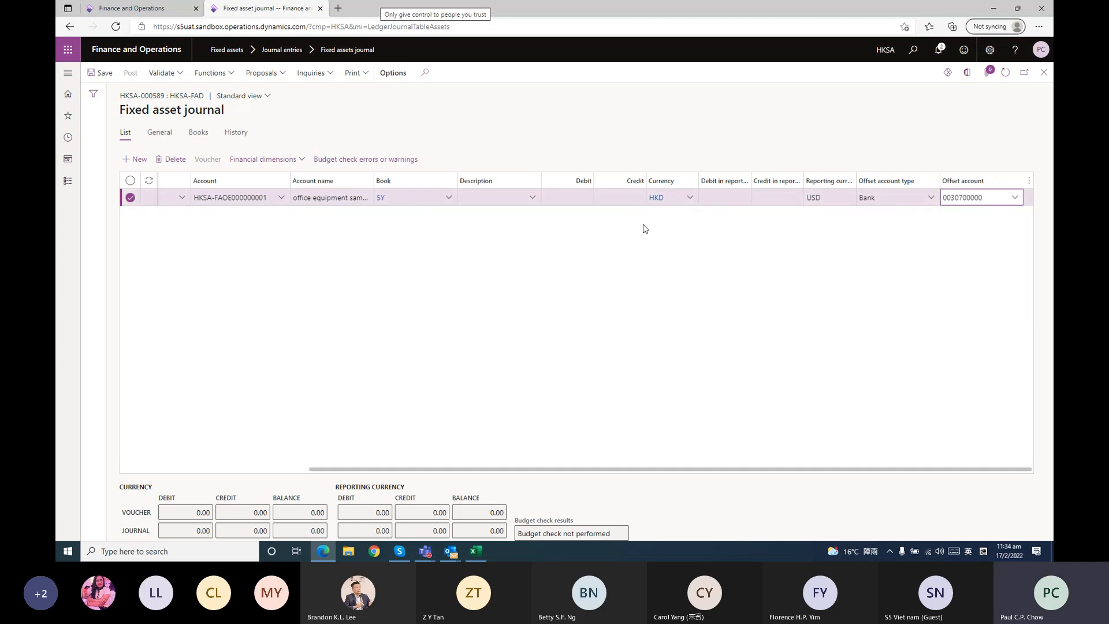
# Enter 5,000 HKD as the credit amount of the disposal line
pyautogui.click(638, 198)
pyautogui.write('500')
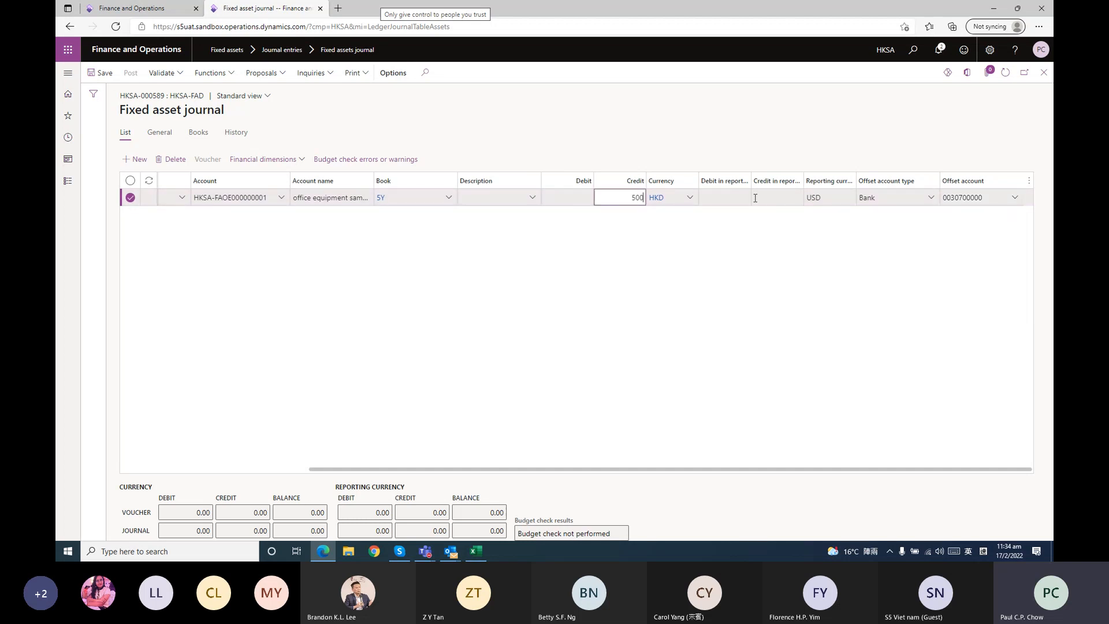
pyautogui.write('0')
pyautogui.press('Return')
pyautogui.click(719, 249)
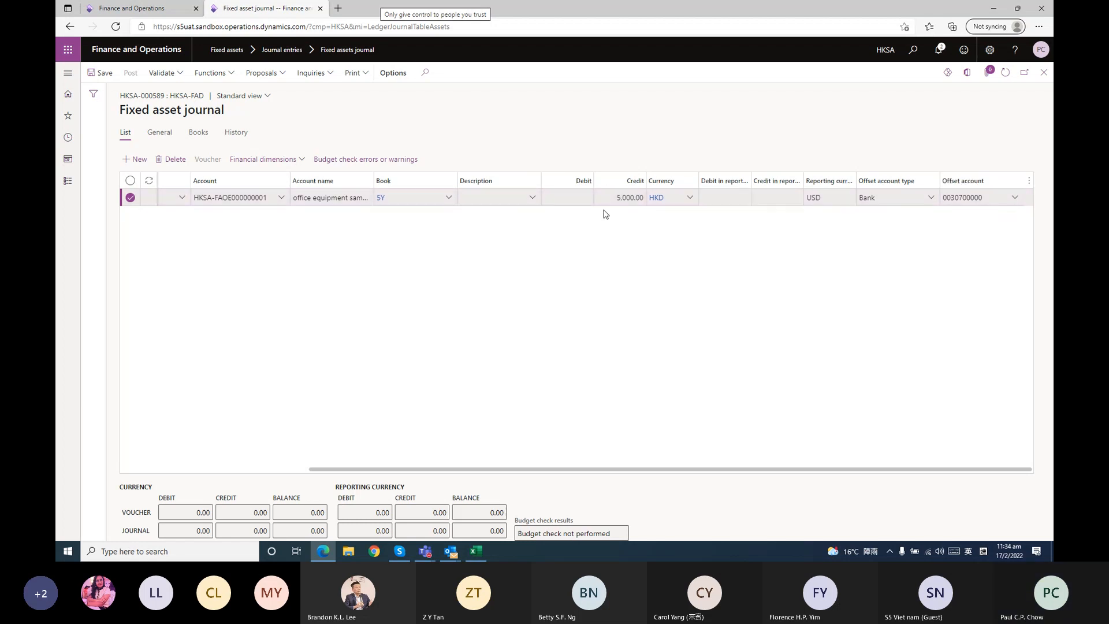
# Save the disposal line, return to the journal list and submit the disposal journal to the workflow
pyautogui.moveTo(664, 469); pyautogui.dragTo(710, 466)
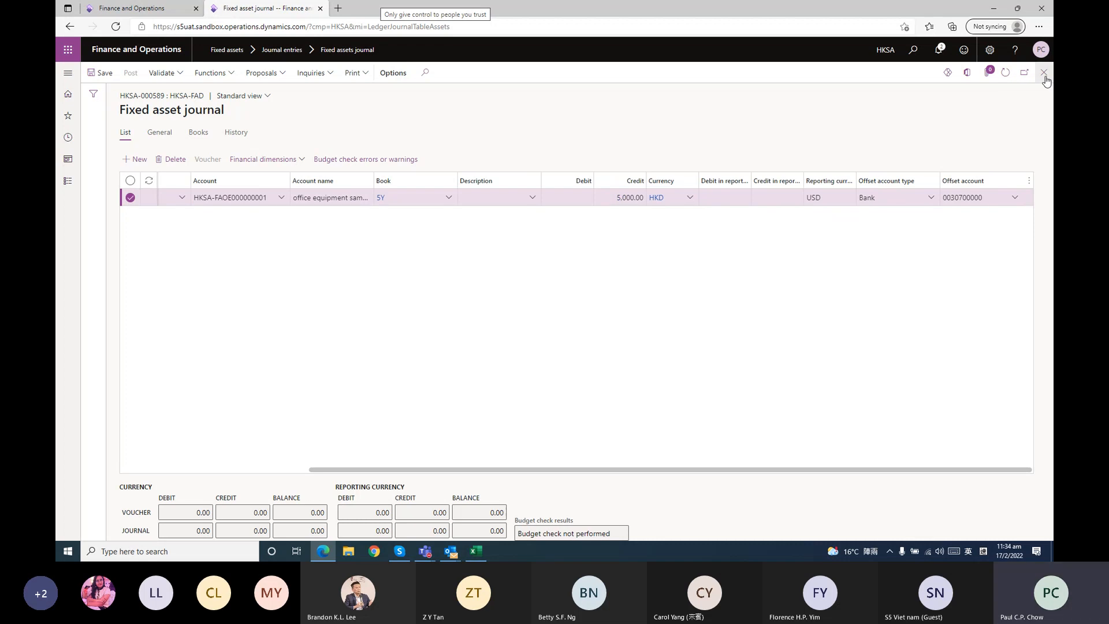
pyautogui.click(115, 76)
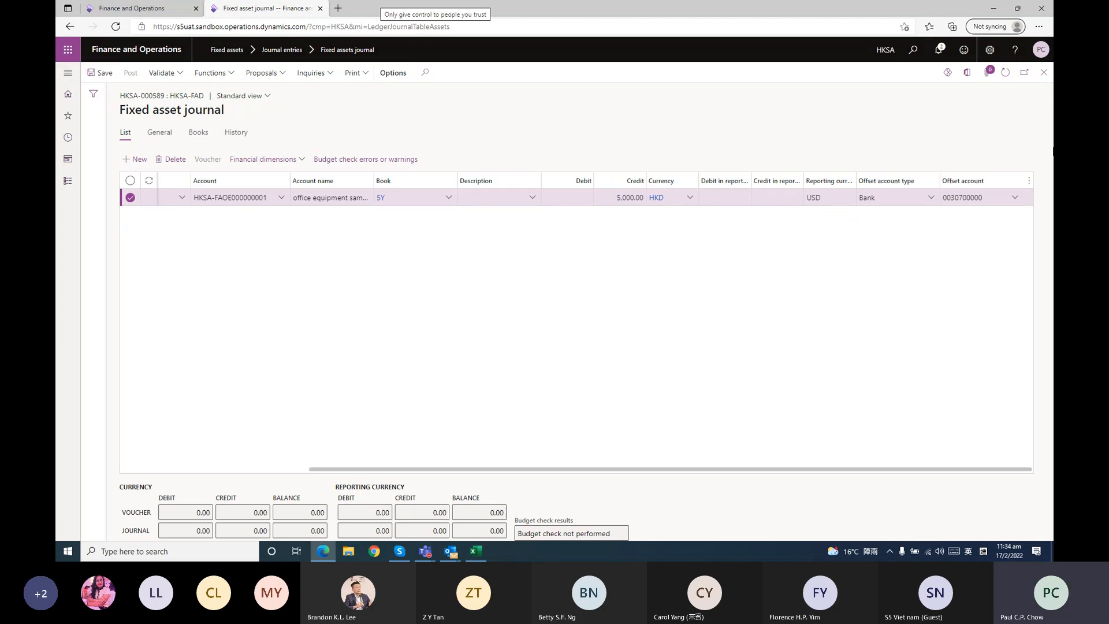
pyautogui.click(1044, 74)
pyautogui.click(605, 72)
pyautogui.click(571, 98)
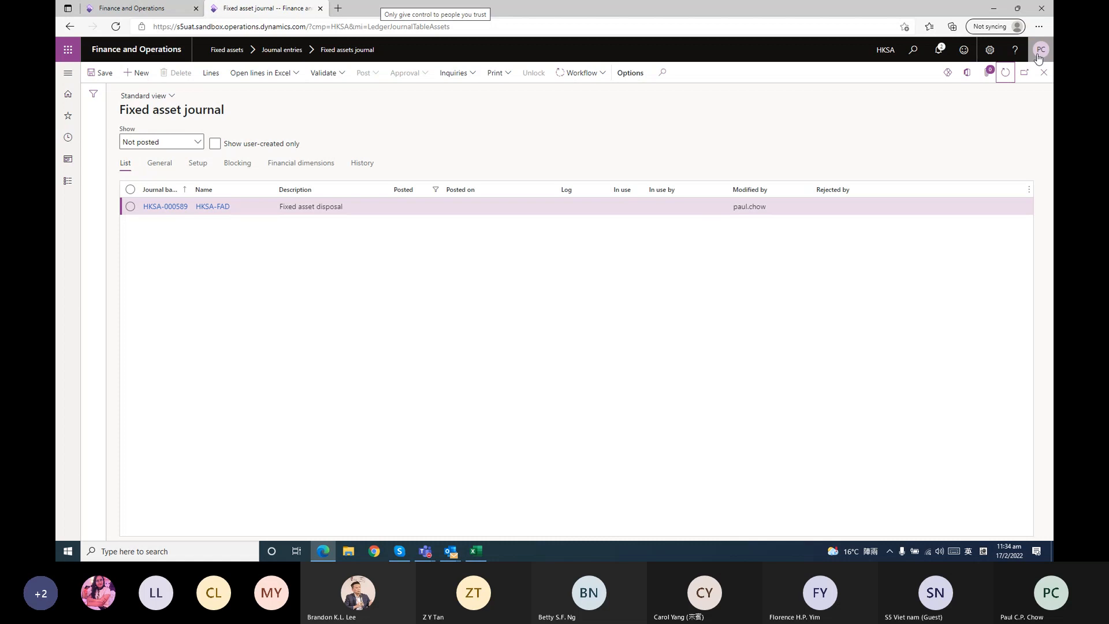
# Refresh the not-posted journal list repeatedly until the submitted disposal journal leaves it
pyautogui.click(1010, 79)
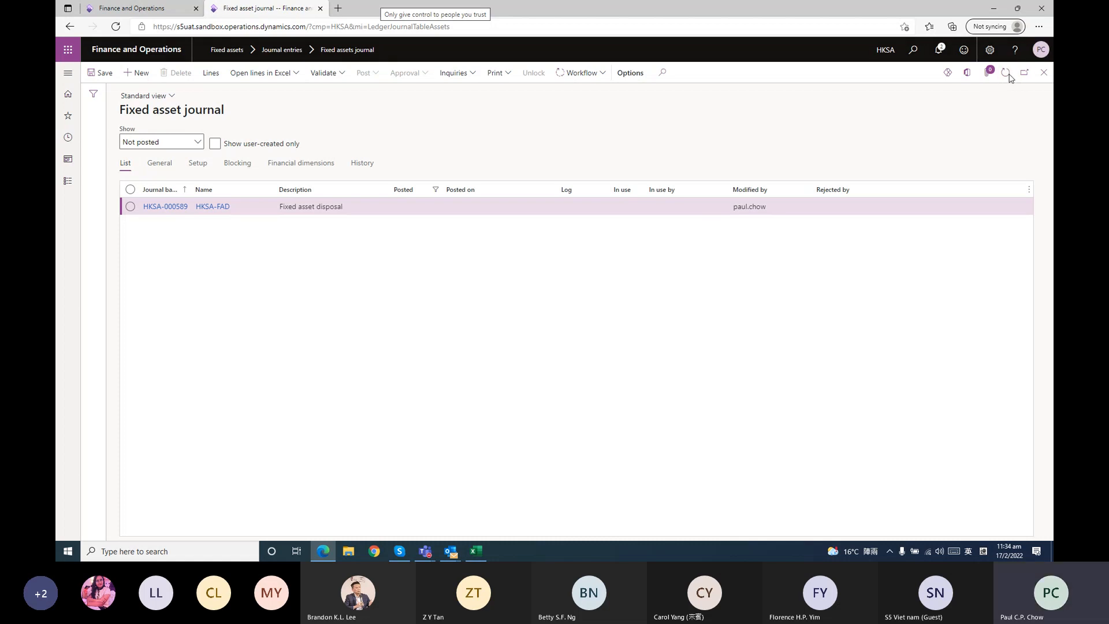
pyautogui.click(1009, 79)
pyautogui.click(1009, 79)
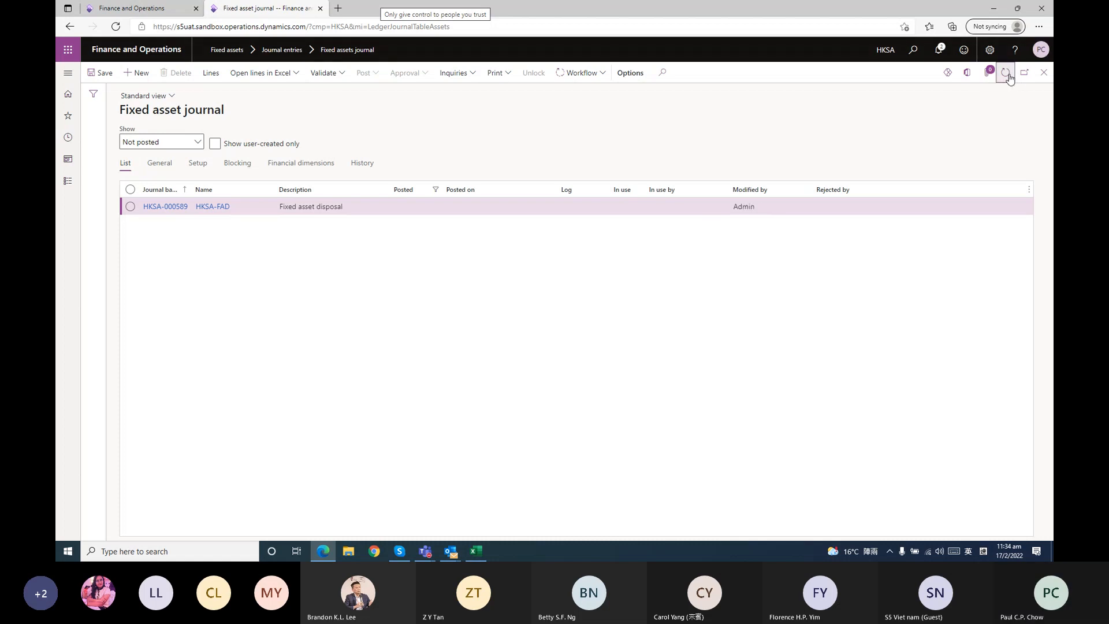
pyautogui.click(1009, 79)
pyautogui.click(1009, 78)
pyautogui.click(1010, 79)
pyautogui.click(1009, 78)
pyautogui.click(1009, 78)
pyautogui.click(1009, 78)
pyautogui.click(1010, 78)
pyautogui.click(1010, 79)
pyautogui.click(1010, 78)
pyautogui.click(1003, 82)
pyautogui.click(1002, 79)
pyautogui.click(1003, 79)
pyautogui.click(1002, 80)
pyautogui.click(1004, 80)
pyautogui.click(1003, 79)
pyautogui.click(1007, 76)
pyautogui.click(1007, 77)
pyautogui.click(1007, 75)
pyautogui.click(1007, 76)
pyautogui.click(1007, 76)
pyautogui.click(1006, 76)
pyautogui.click(1006, 75)
pyautogui.click(1007, 76)
pyautogui.click(1007, 76)
pyautogui.click(1007, 75)
pyautogui.click(582, 73)
pyautogui.click(1006, 73)
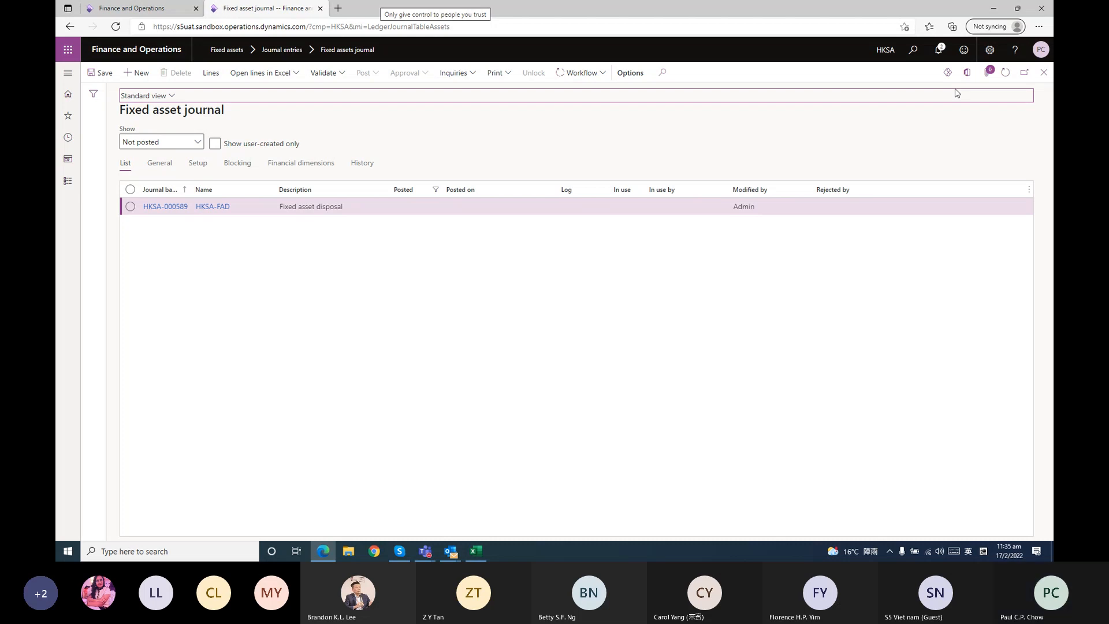
pyautogui.click(1006, 75)
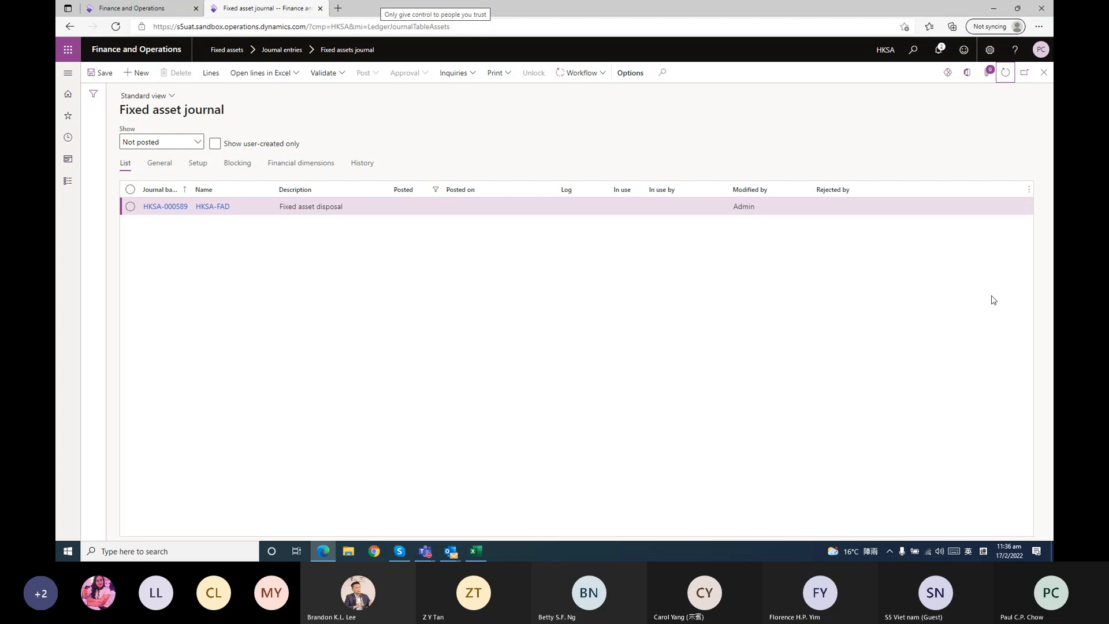
pyautogui.click(1005, 72)
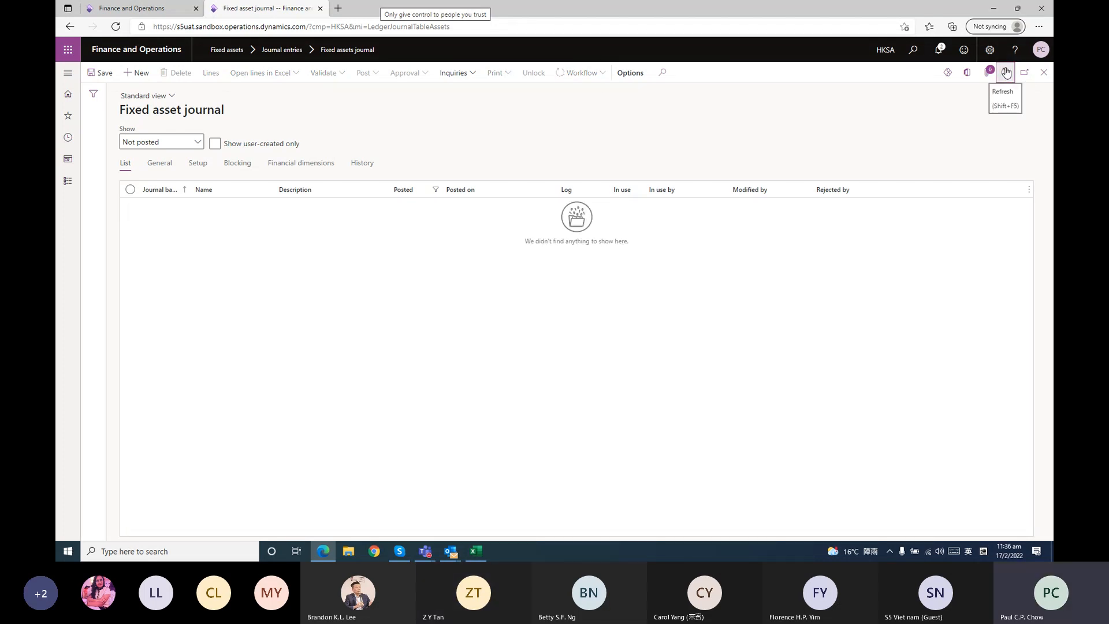
# Show the posted journals and open the voucher transactions of disposal journal HKSA-000589
pyautogui.click(197, 142)
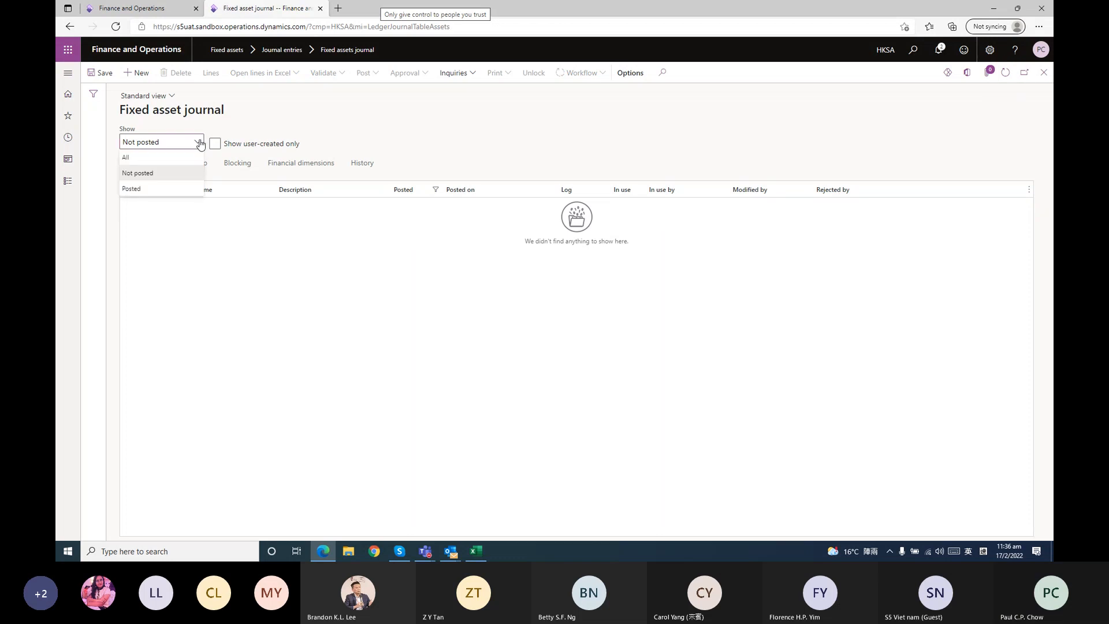
pyautogui.click(174, 192)
pyautogui.scroll(-5, 259, 441)
pyautogui.click(180, 529)
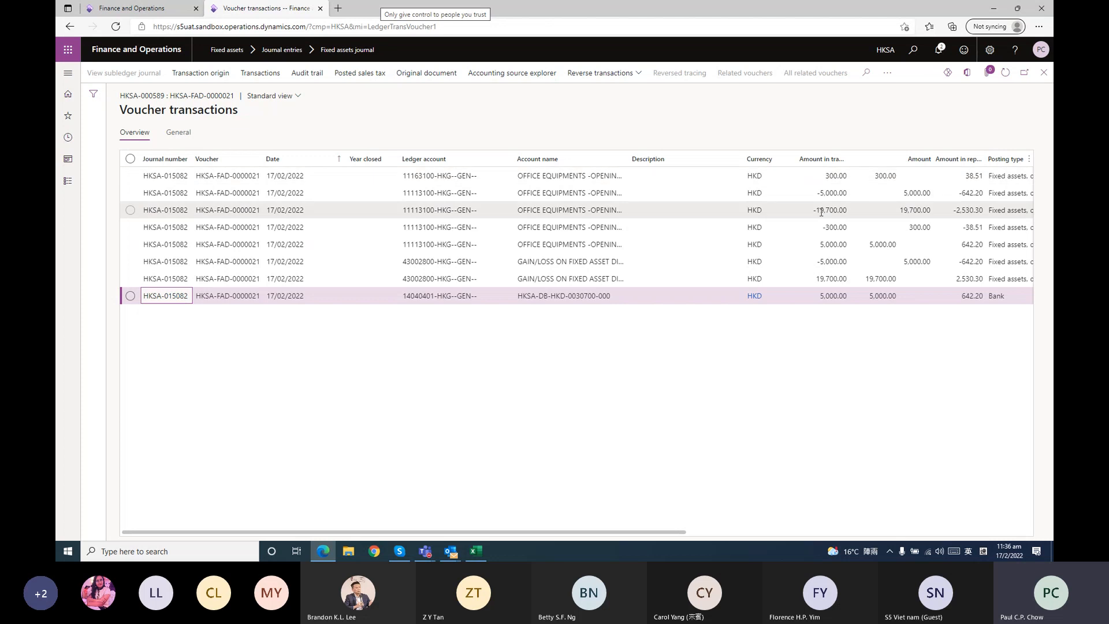
# Export the voucher transactions as General journal entry, download the file and open it in Excel
pyautogui.click(968, 73)
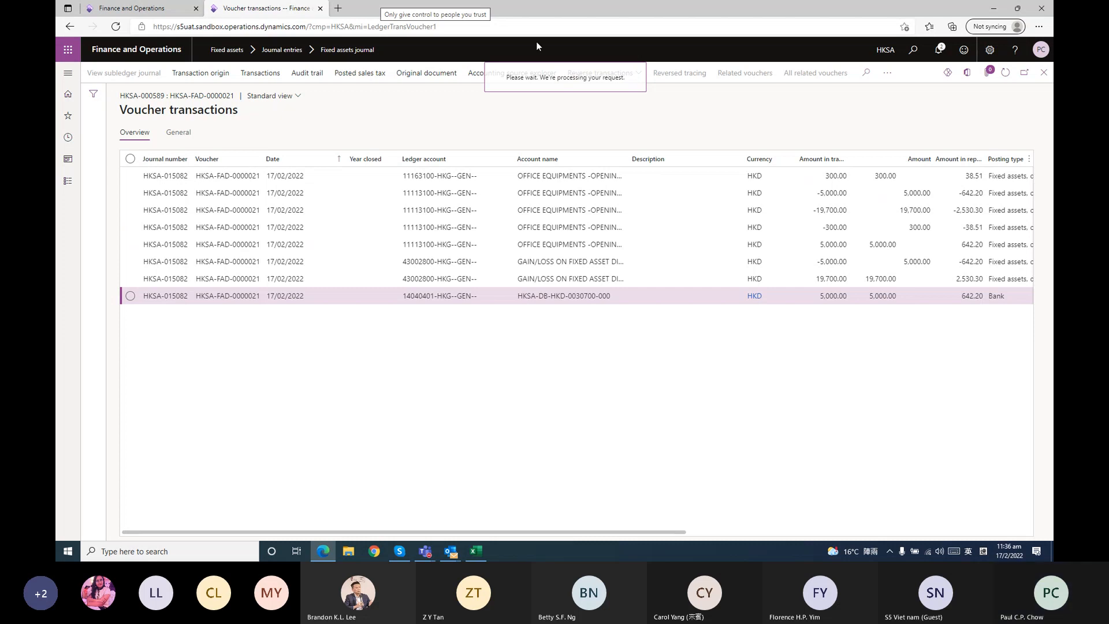
pyautogui.click(967, 76)
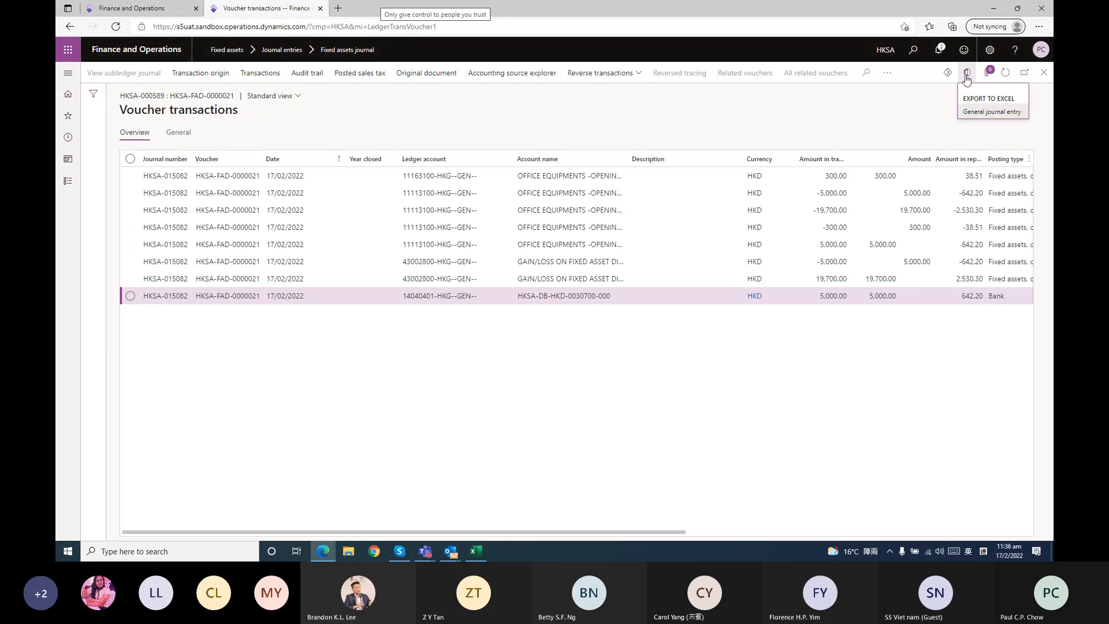
pyautogui.click(976, 117)
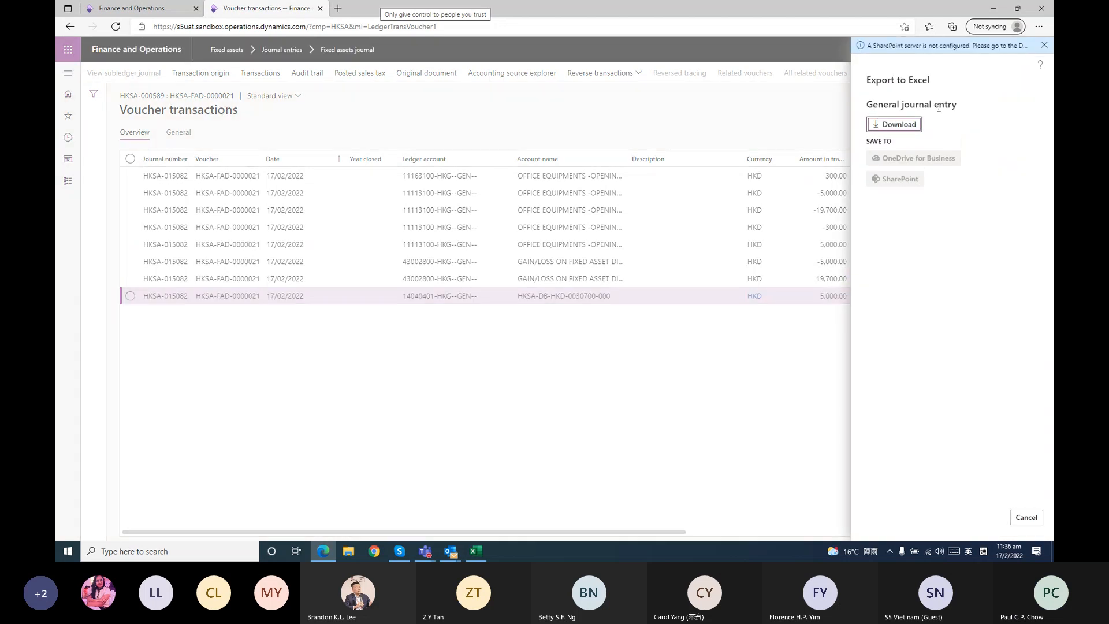
pyautogui.click(917, 125)
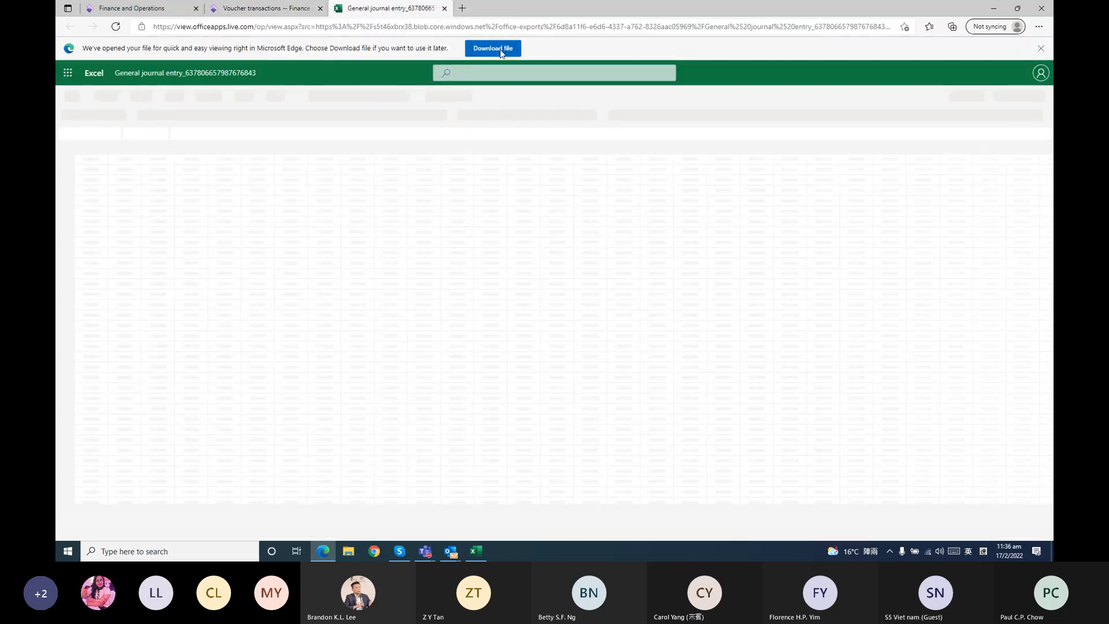
pyautogui.click(502, 48)
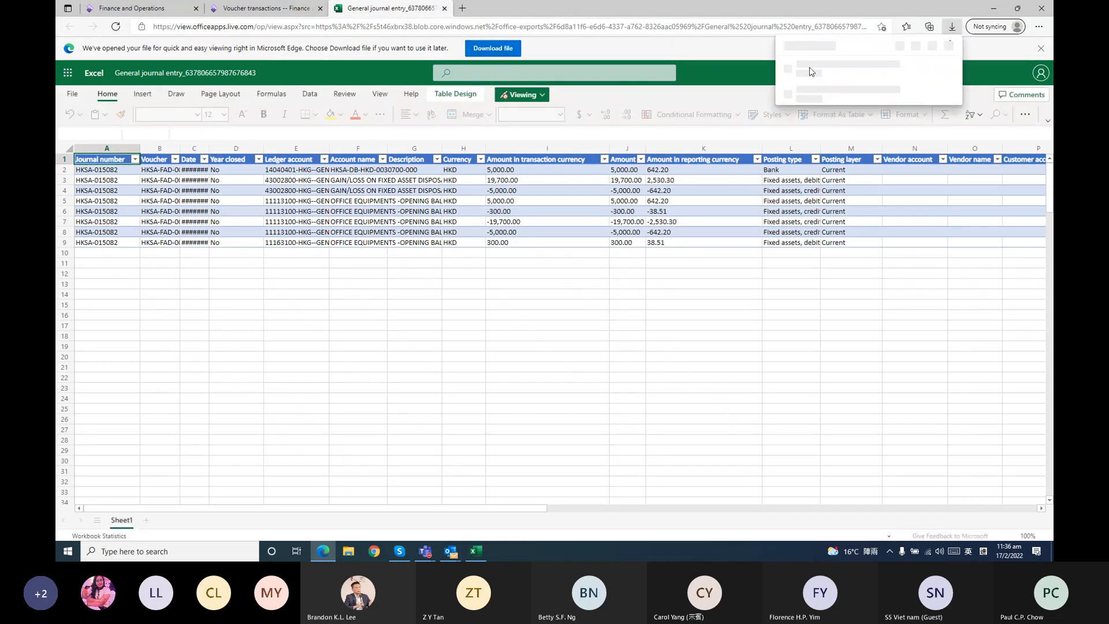
pyautogui.click(807, 73)
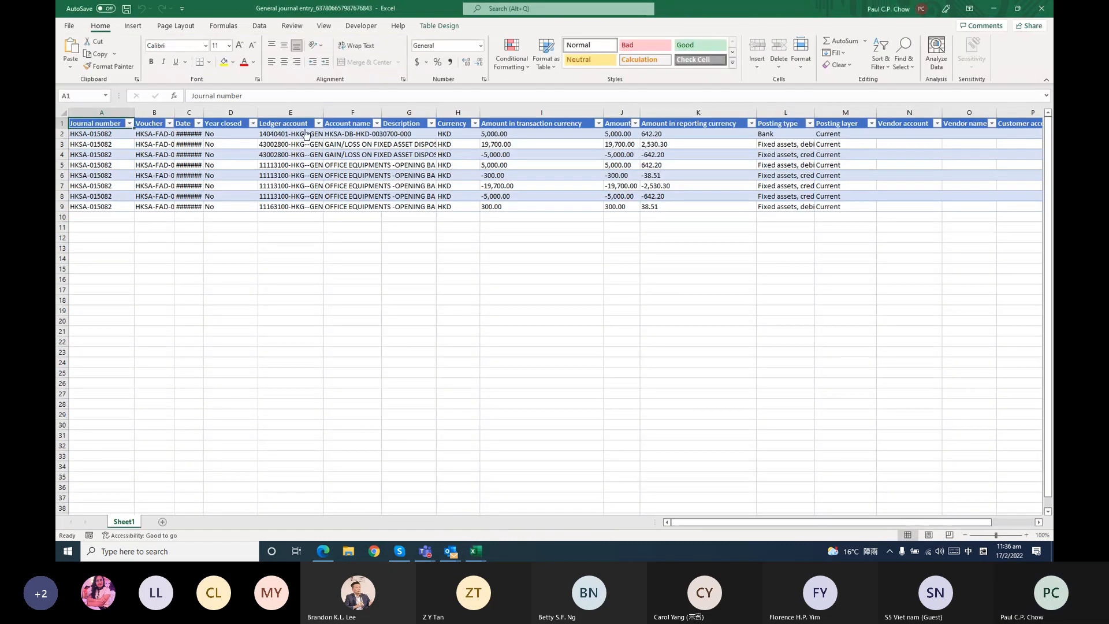
# Filter the Ledger account column to 11113100-HKG--GEN-- and check the sum of its amounts
pyautogui.click(319, 125)
pyautogui.click(240, 247)
pyautogui.click(241, 256)
pyautogui.click(256, 342)
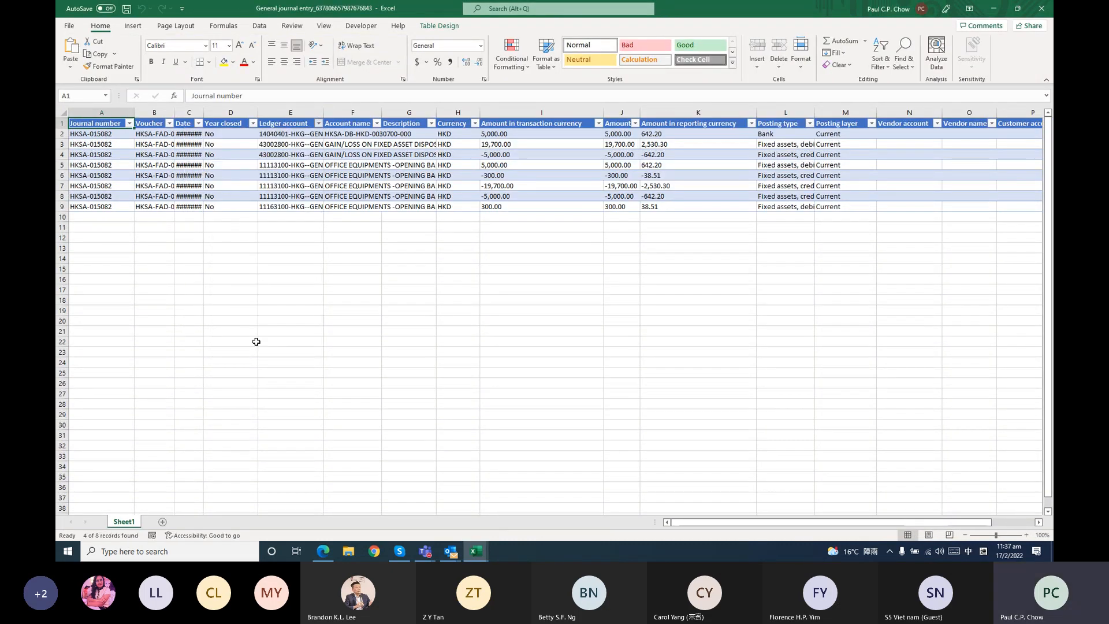
pyautogui.click(664, 279)
pyautogui.moveTo(623, 134); pyautogui.dragTo(617, 166)
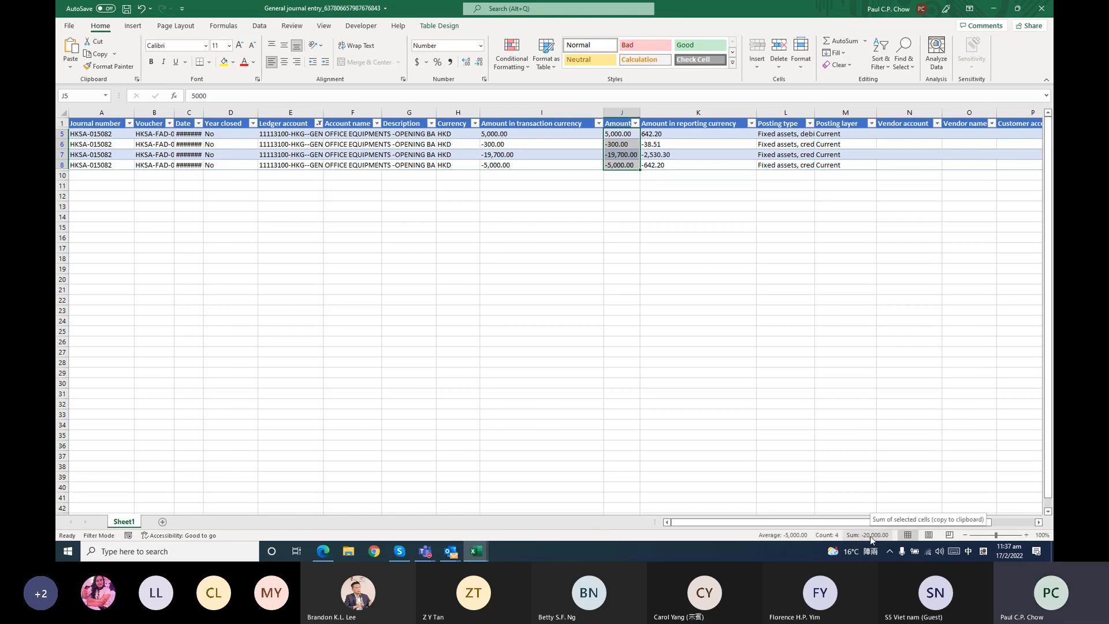
# Switch the Ledger account filter to 11163100-HKG--GEN-- and check its amount
pyautogui.click(318, 123)
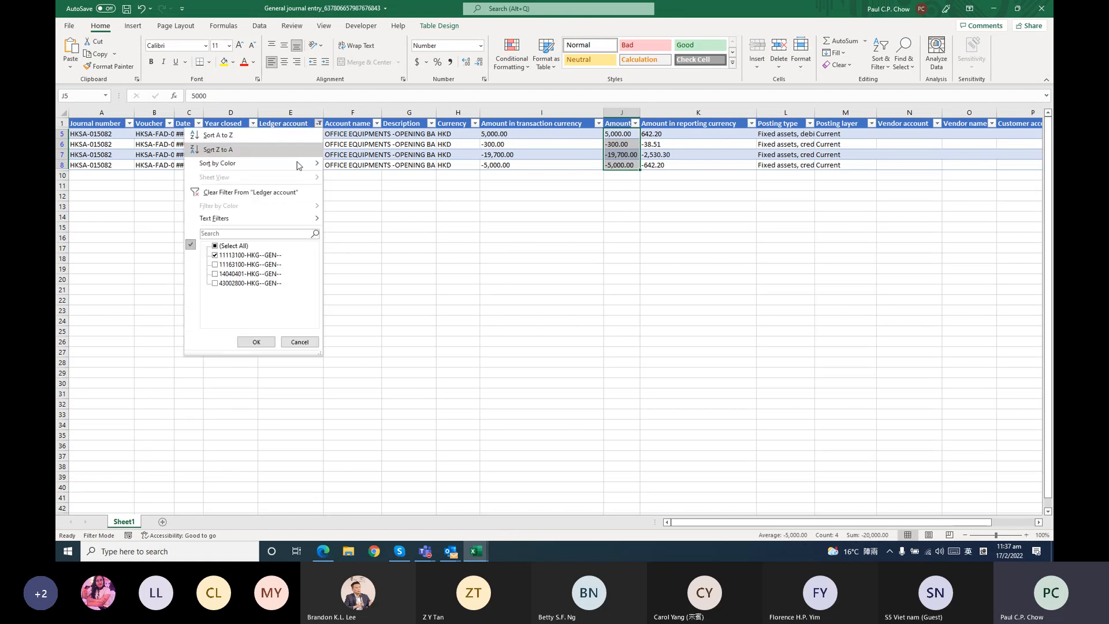
pyautogui.click(235, 258)
pyautogui.click(236, 265)
pyautogui.click(255, 342)
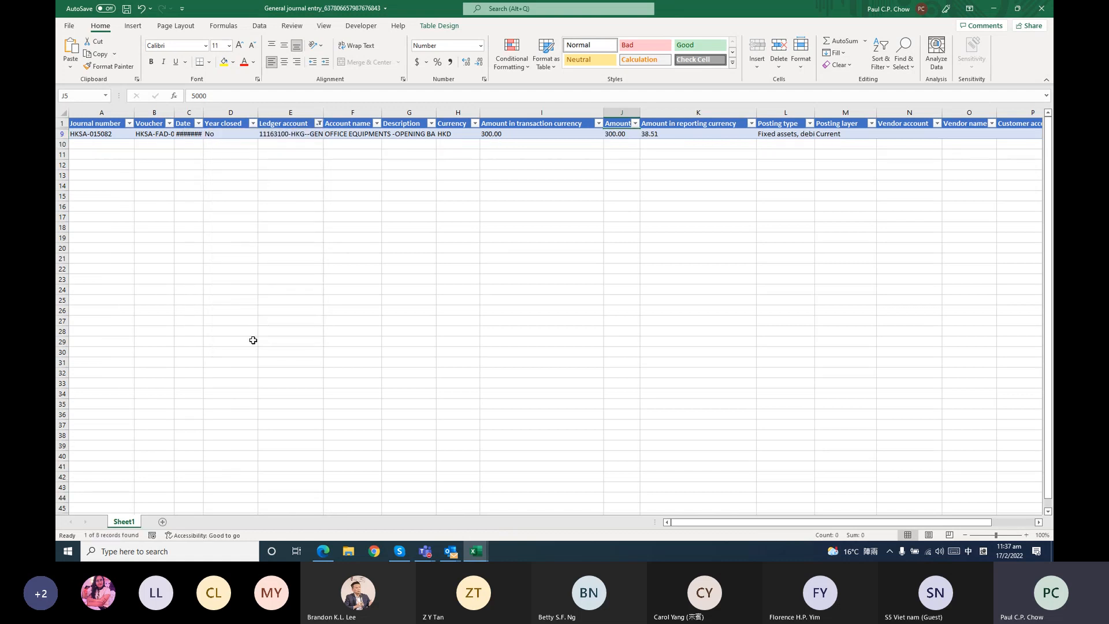
pyautogui.click(616, 134)
# Switch the Ledger account filter to the bank account 14040401-HKG--GEN-- and check its amount
pyautogui.click(319, 124)
pyautogui.click(245, 264)
pyautogui.click(246, 273)
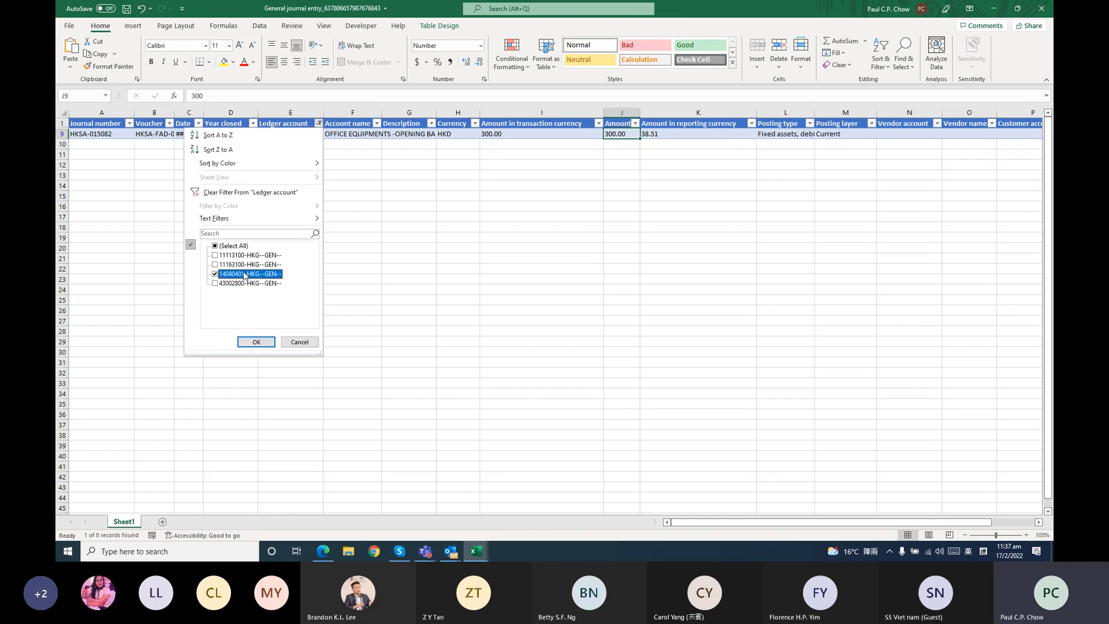
pyautogui.click(250, 342)
pyautogui.click(620, 136)
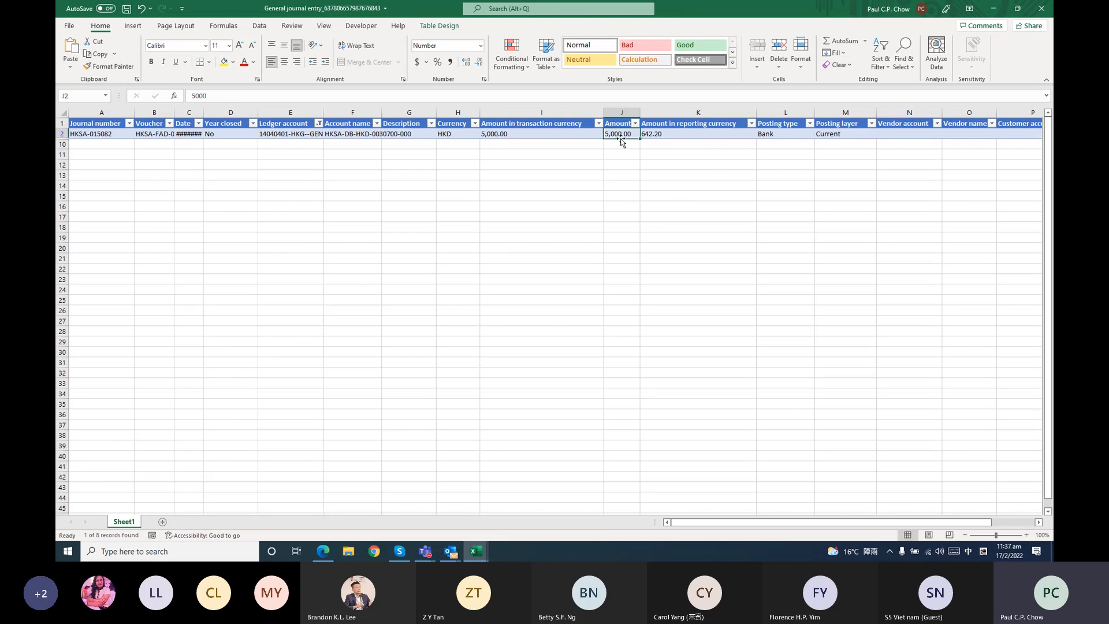
# Switch the Ledger account filter to the gain/loss account 43002800-HKG--GEN-- and examine its amounts
pyautogui.click(320, 124)
pyautogui.click(245, 273)
pyautogui.click(250, 283)
pyautogui.click(254, 342)
pyautogui.click(595, 309)
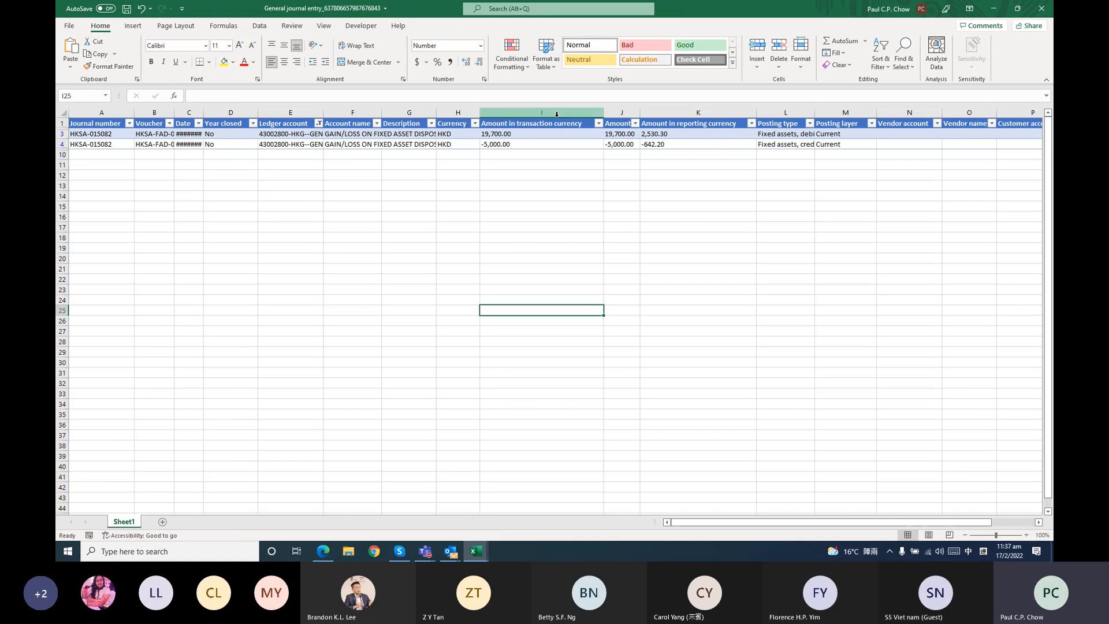
pyautogui.moveTo(622, 135); pyautogui.dragTo(621, 145)
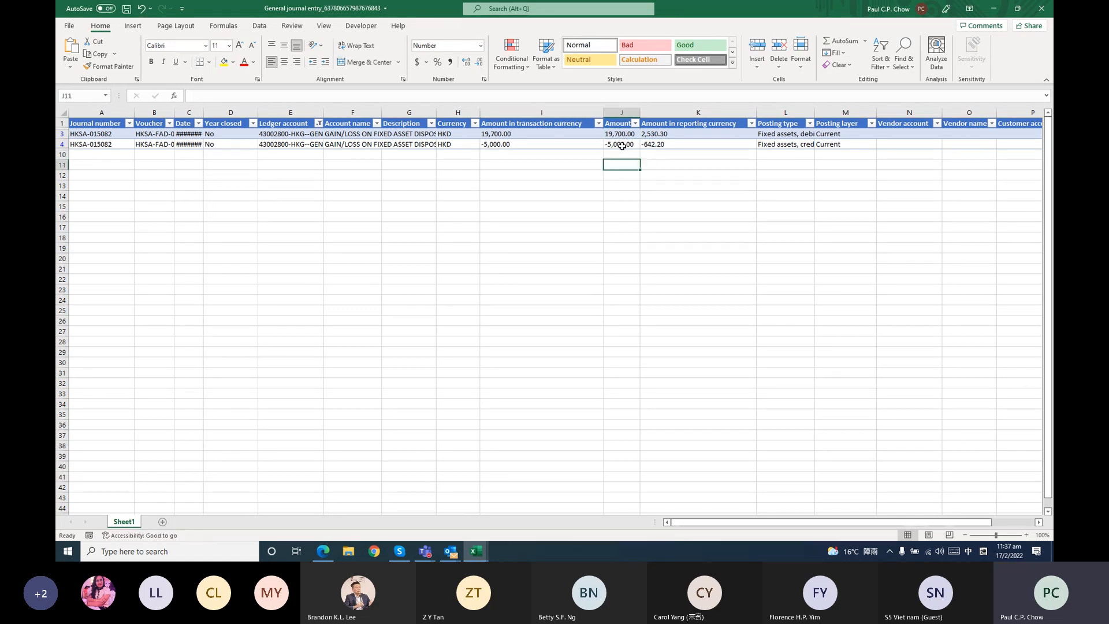
pyautogui.click(621, 145)
pyautogui.click(621, 134)
pyautogui.click(608, 236)
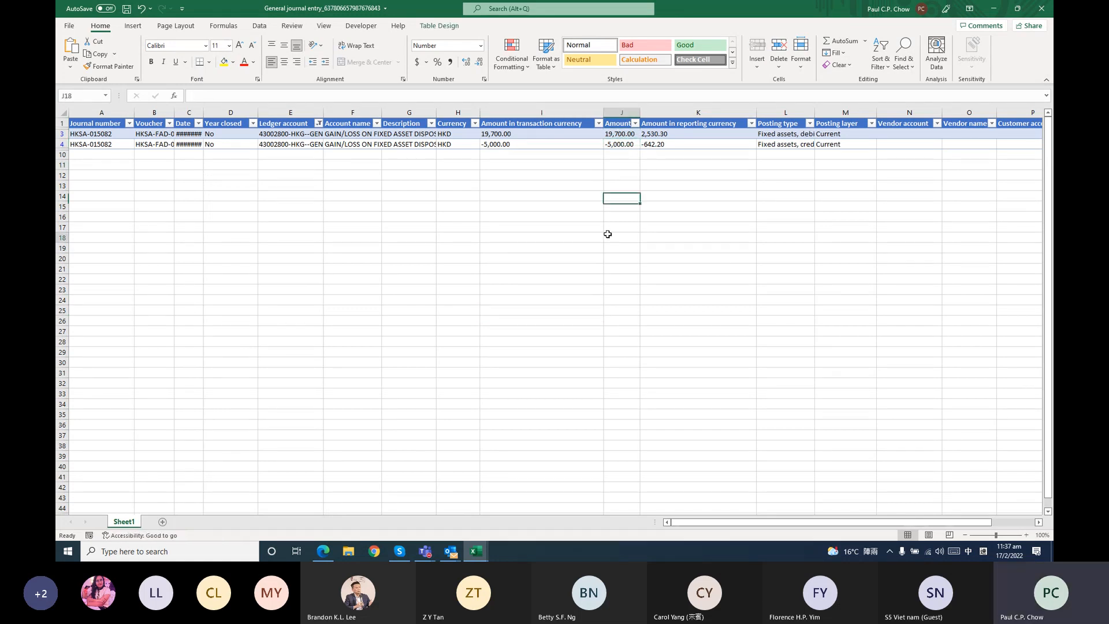
# Close the exported workbook without saving and go back in Finance and Operations from the voucher transactions to the journal lines
pyautogui.click(1050, 6)
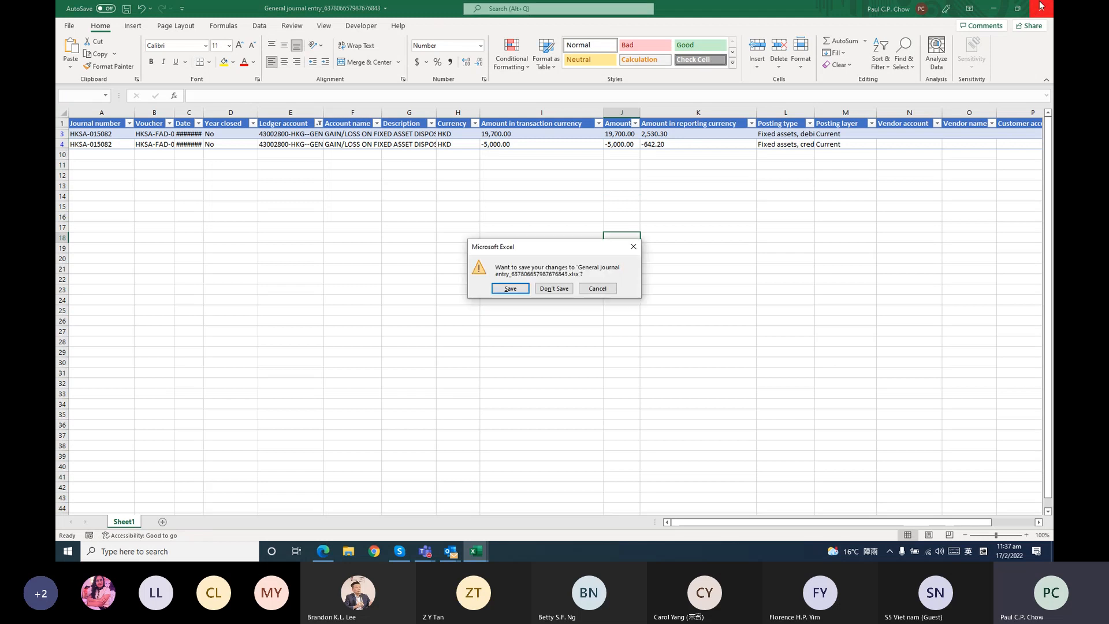
pyautogui.click(553, 288)
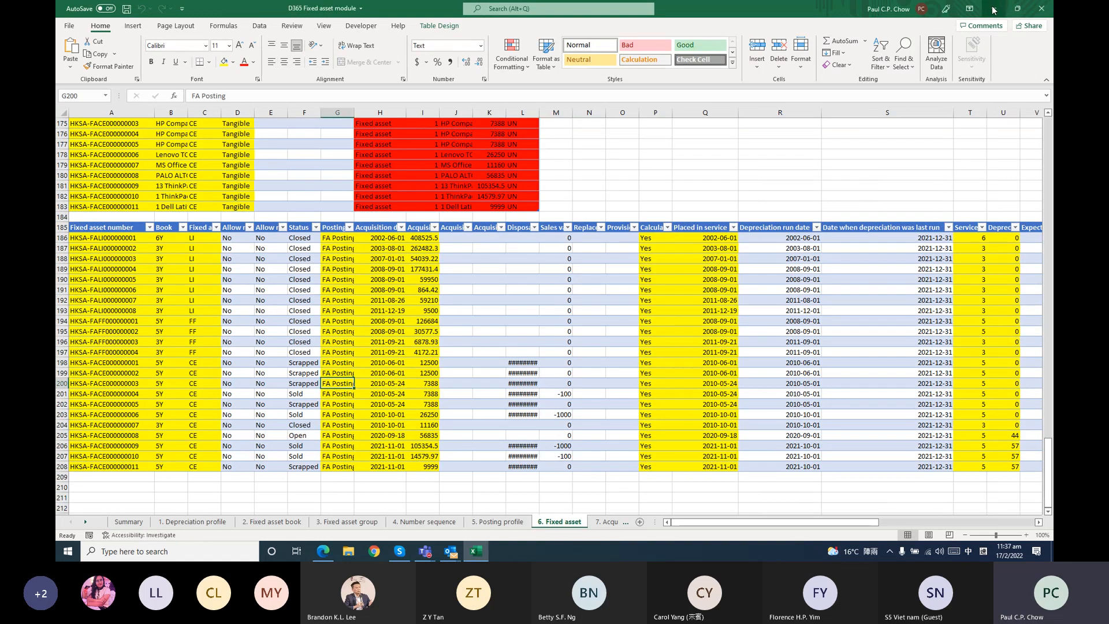
pyautogui.click(260, 8)
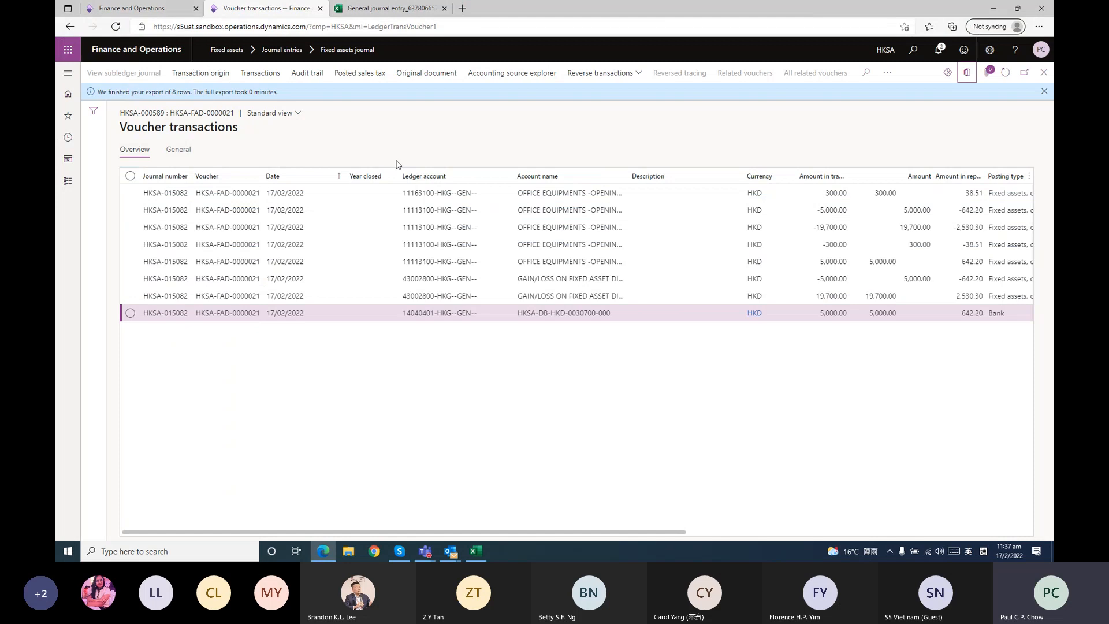
pyautogui.click(1043, 74)
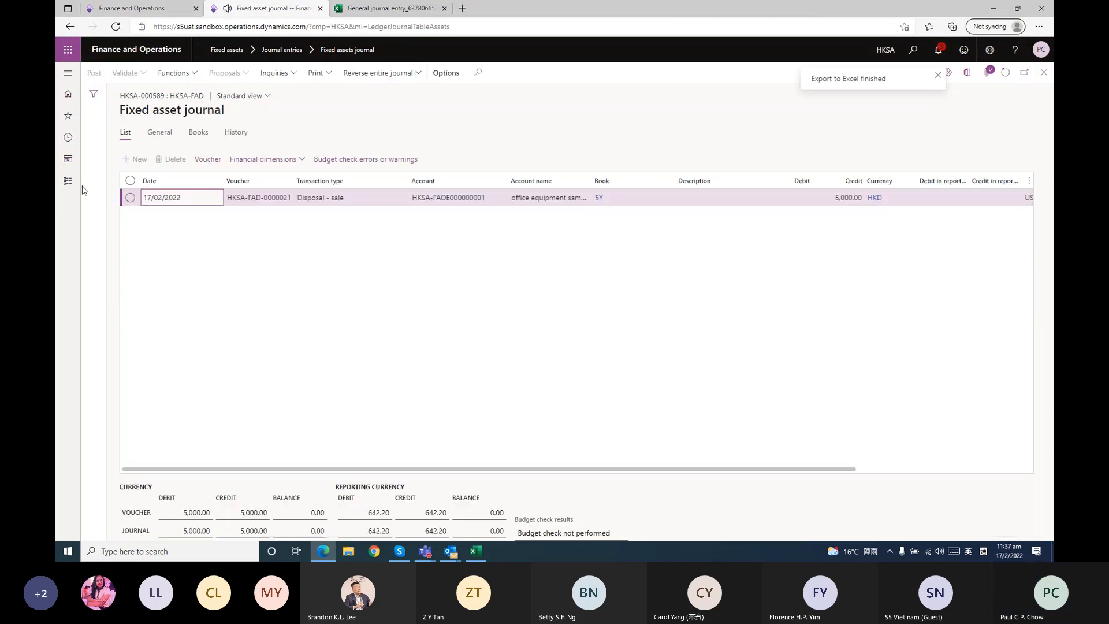
# Open the fixed assets list, check the valuations of office equipment sample 1 and return to the list
pyautogui.click(68, 181)
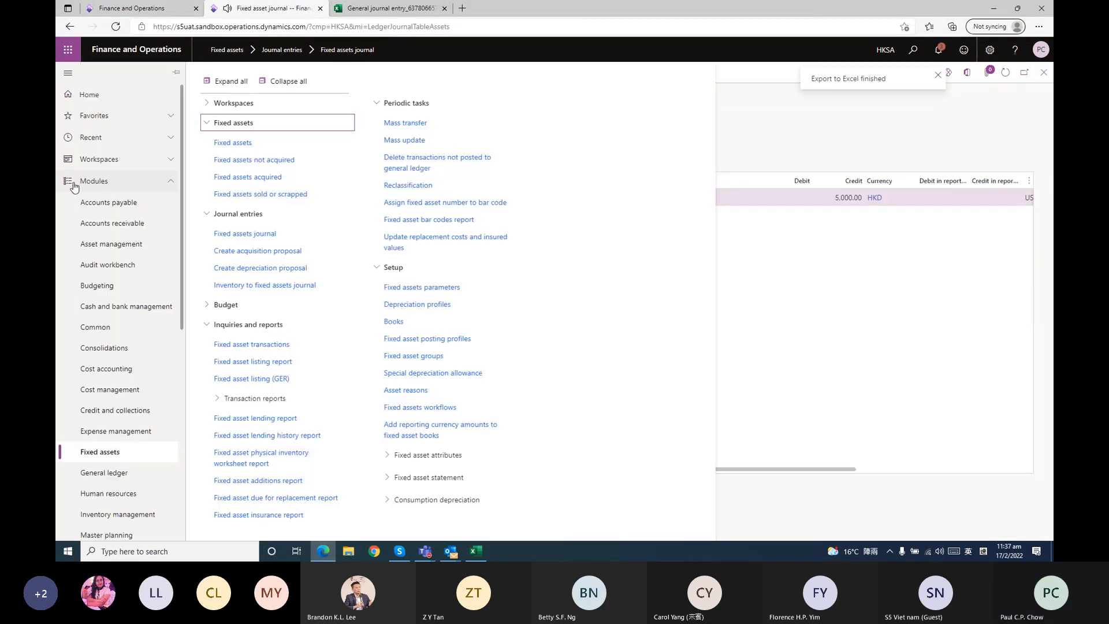
pyautogui.click(248, 146)
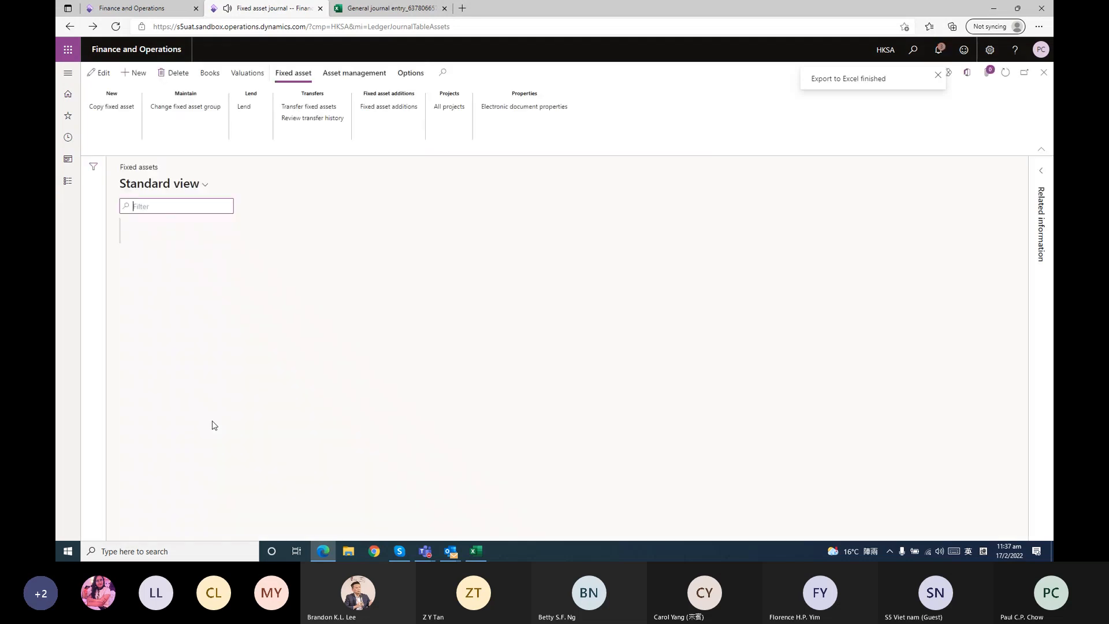
pyautogui.scroll(-2, 184, 506)
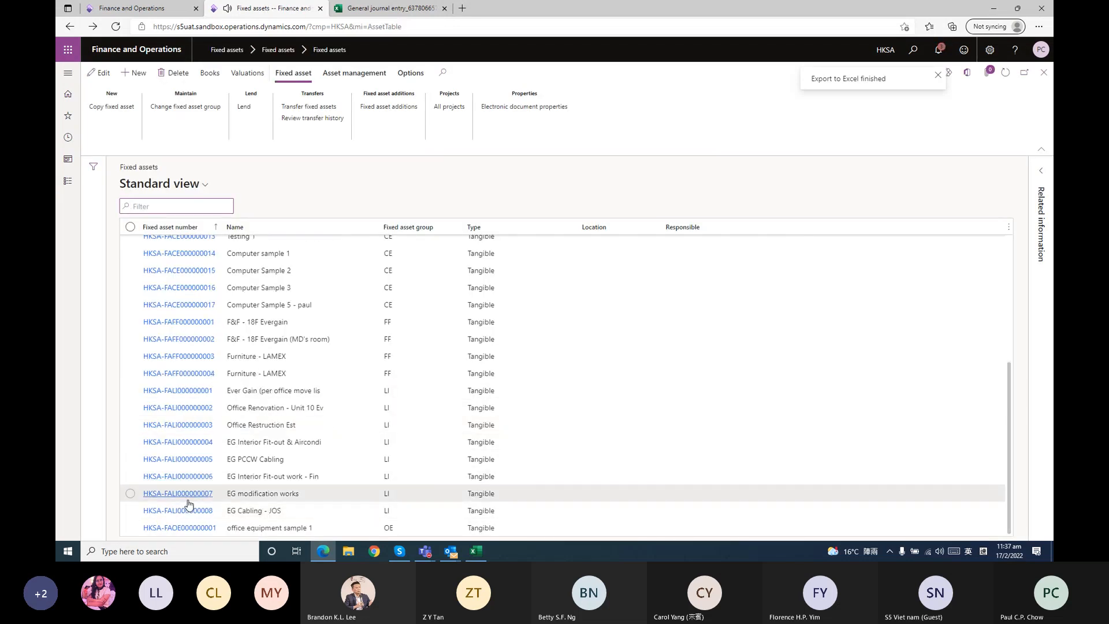
pyautogui.click(180, 527)
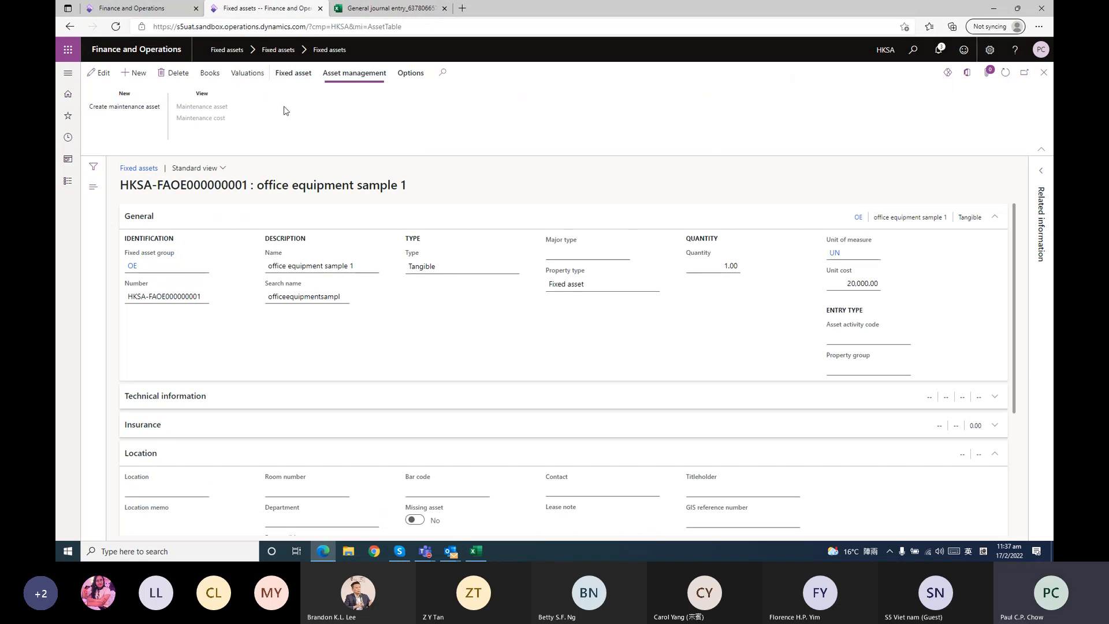
pyautogui.click(249, 76)
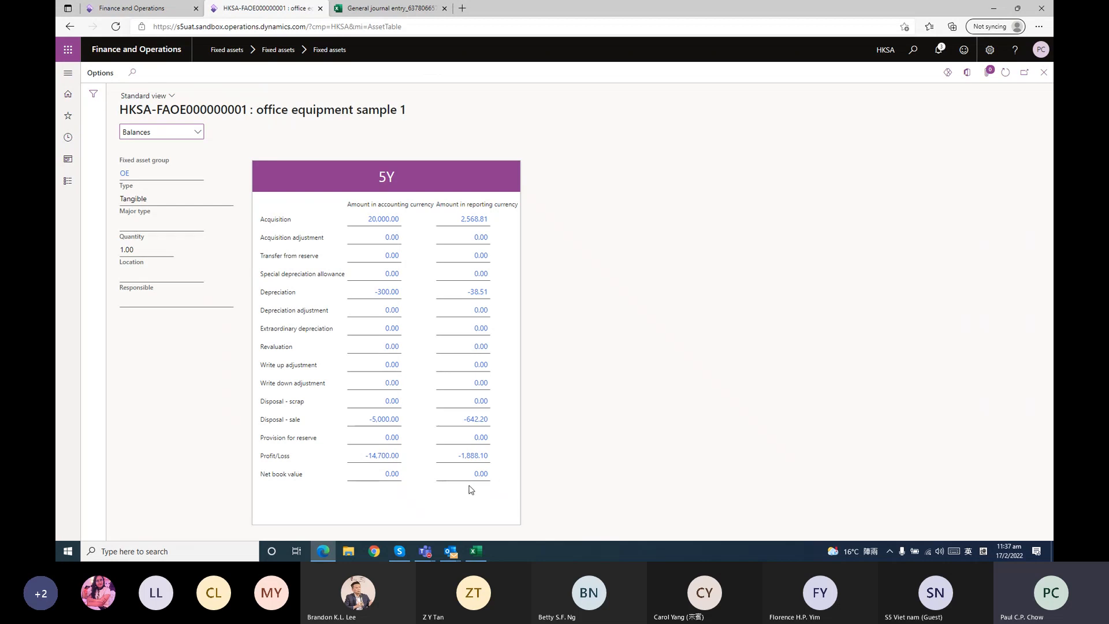
pyautogui.click(1043, 72)
pyautogui.click(1044, 72)
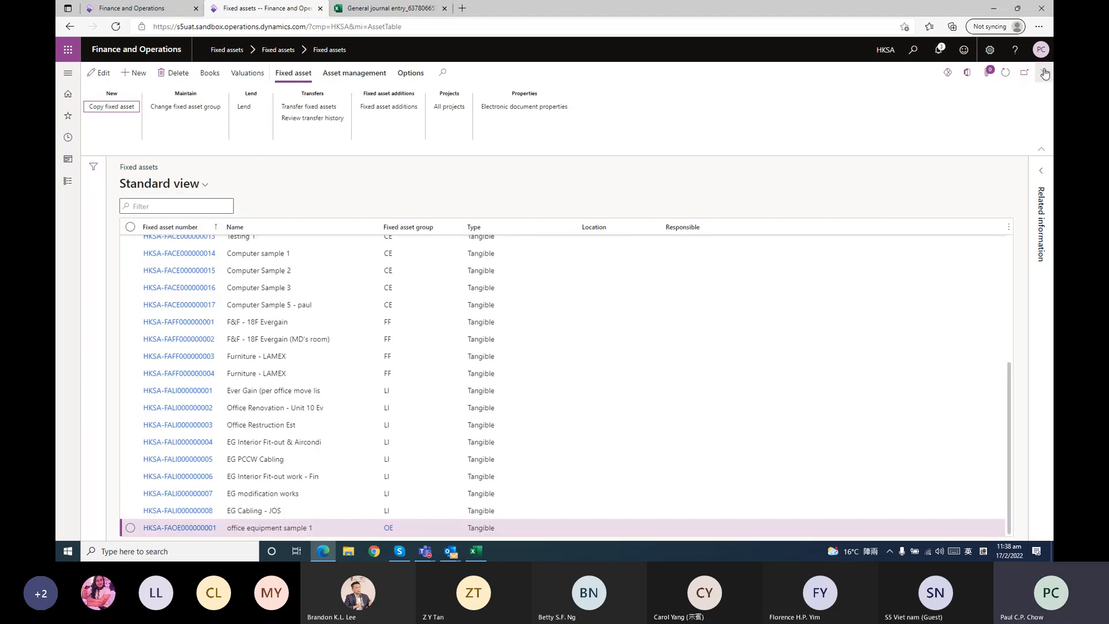
# Look over the fixed assets list, then open the Fixed asset transactions inquiry and close it
pyautogui.click(70, 183)
pyautogui.click(778, 194)
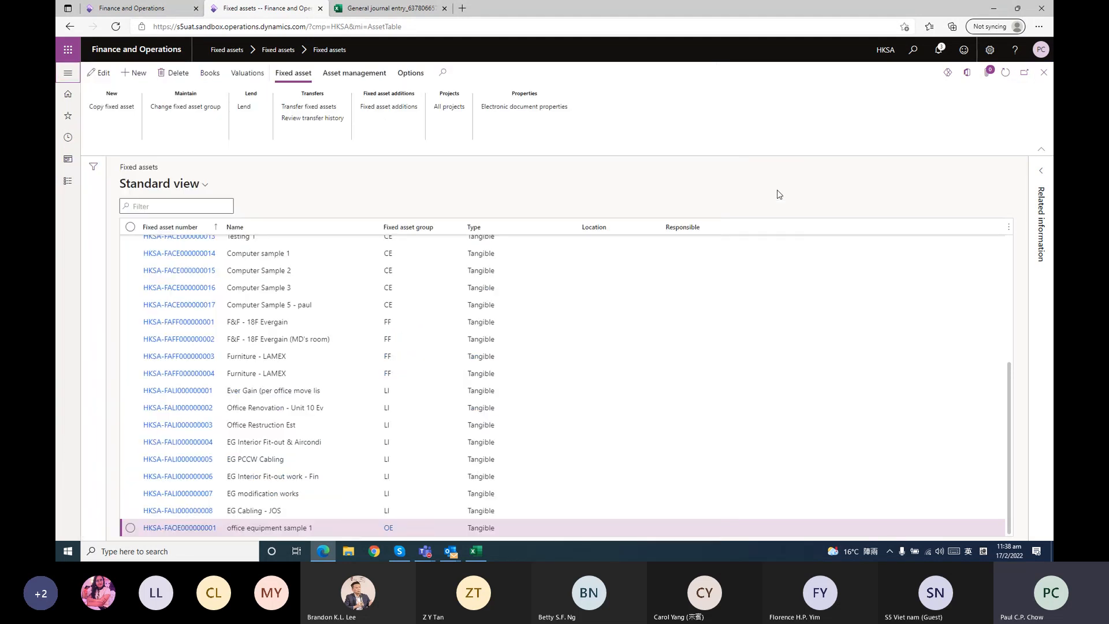
pyautogui.scroll(5, 292, 288)
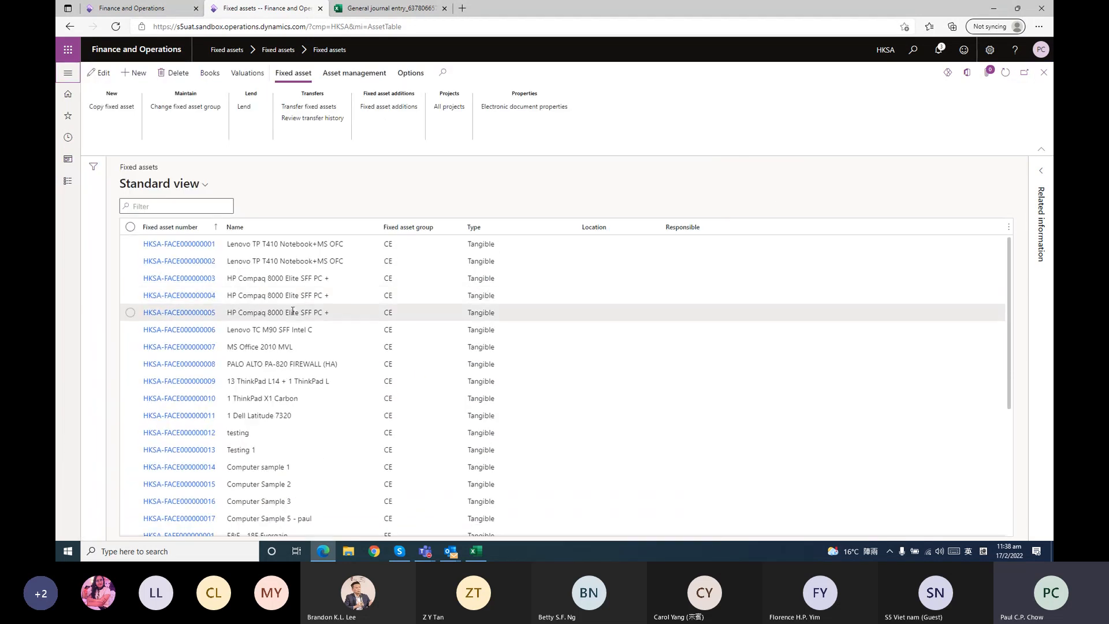
pyautogui.click(68, 180)
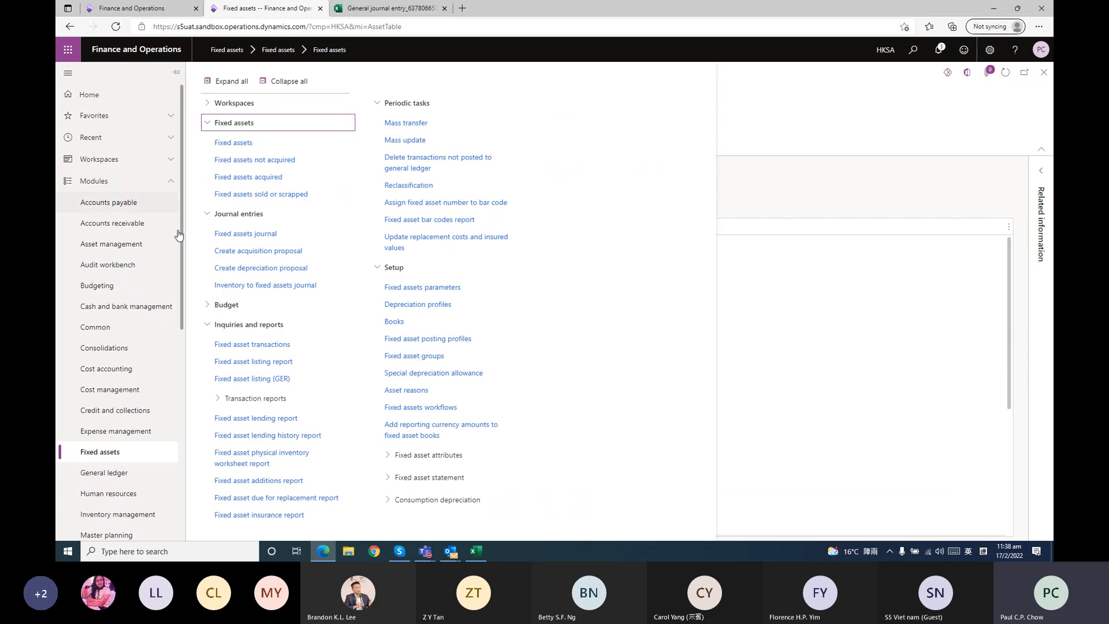
pyautogui.click(284, 346)
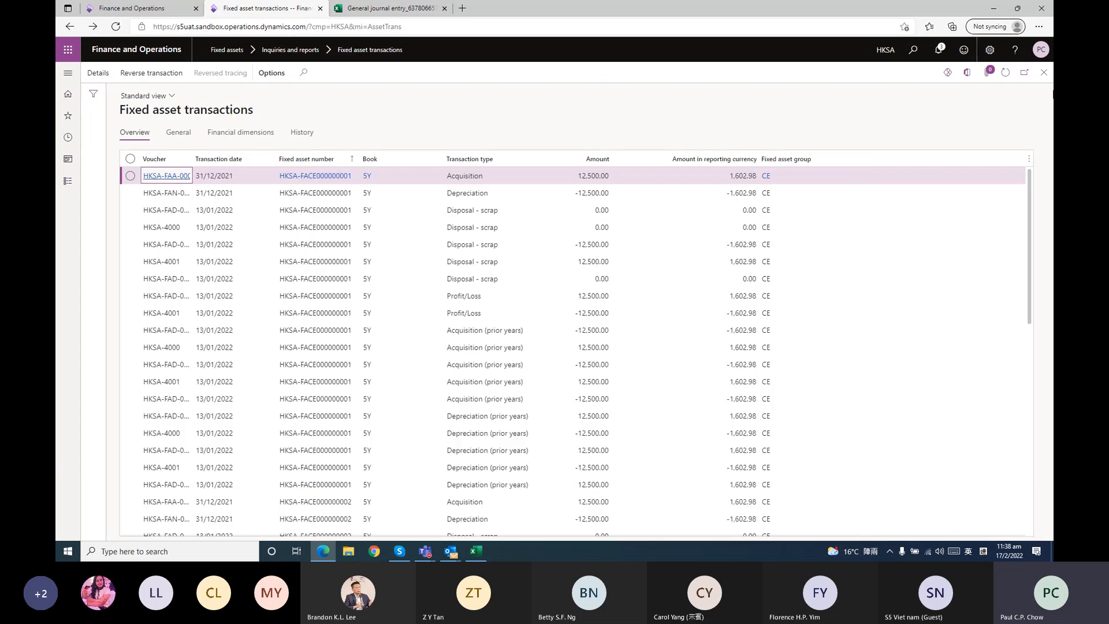
pyautogui.click(1044, 72)
# Run the Fixed asset listing report with its default settings, review the assets' status and net book values, and close it
pyautogui.click(64, 181)
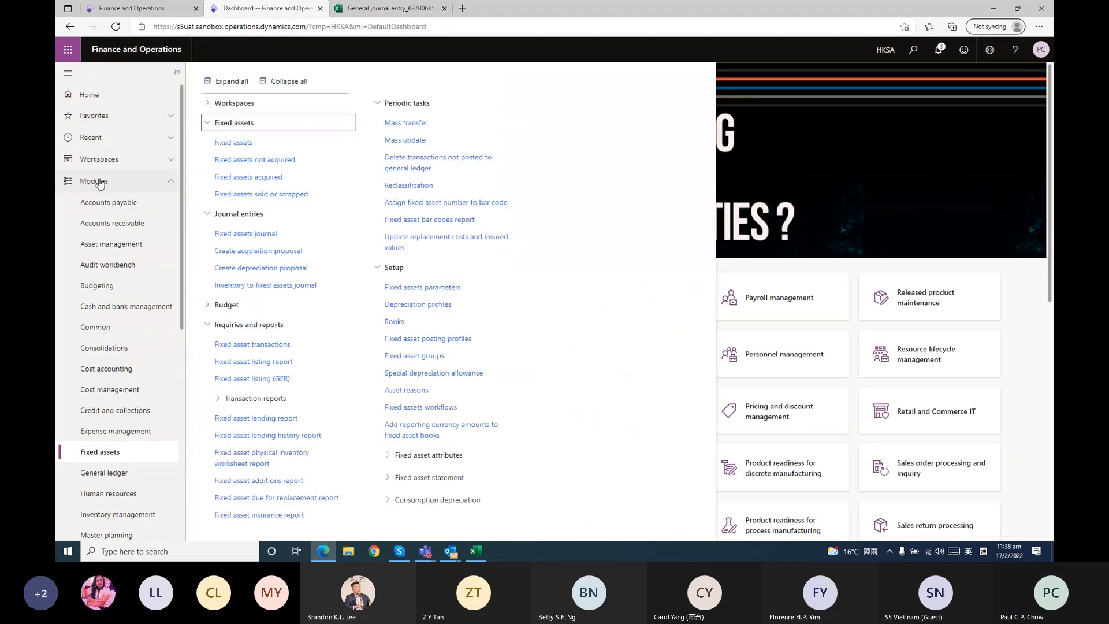
pyautogui.click(298, 364)
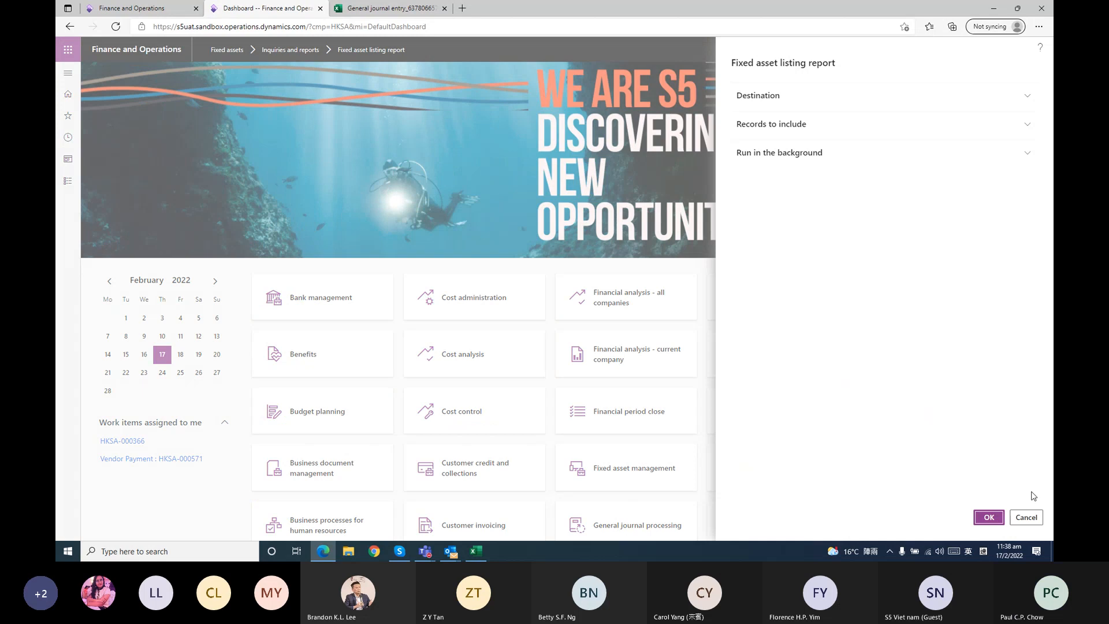
pyautogui.click(989, 517)
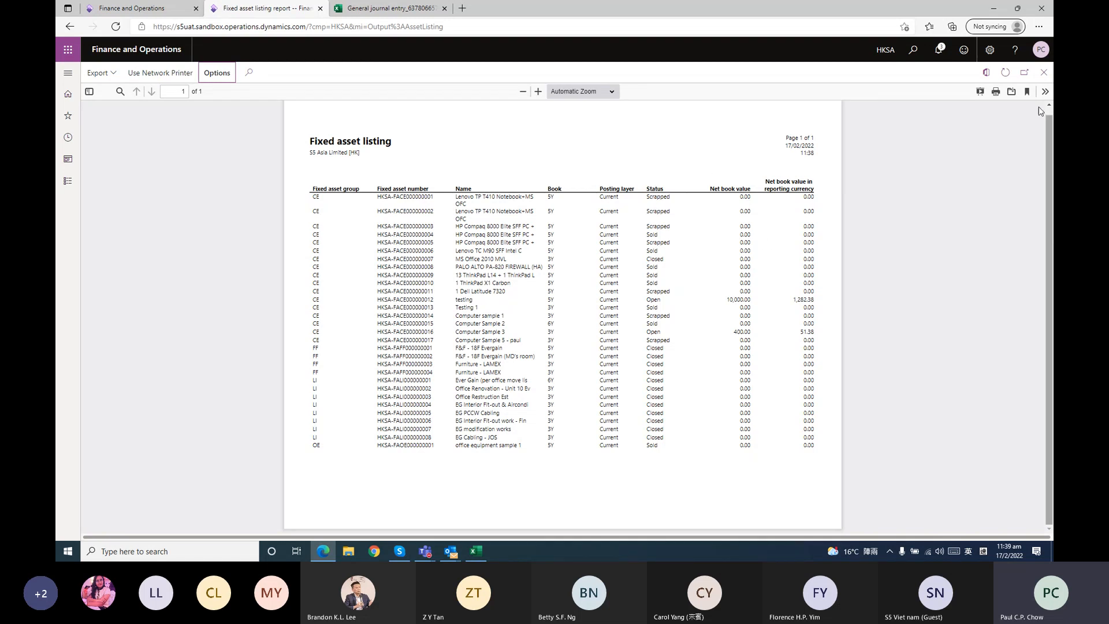
pyautogui.click(1026, 72)
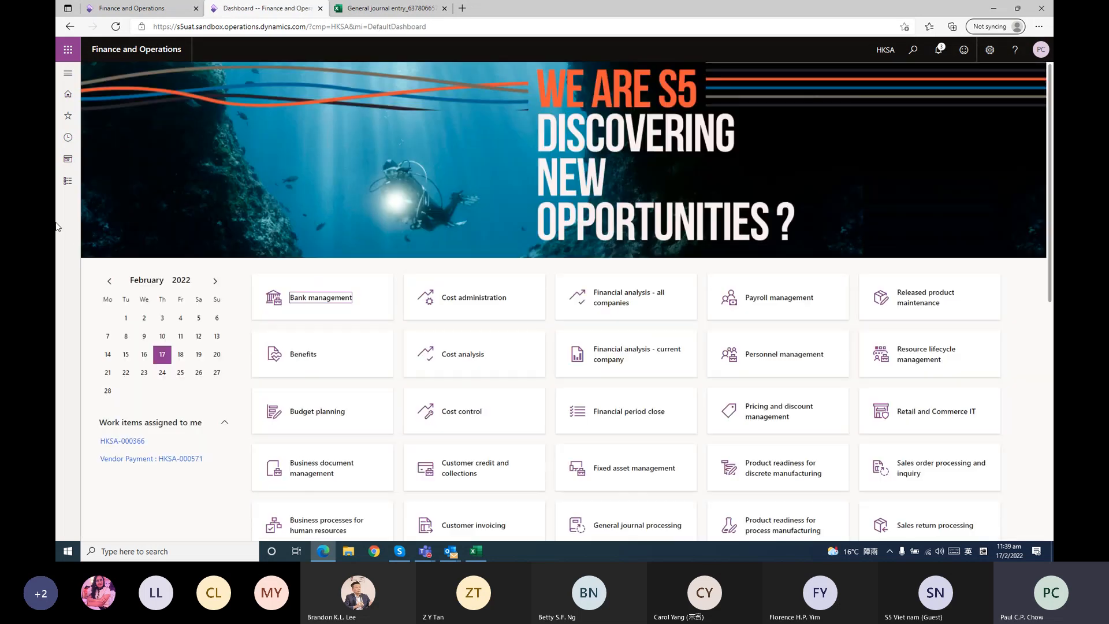
# Open the Fixed asset transactions inquiry and look through the listed transactions
pyautogui.click(65, 184)
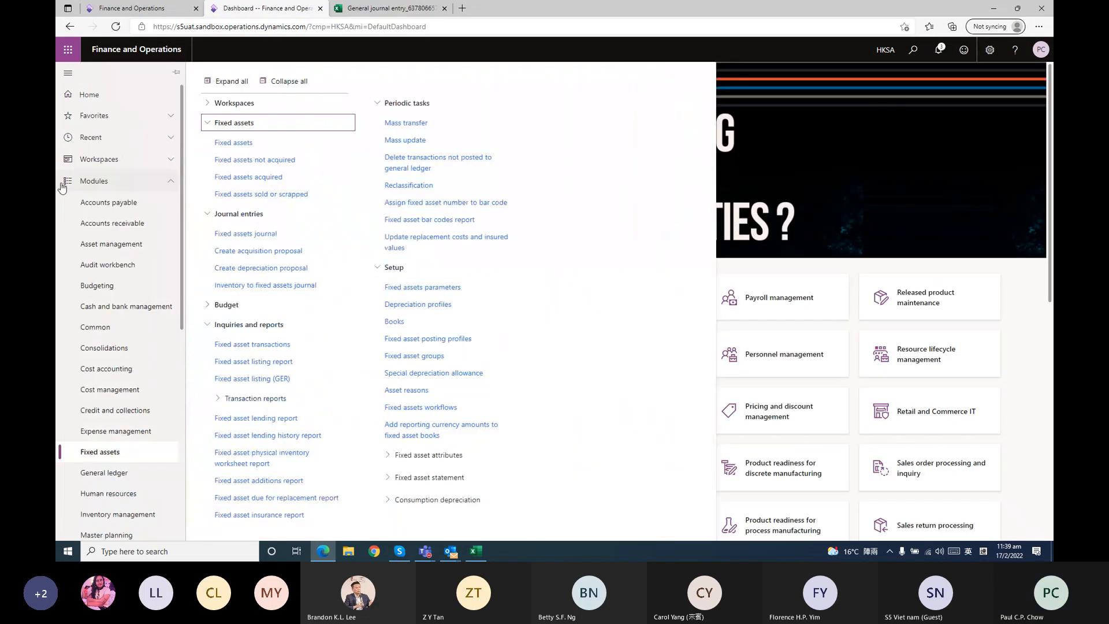
pyautogui.click(280, 348)
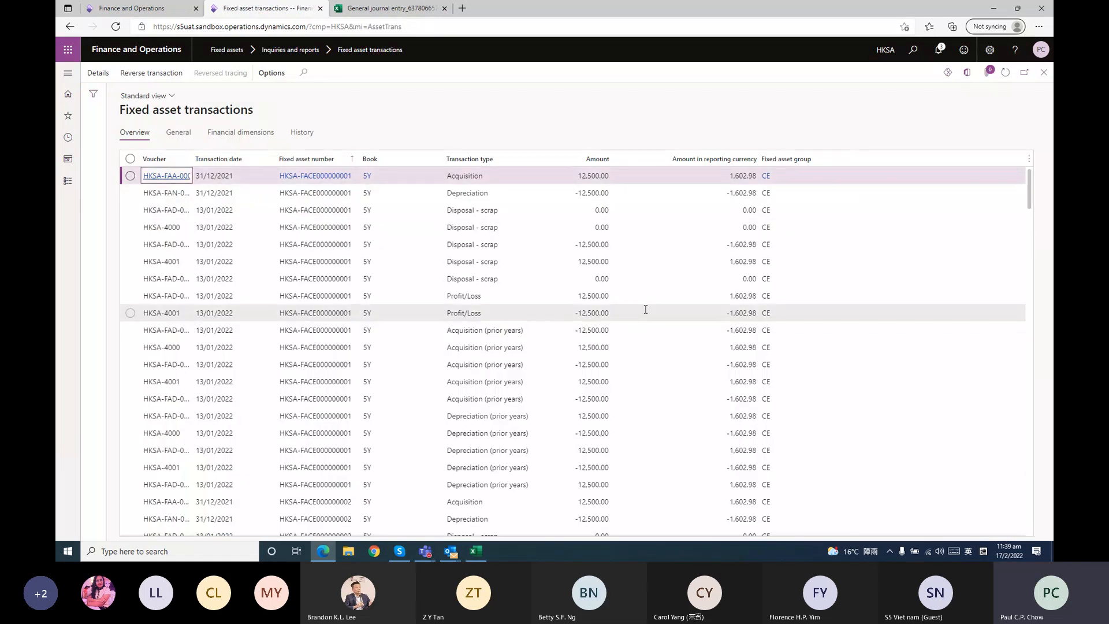
pyautogui.scroll(-10, 646, 310)
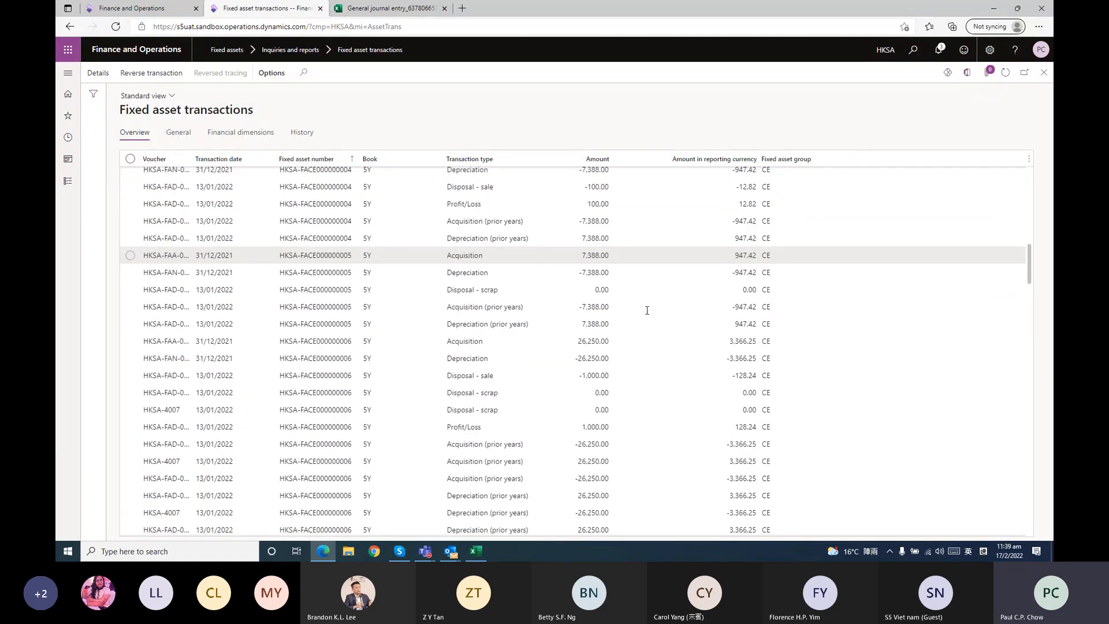
pyautogui.scroll(10, 647, 311)
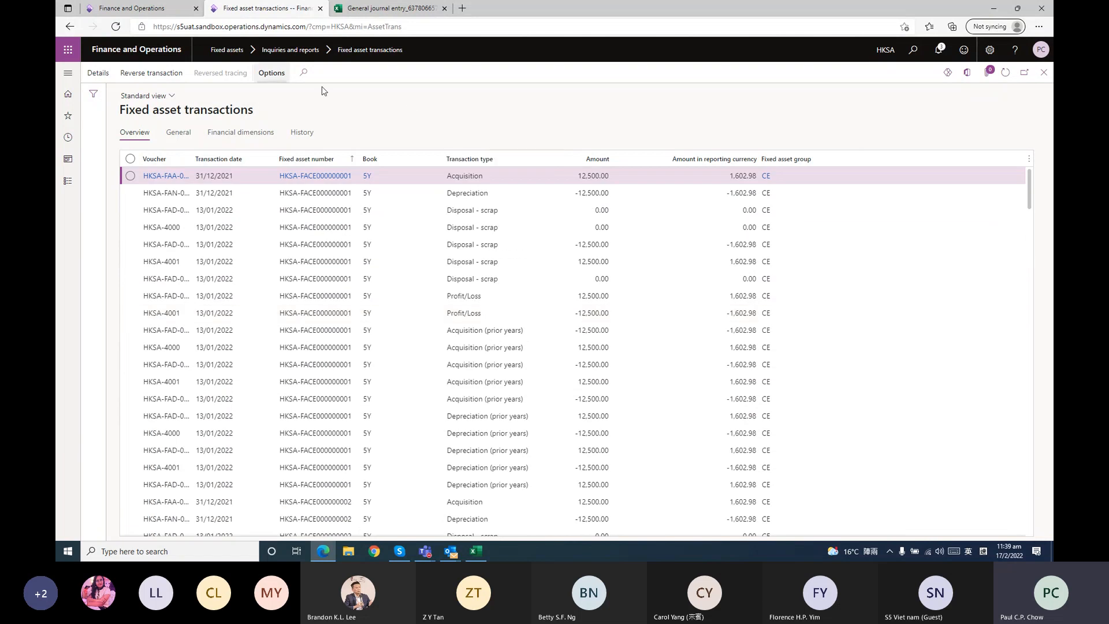
# Export the fixed asset transactions to Excel and open the downloaded workbook with editing enabled to review its rows
pyautogui.click(968, 77)
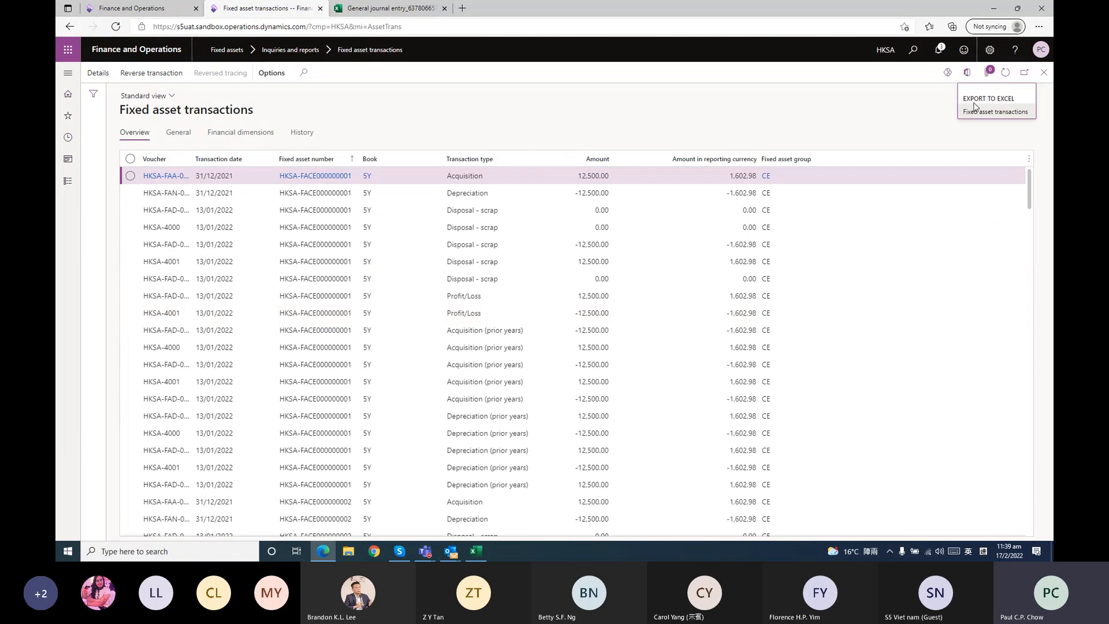
pyautogui.click(975, 108)
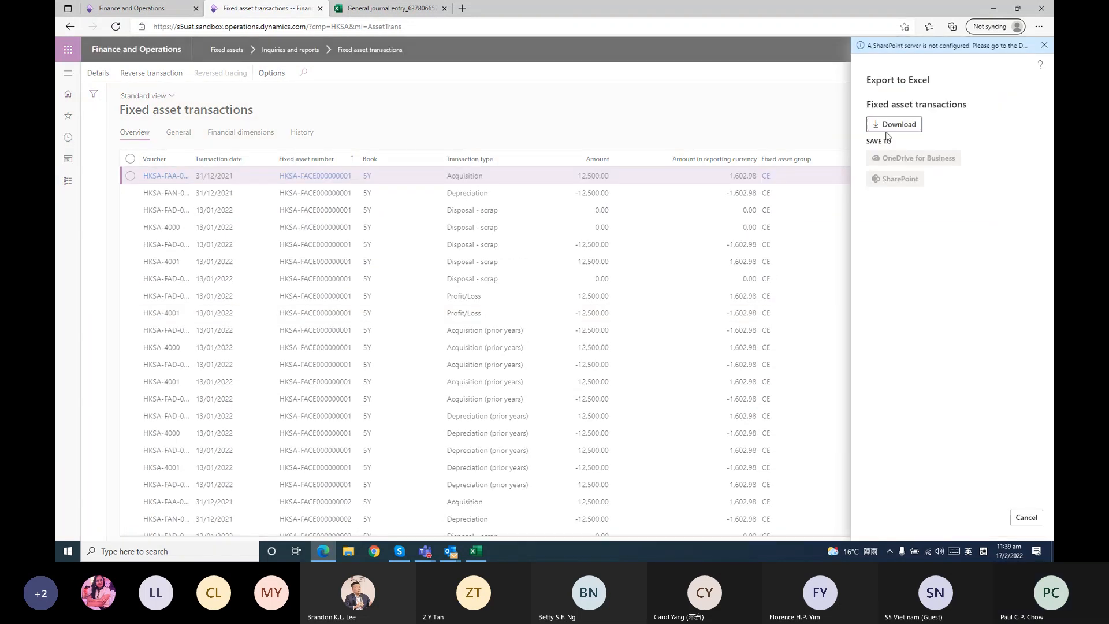
pyautogui.click(887, 132)
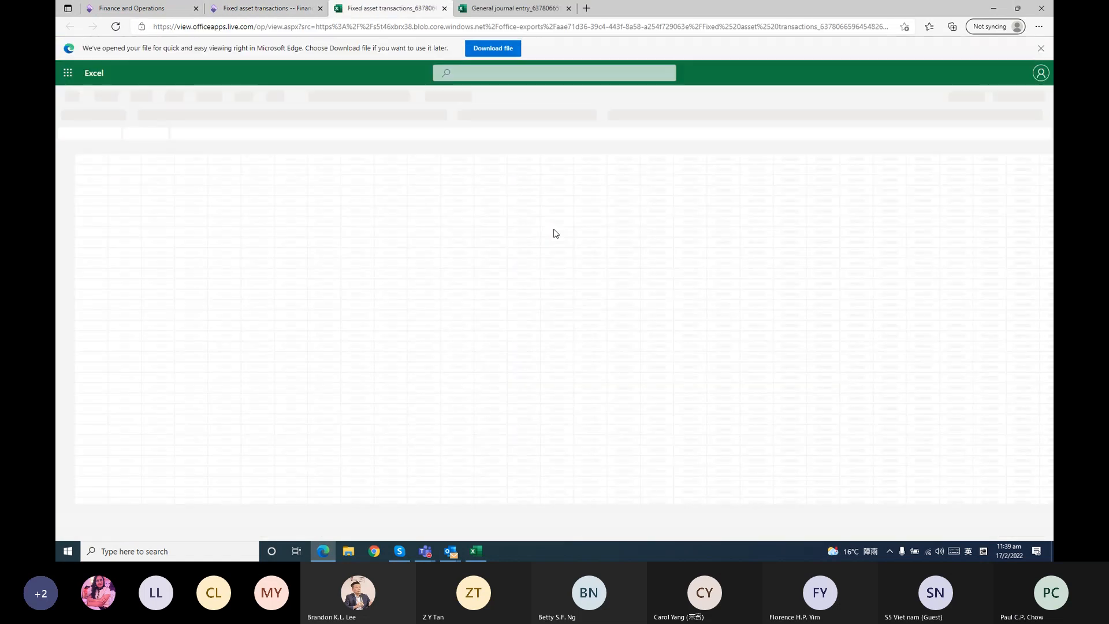
pyautogui.click(487, 51)
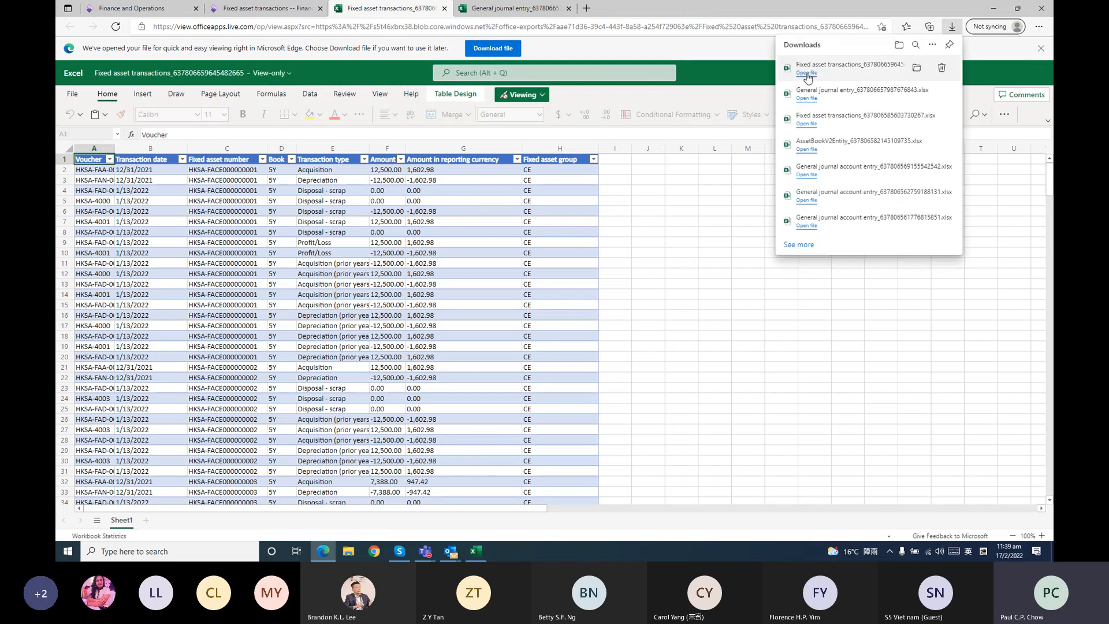
pyautogui.click(806, 73)
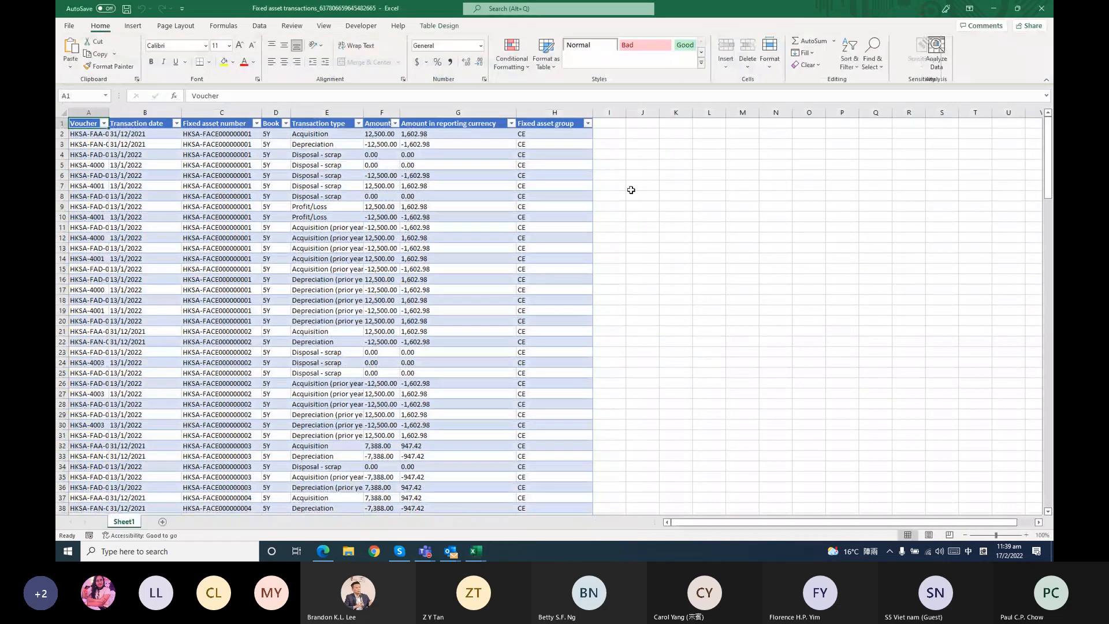
pyautogui.click(606, 132)
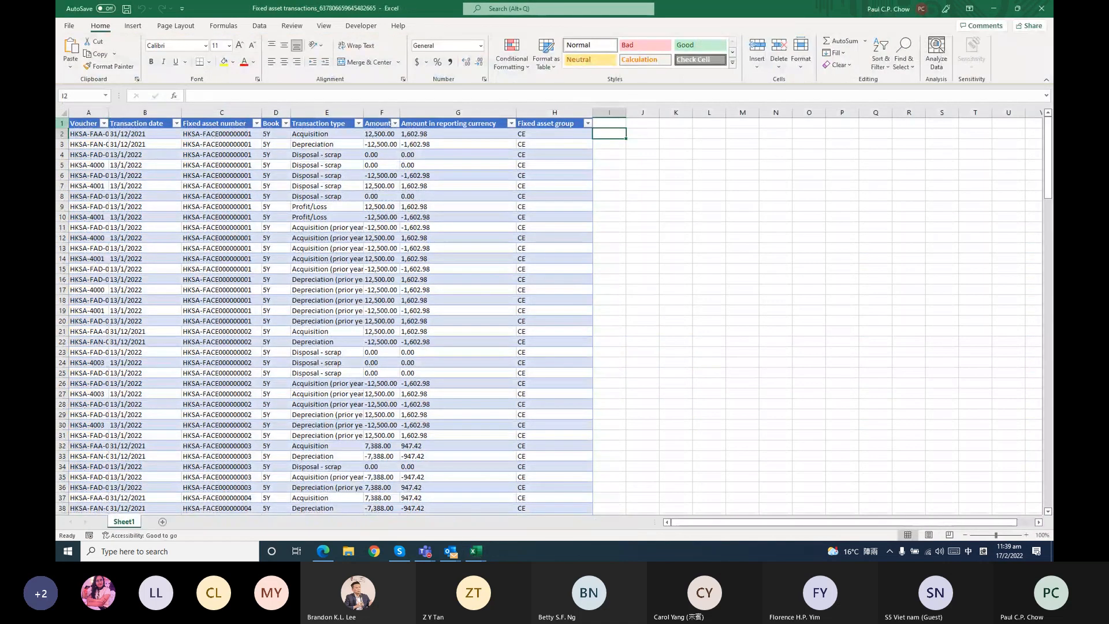
pyautogui.scroll(-13, 436, 433)
pyautogui.scroll(13, 437, 433)
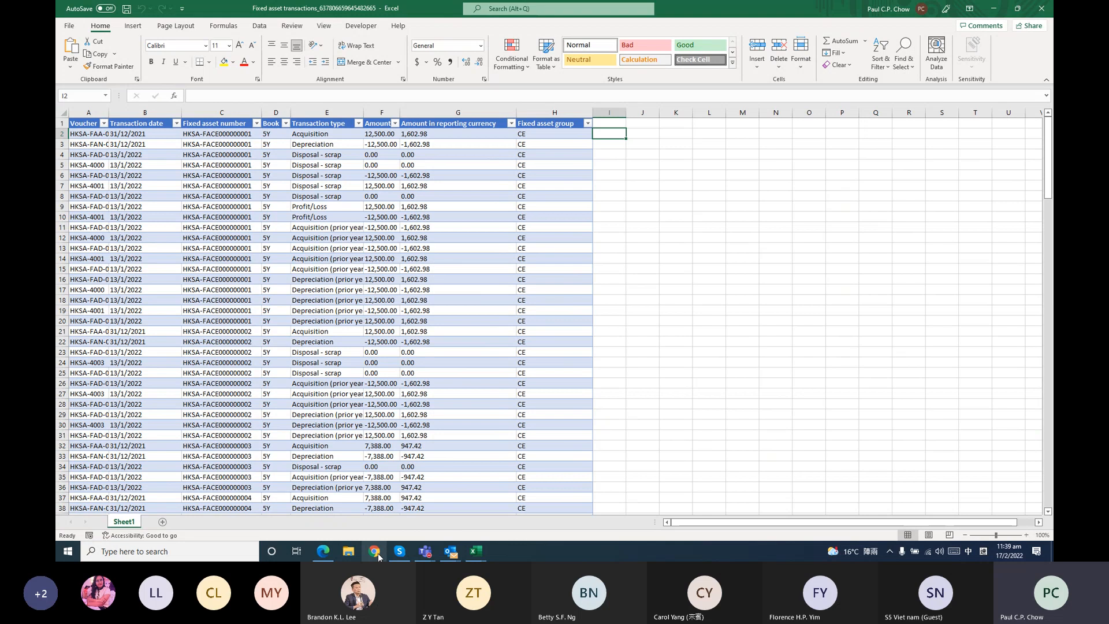
# Switch back to Finance and Operations in the browser and close the Fixed asset transactions page
pyautogui.click(323, 553)
pyautogui.click(263, 6)
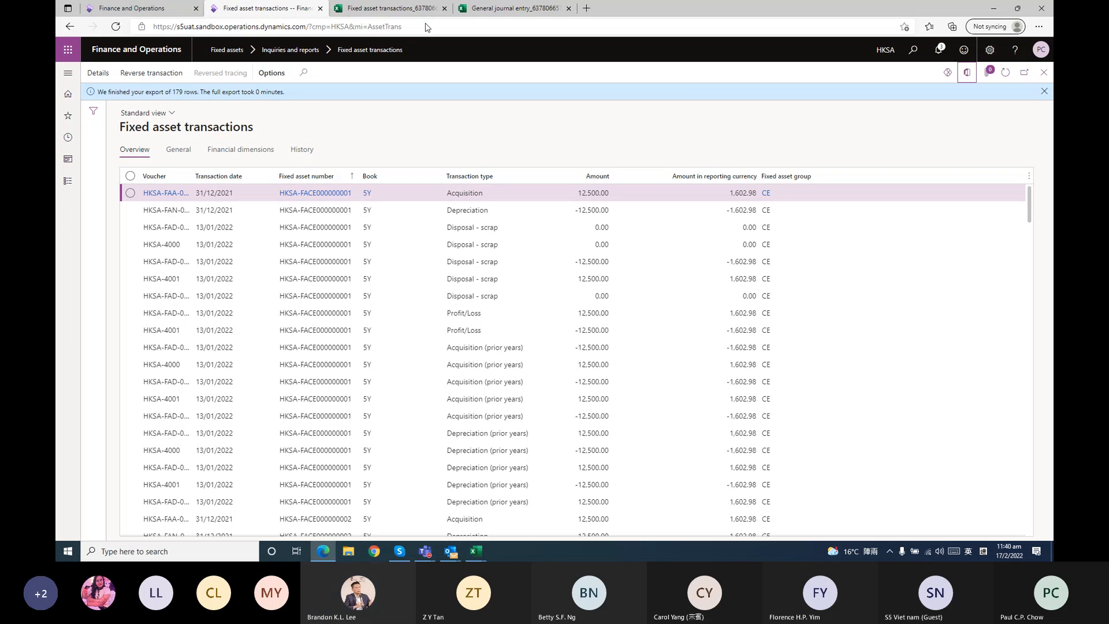
pyautogui.click(1043, 72)
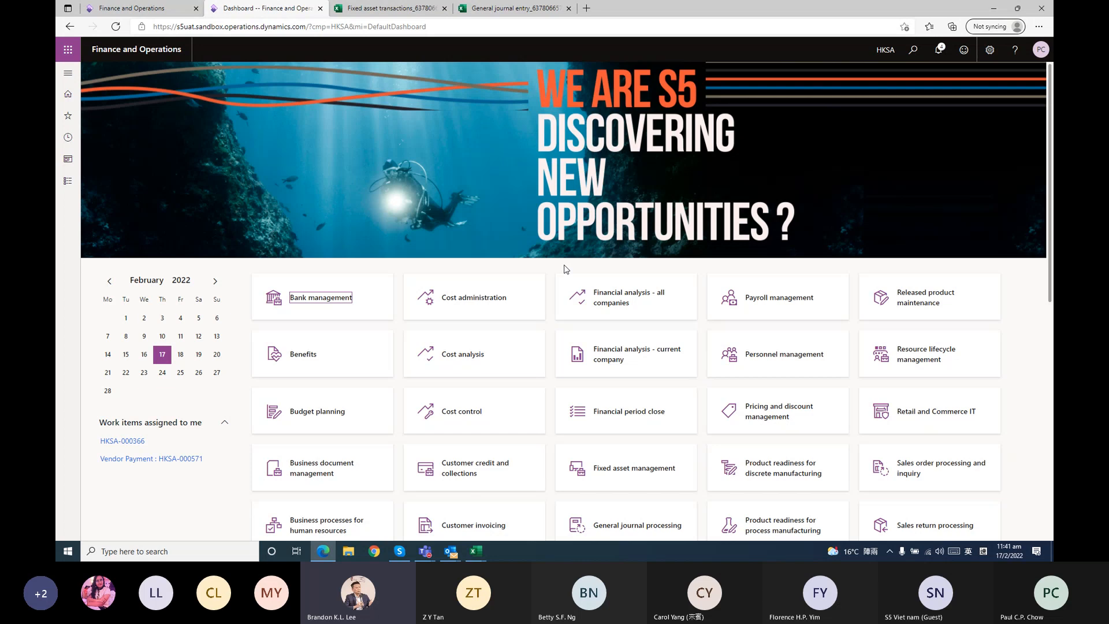
pyautogui.click(455, 555)
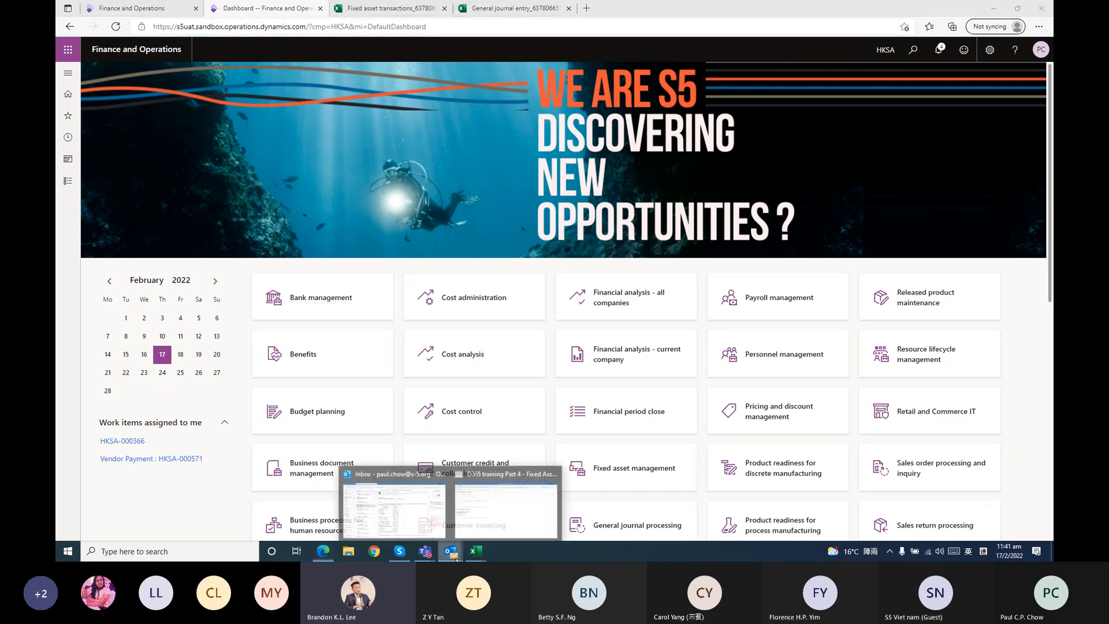
pyautogui.click(561, 273)
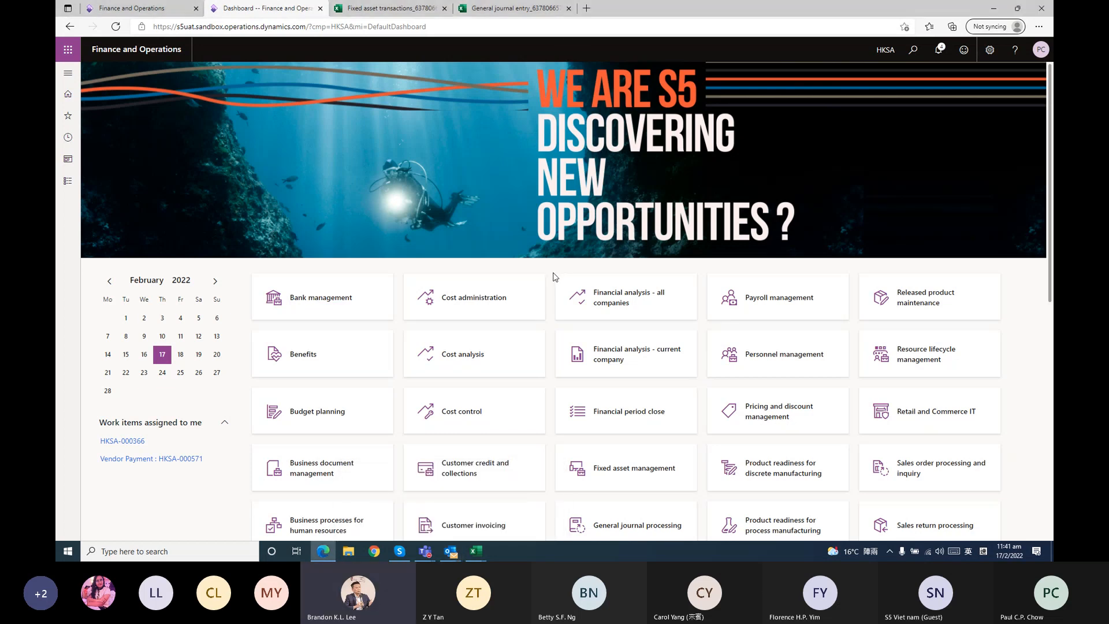